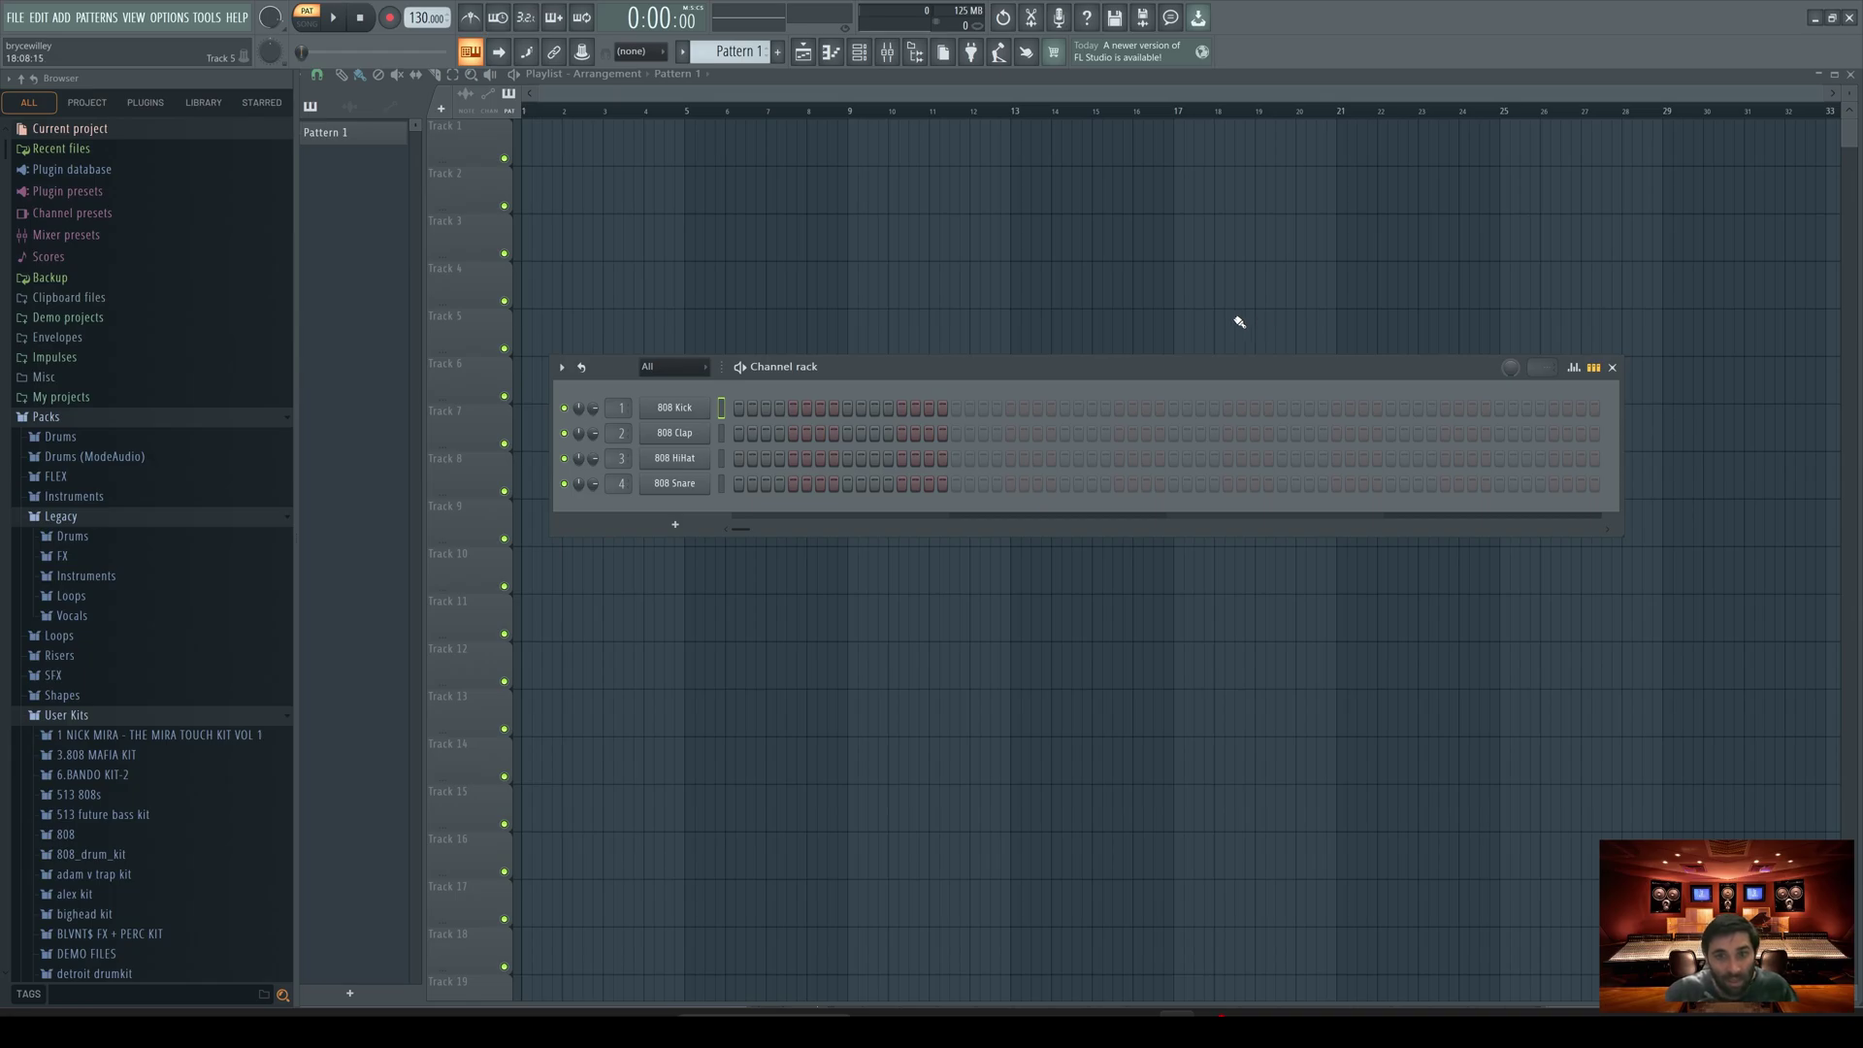
Step: Set the project tempo to 153 BPM
left_click_drag(1114, 368, 1167, 391)
scroll(427, 18, "up", 4)
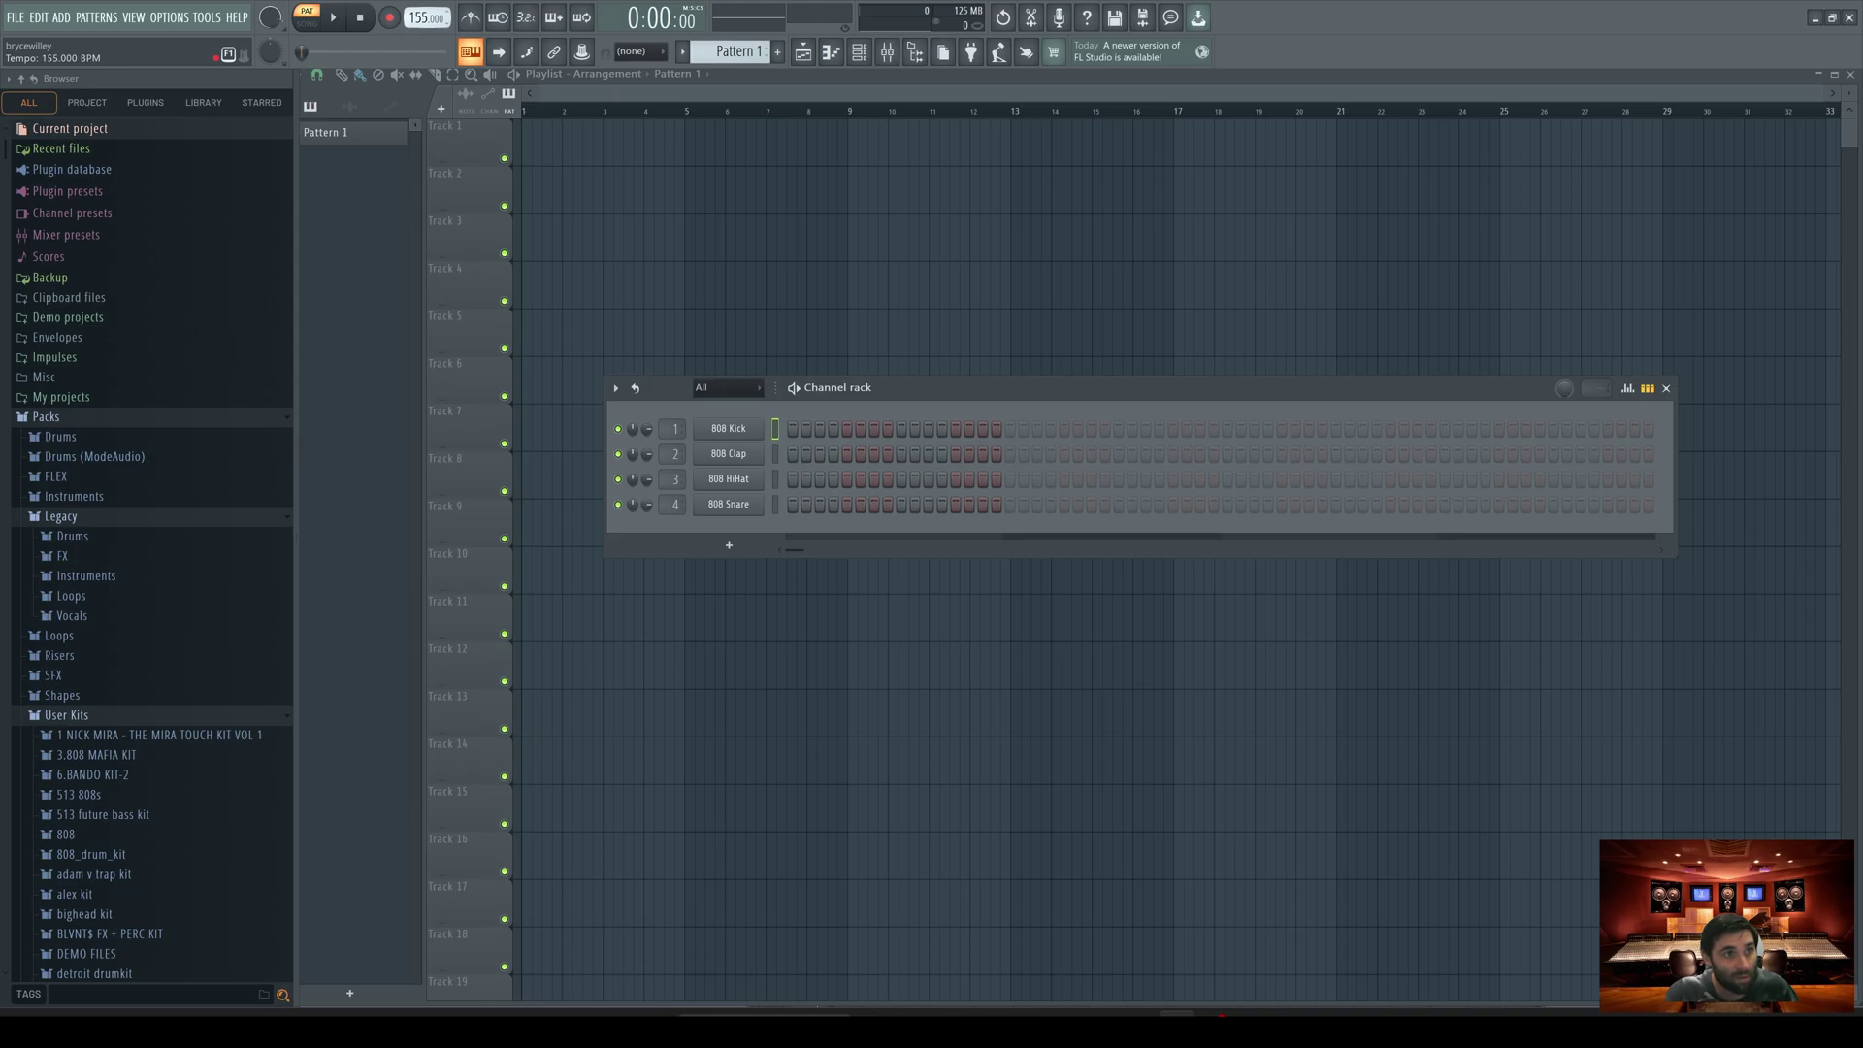
scroll(427, 17, "down", 1)
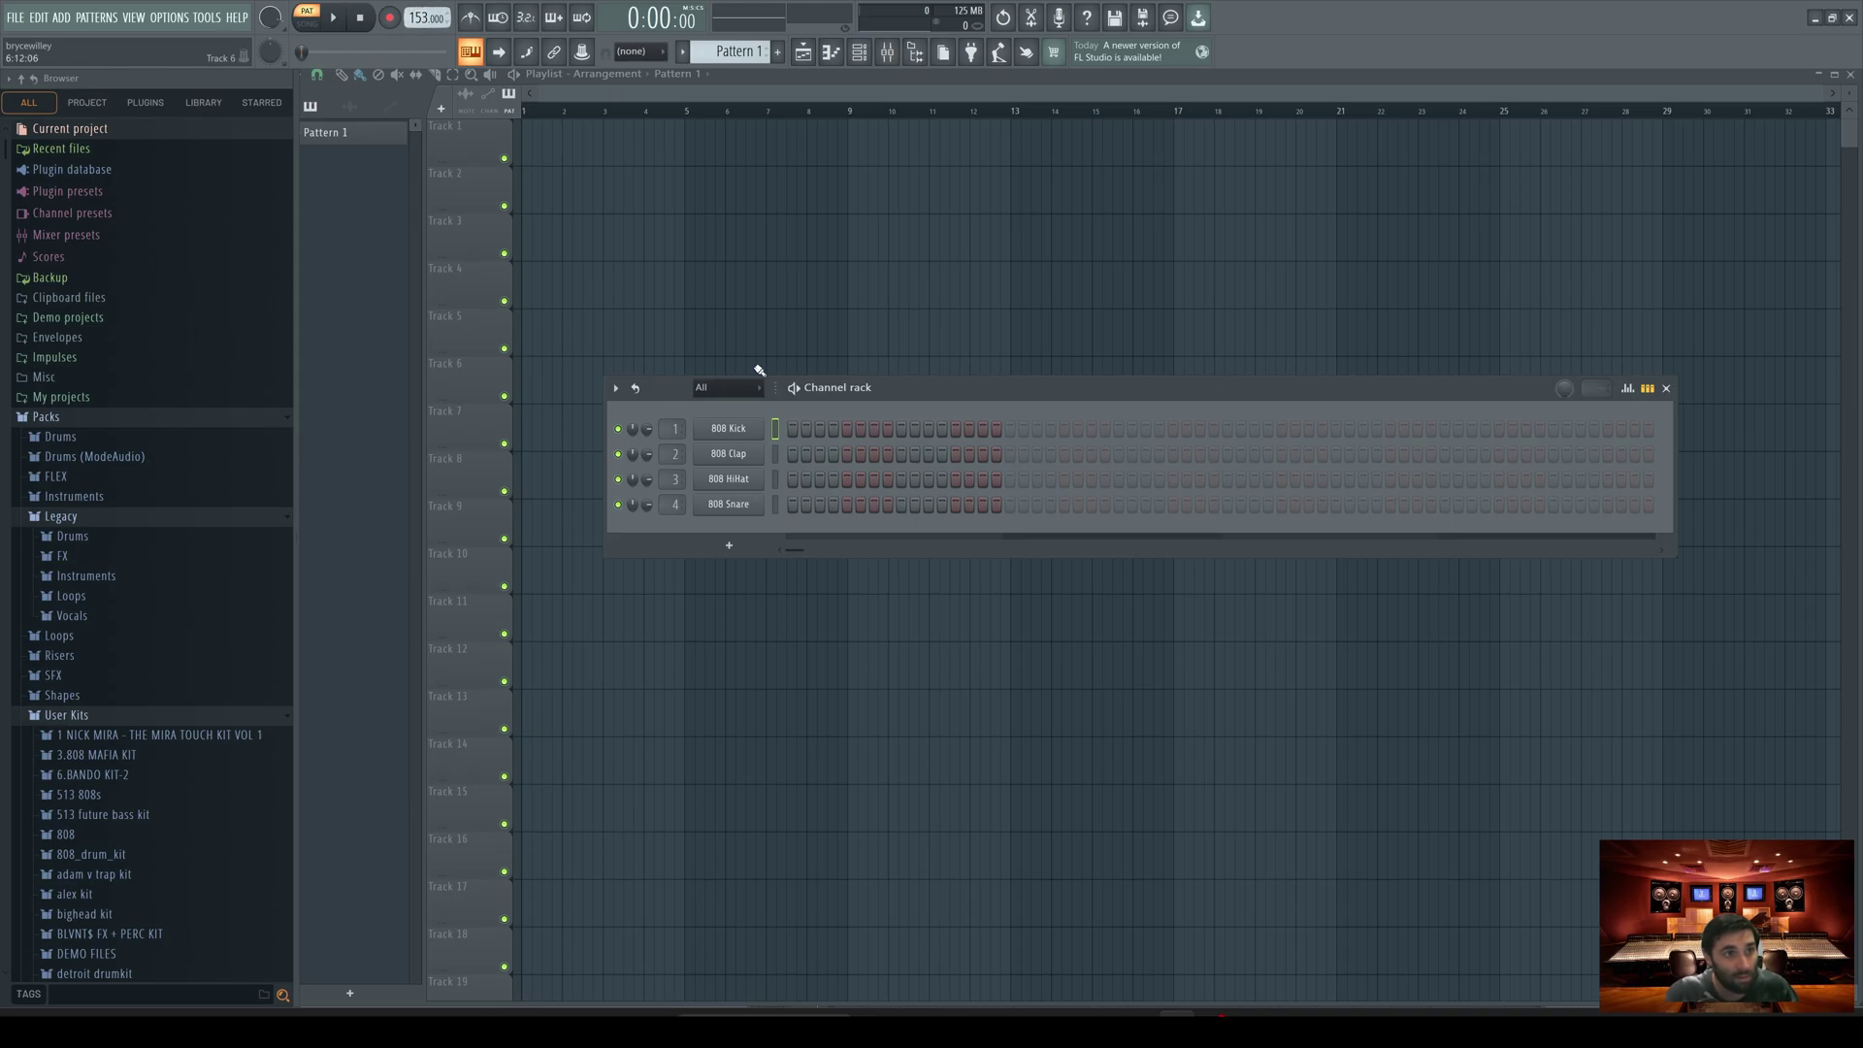
left_click_drag(1142, 385, 1116, 375)
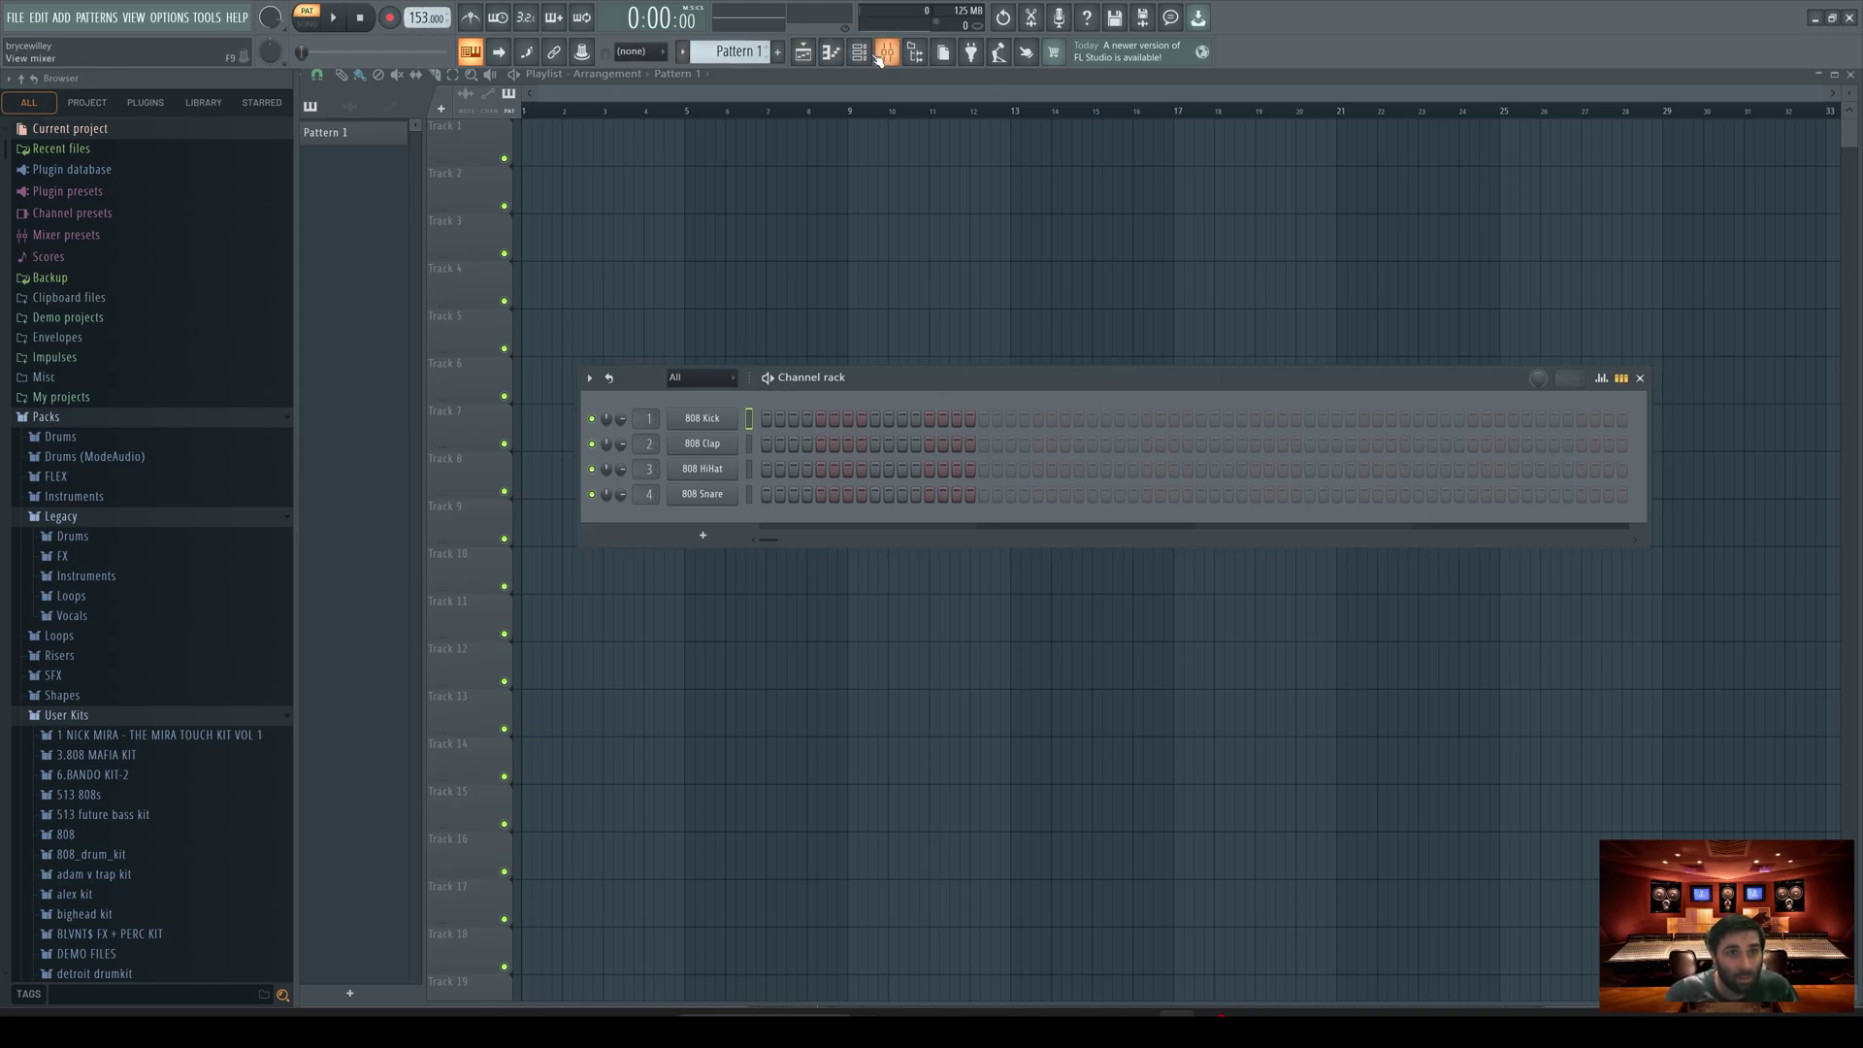
Step: Hide and restore the Playlist and Channel rack, placing the Channel rack higher over the playlist
left_click(805, 53)
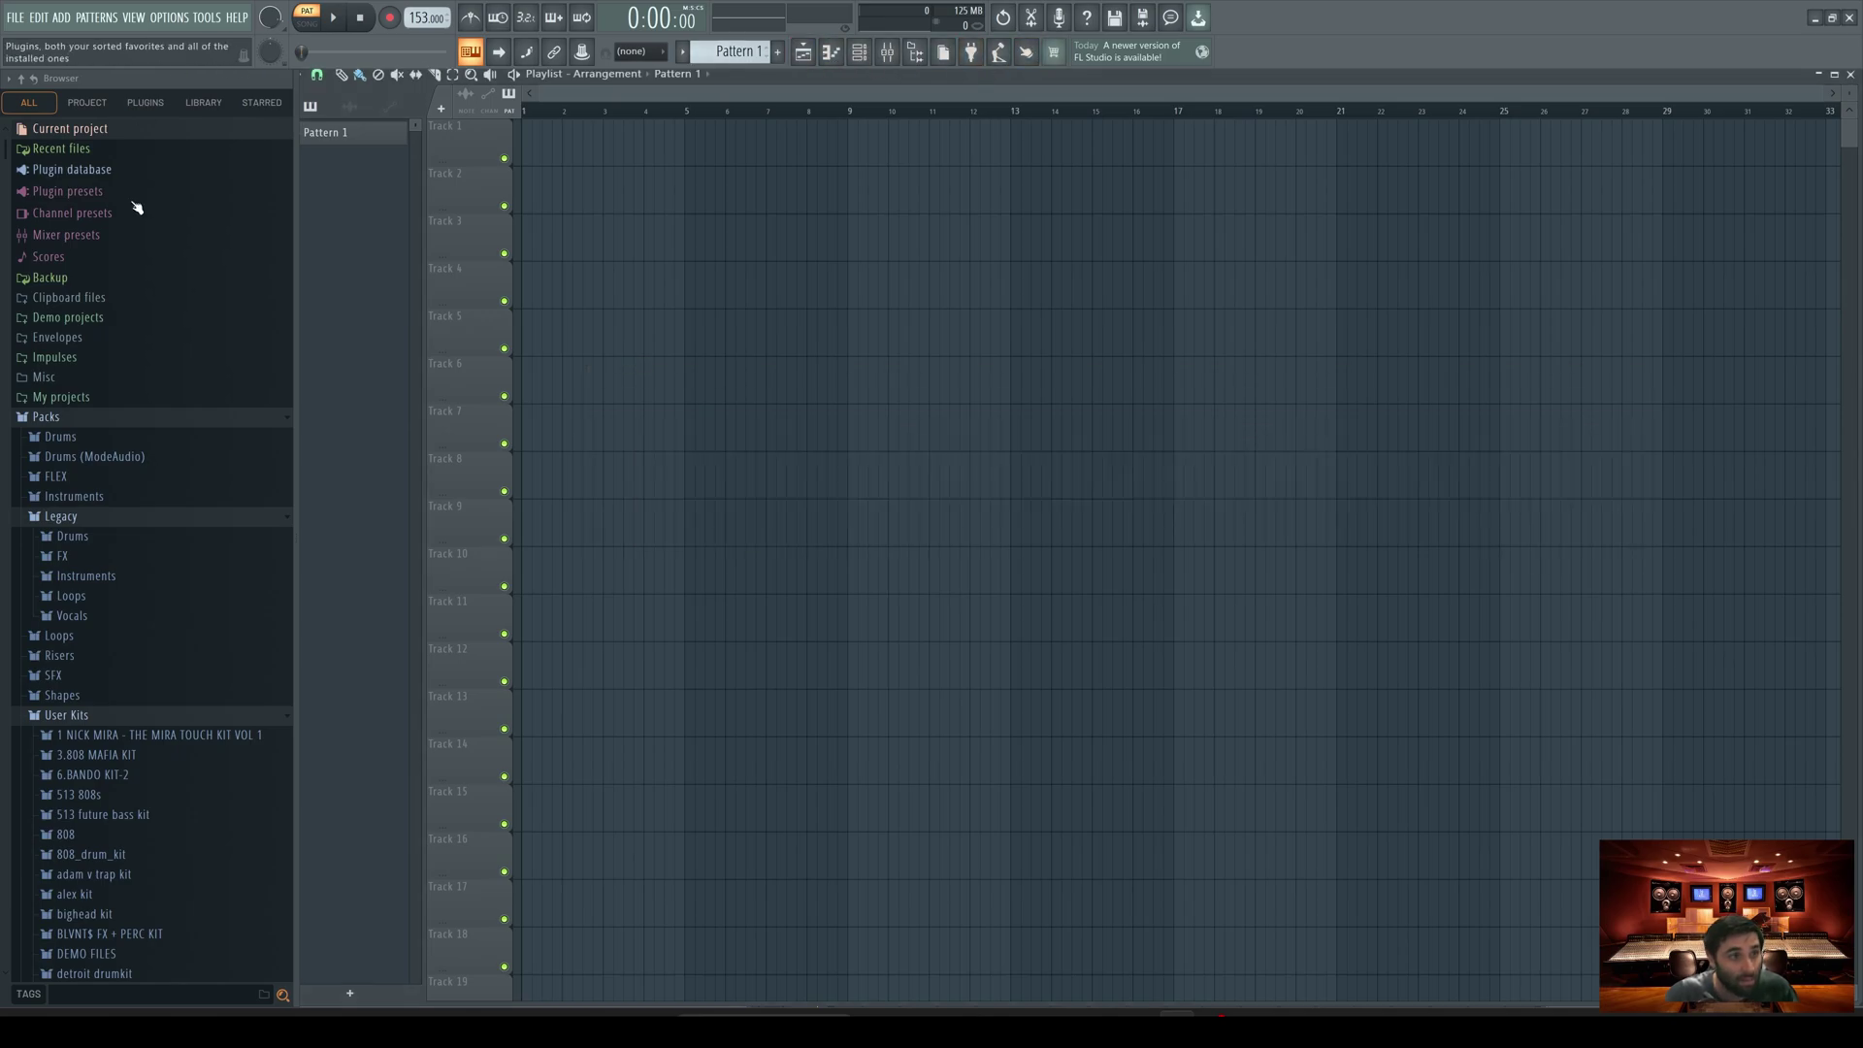
left_click(806, 52)
left_click(804, 53)
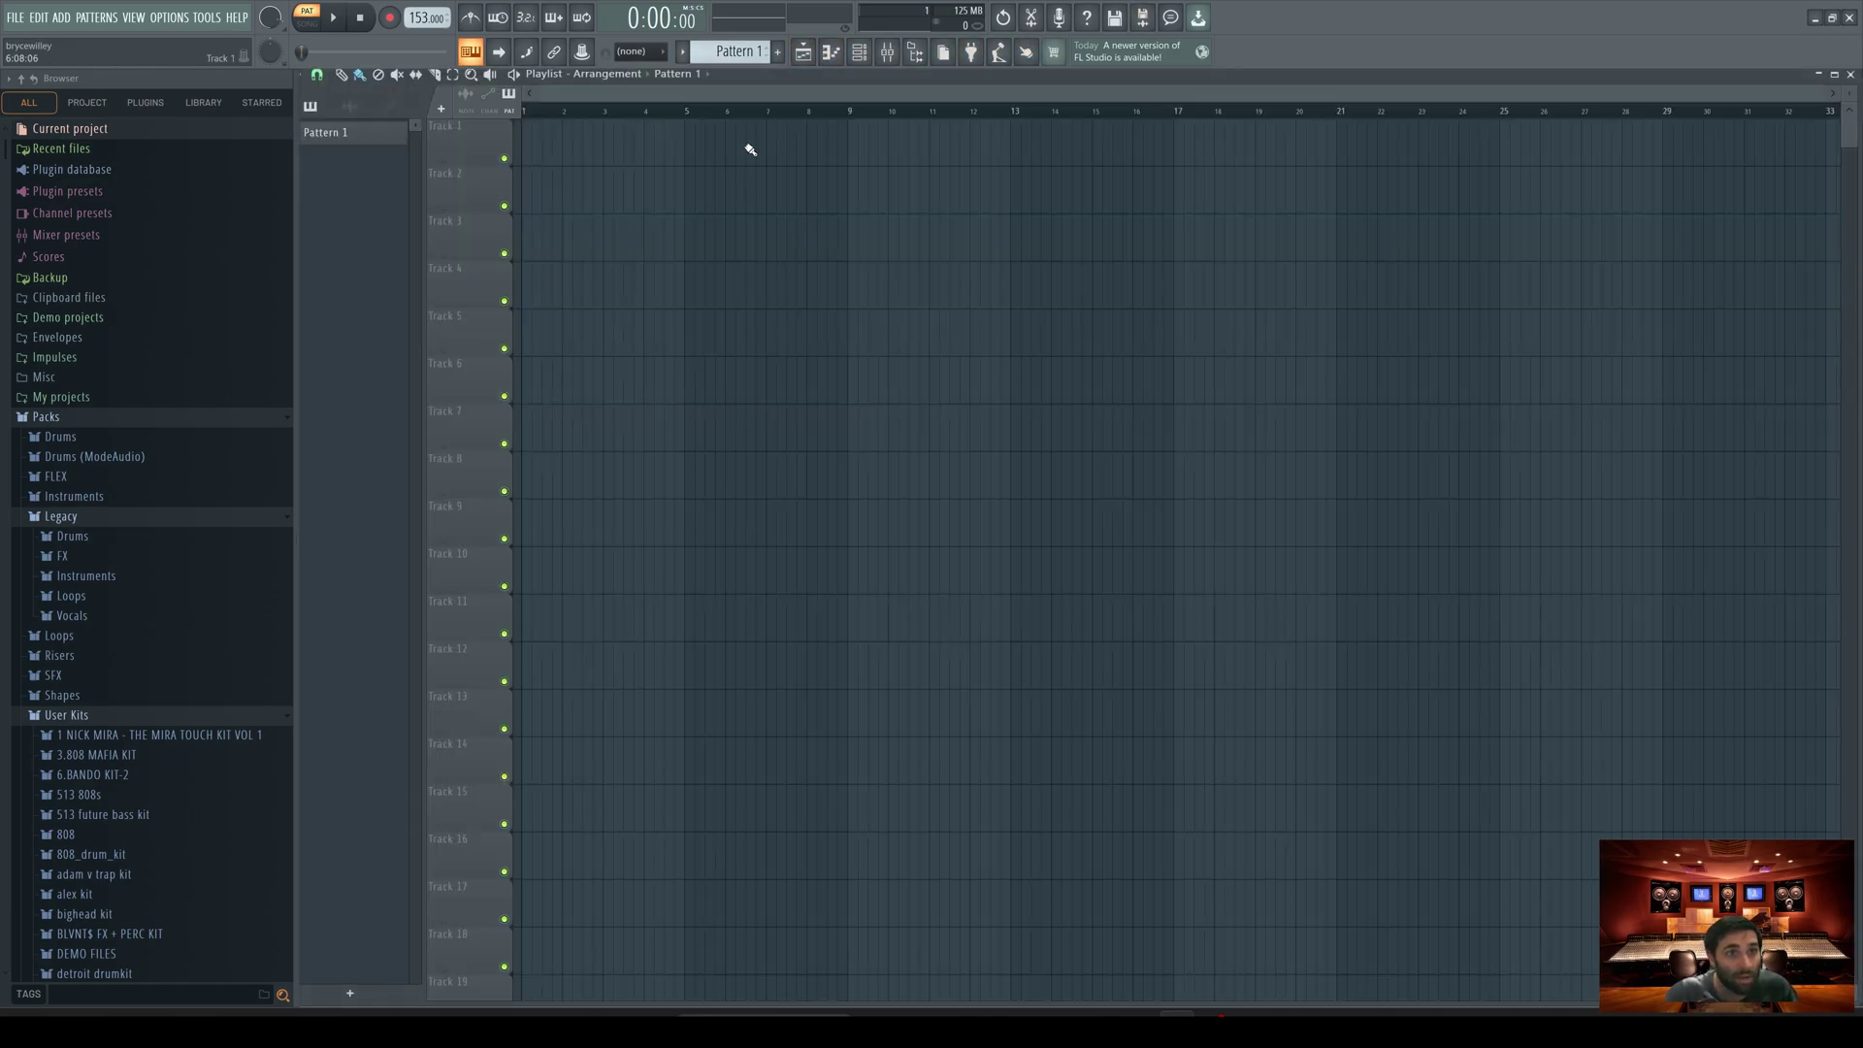
key("F6")
left_click_drag(1008, 378, 976, 317)
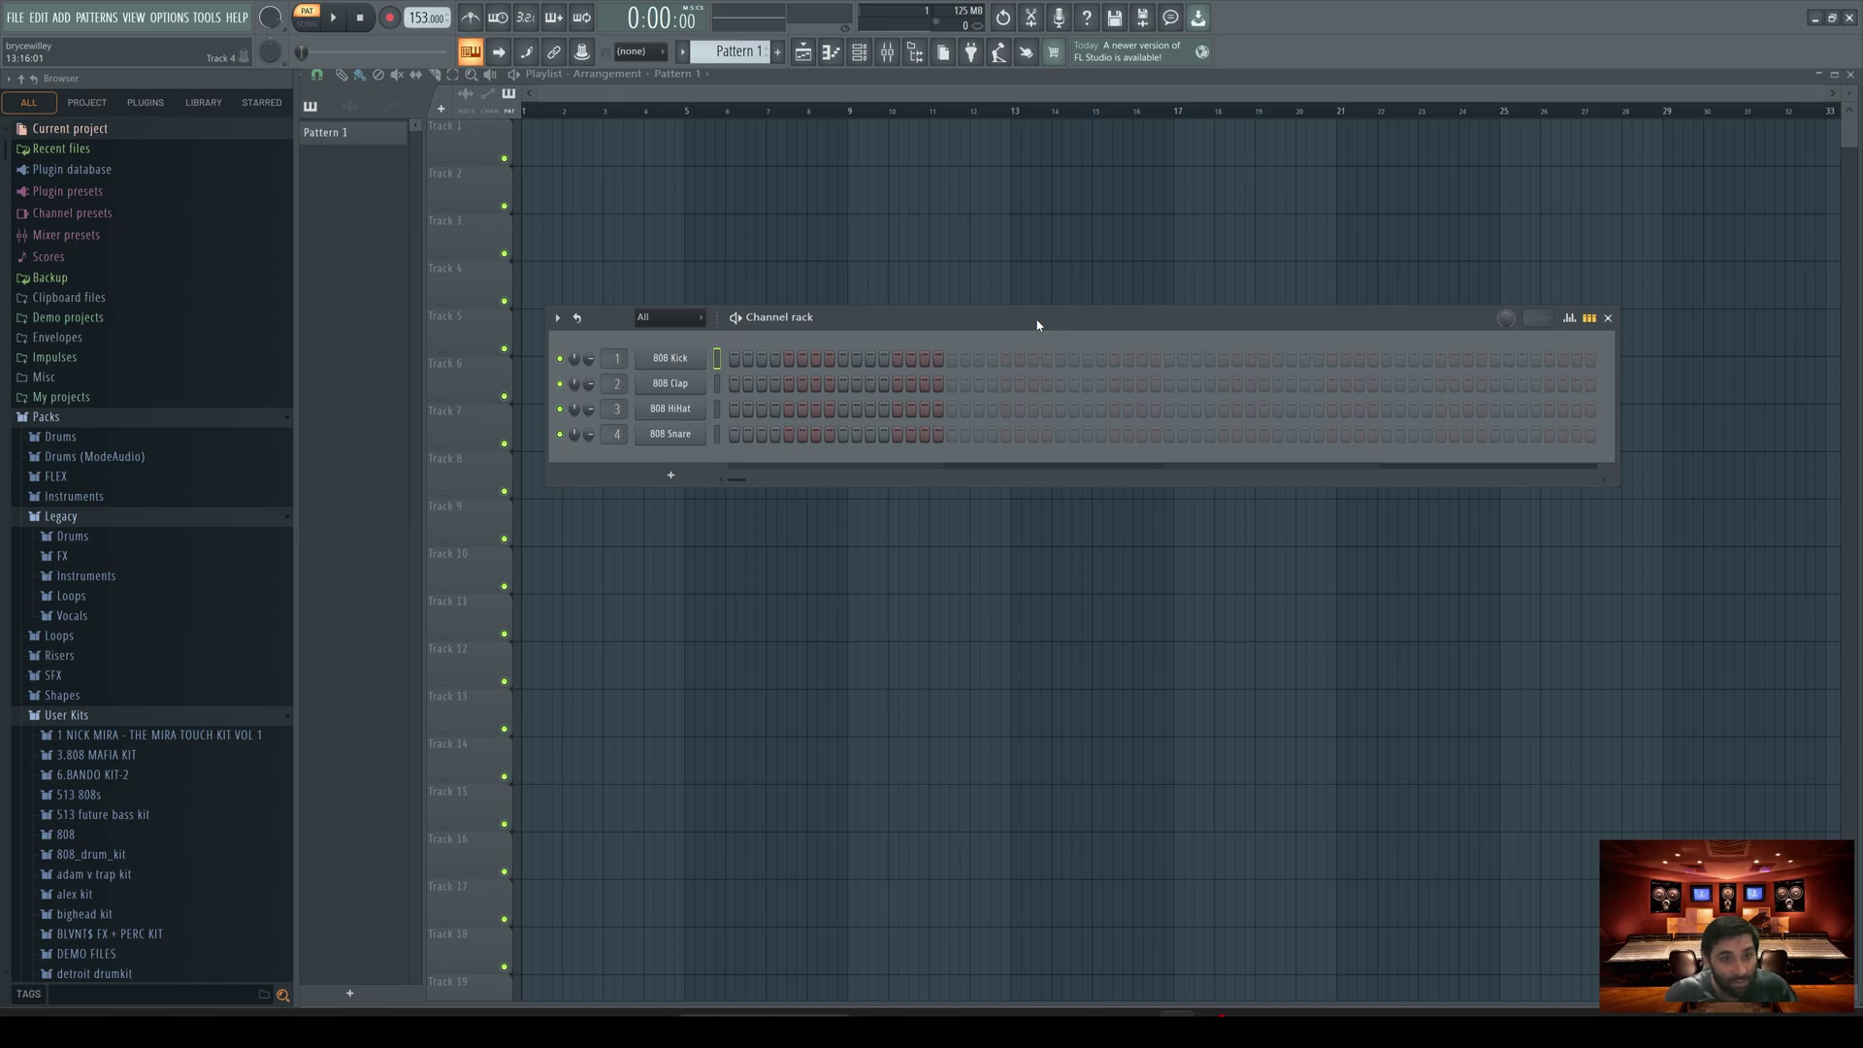
Step: Nudge the Channel rack right and check the new-channel instrument list without adding anything
left_click_drag(1038, 325, 1055, 326)
scroll(146, 754, "down", 15)
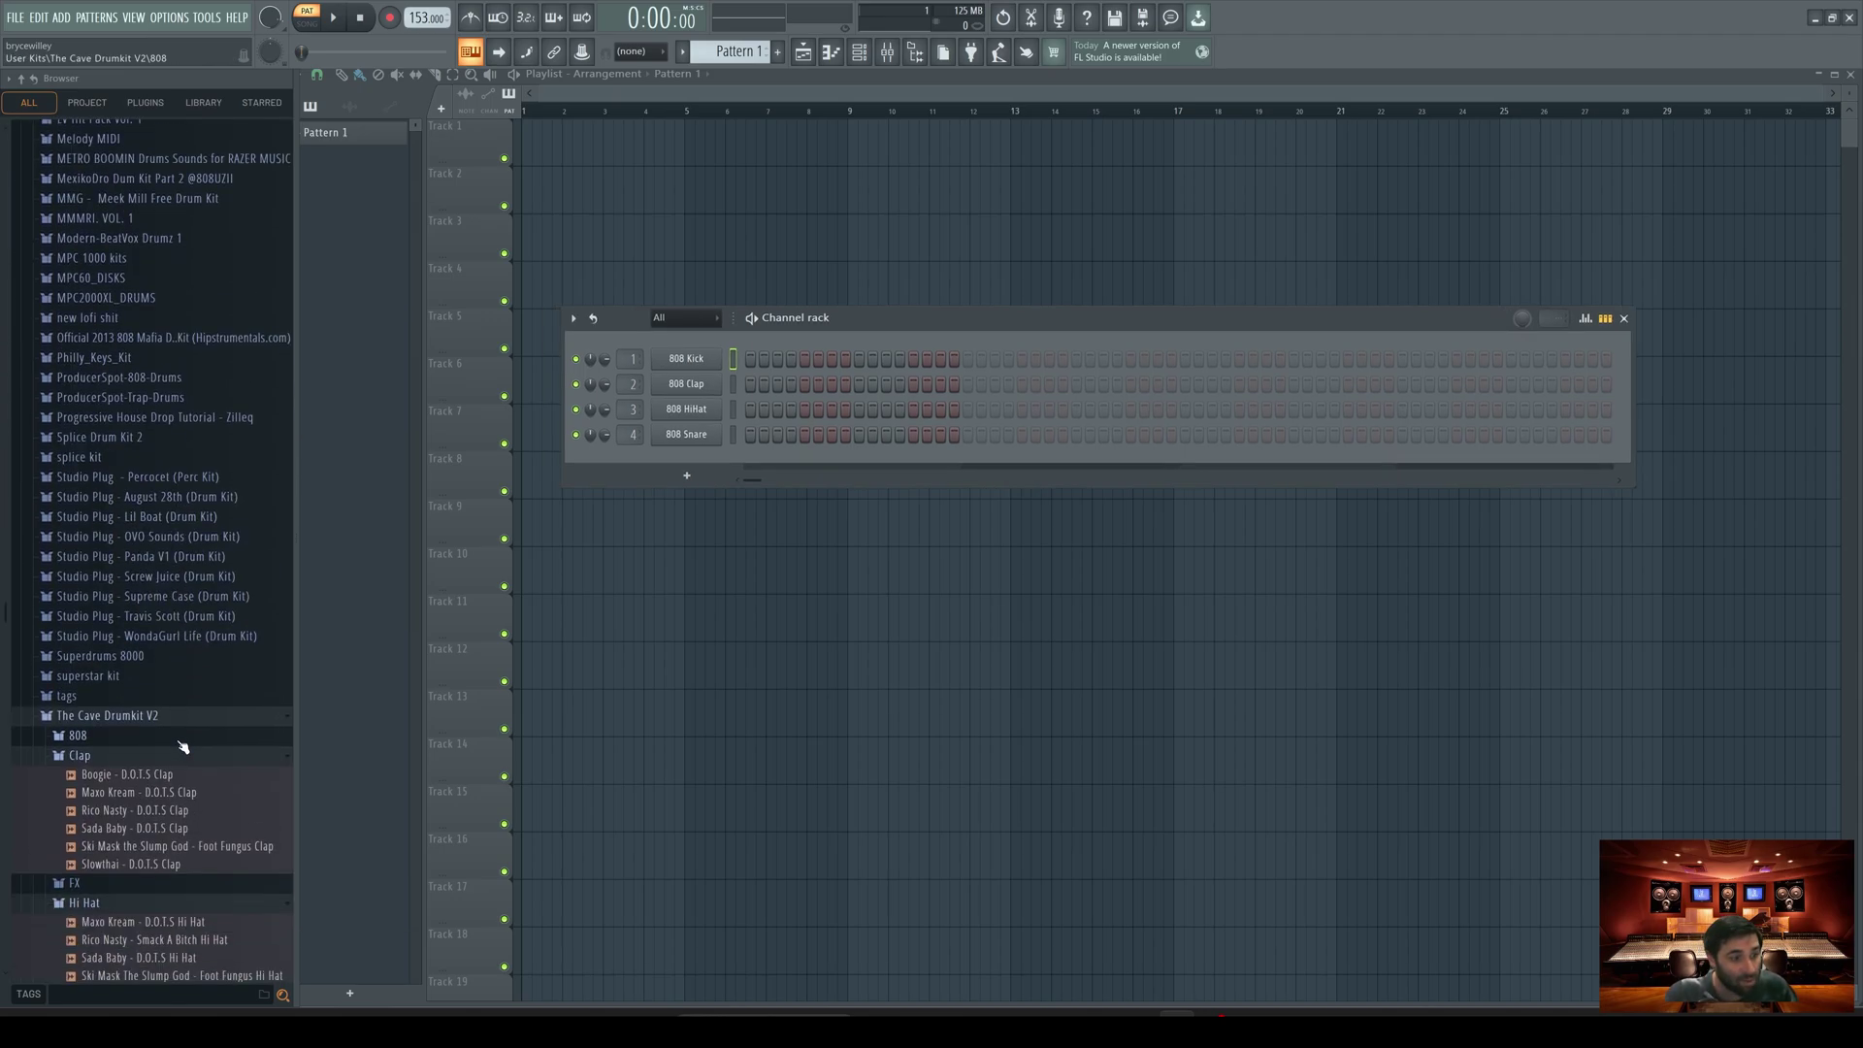
scroll(182, 747, "down", 5)
left_click(686, 476)
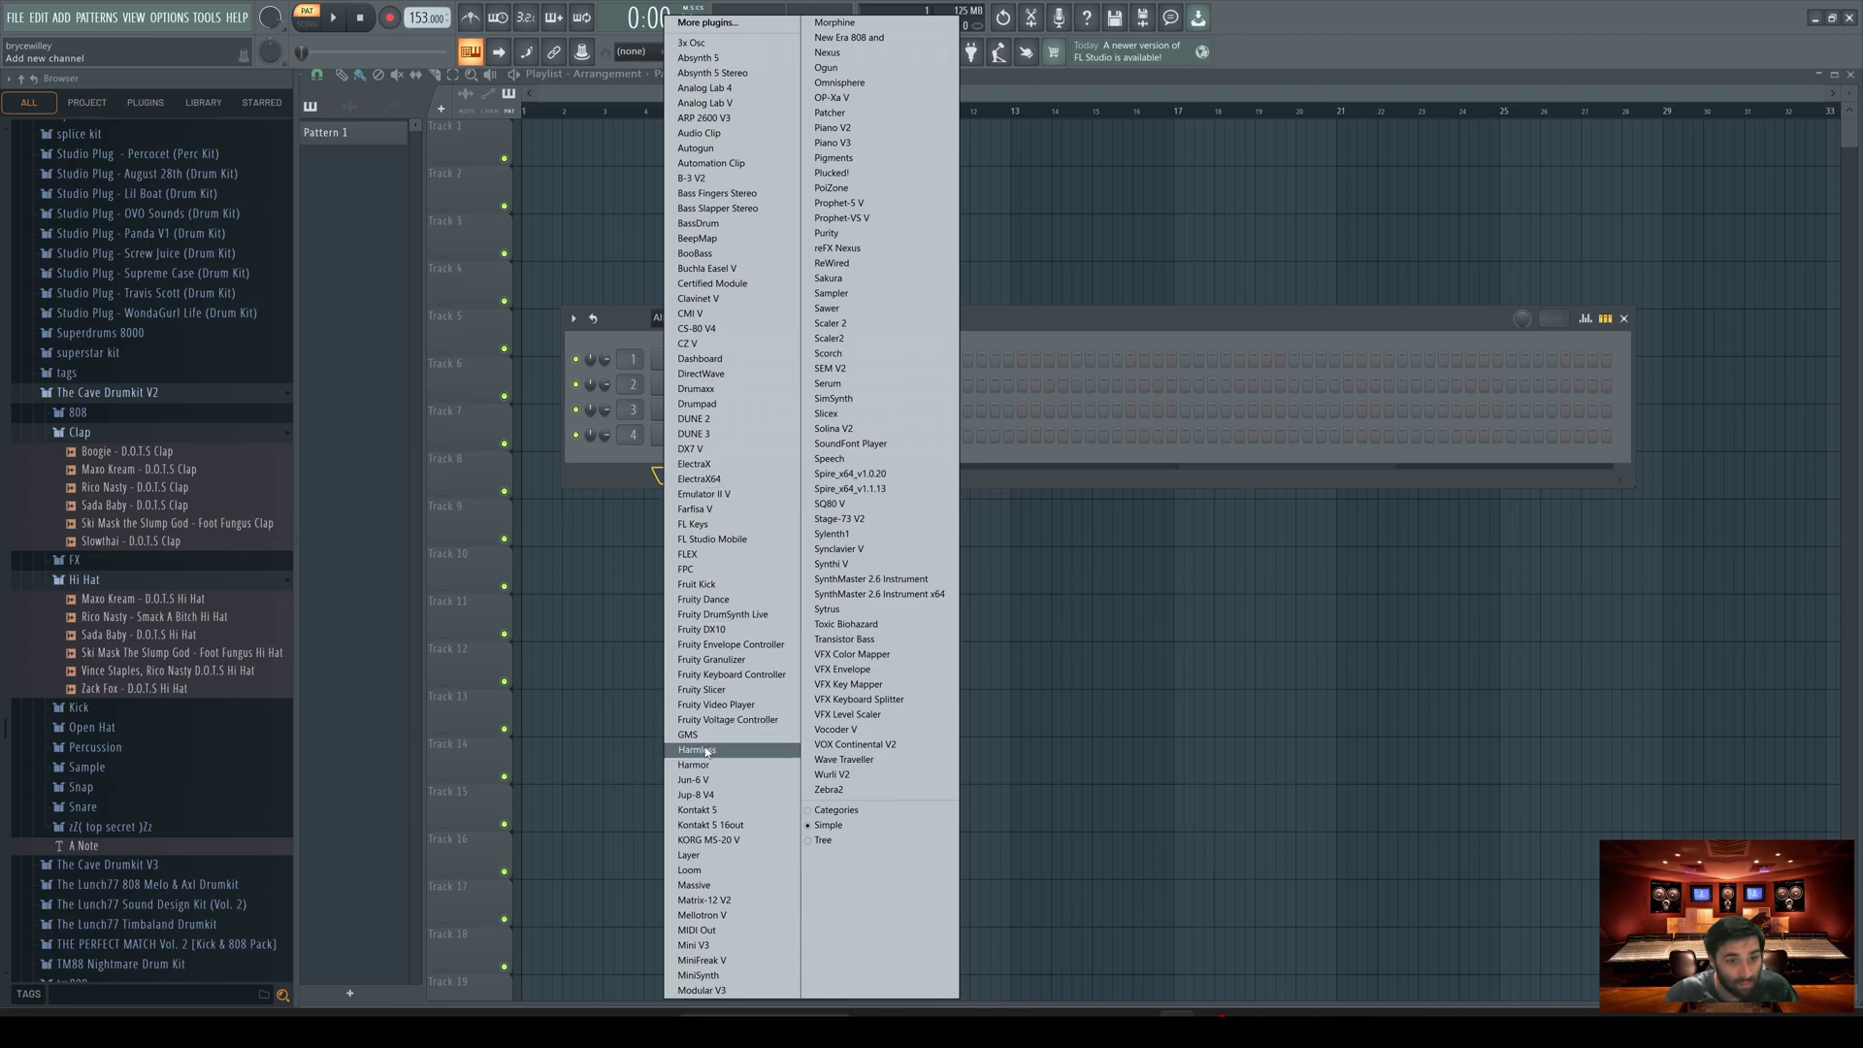
left_click(1162, 322)
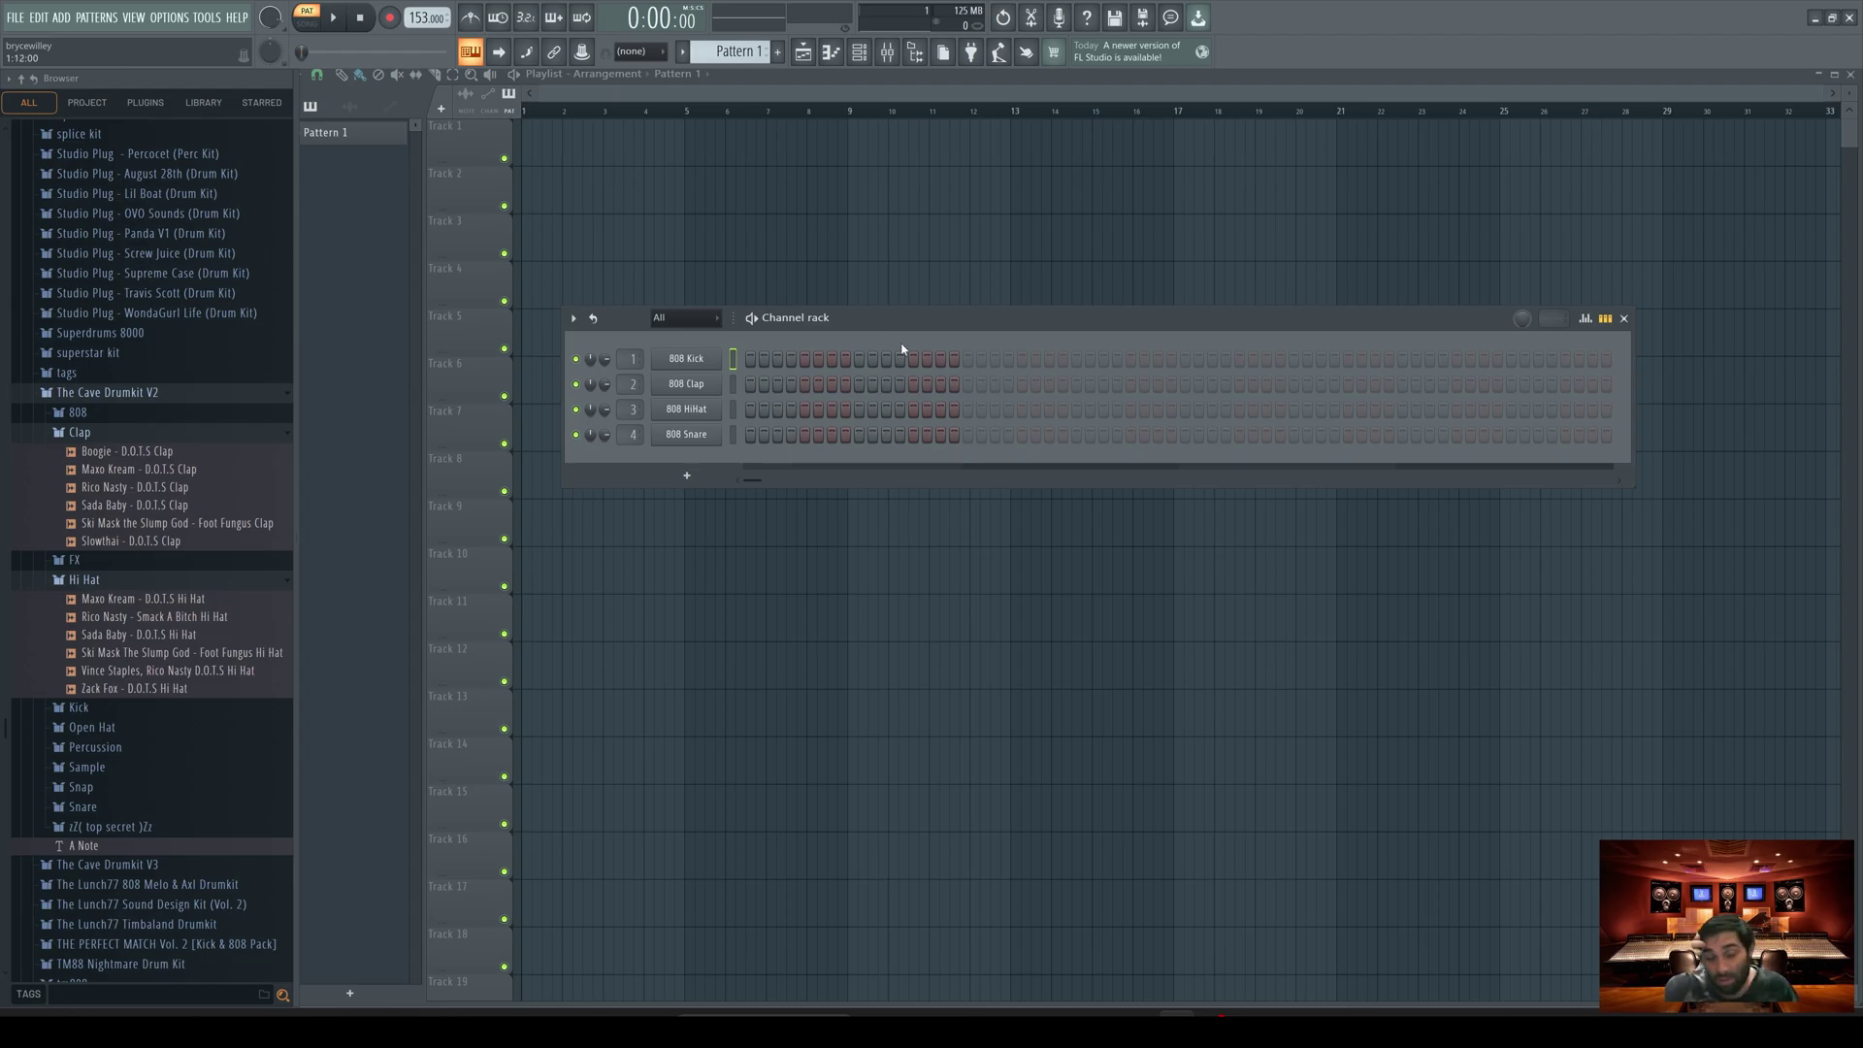
Step: Widen the Channel rack, extend Pattern 1 to the full step range, and bring up the instrument list
left_click_drag(912, 320, 892, 329)
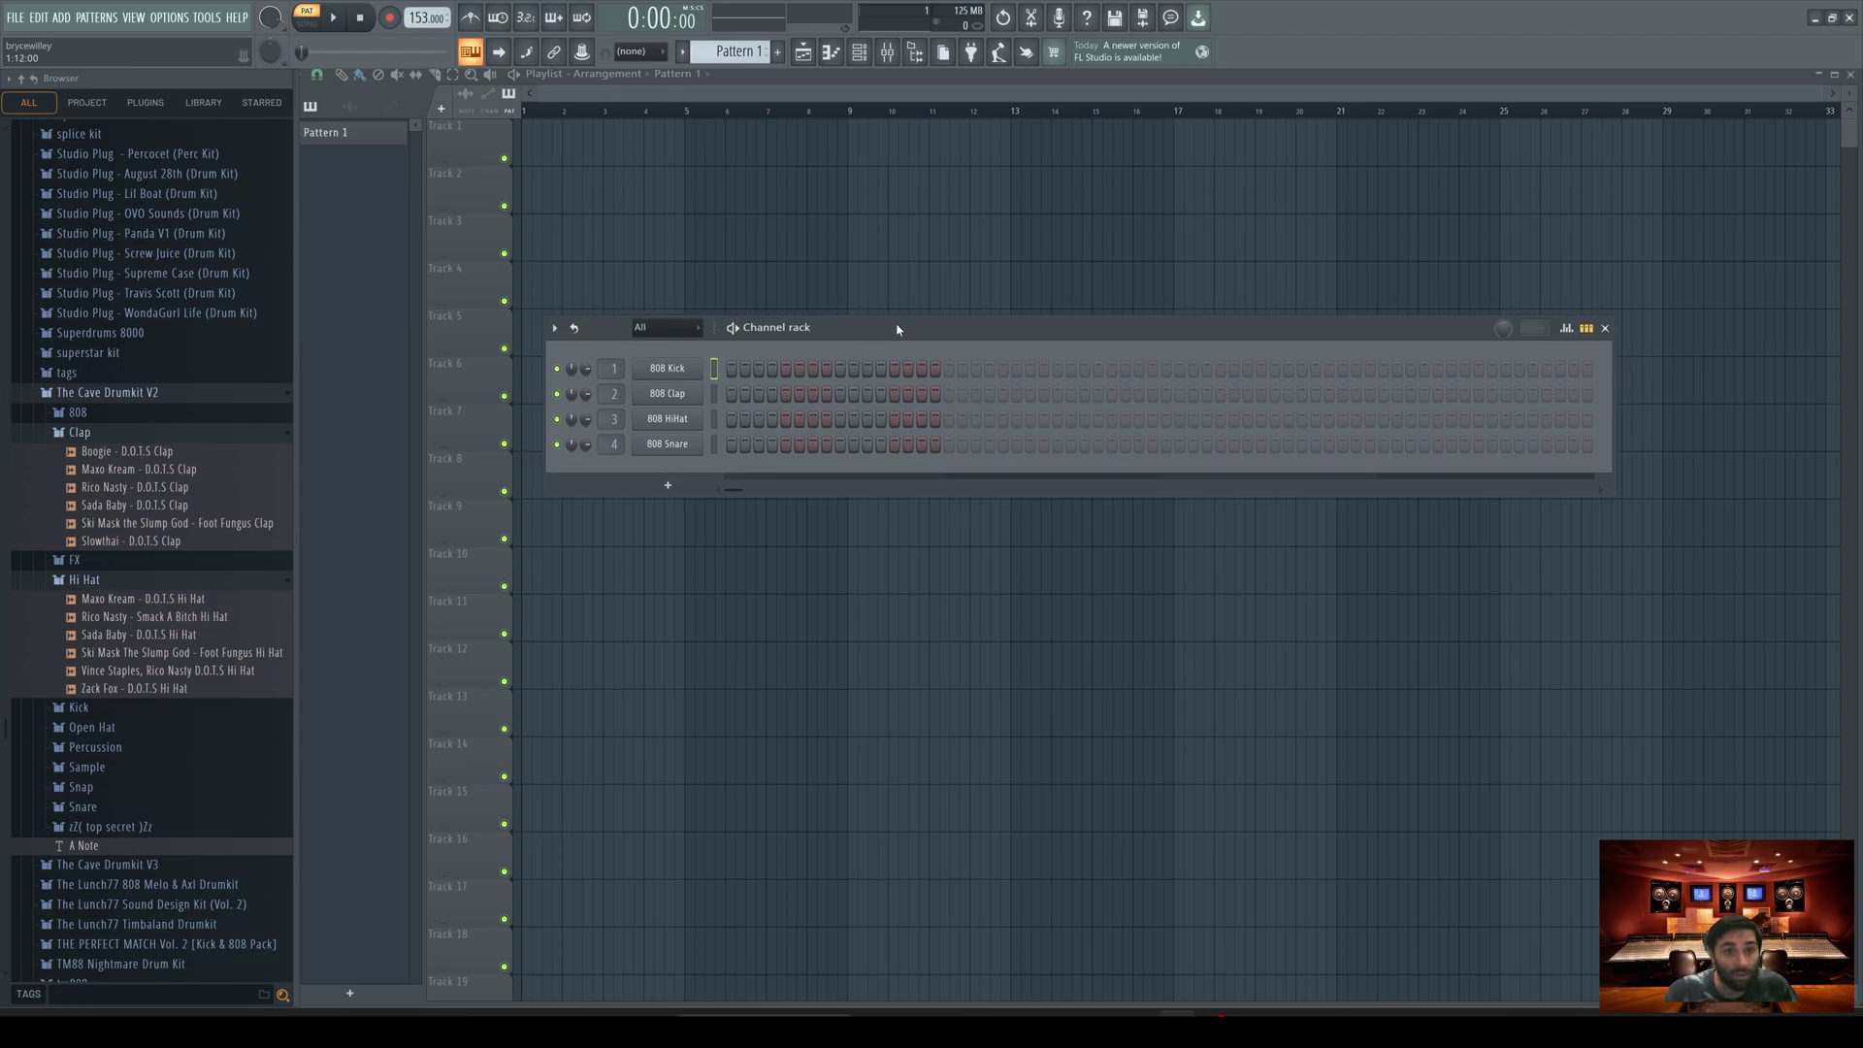
left_click_drag(1613, 347, 1793, 346)
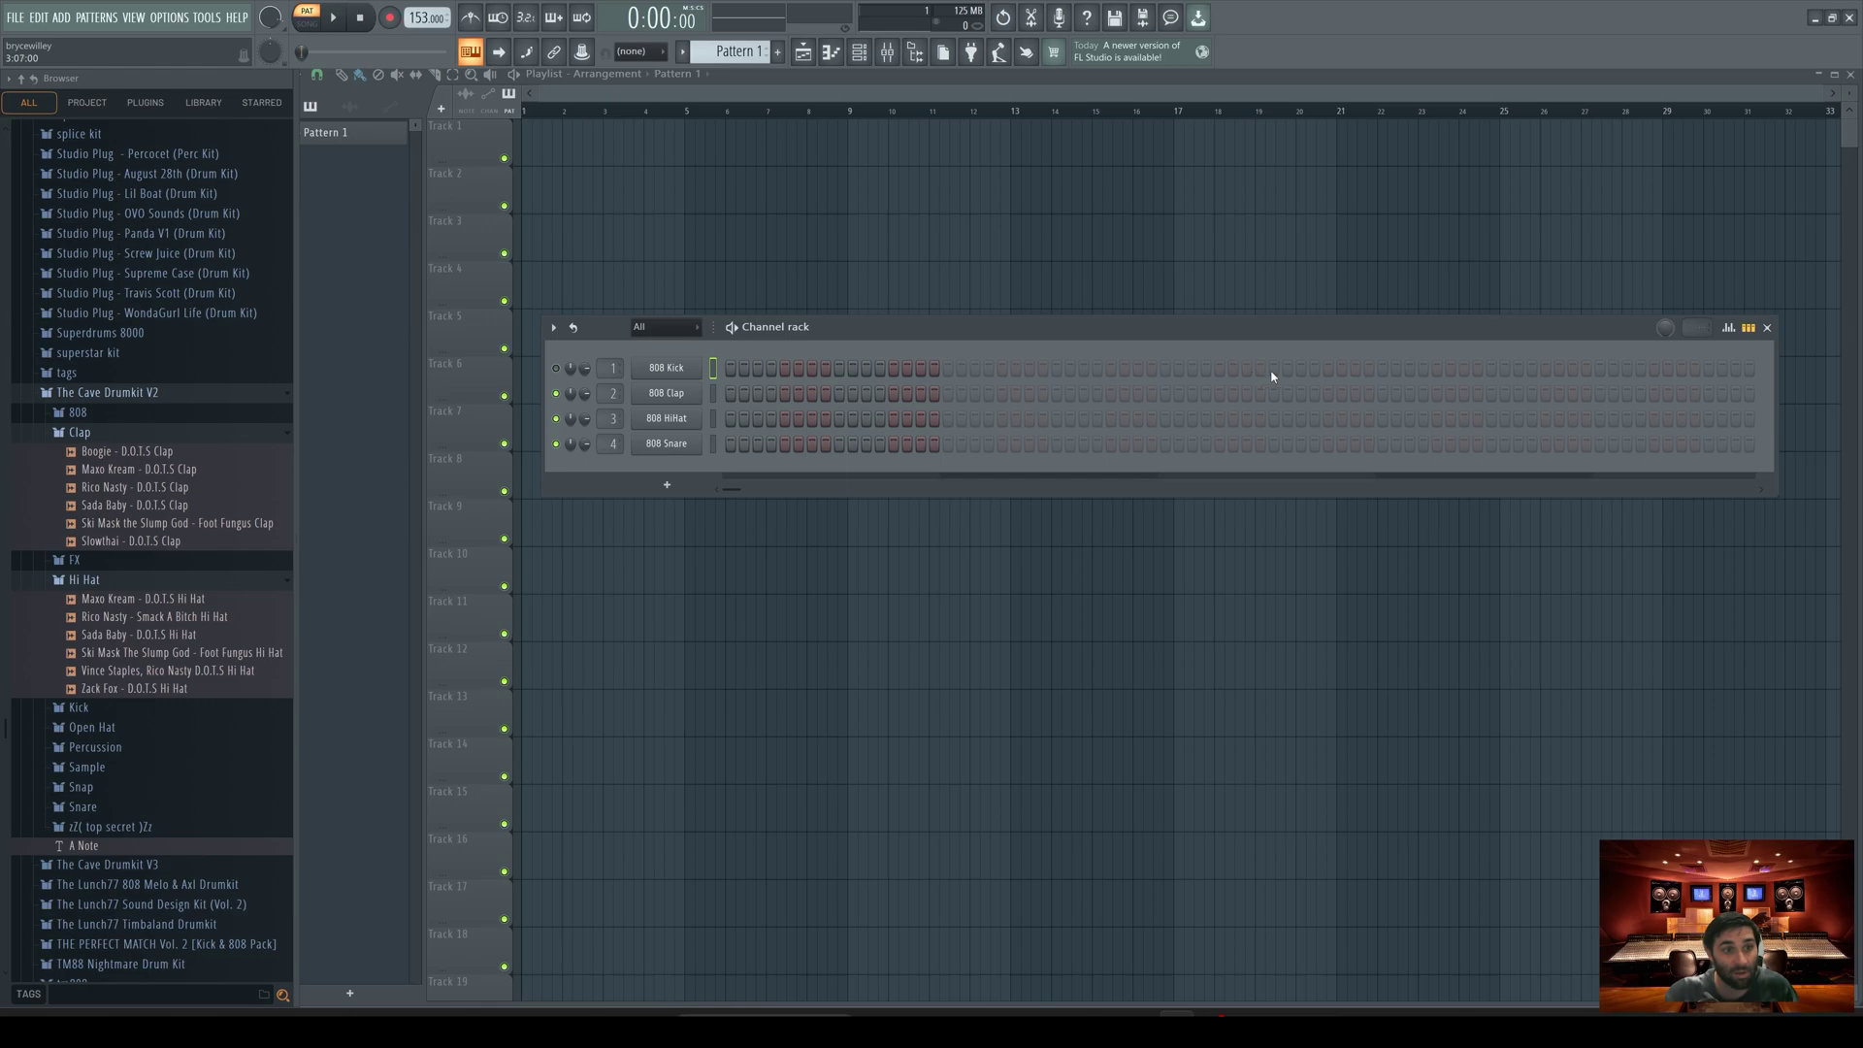
left_click(1750, 367)
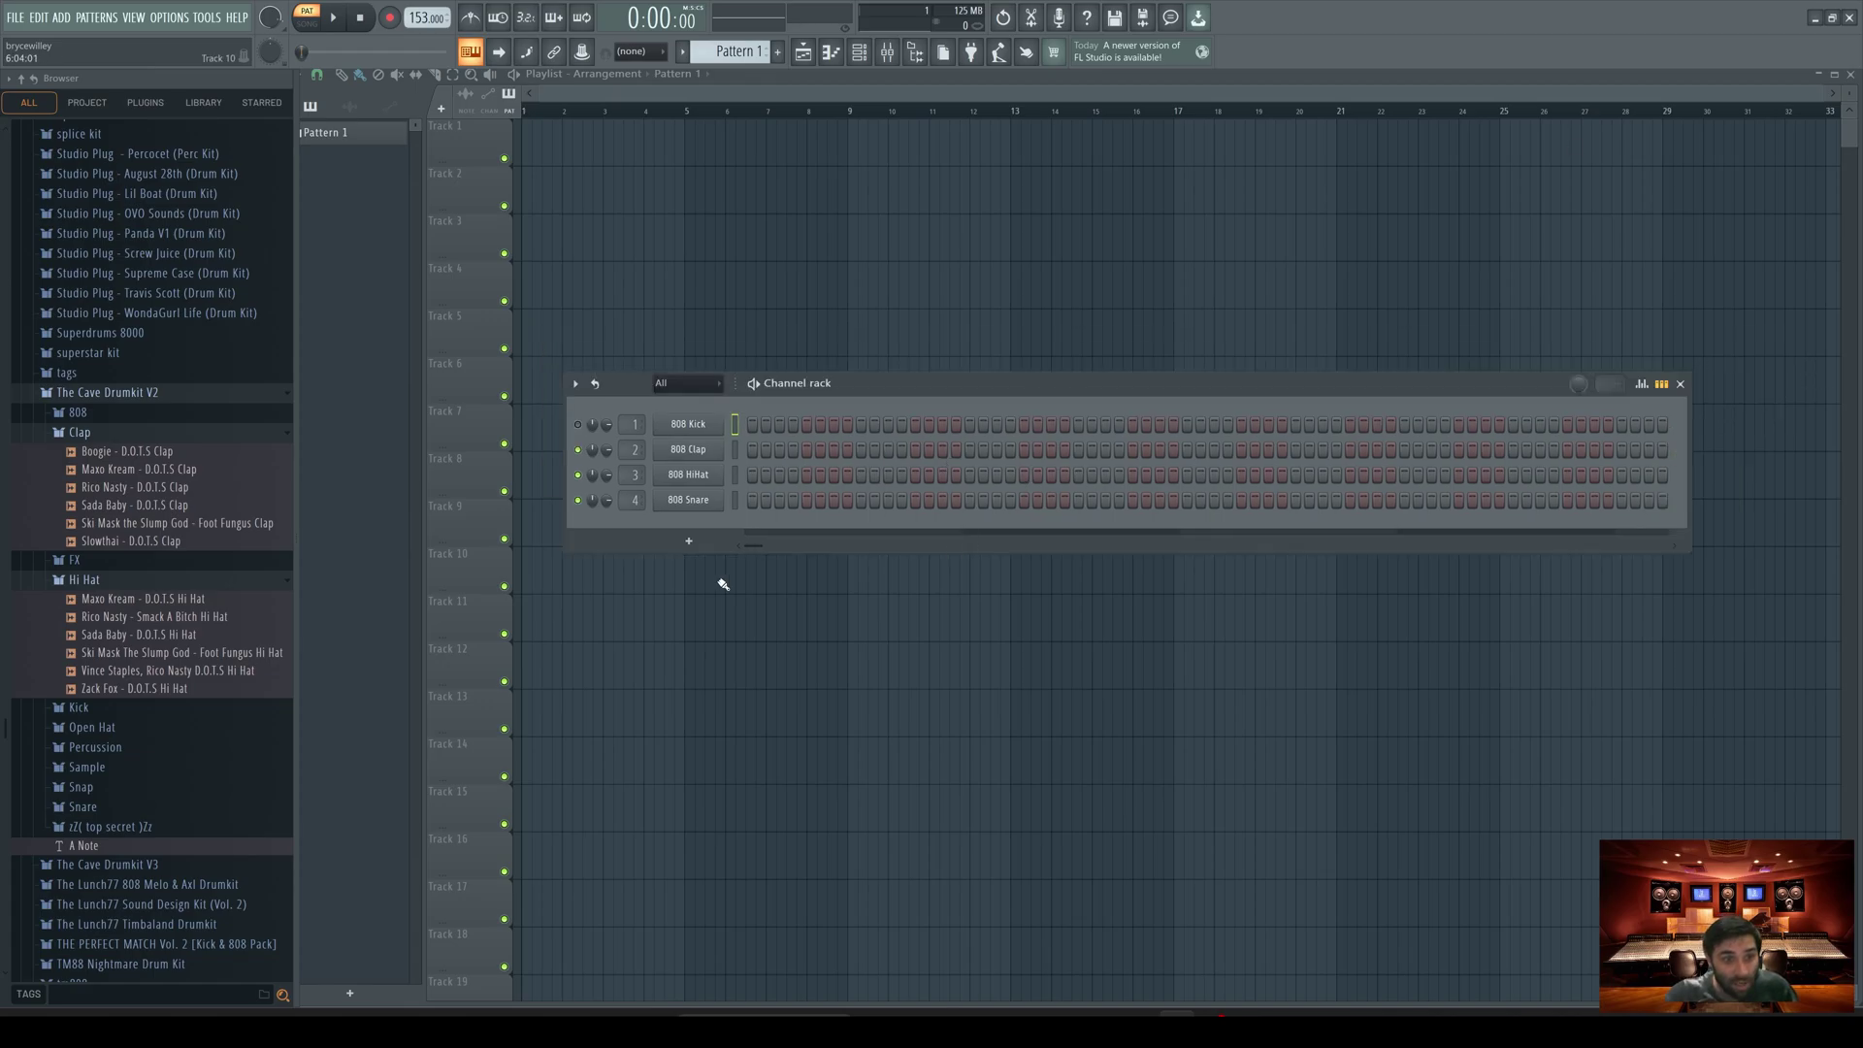
left_click(719, 583)
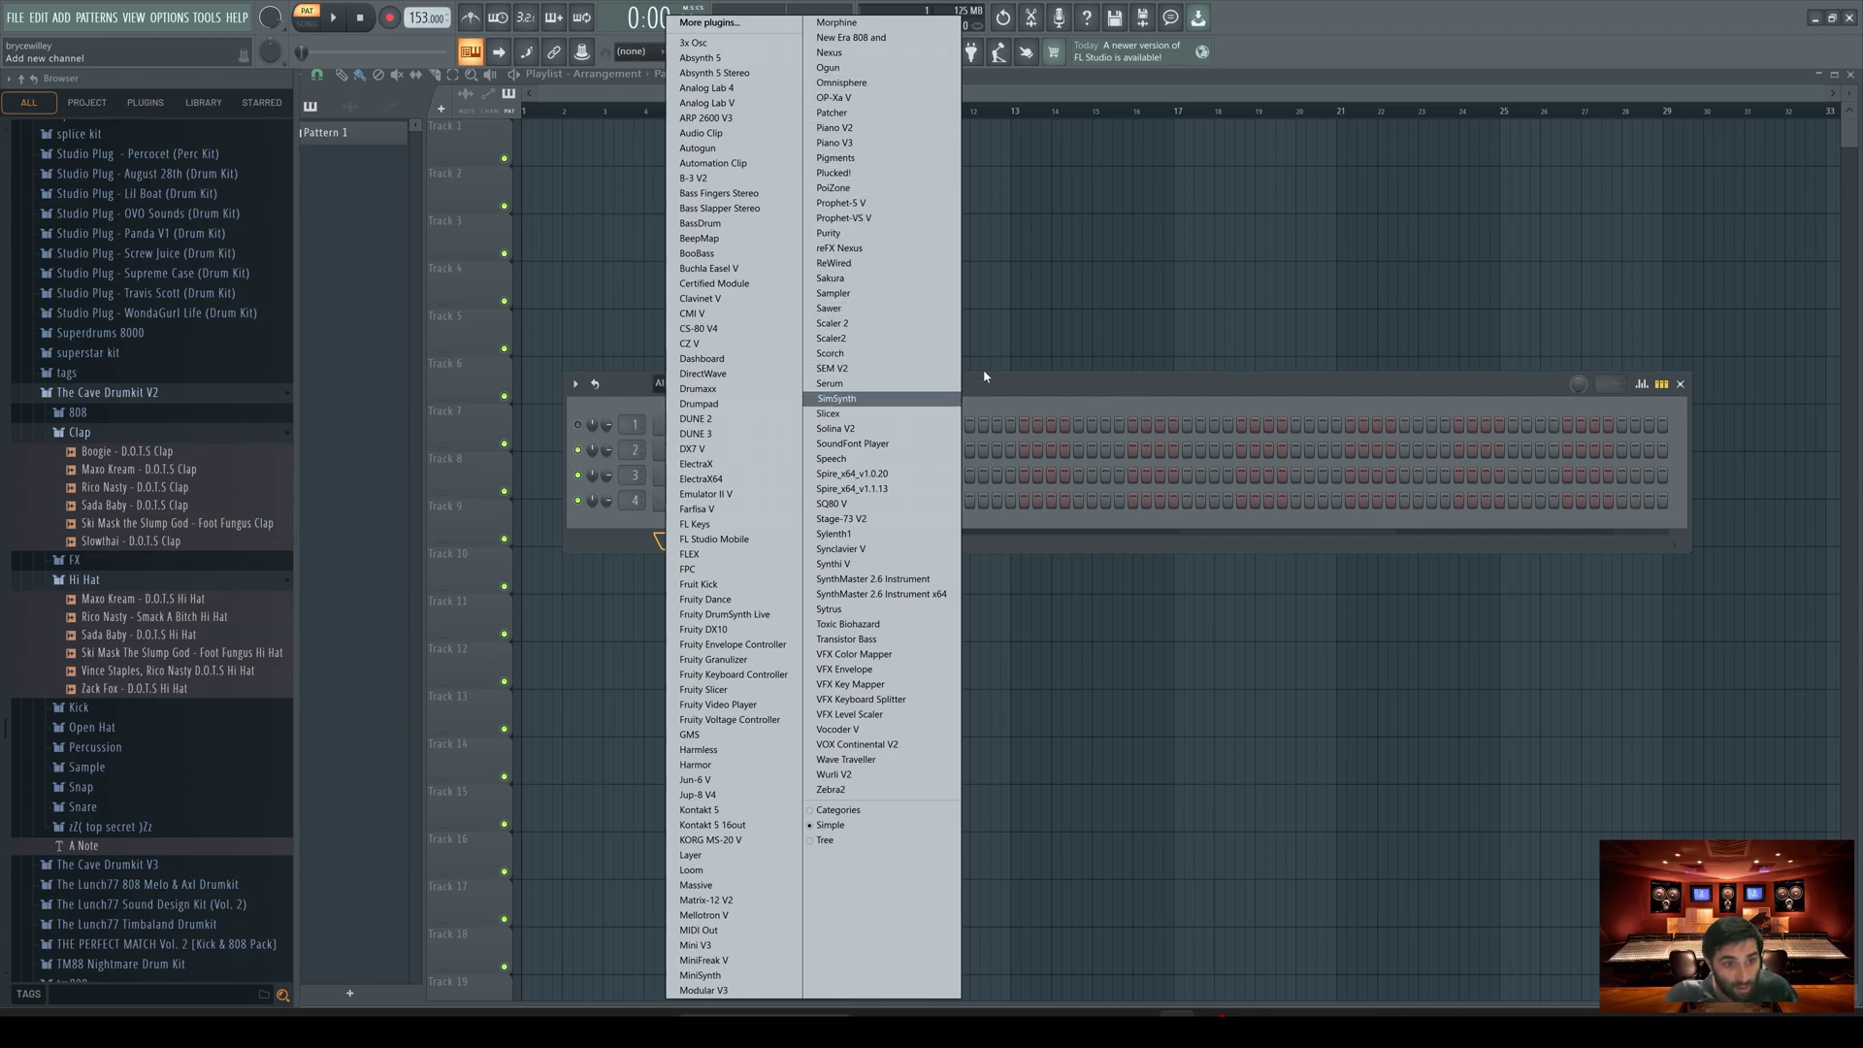
Step: Add a FLEX channel with the Essential Guitars Ace Nylon MK I preset, audition it, and close FLEX
left_click(689, 554)
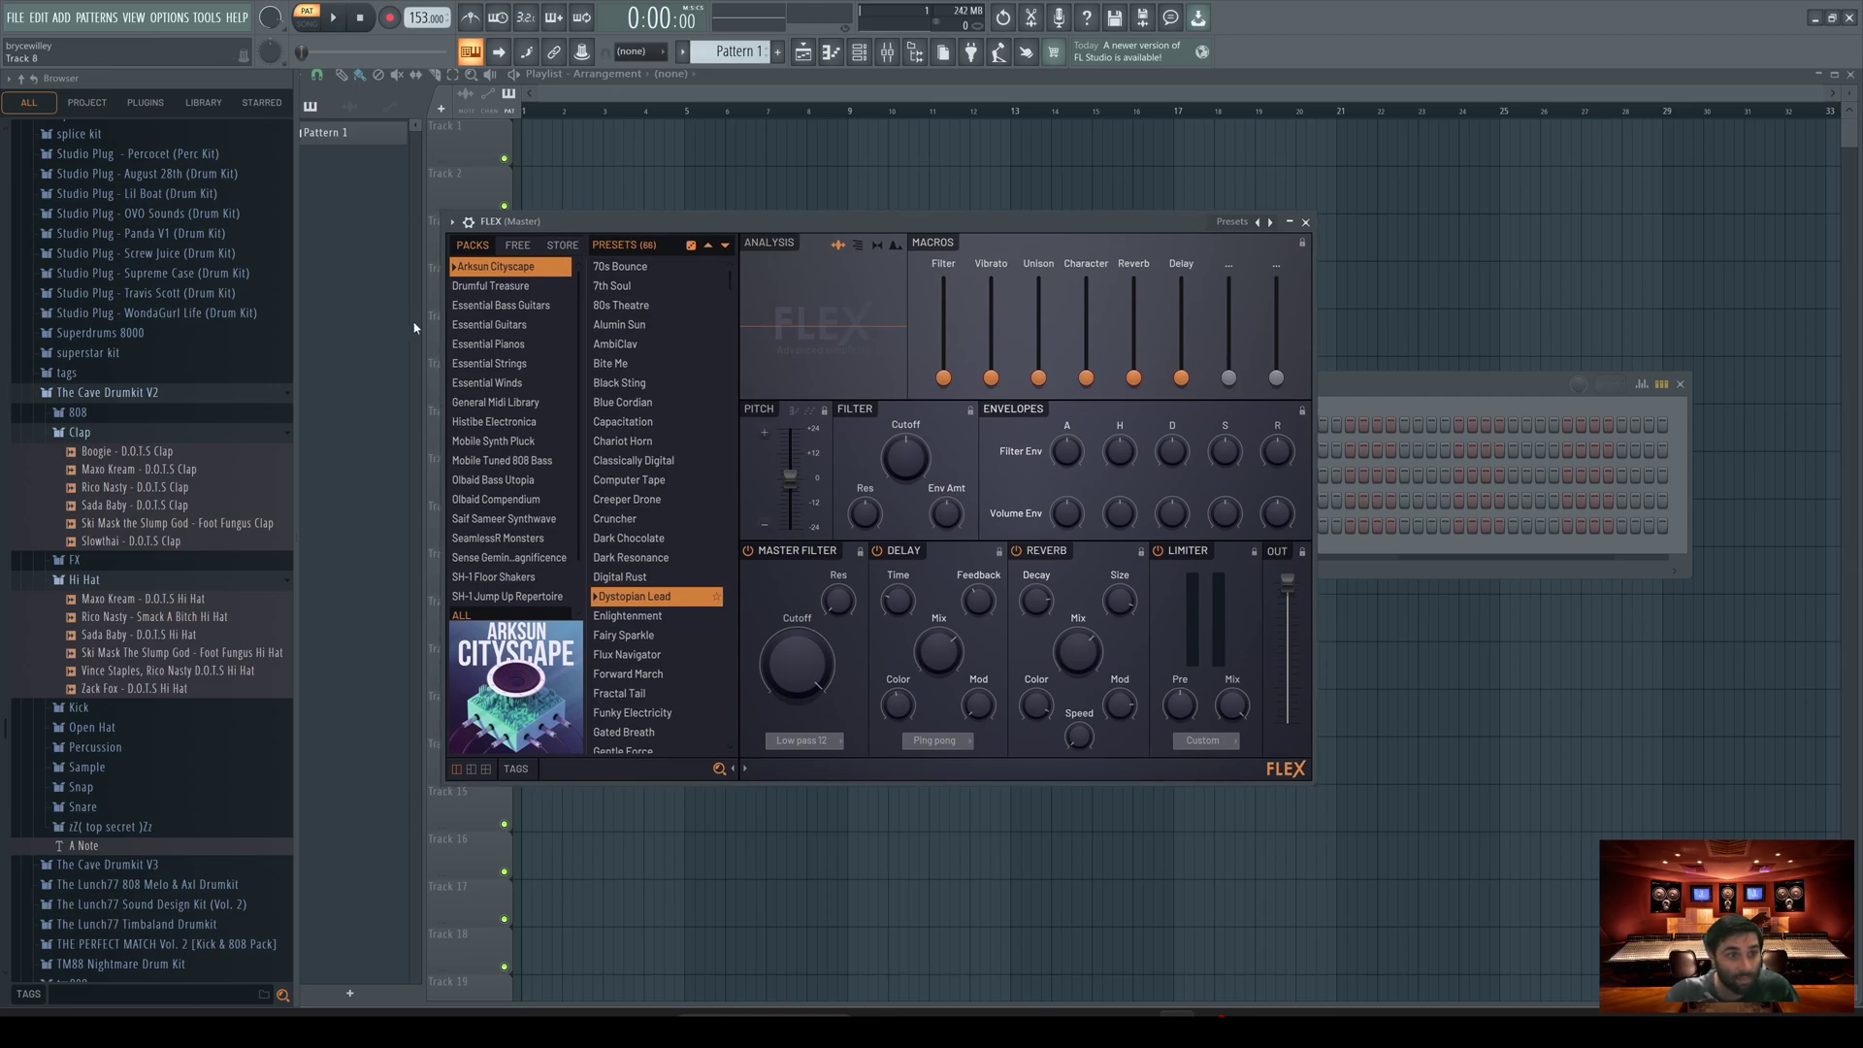
left_click(489, 324)
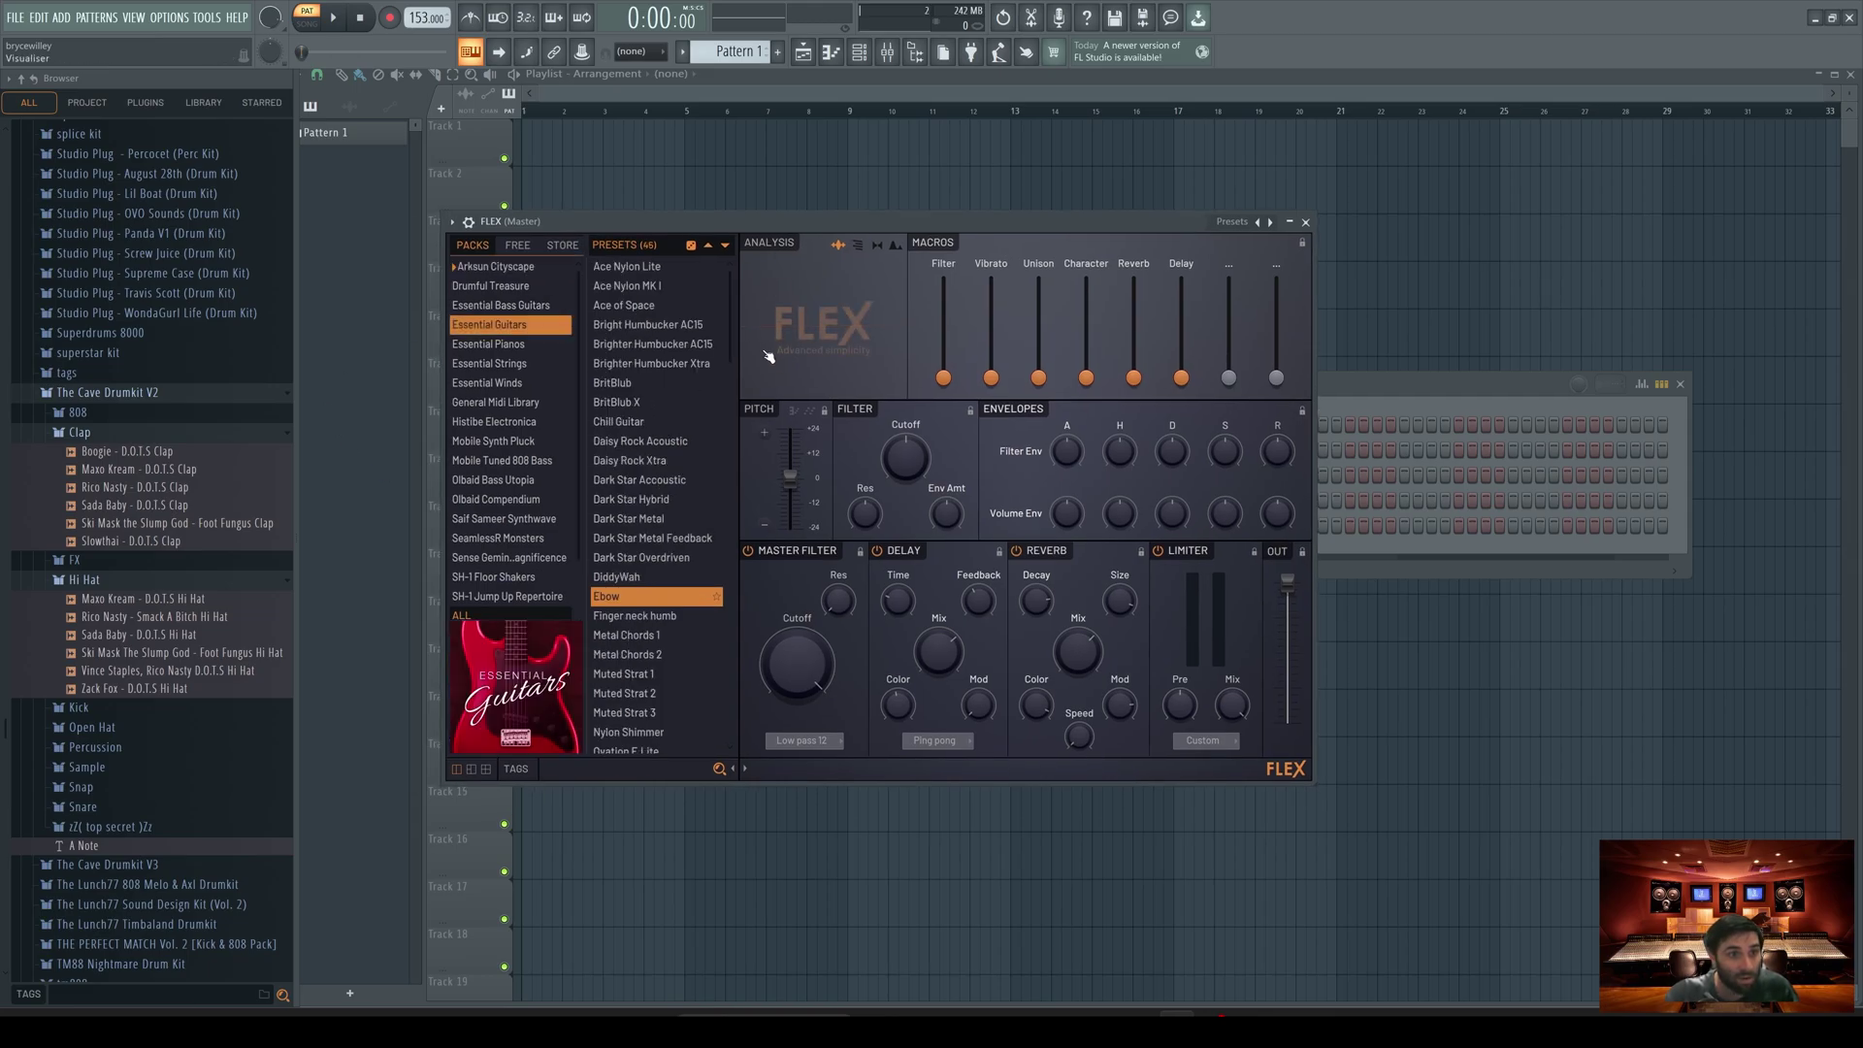
left_click(645, 268)
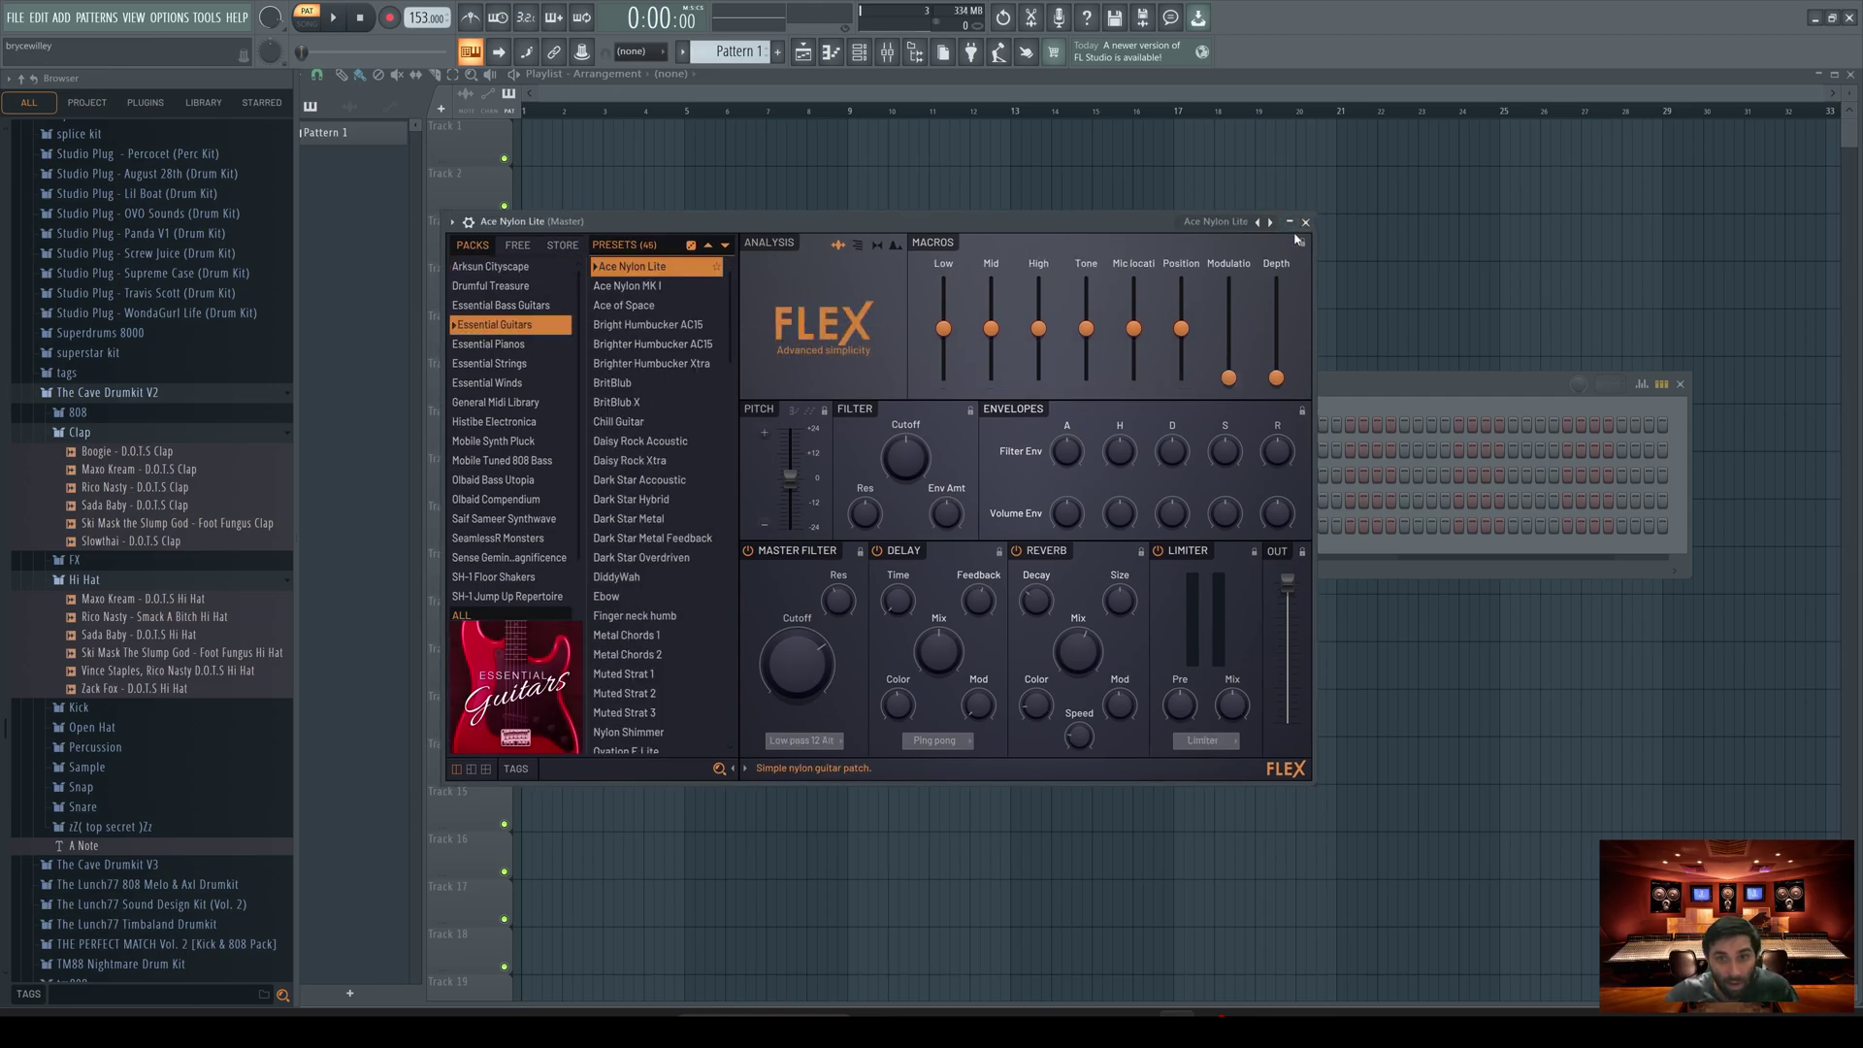
left_click(631, 285)
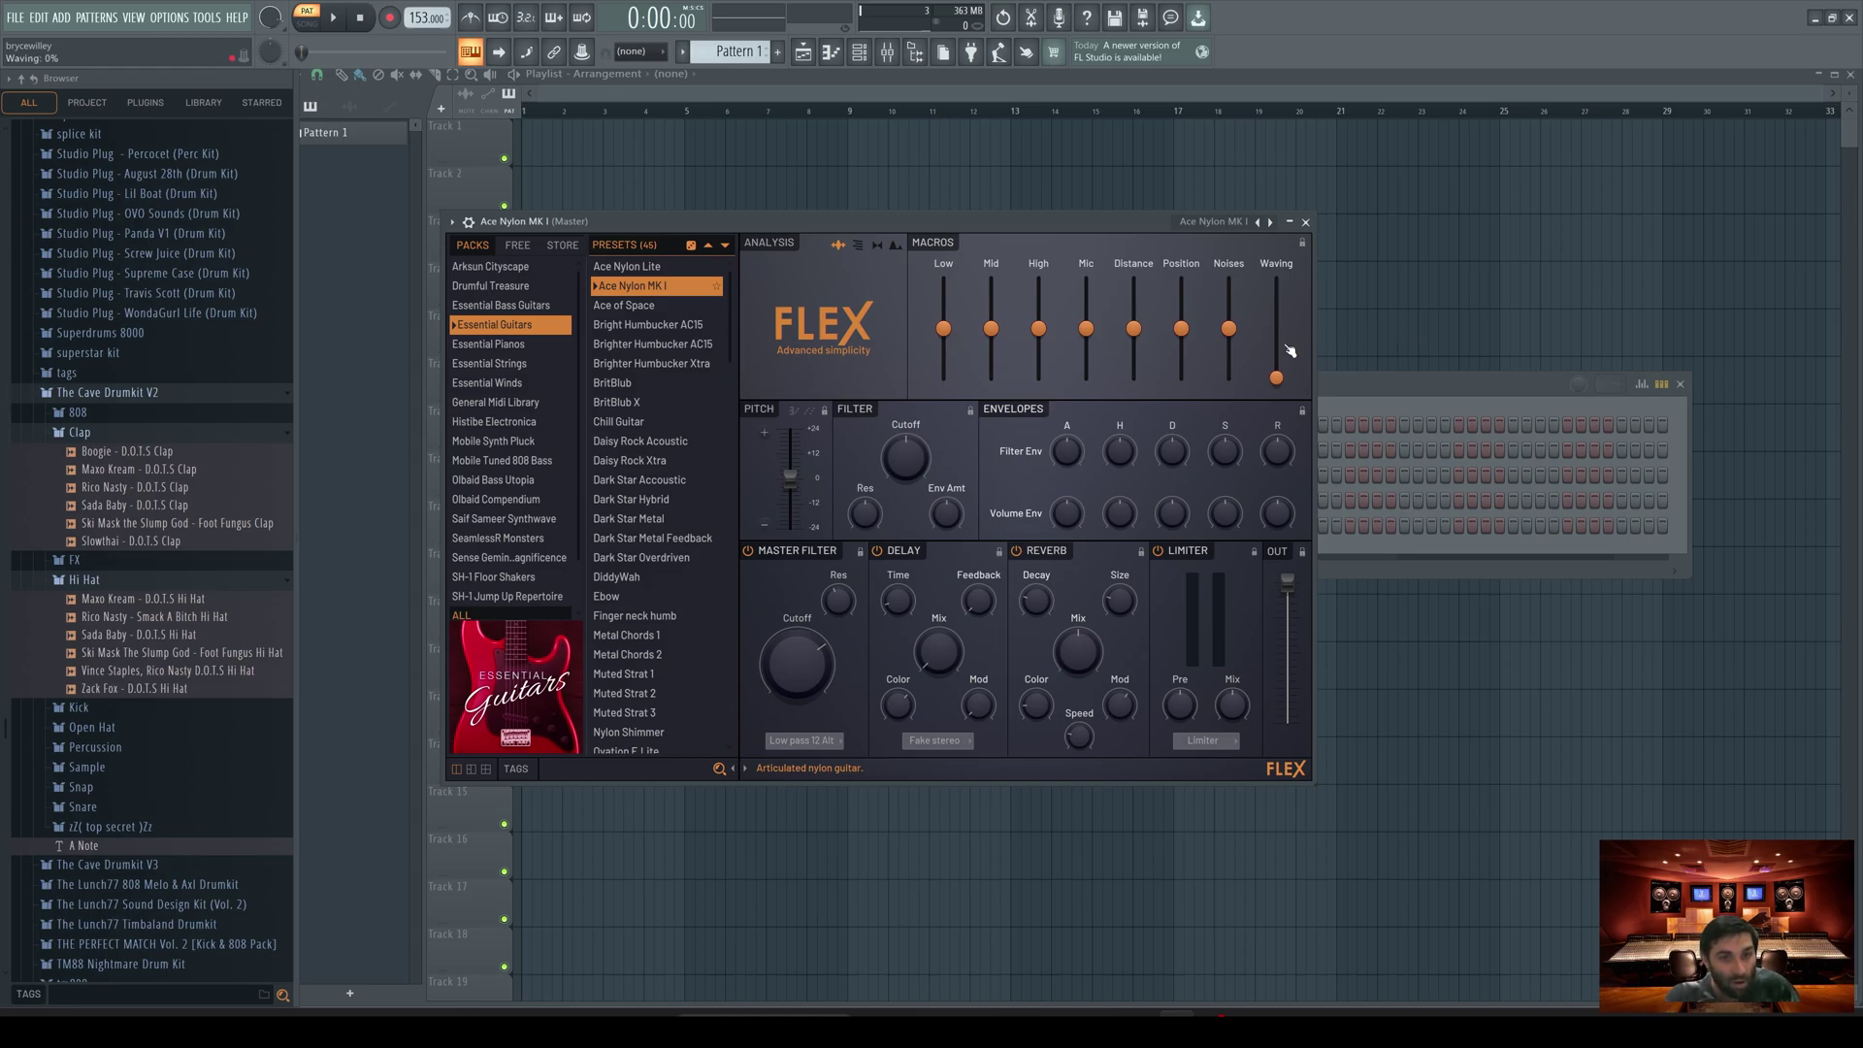
key("v")
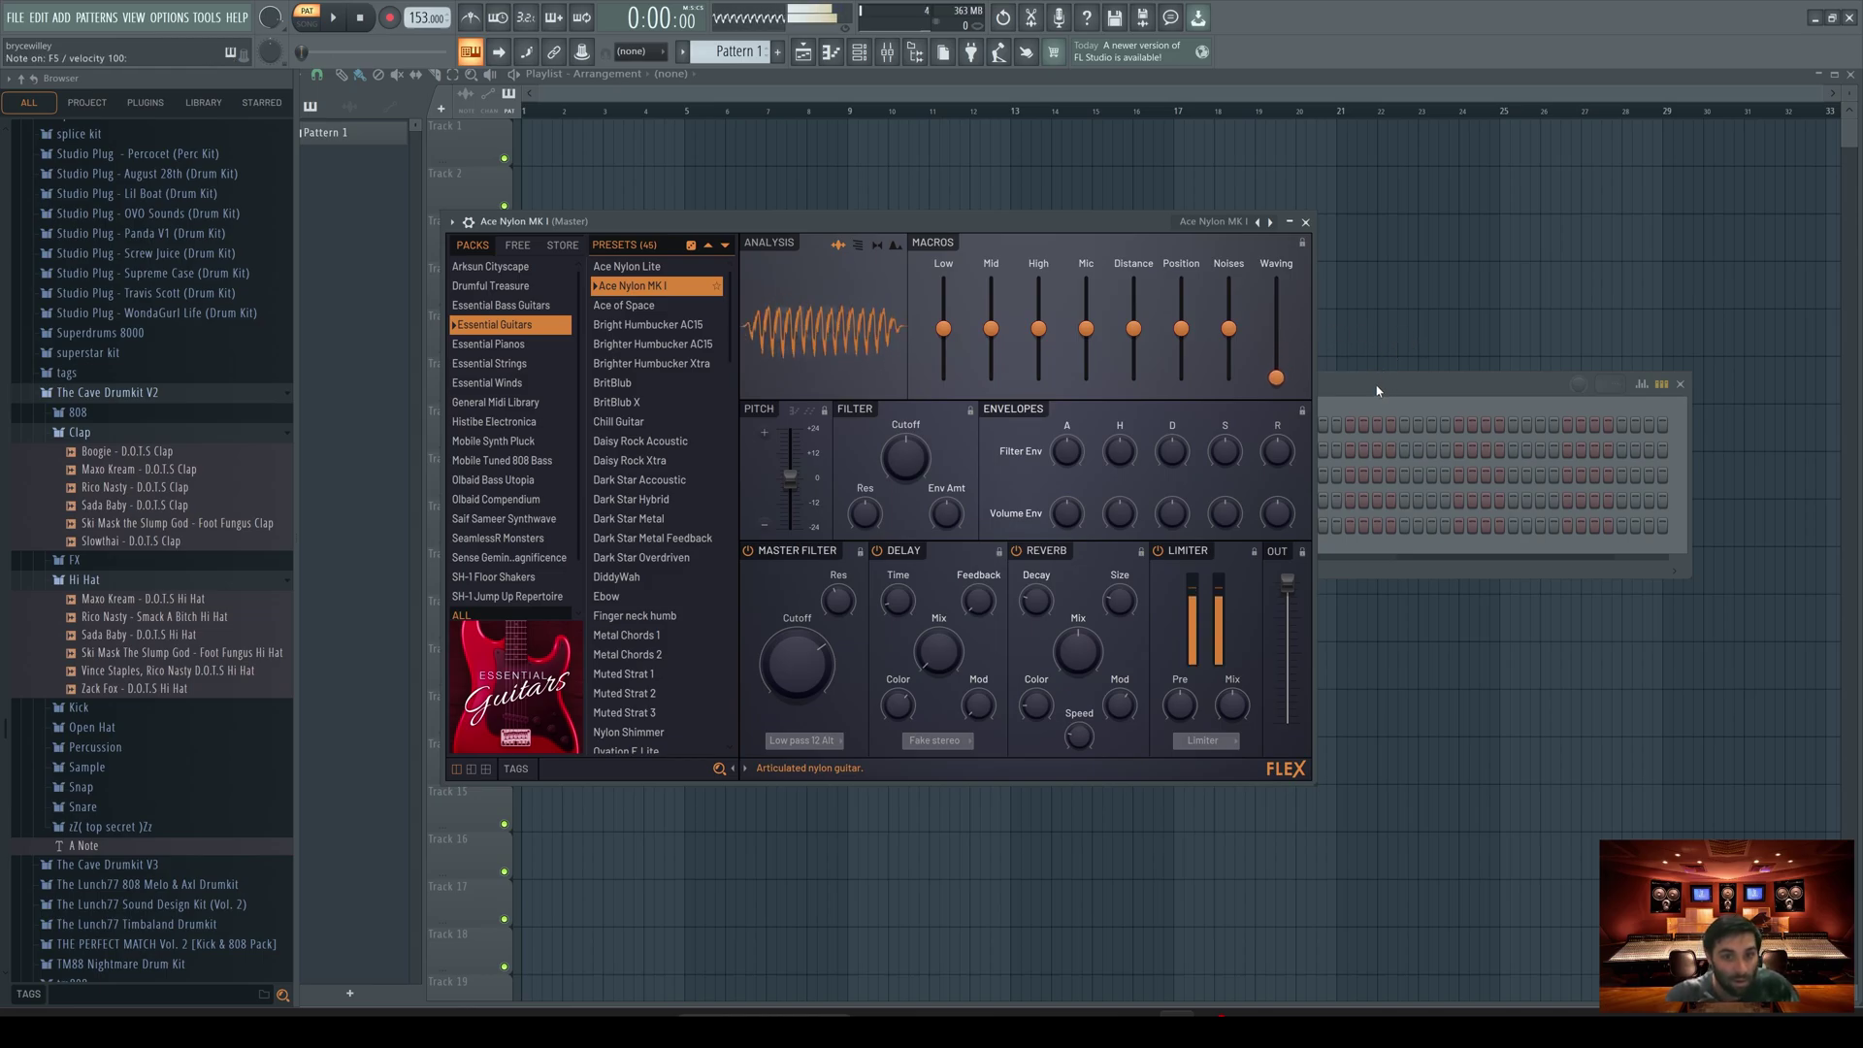
left_click(1377, 391)
left_click(1305, 221)
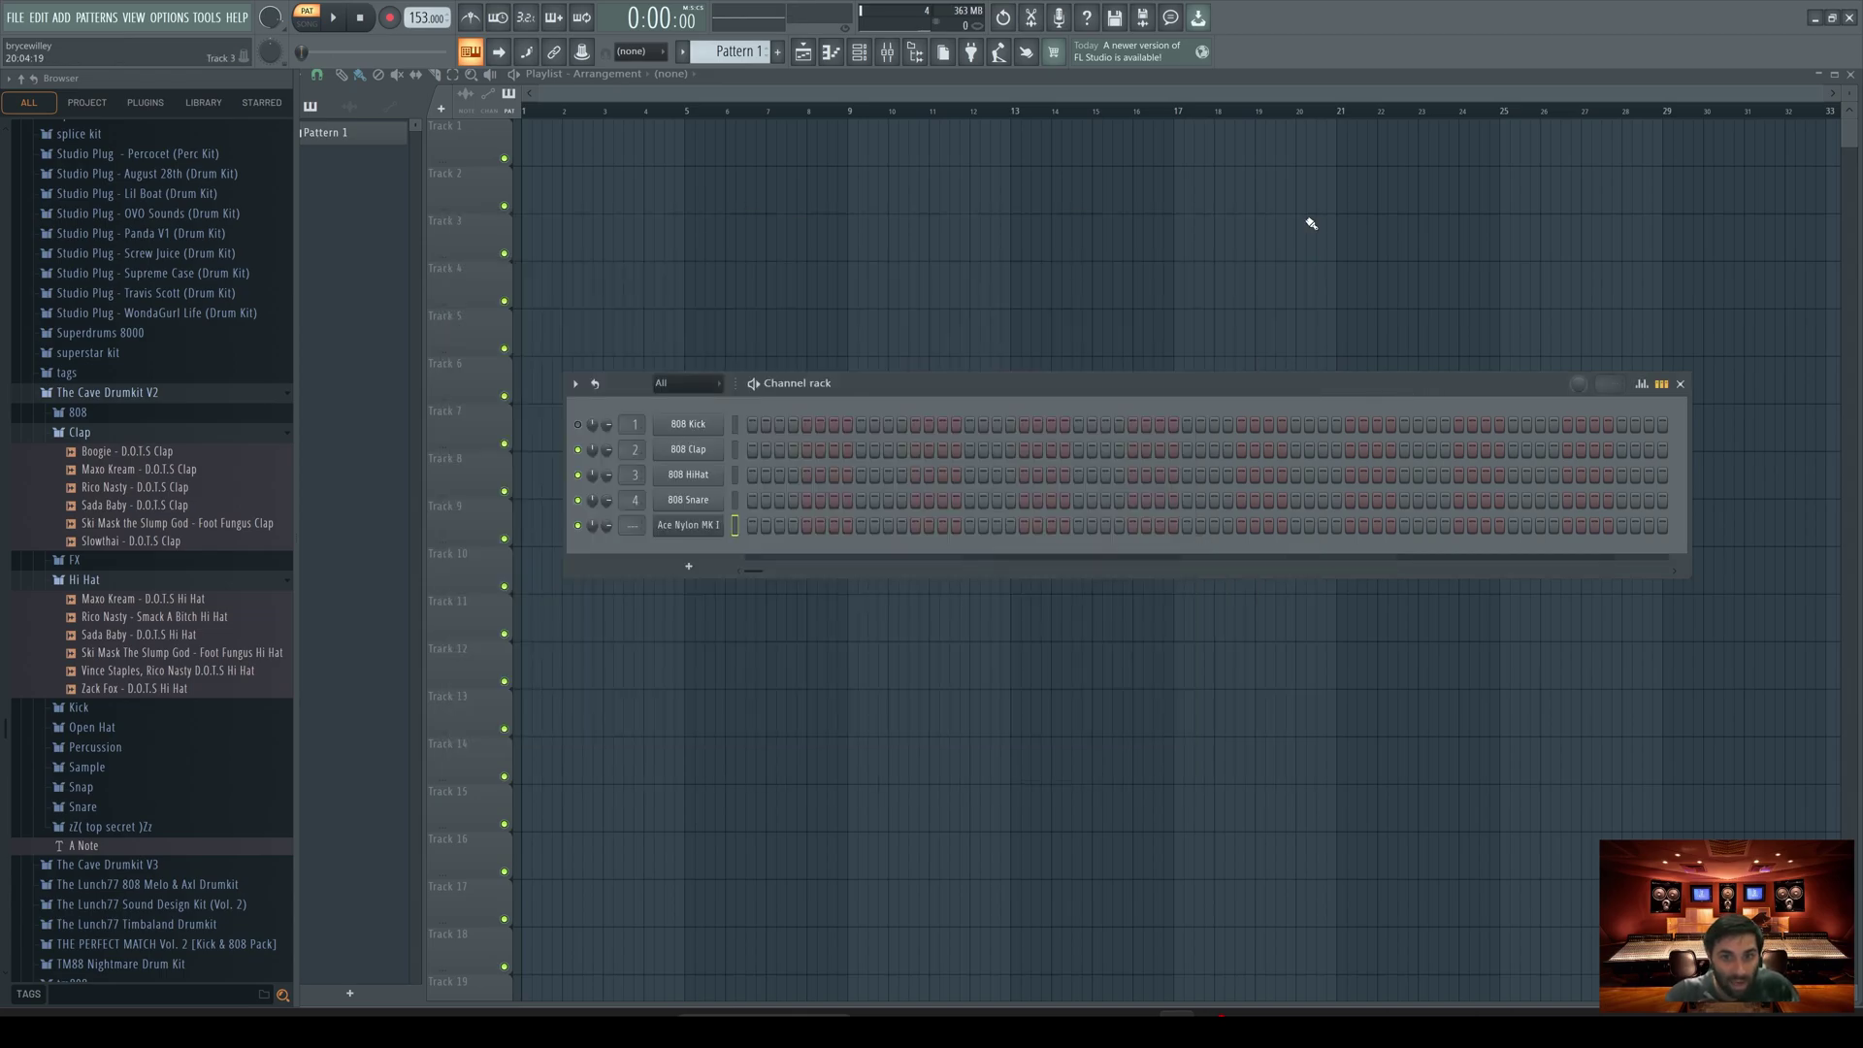
right_click(697, 534)
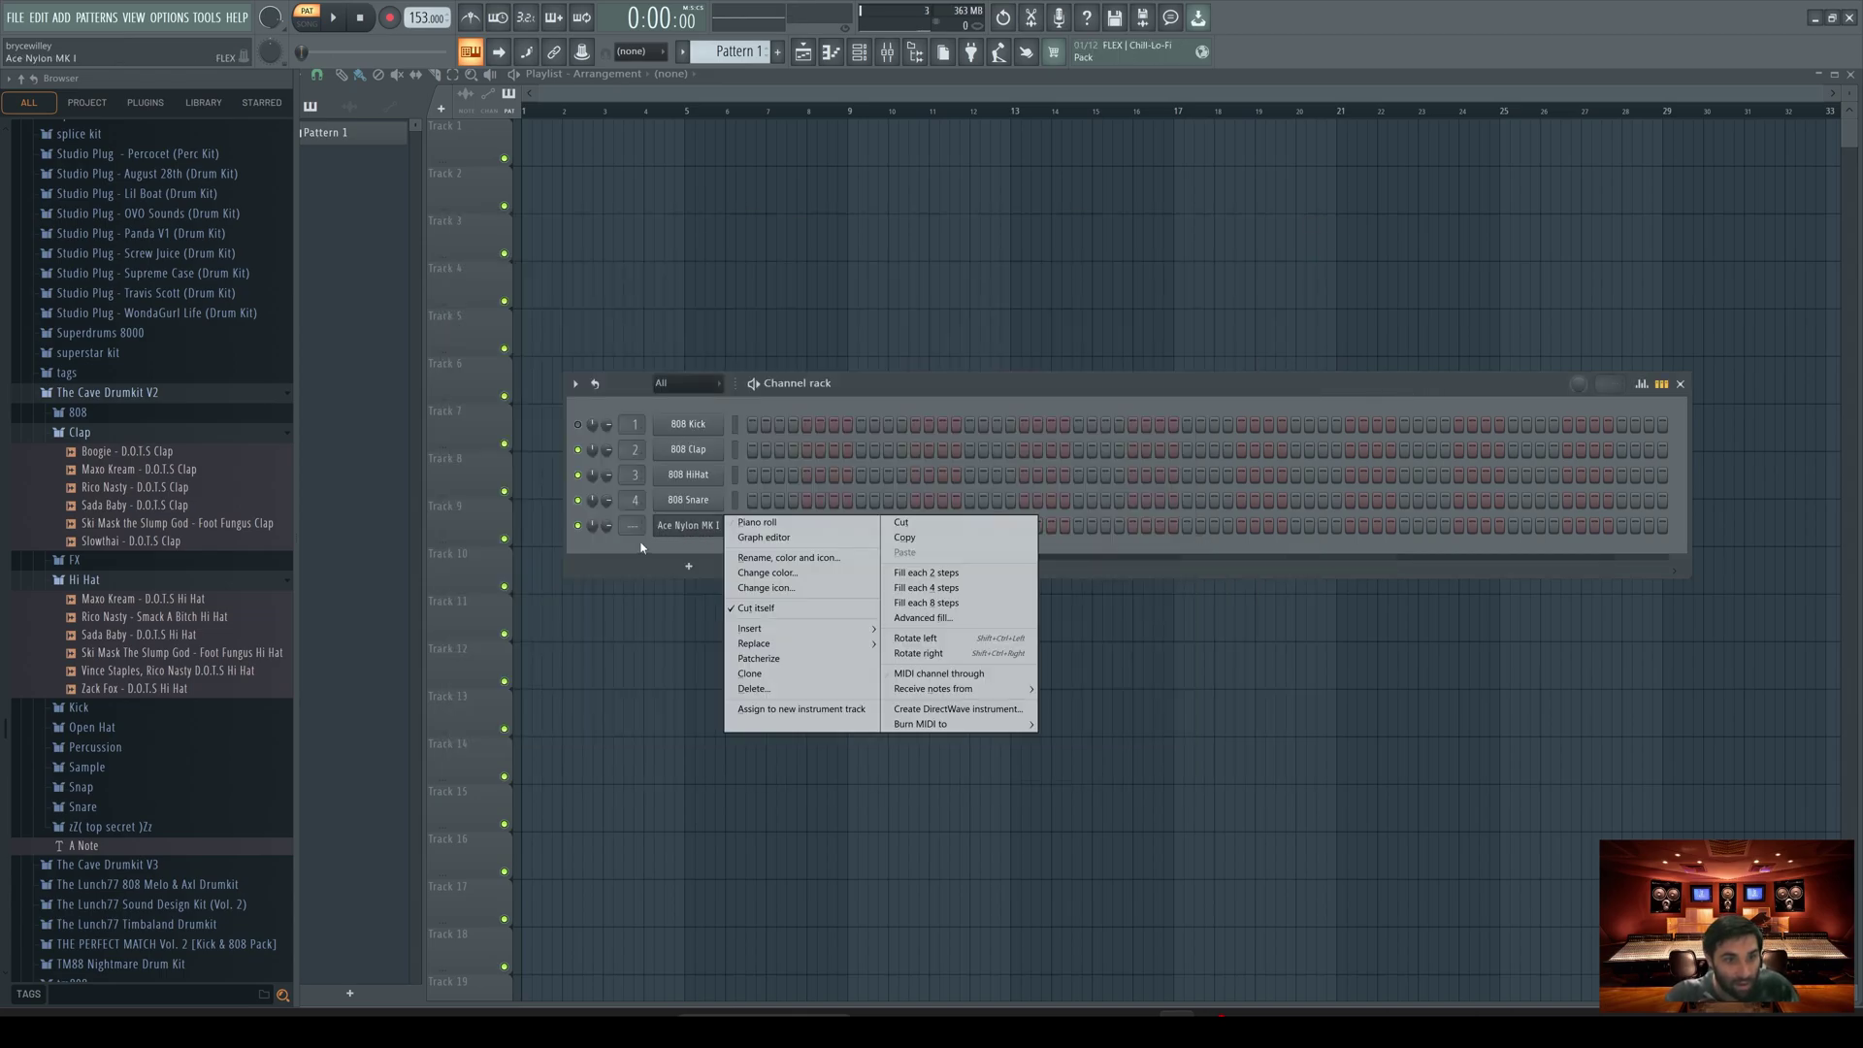
Step: Open the Ace Nylon MK I piano roll and place a C4 note at the first step
left_click(767, 523)
scroll(615, 458, "up", 3)
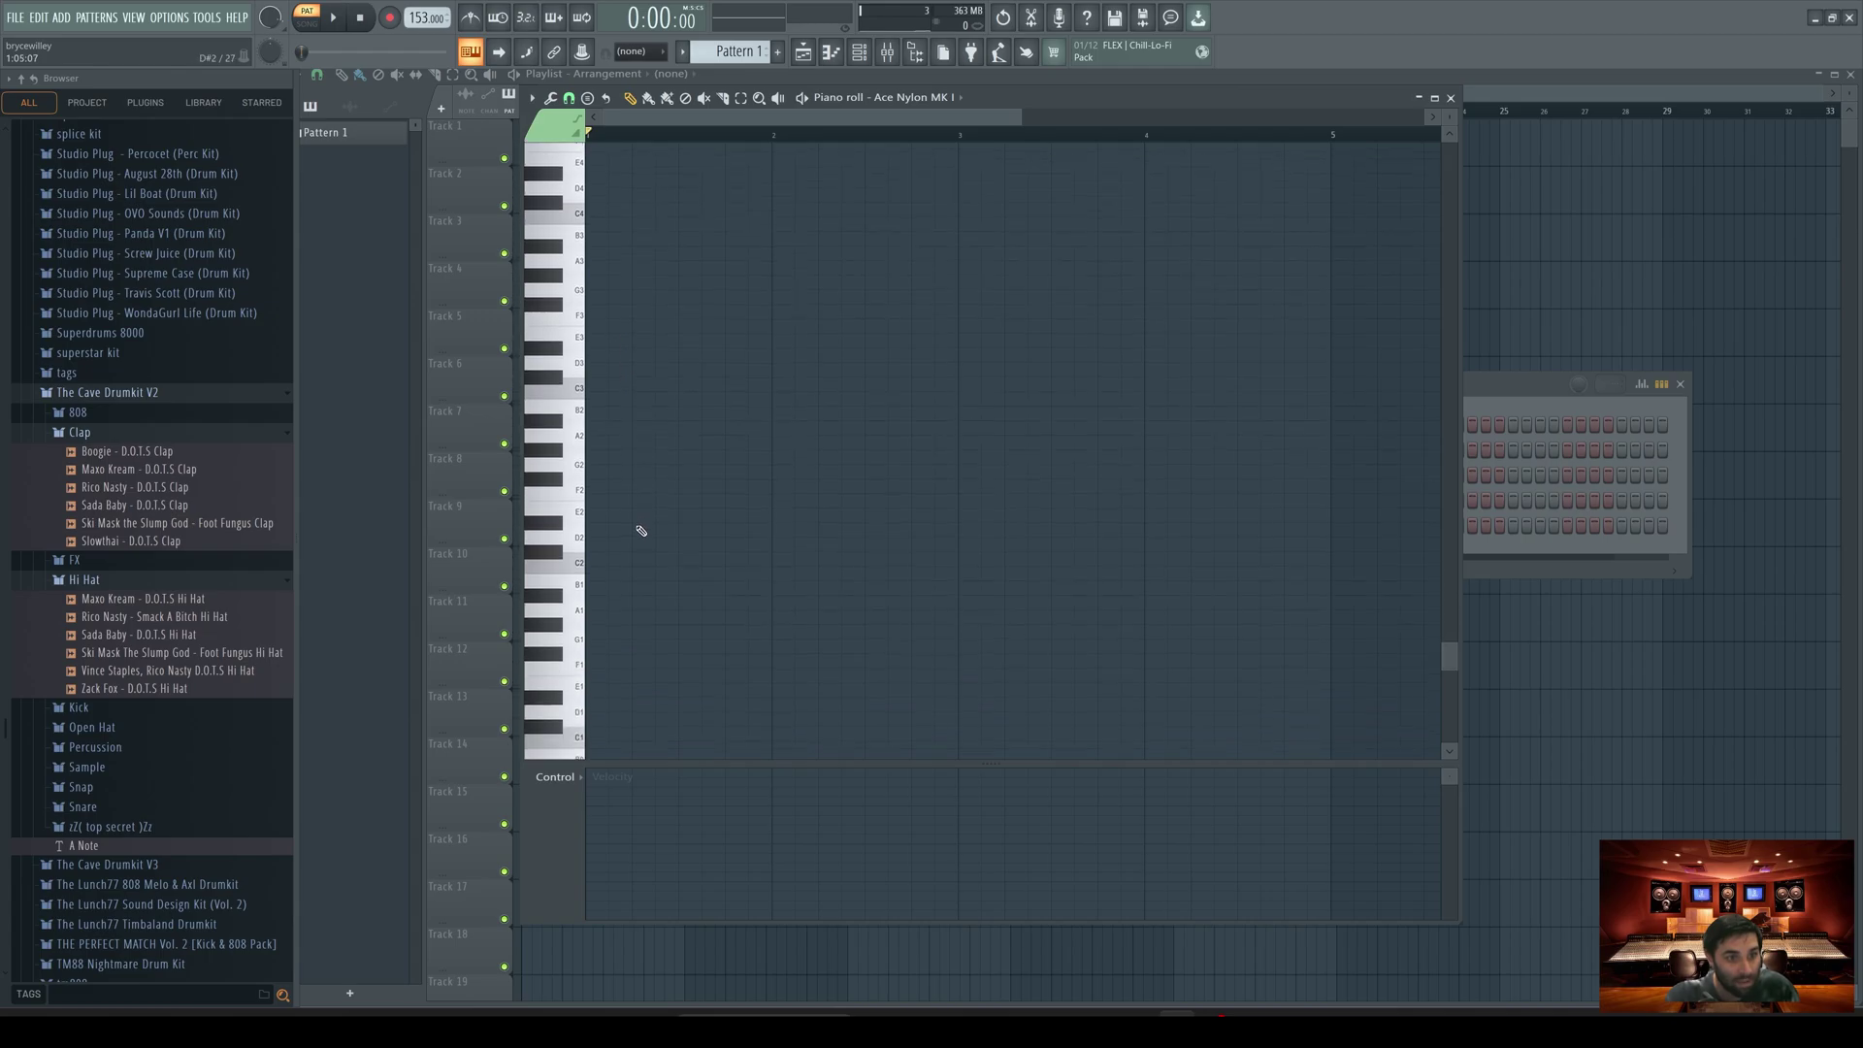
scroll(719, 499, "up", 10)
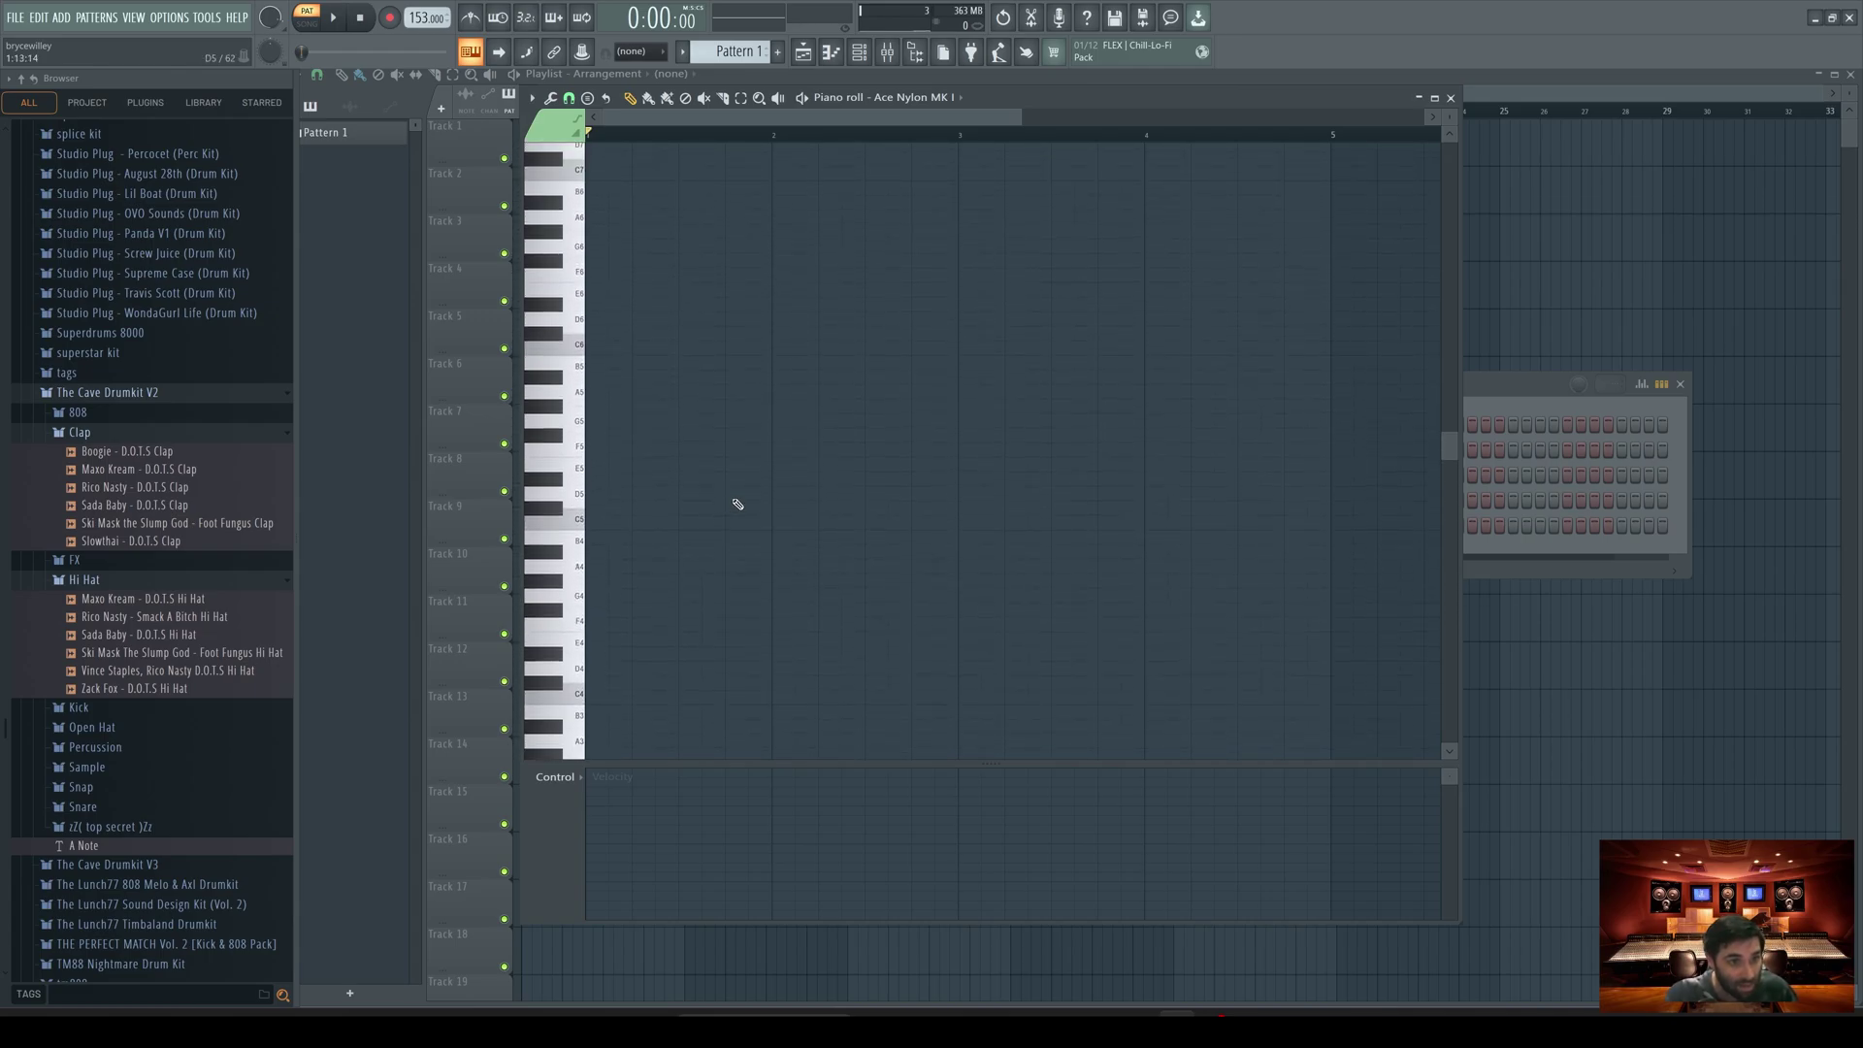
scroll(736, 503, "down", 3)
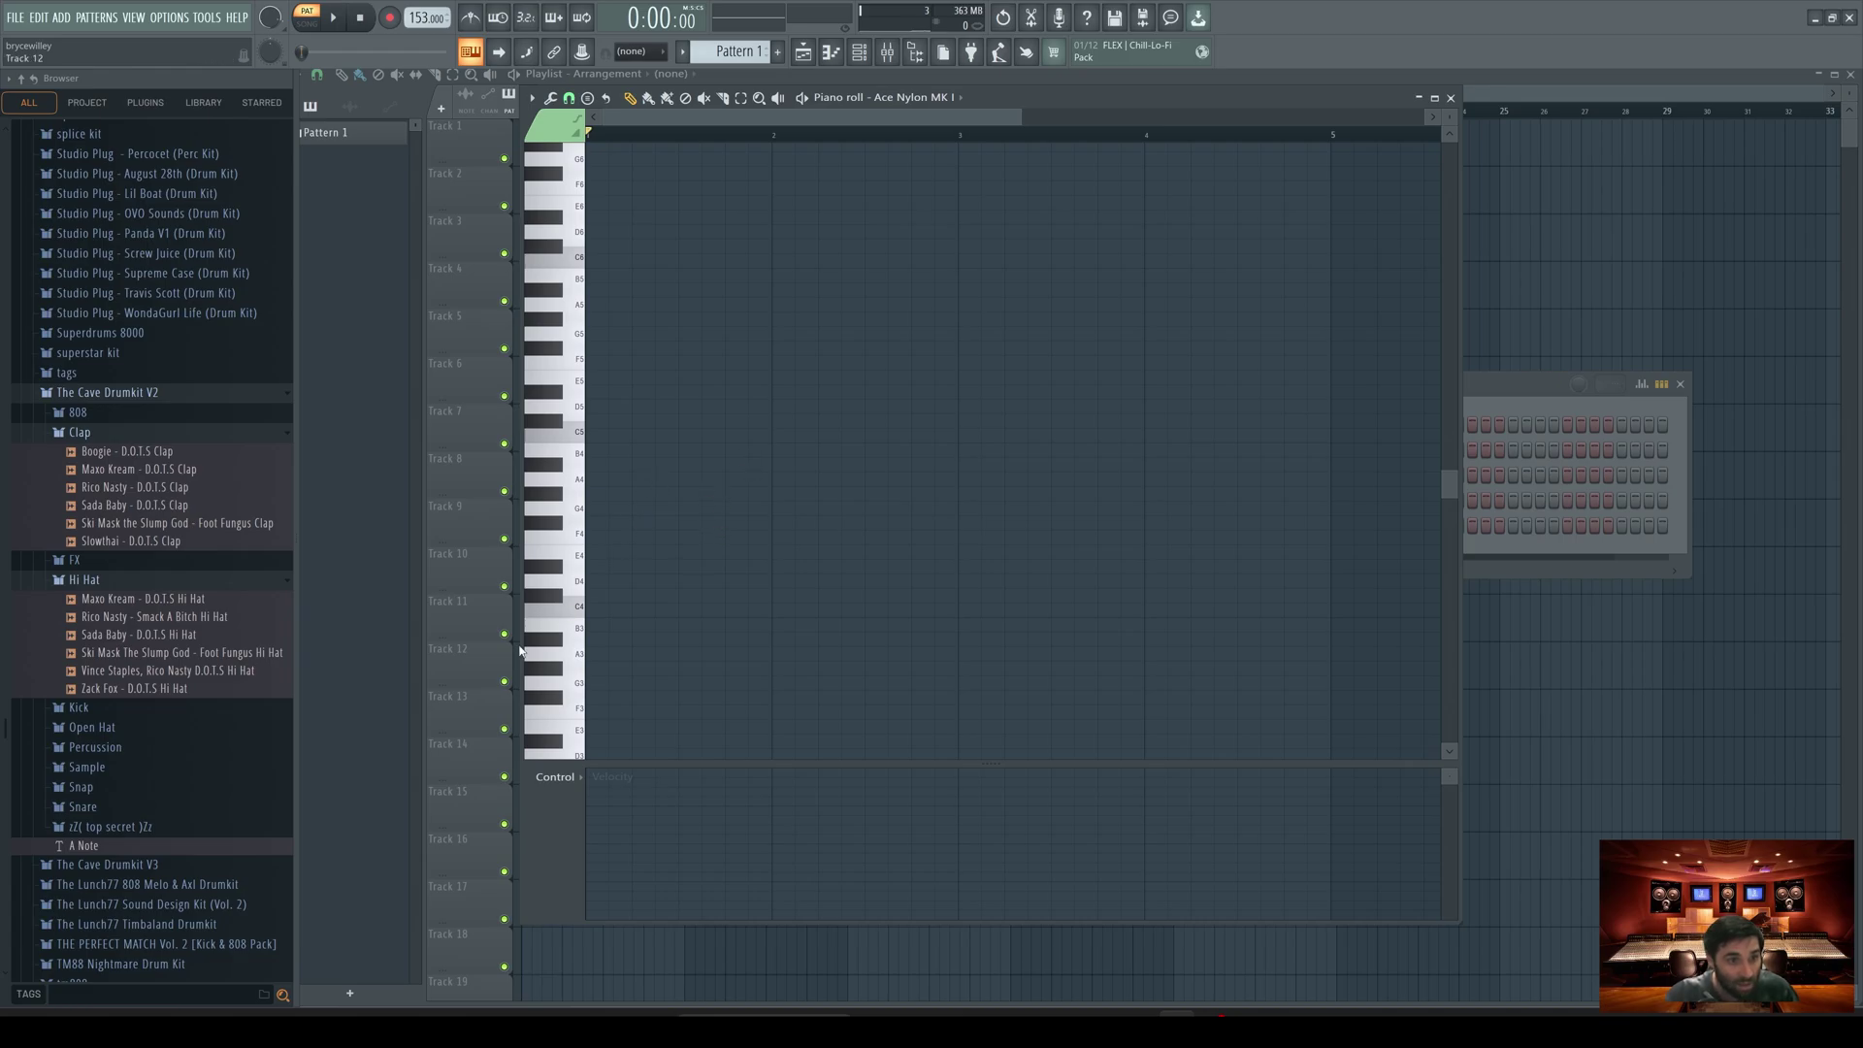
left_click(583, 609)
left_click(620, 610)
left_click_drag(624, 609, 774, 614)
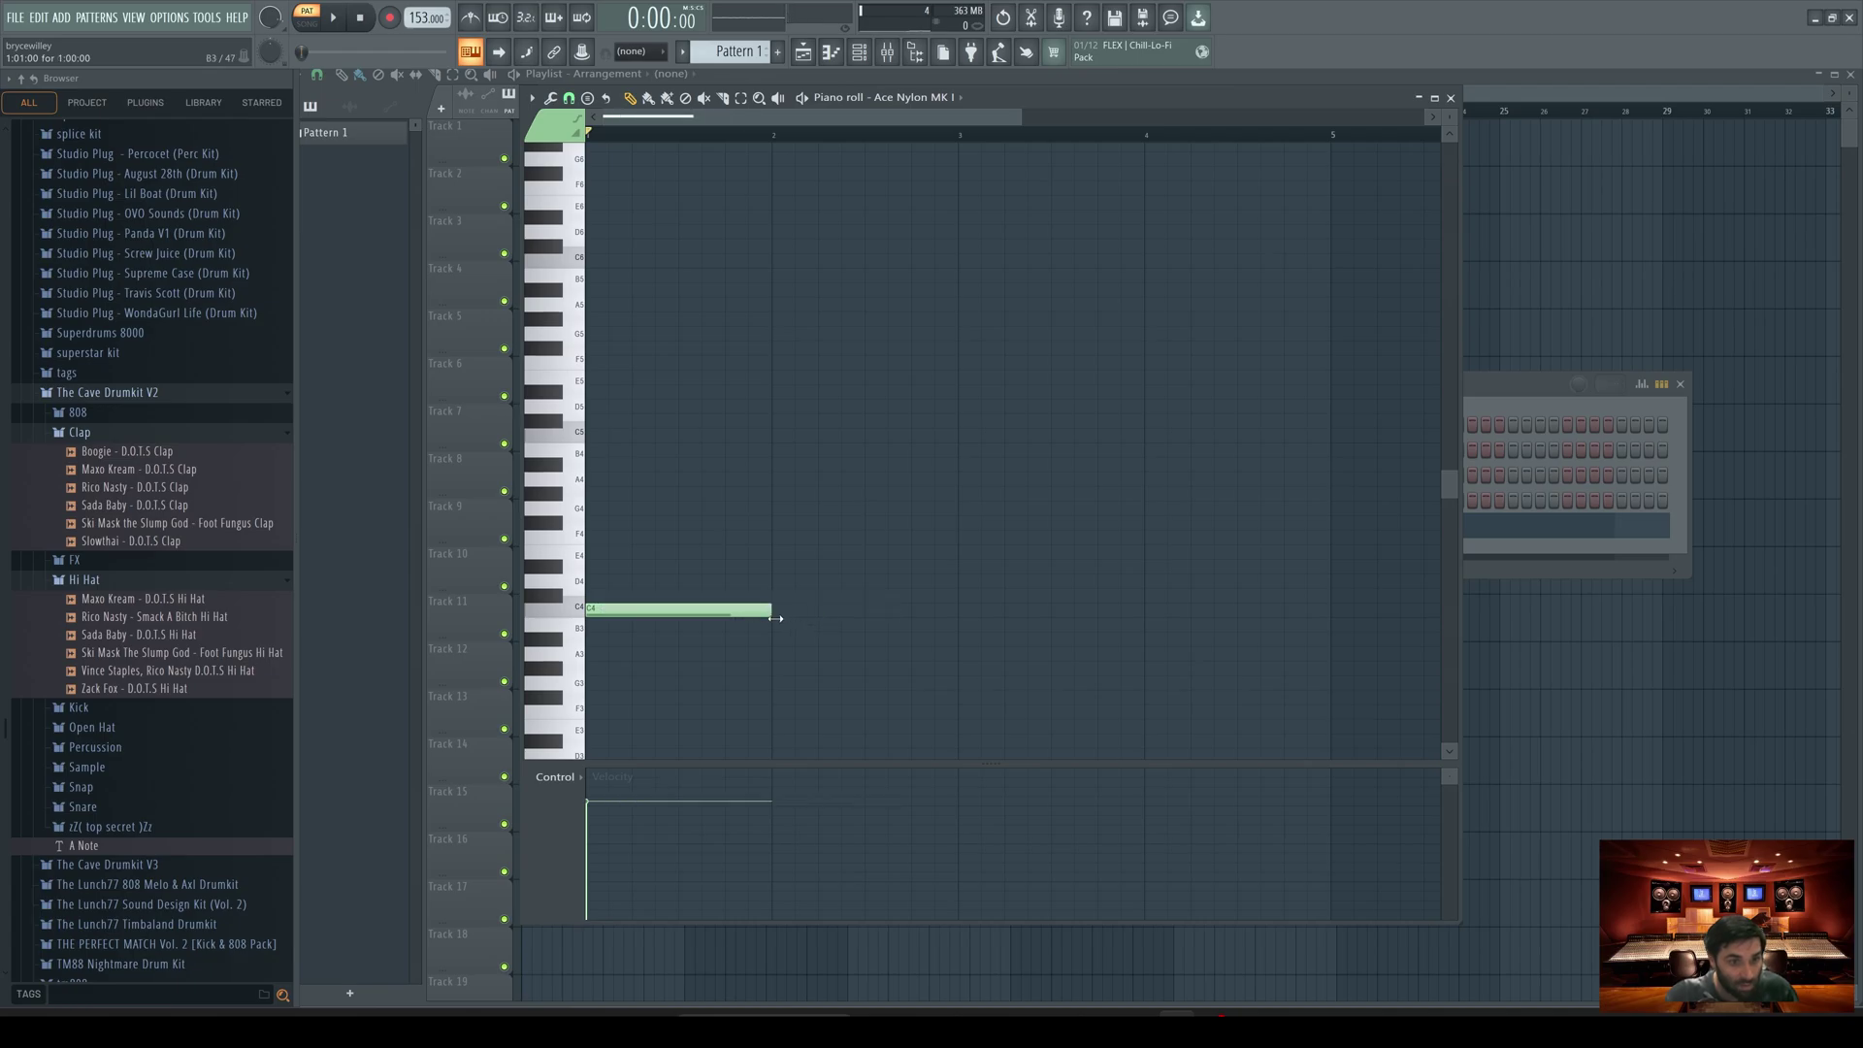
Step: Add an F4 note before bar 2 and a six-step G6 note at bar 1, then play it back
left_click(609, 535)
left_click_drag(691, 539, 760, 550)
key("space")
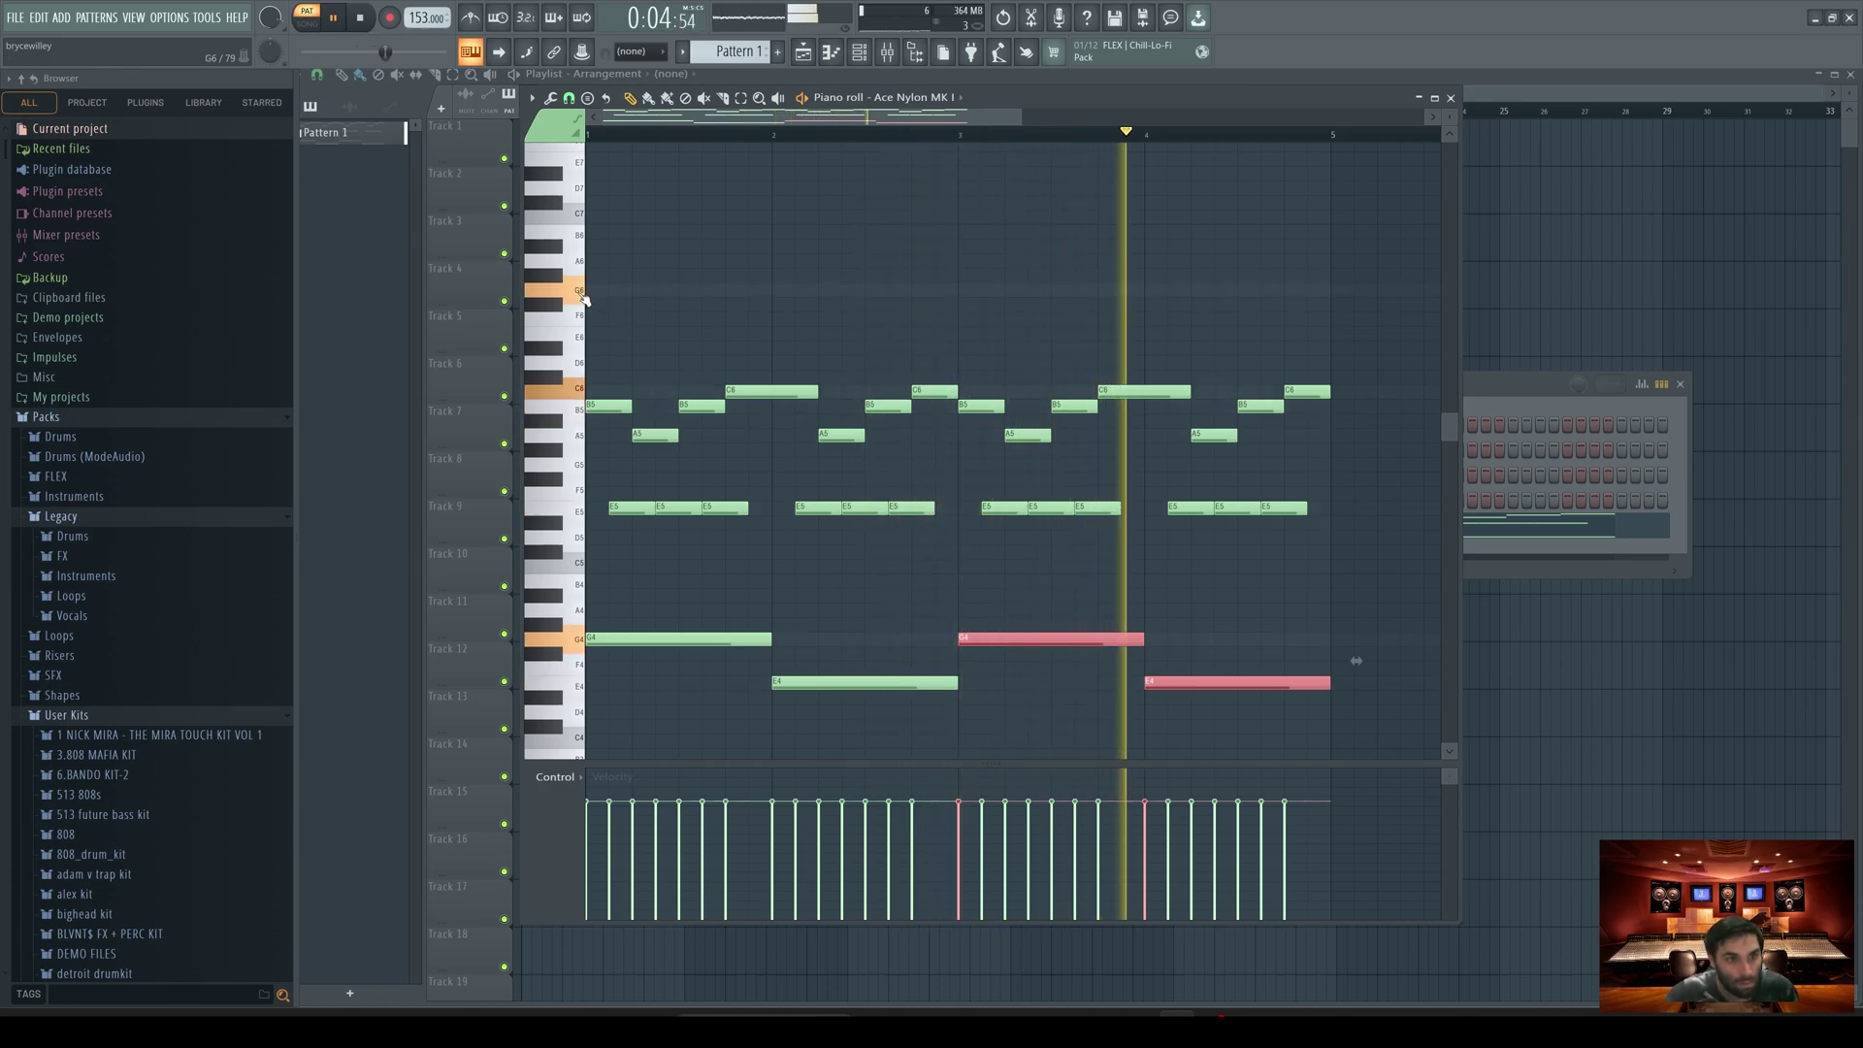
left_click(604, 291)
left_click_drag(768, 290, 677, 295)
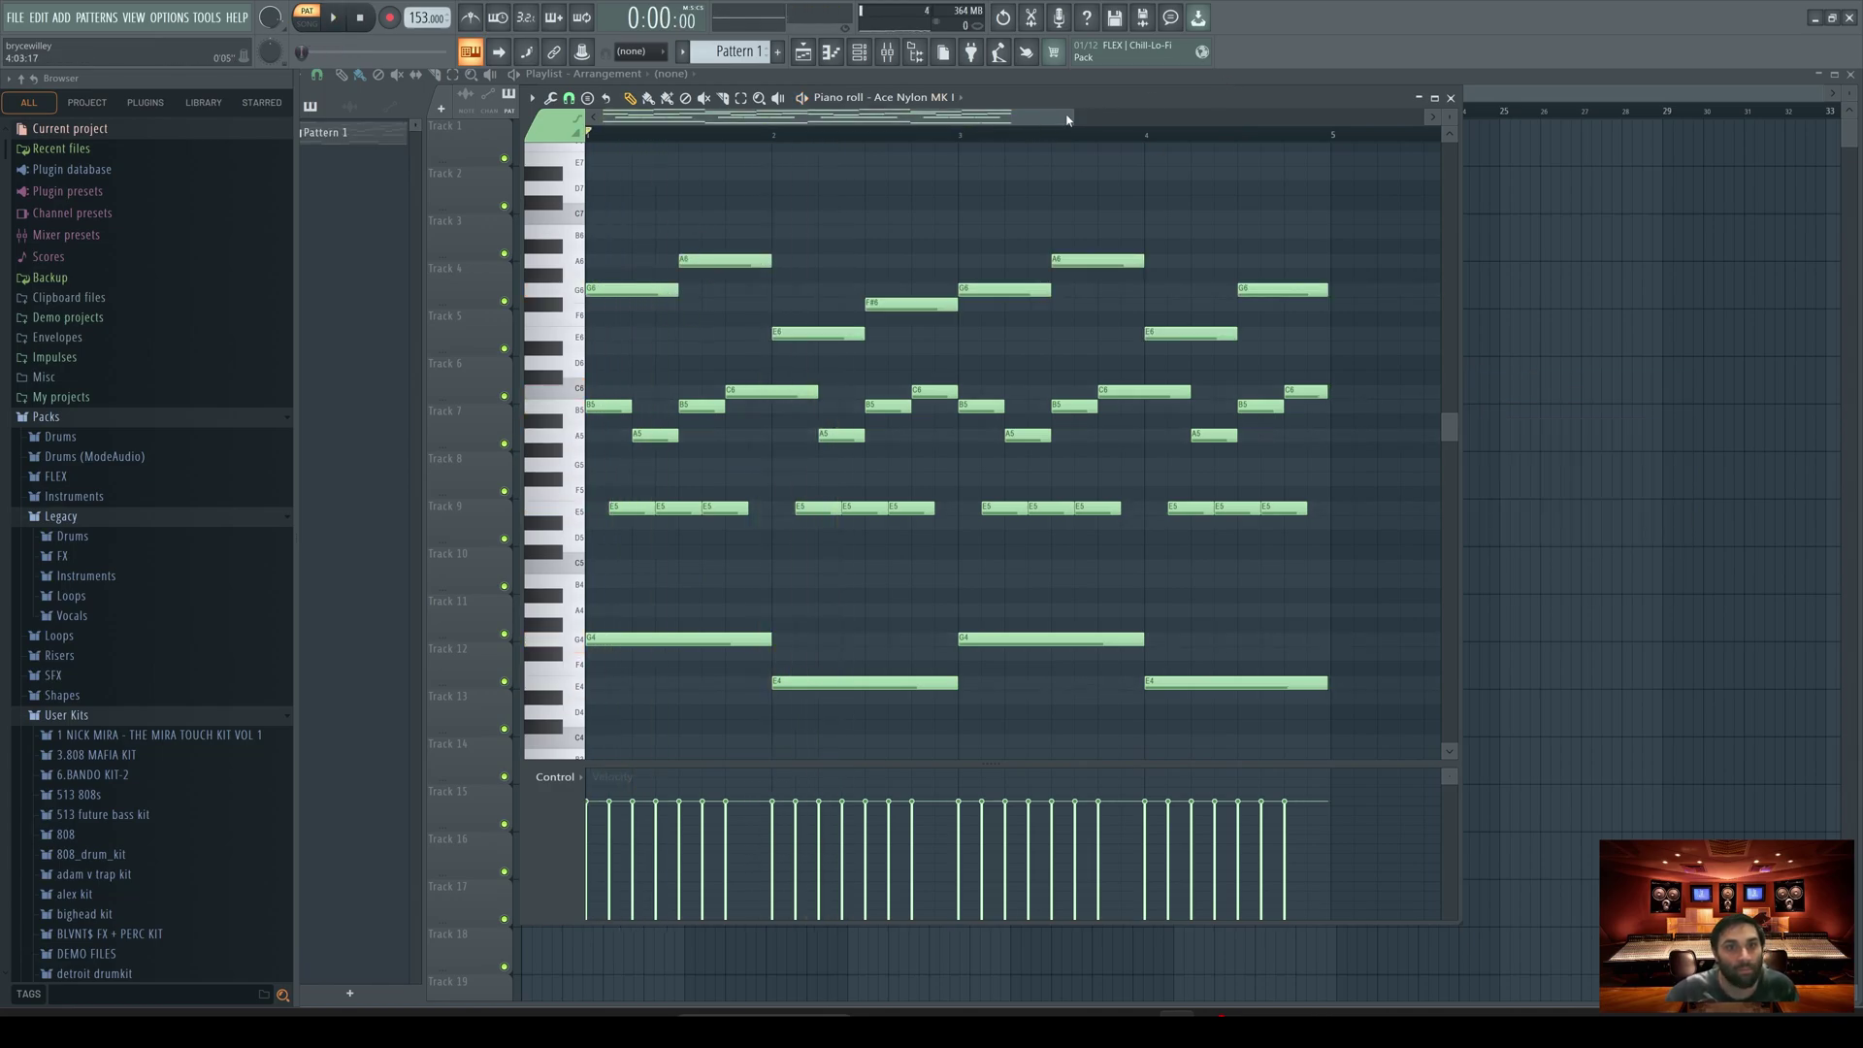
left_click(859, 51)
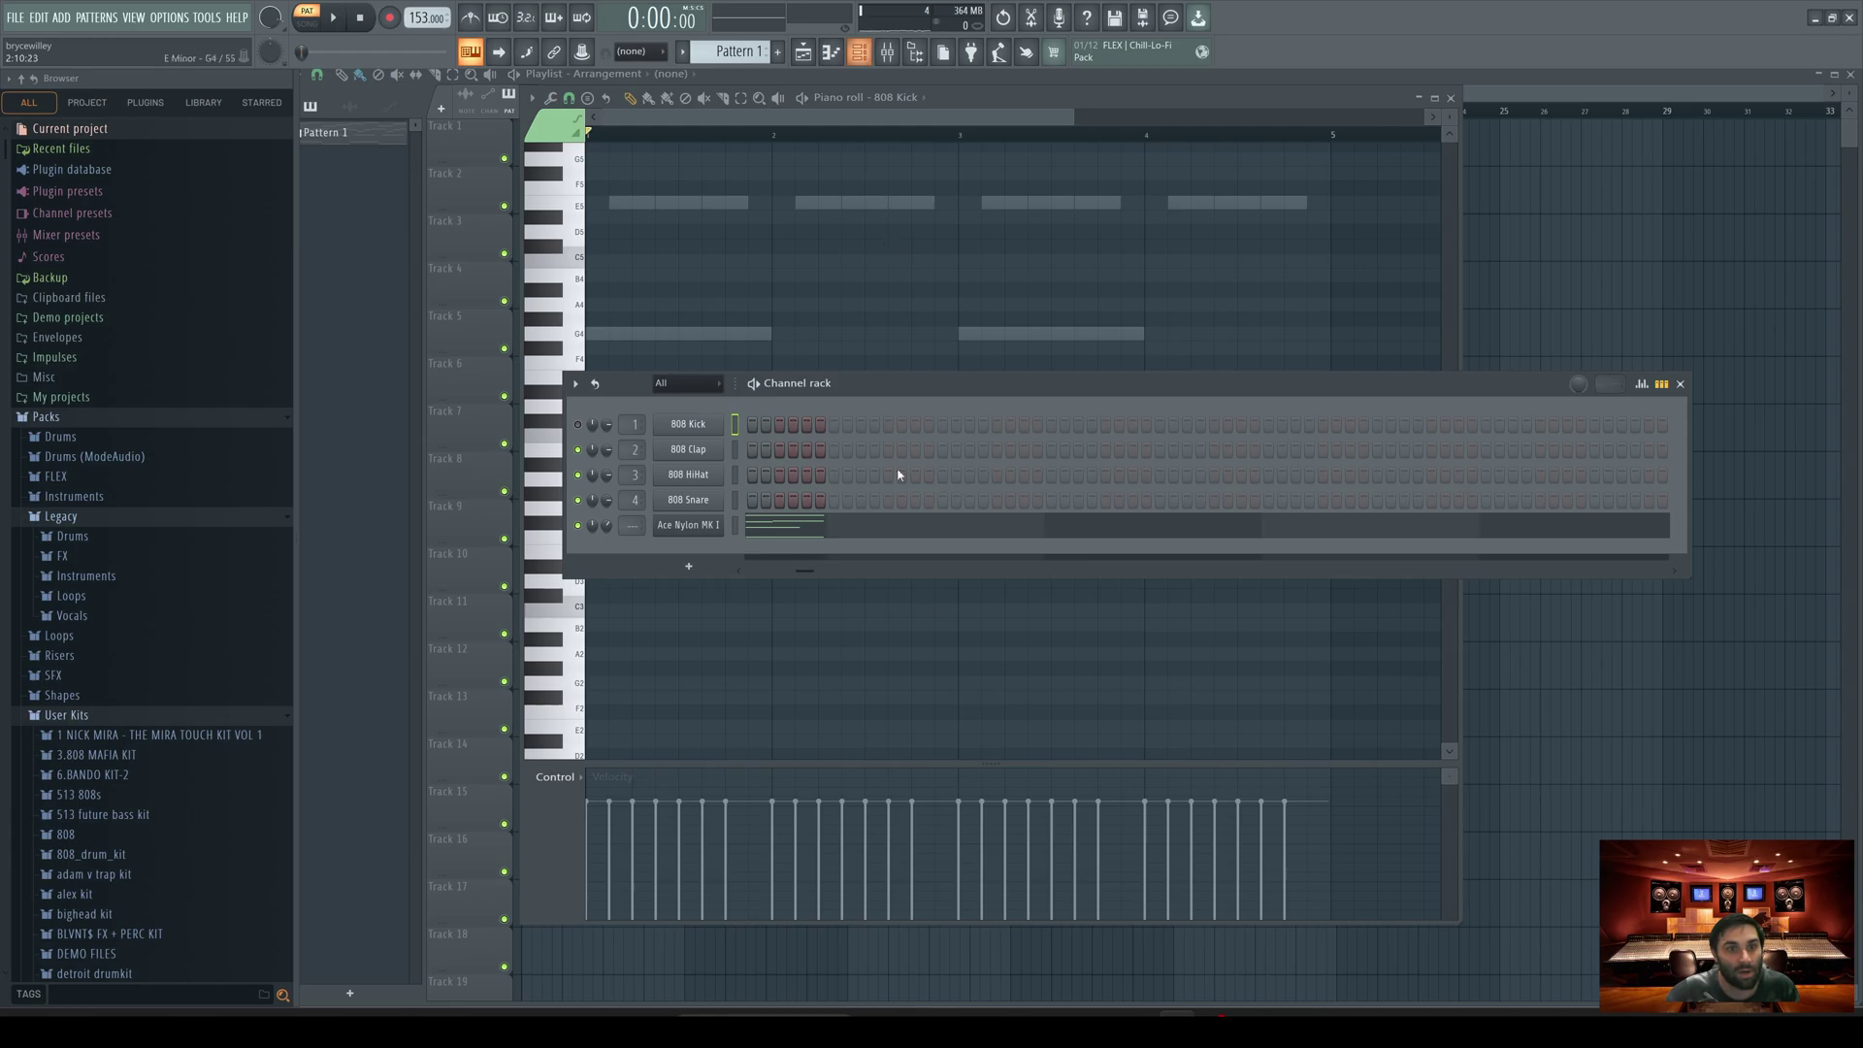
Step: Route Ace Nylon MK I to mixer track 1 and mute the Clap, HiHat and Snare channels
left_click_drag(808, 571, 701, 594)
key("space")
left_click_drag(1432, 381, 1442, 275)
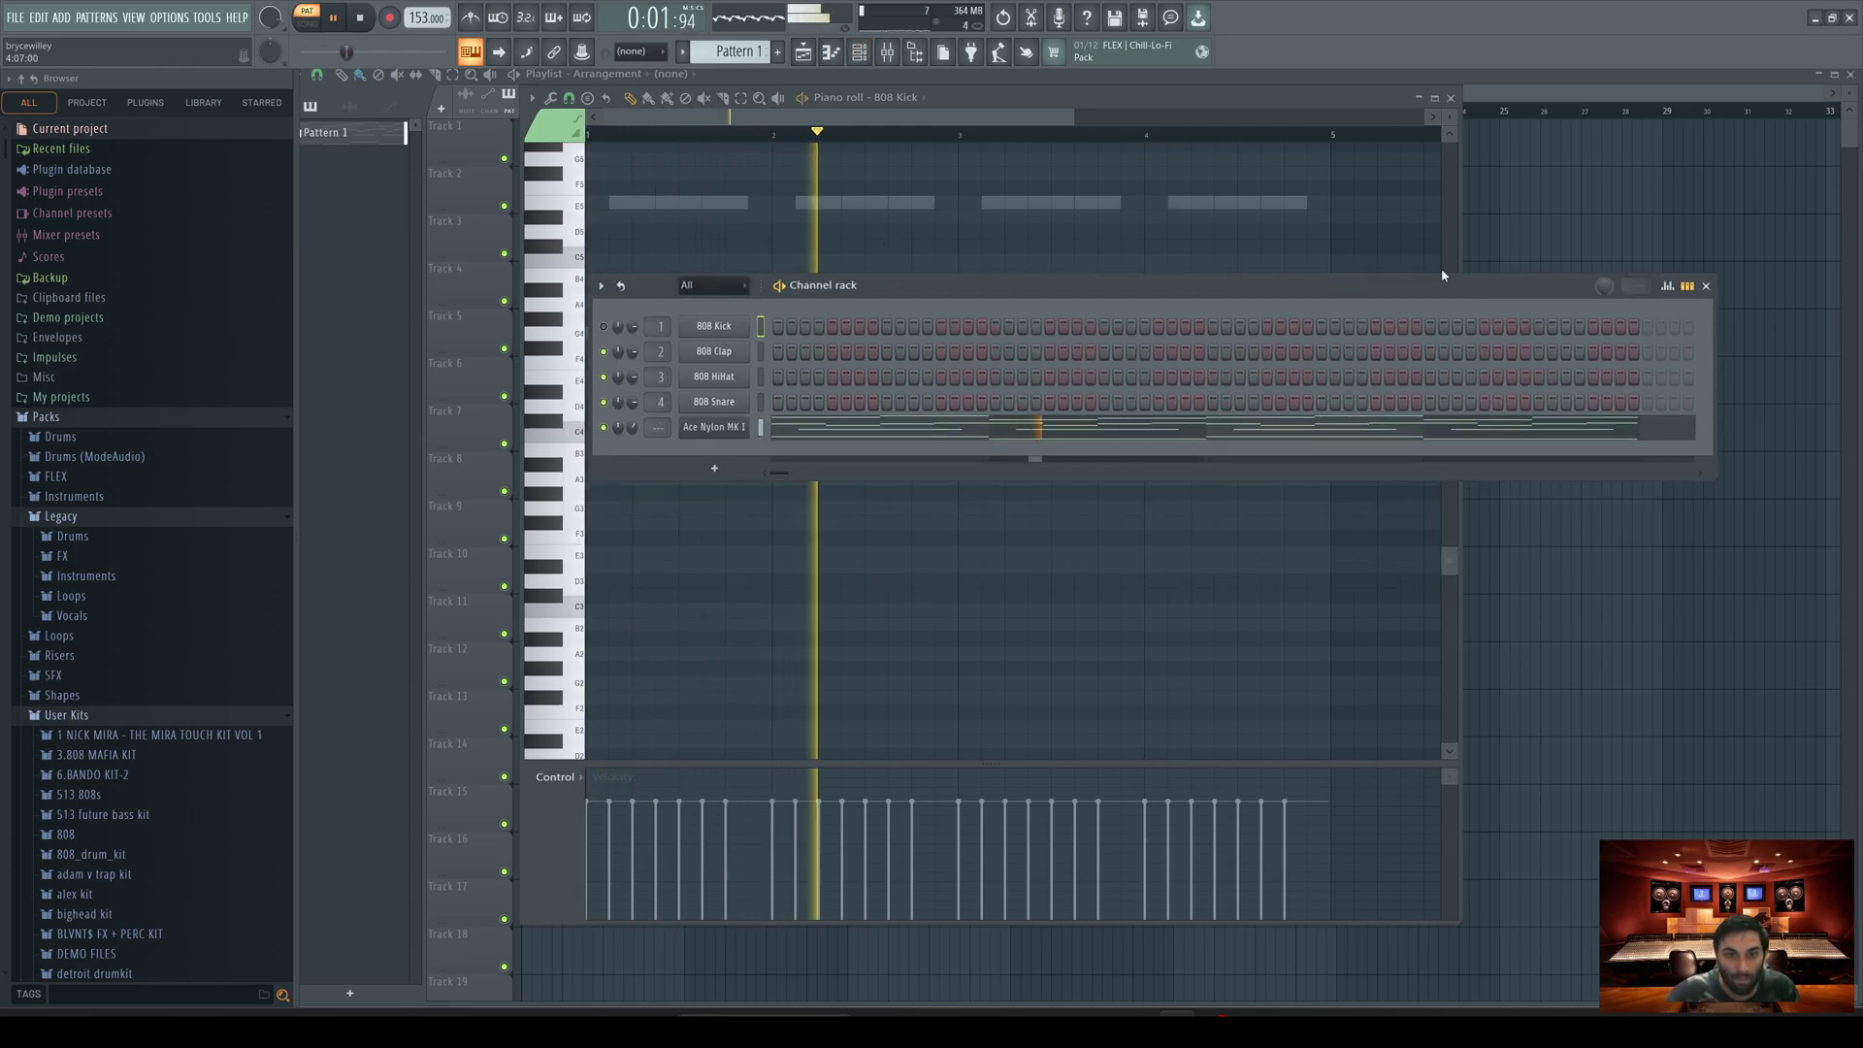
key("space")
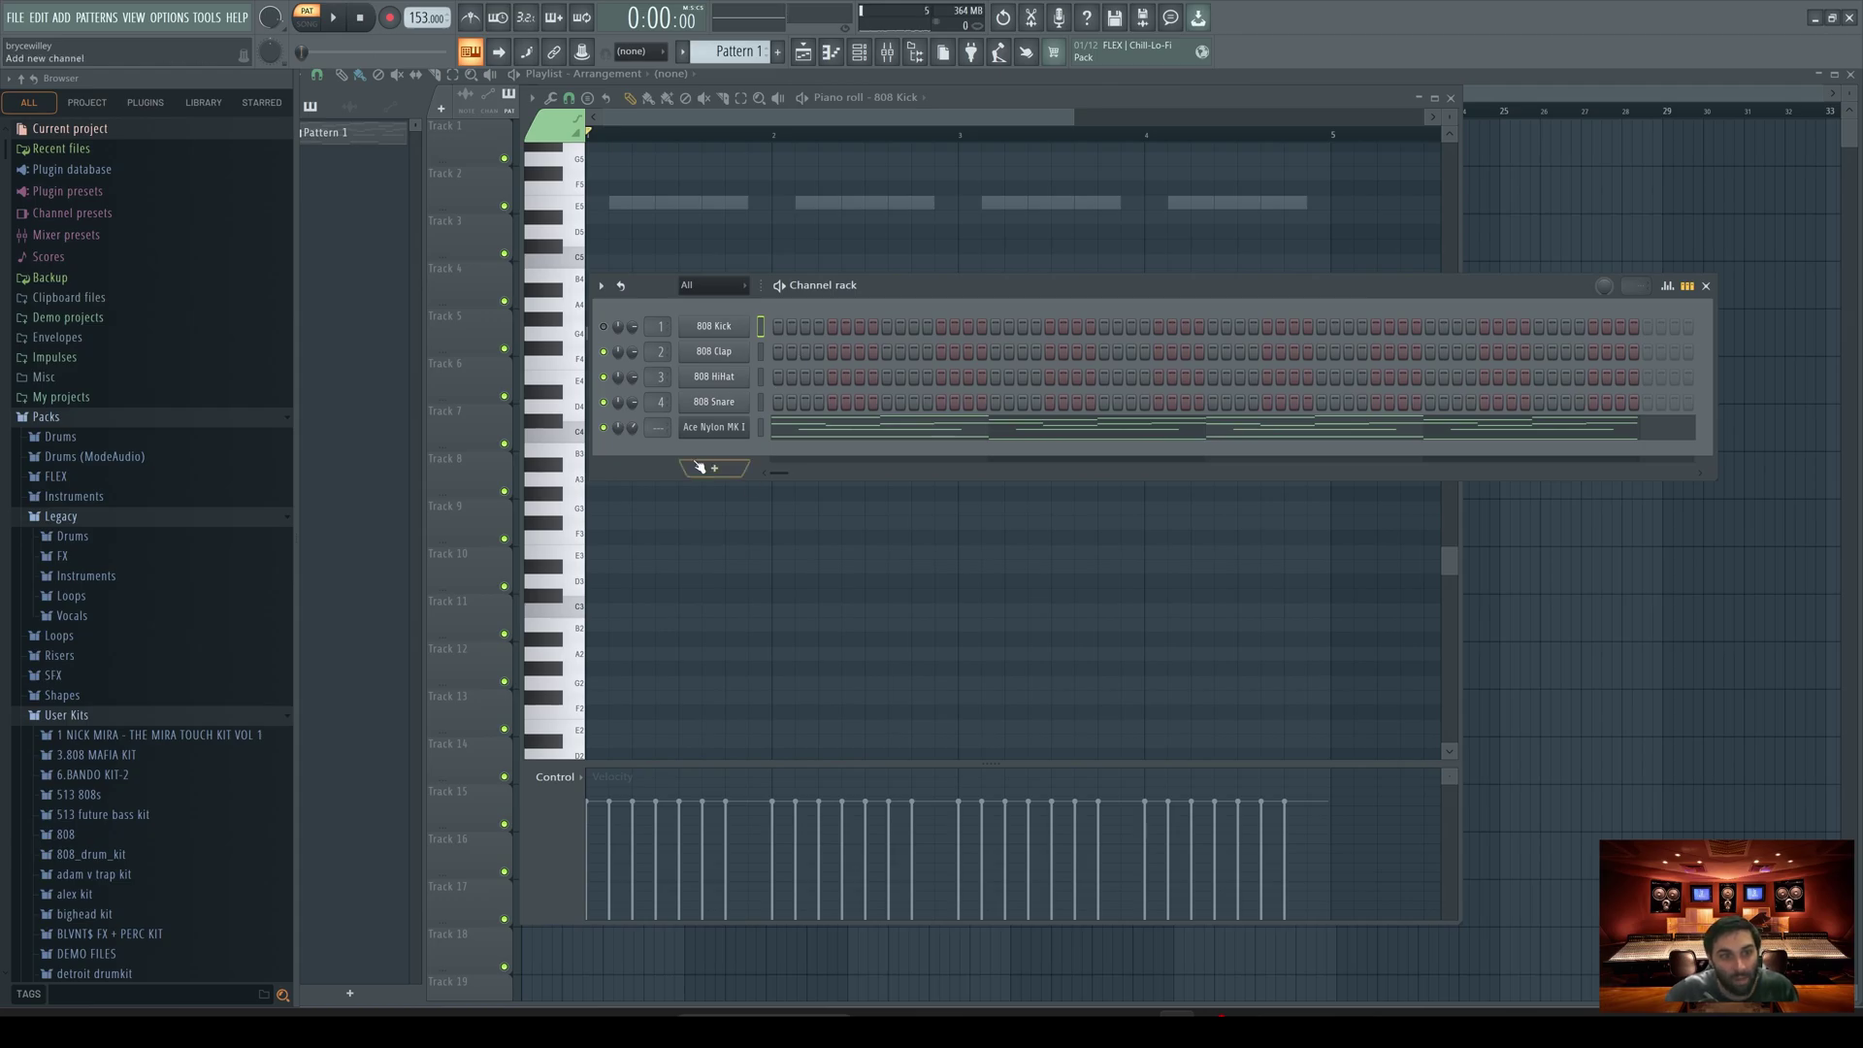
left_click_drag(659, 428, 659, 418)
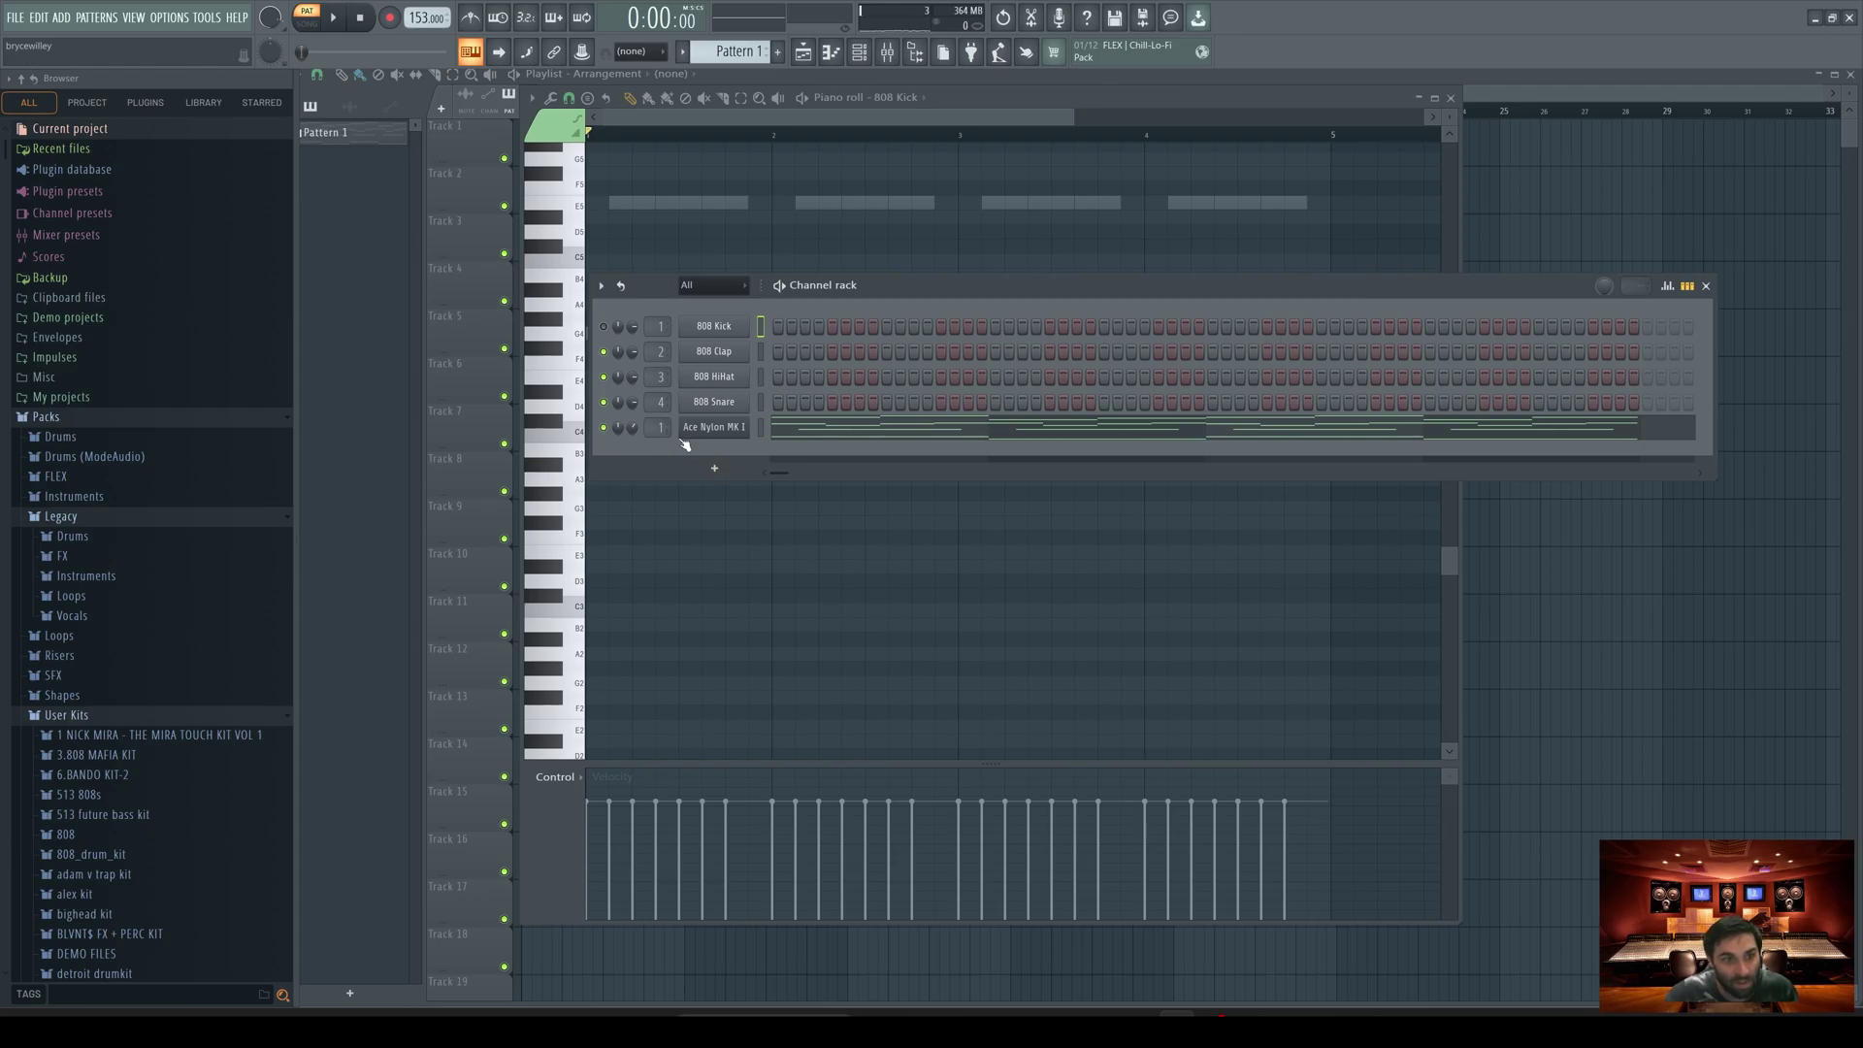
left_click(603, 352)
left_click(603, 376)
left_click(603, 402)
Step: Clone Ace Nylon onto mixer track 2, copy its notes to the clone, and mute the original
right_click(728, 427)
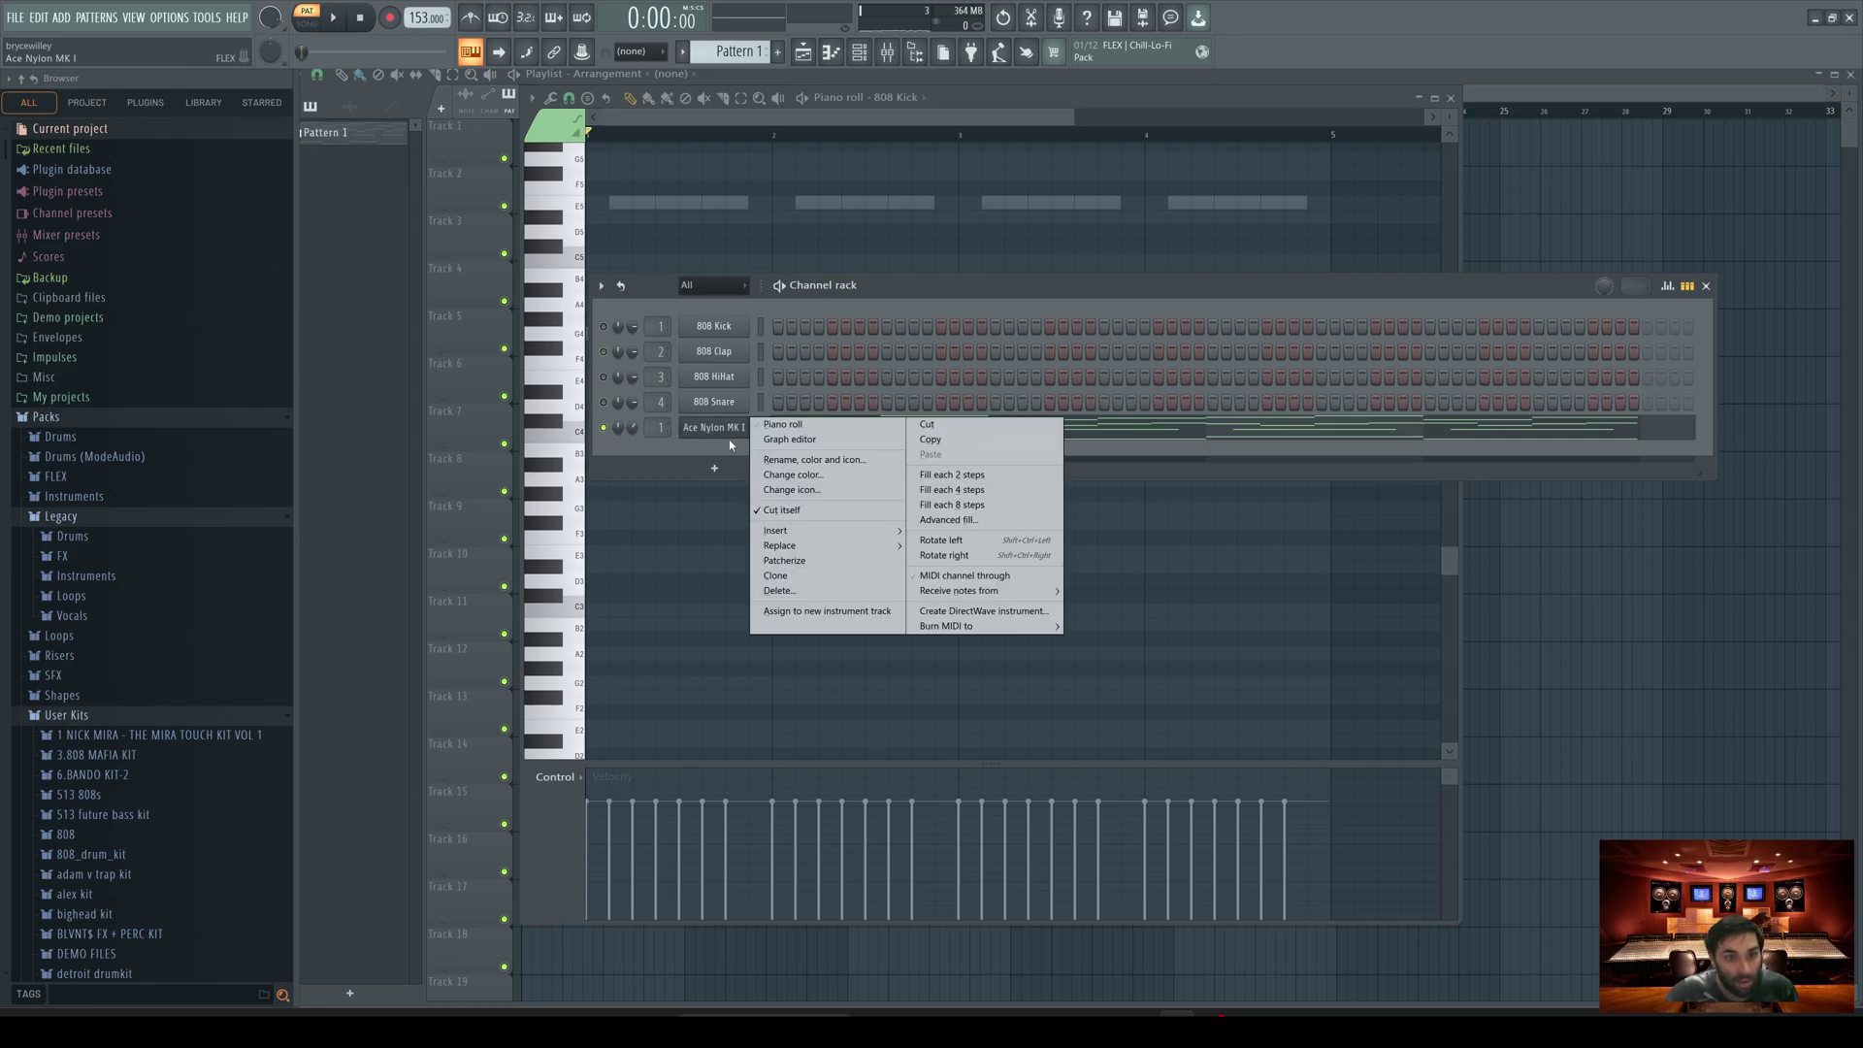
left_click(815, 581)
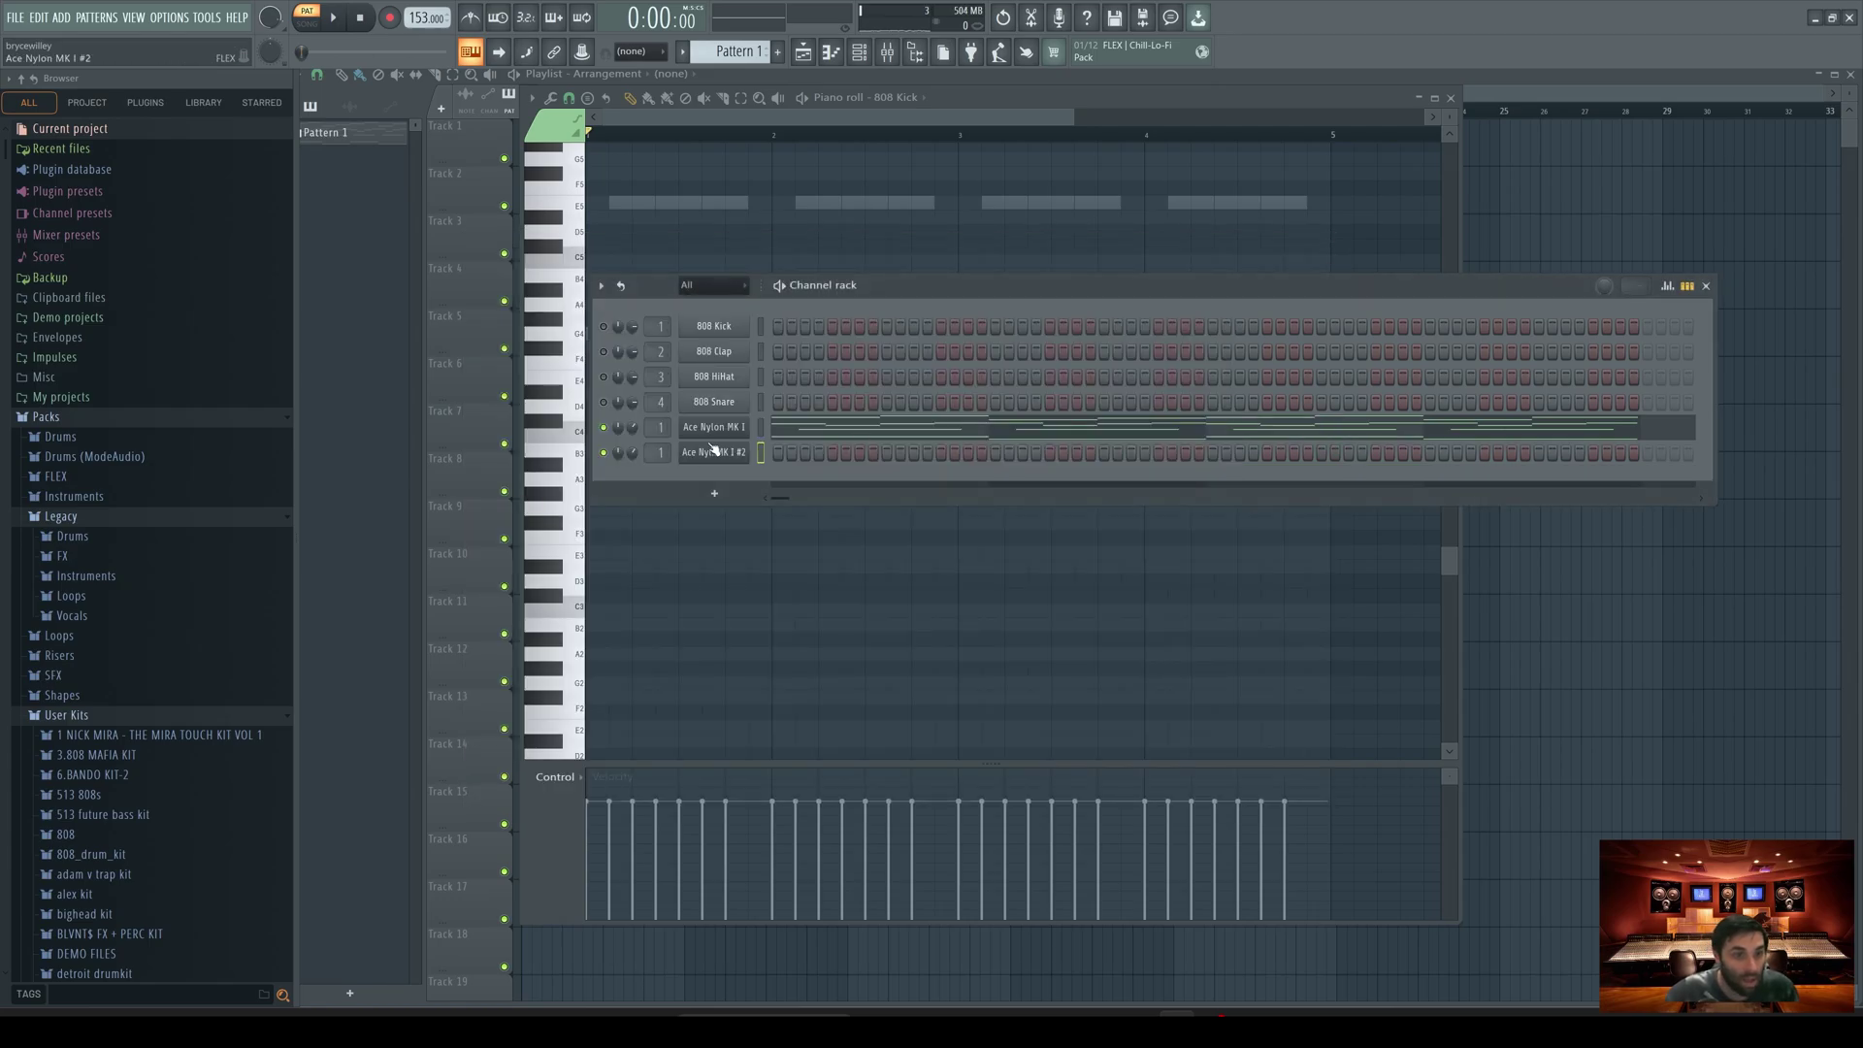
left_click_drag(658, 454, 658, 442)
left_click(761, 427)
key("ctrl+c")
left_click(761, 453)
key("ctrl+v")
left_click(603, 427)
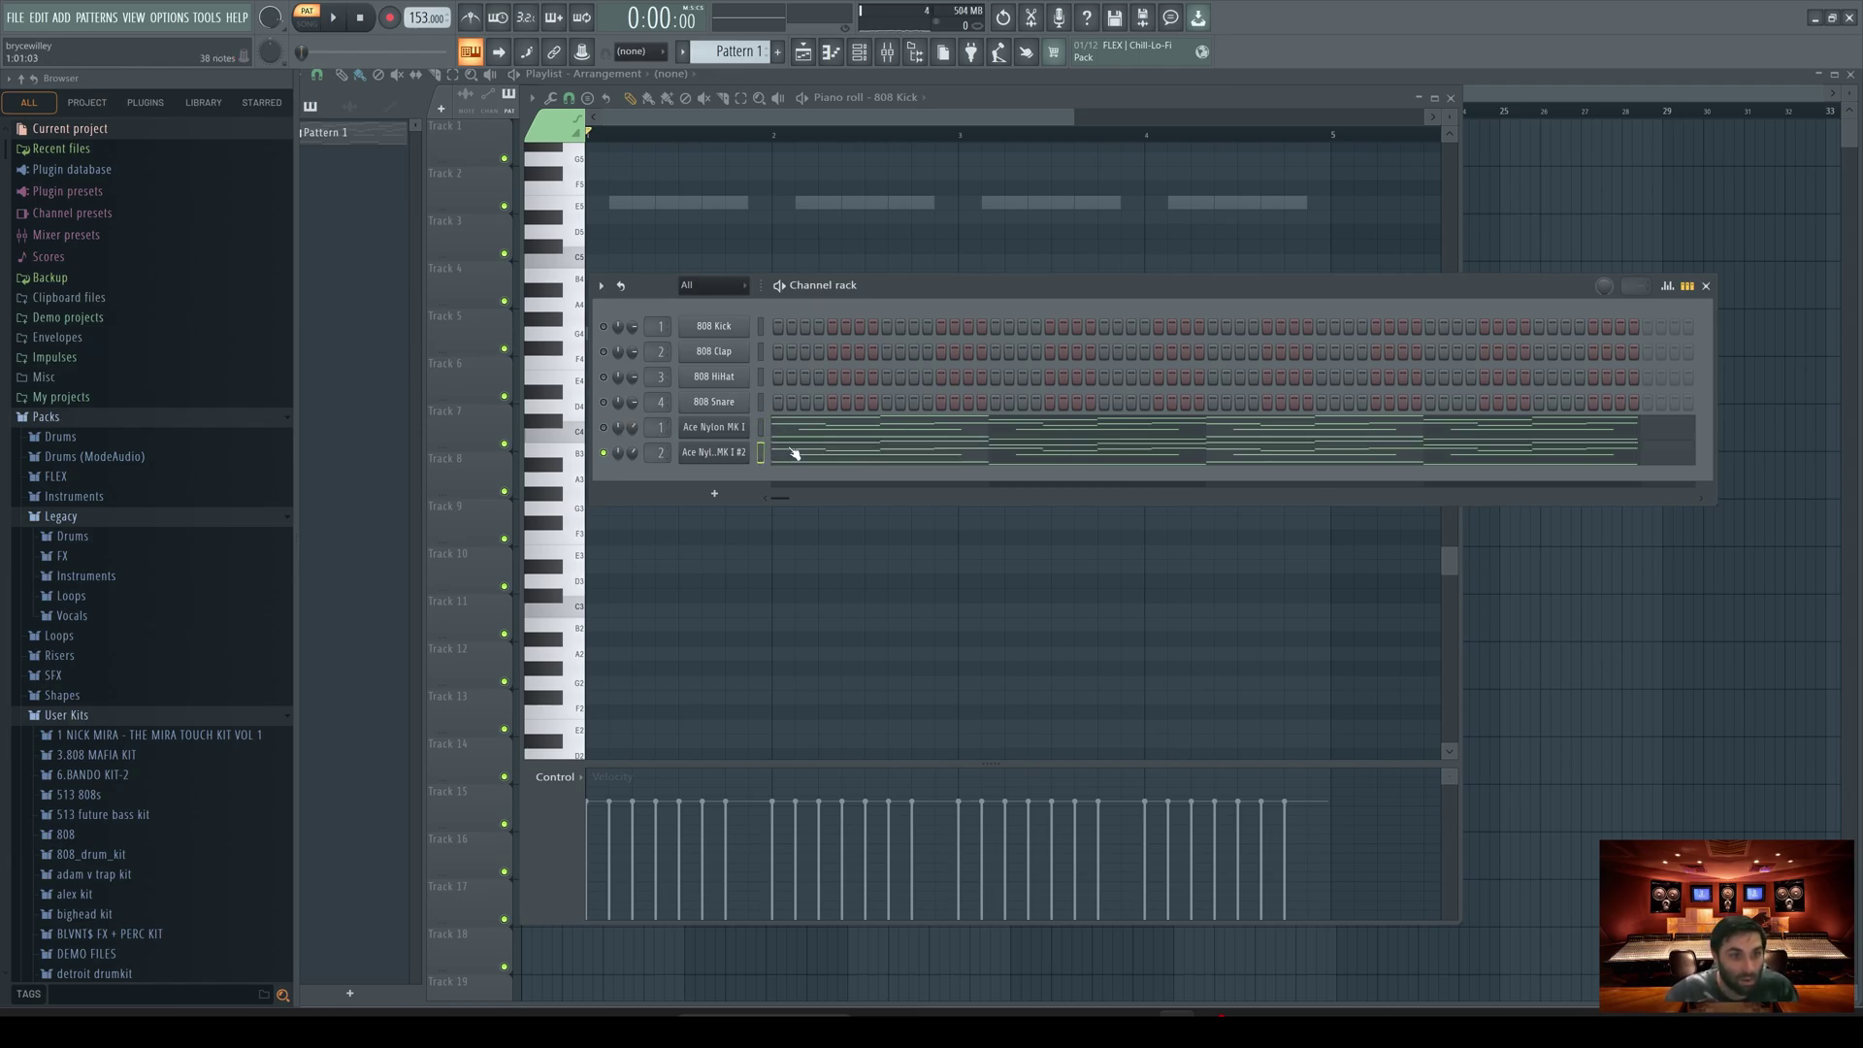
left_click(887, 51)
Step: Load Gross Beat with the Momentary preset into Insert 2's first slot and play to hear it
left_click_drag(1025, 602, 989, 519)
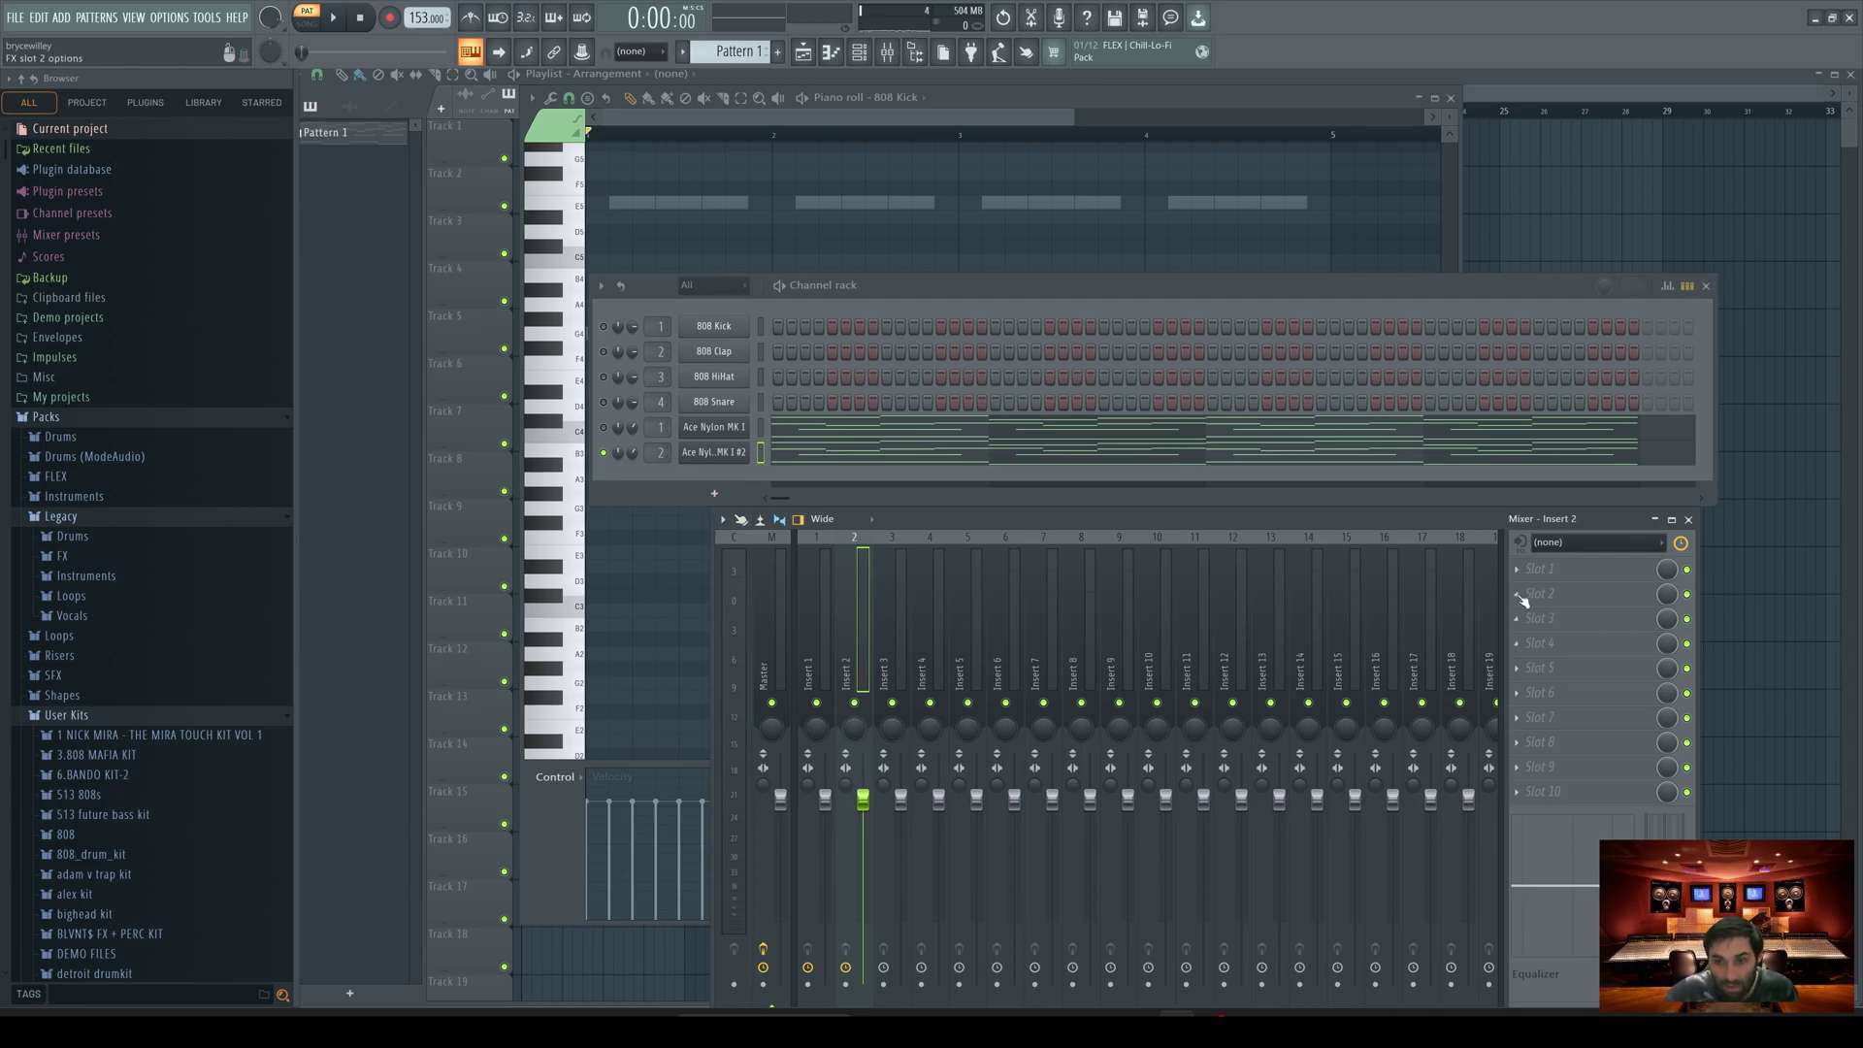
left_click(1548, 571)
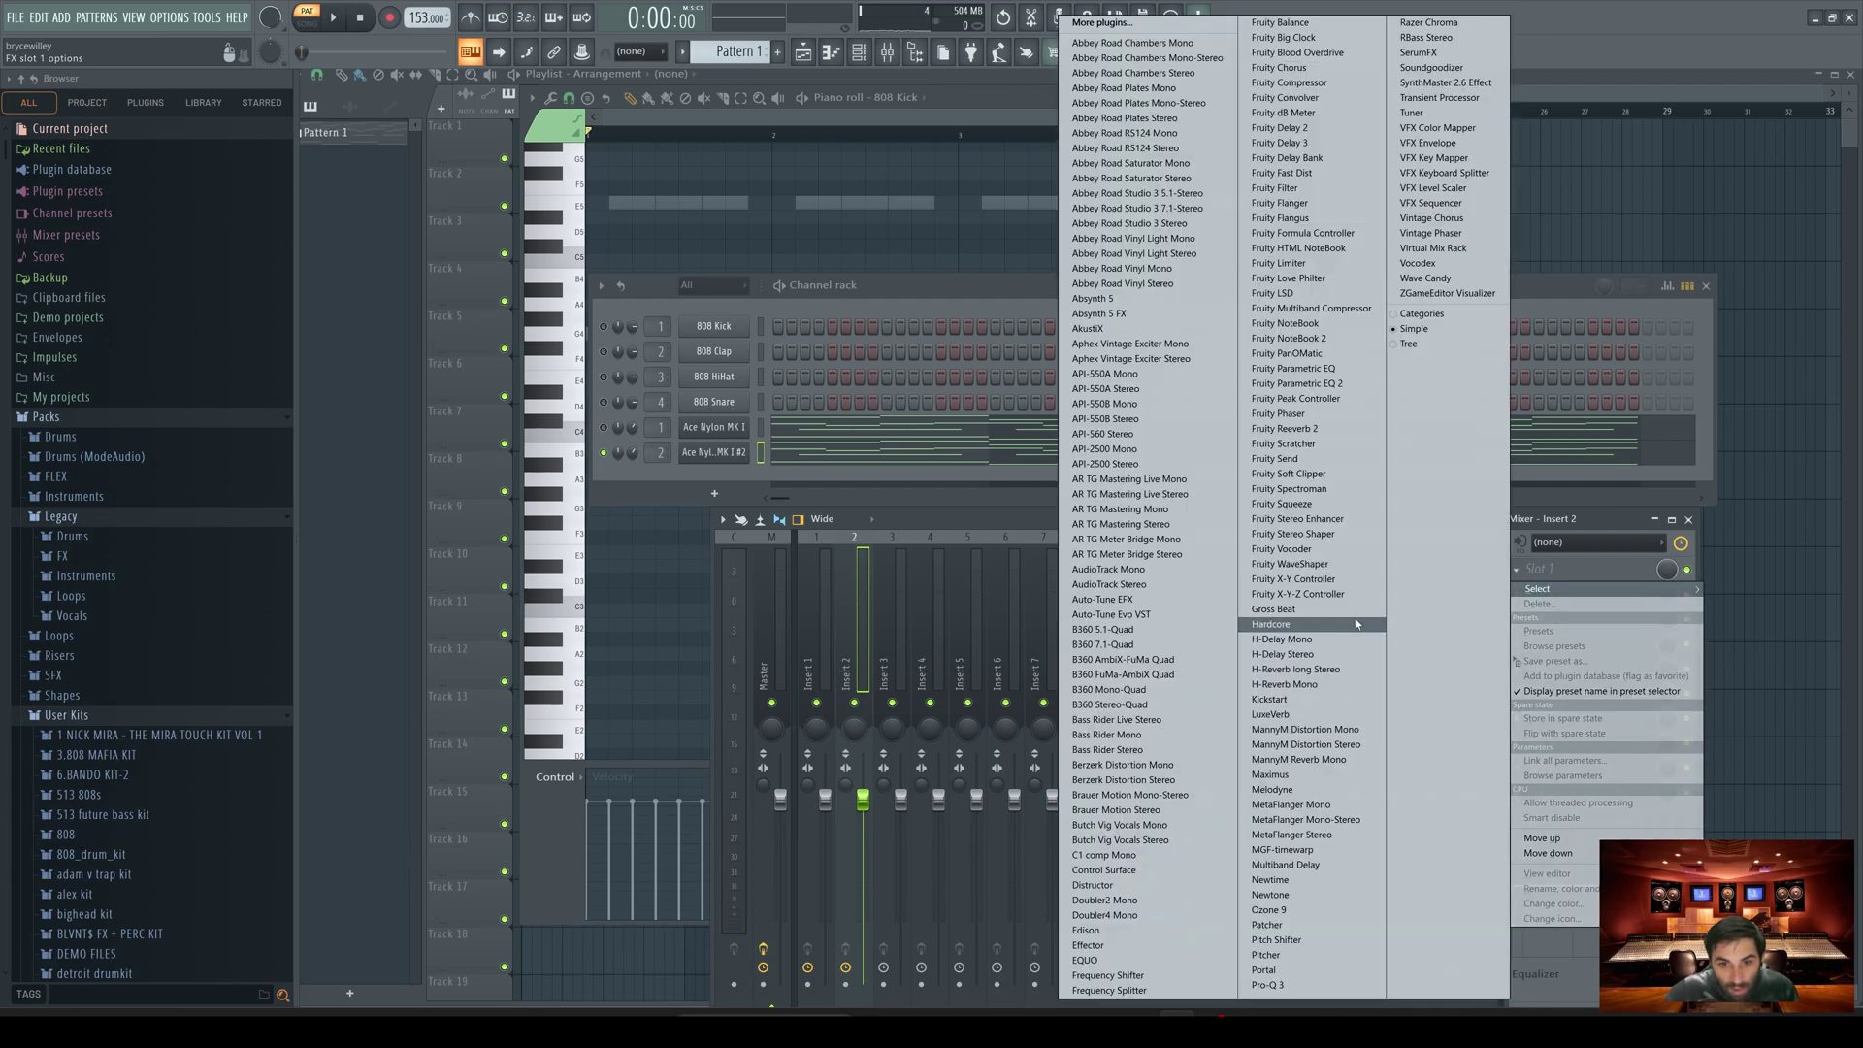
left_click(1271, 610)
left_click(443, 253)
left_click(768, 389)
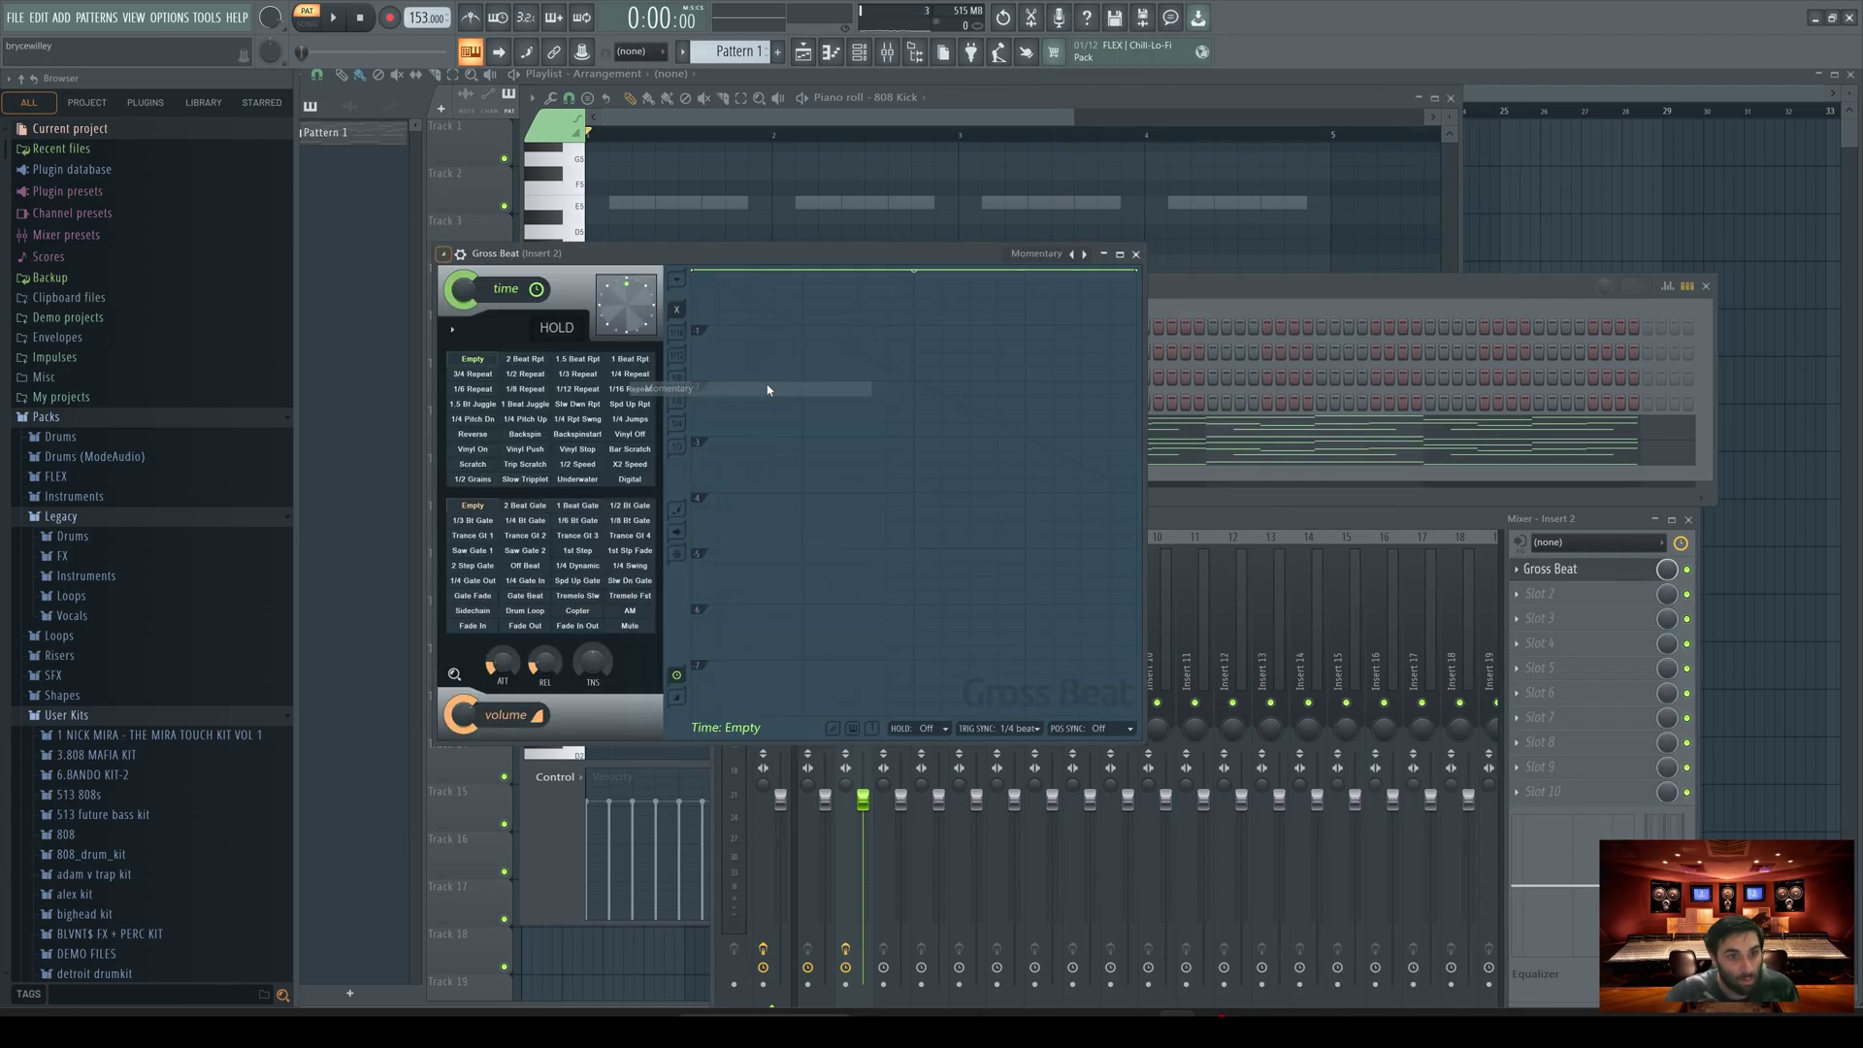
key("Escape")
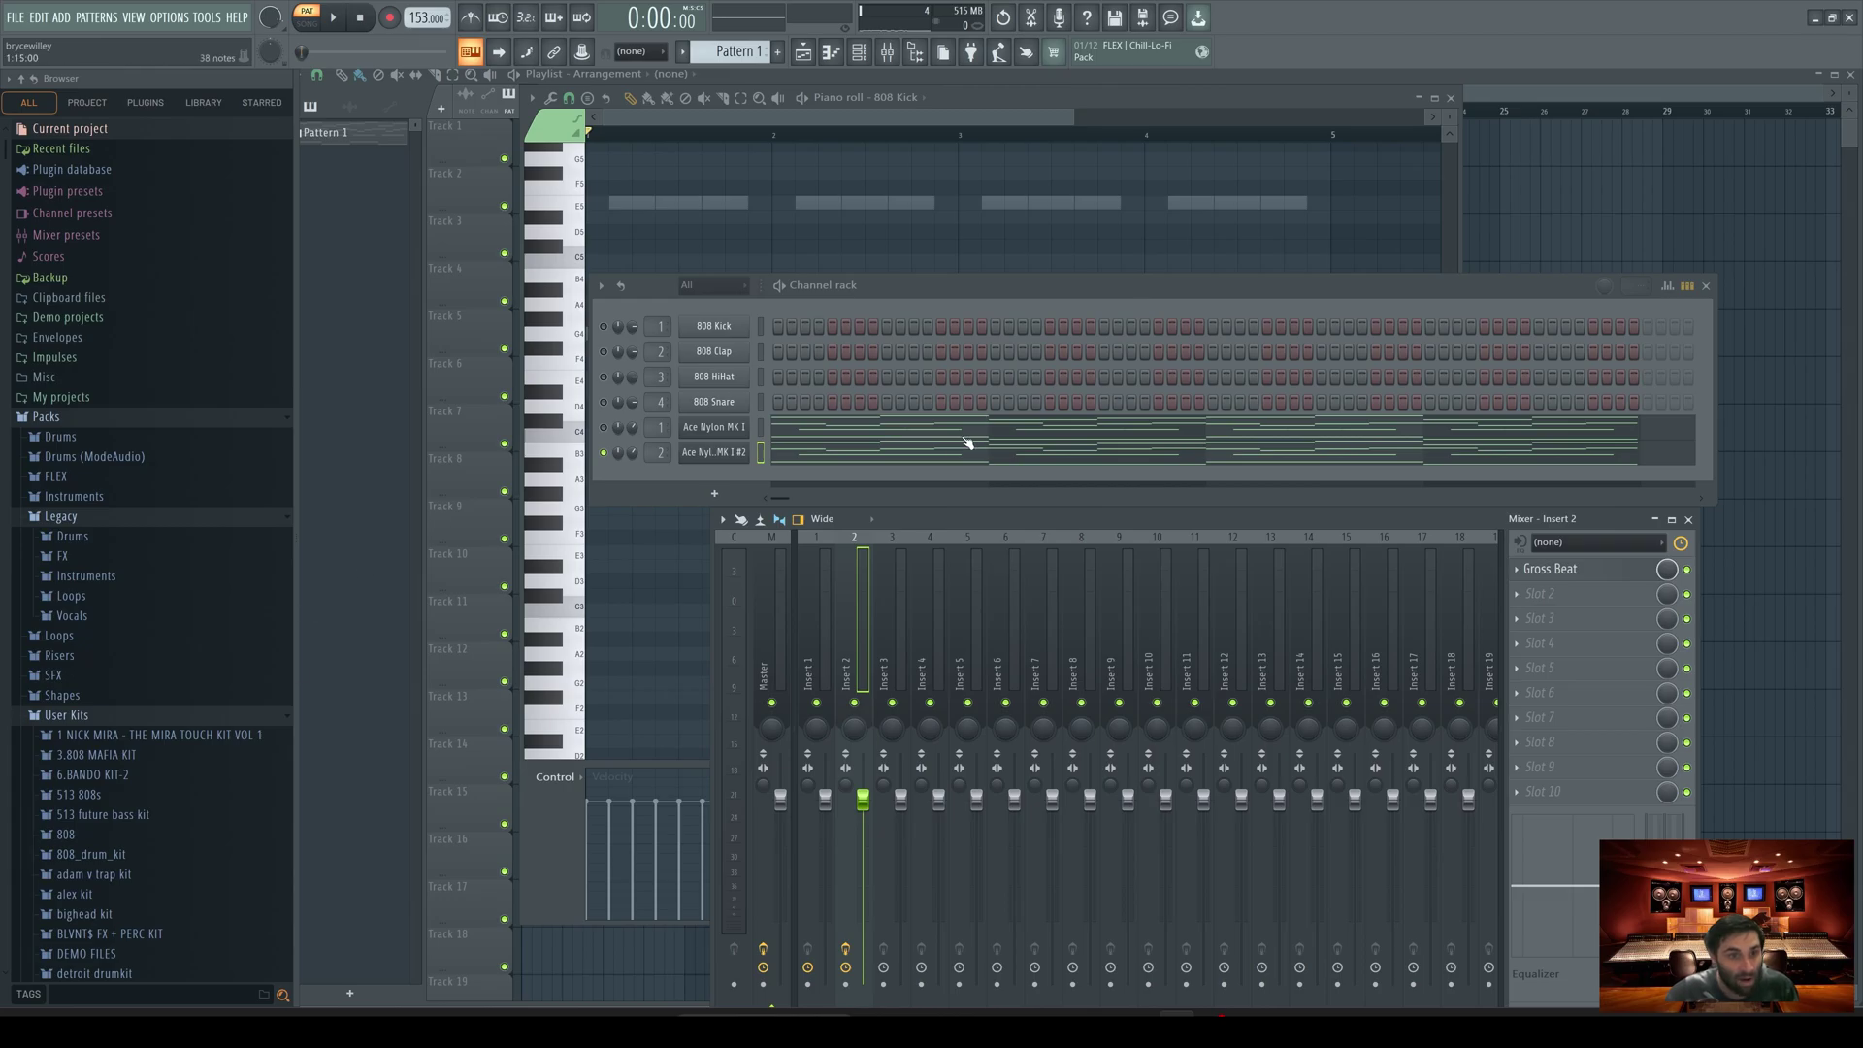
key("space")
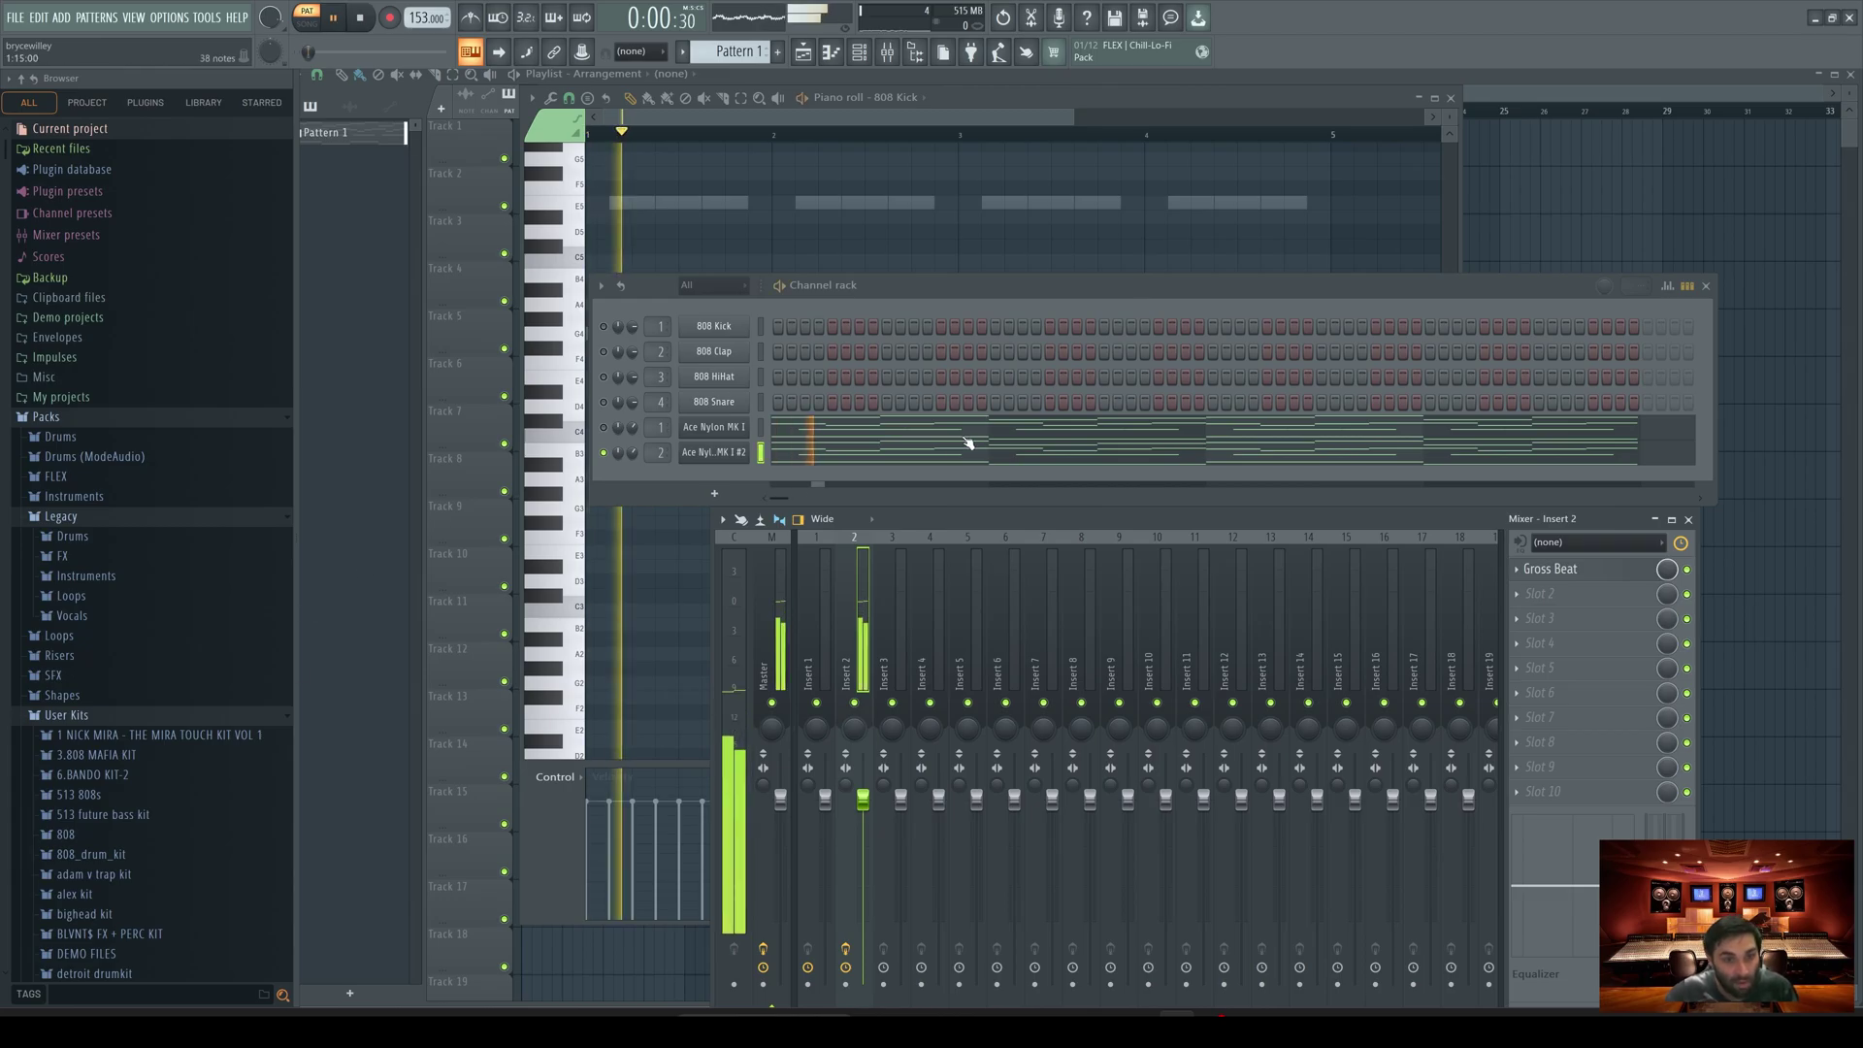
left_click(1545, 602)
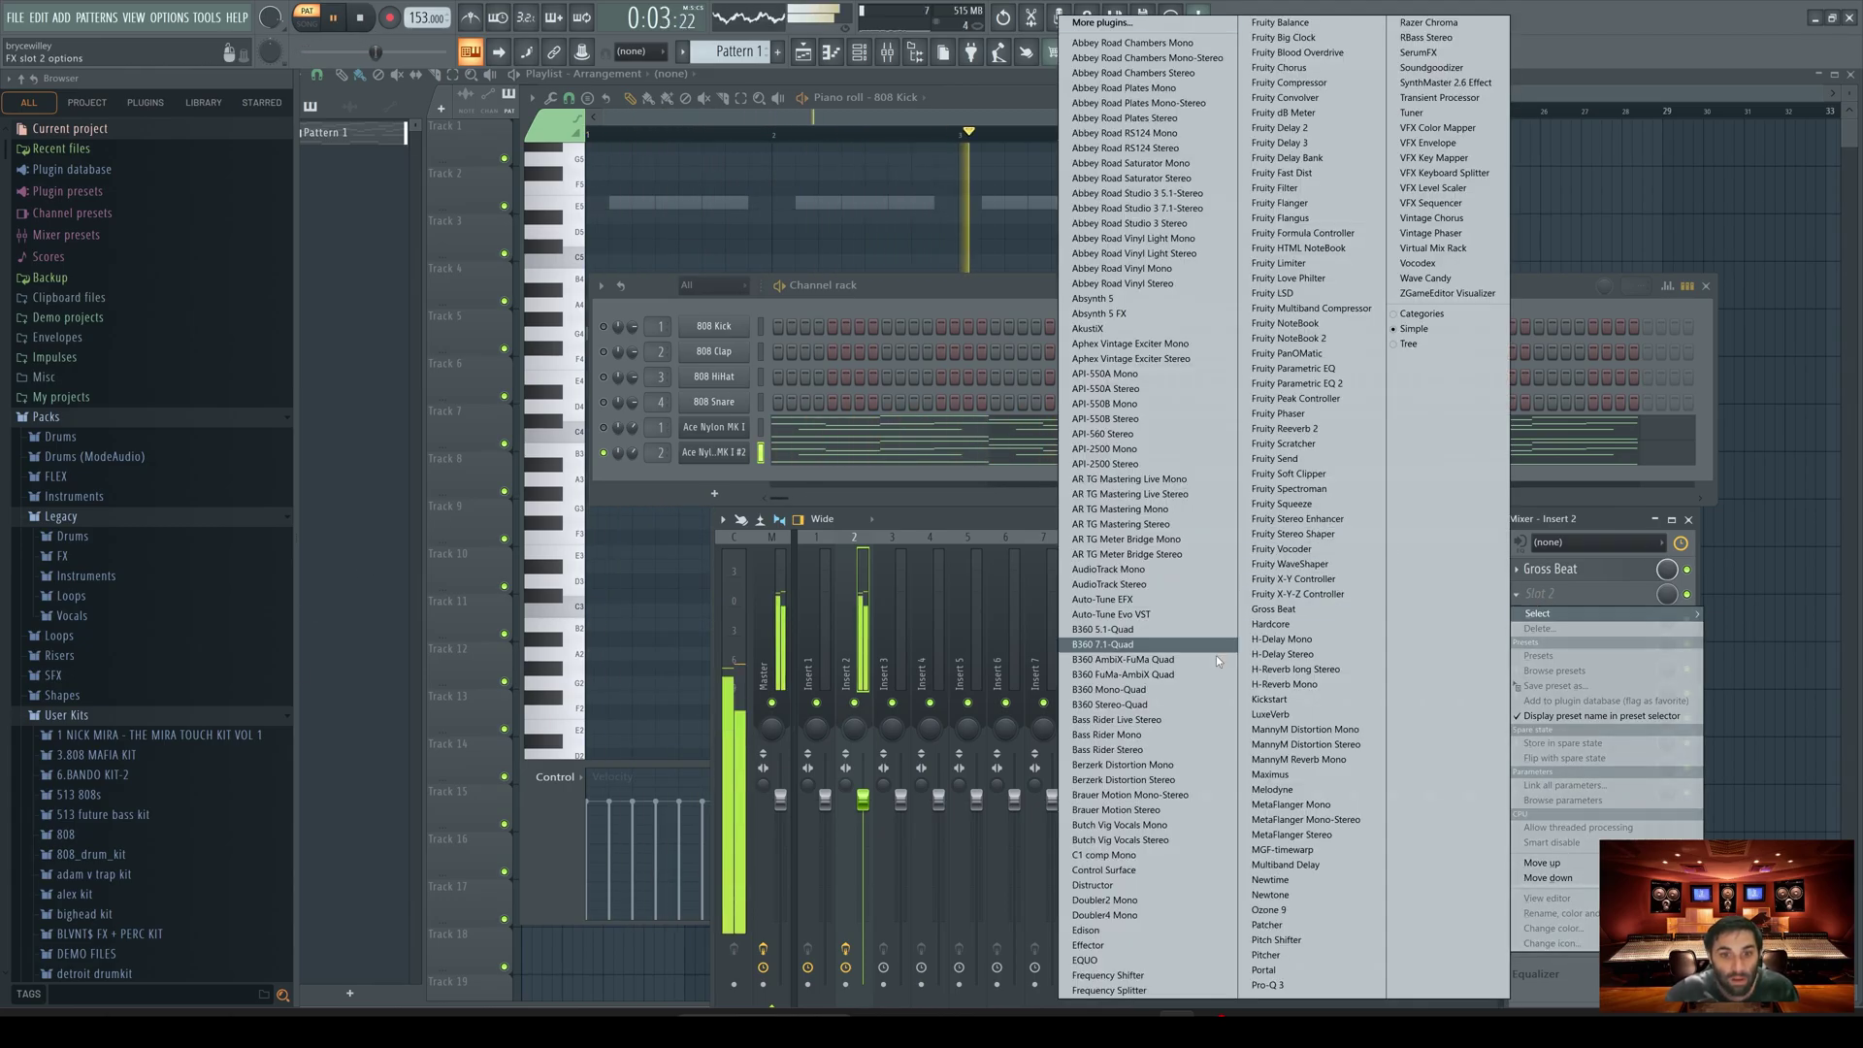
Step: Add Fruity Parametric EQ 2 to Insert 2, cutting below about 108 Hz and boosting around 1285 Hz
left_click(1298, 384)
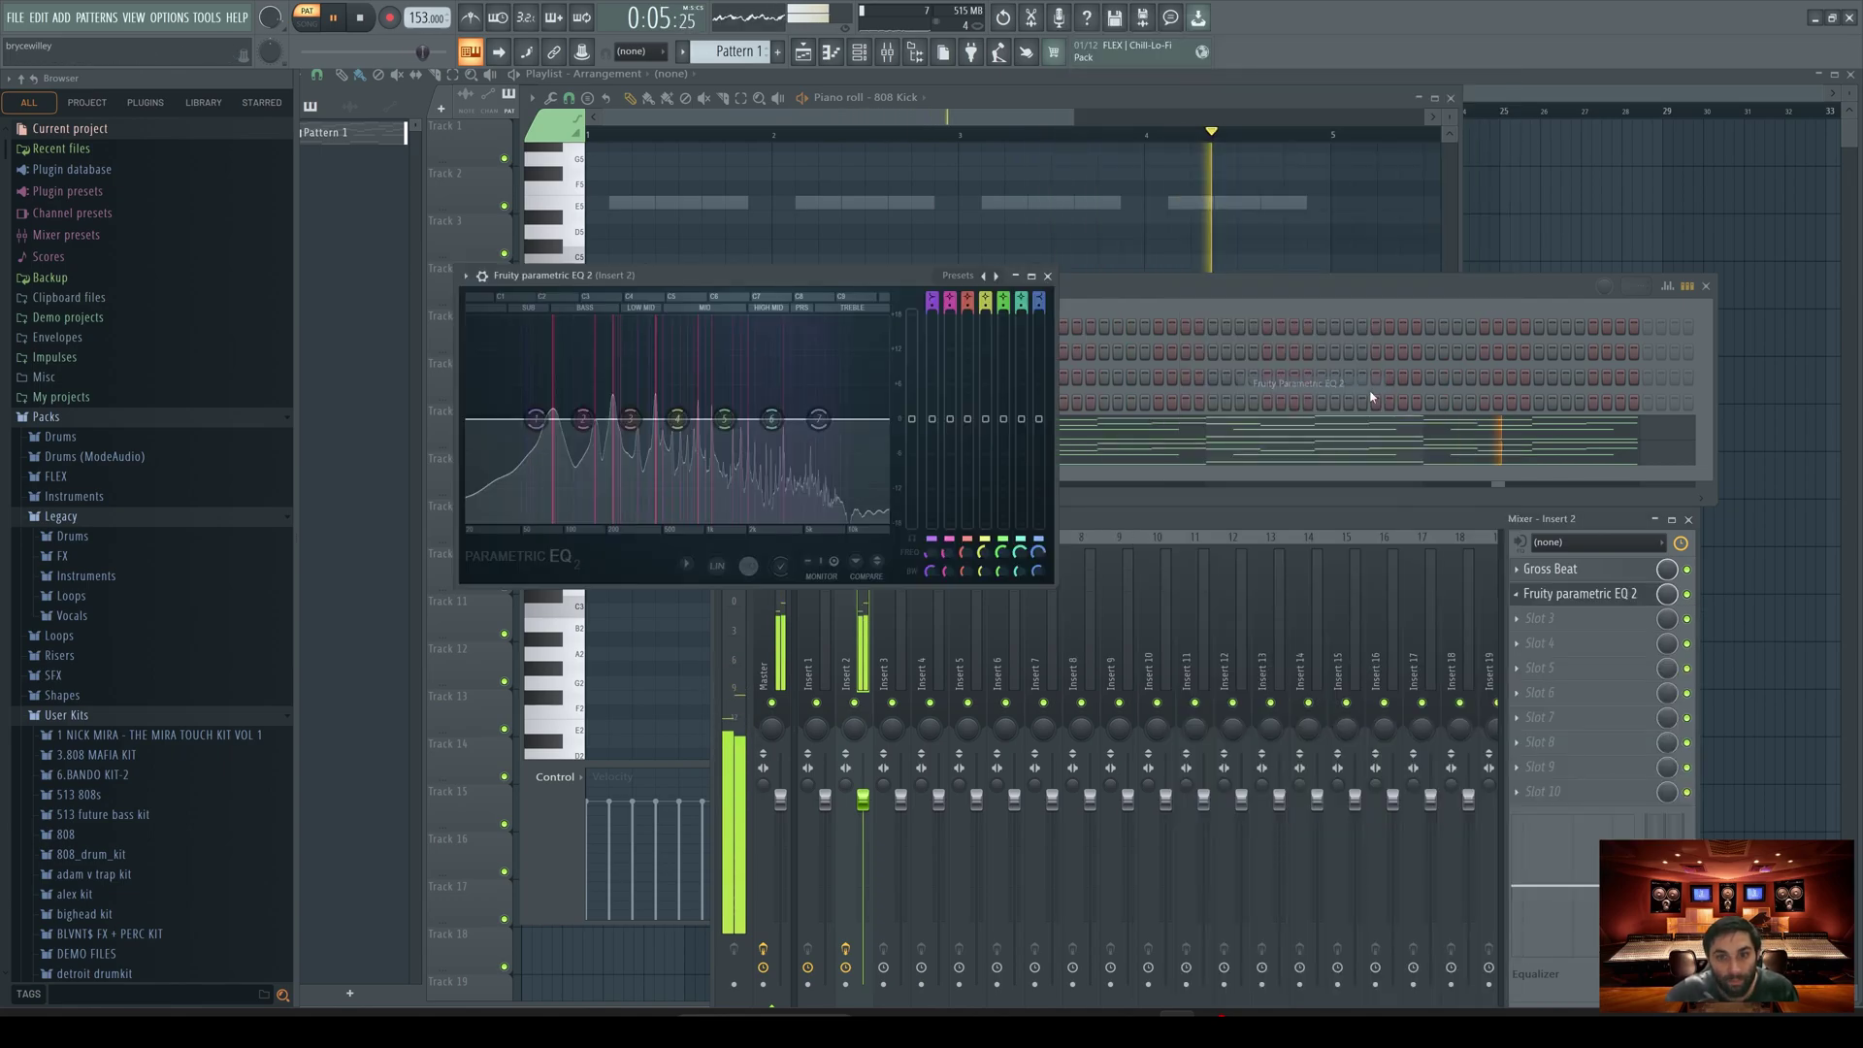
left_click_drag(536, 418, 594, 535)
left_click_drag(724, 419, 721, 407)
left_click(1048, 277)
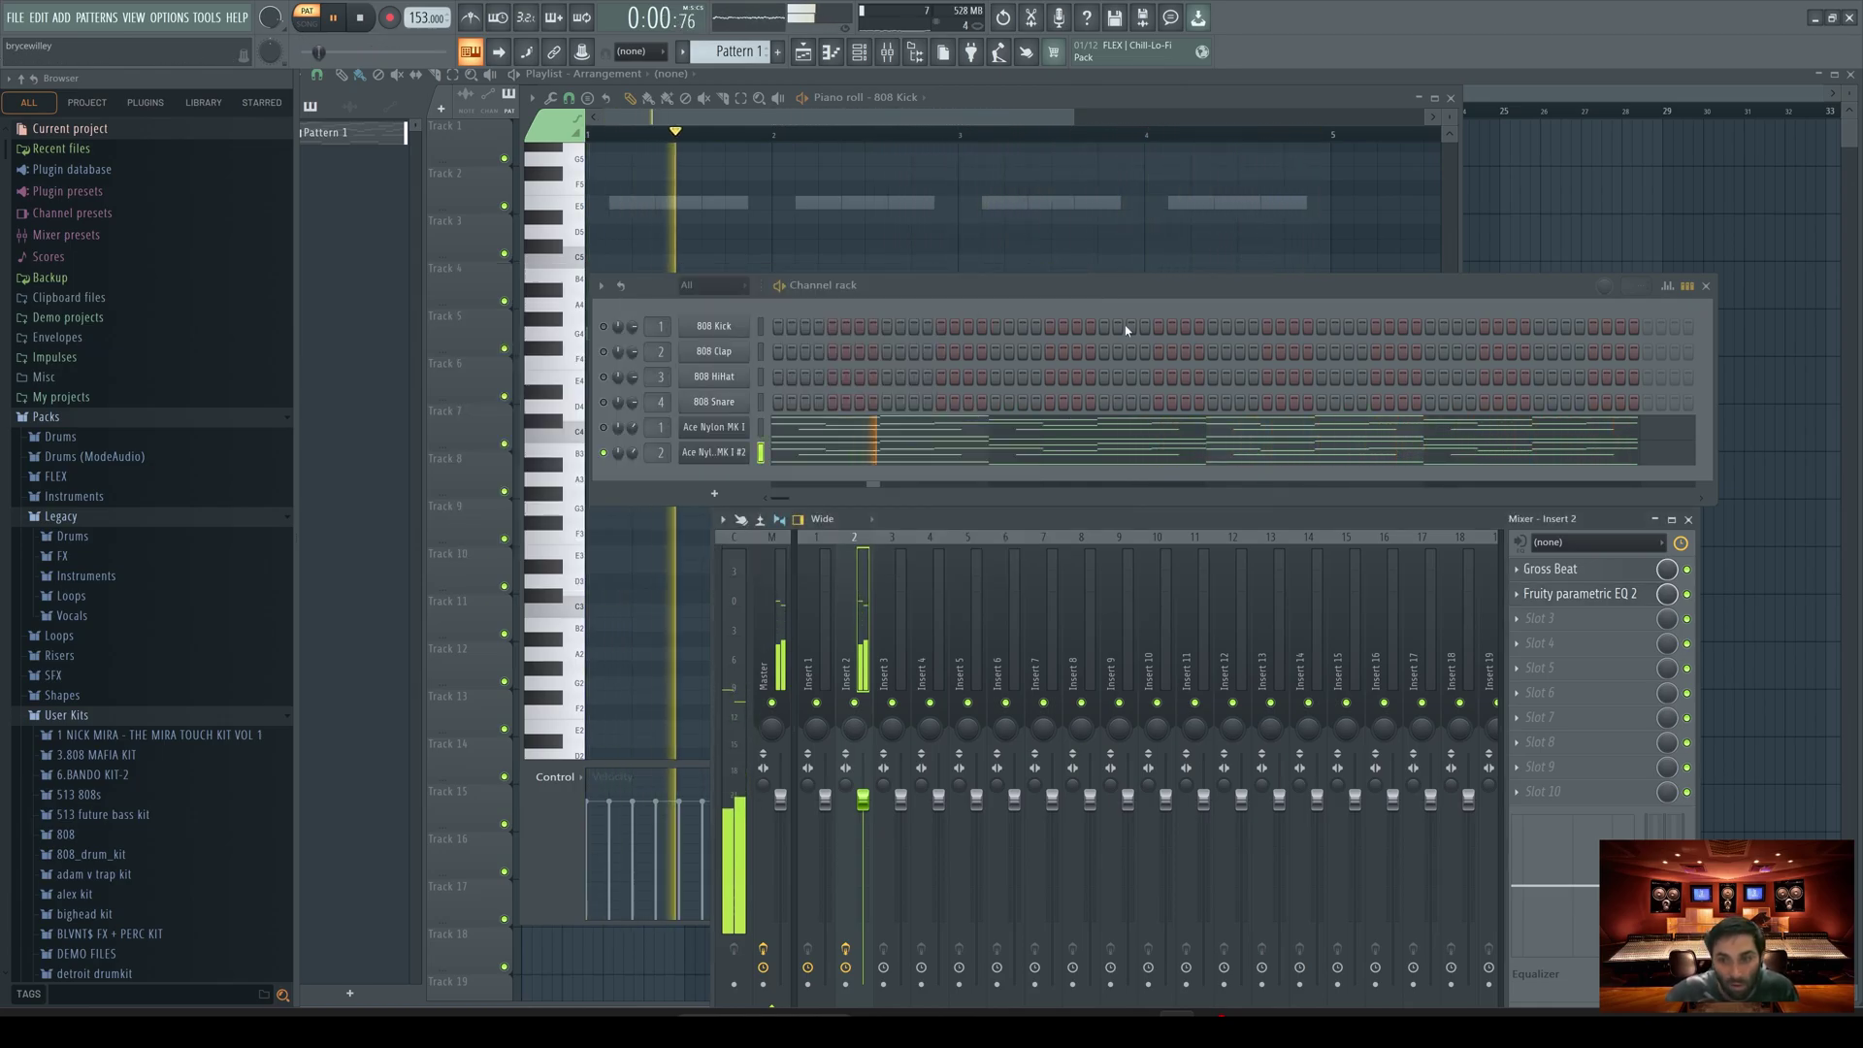
Step: Copy the EQ from Insert 2 onto Insert 1 and play to compare the sound
left_click(1518, 594)
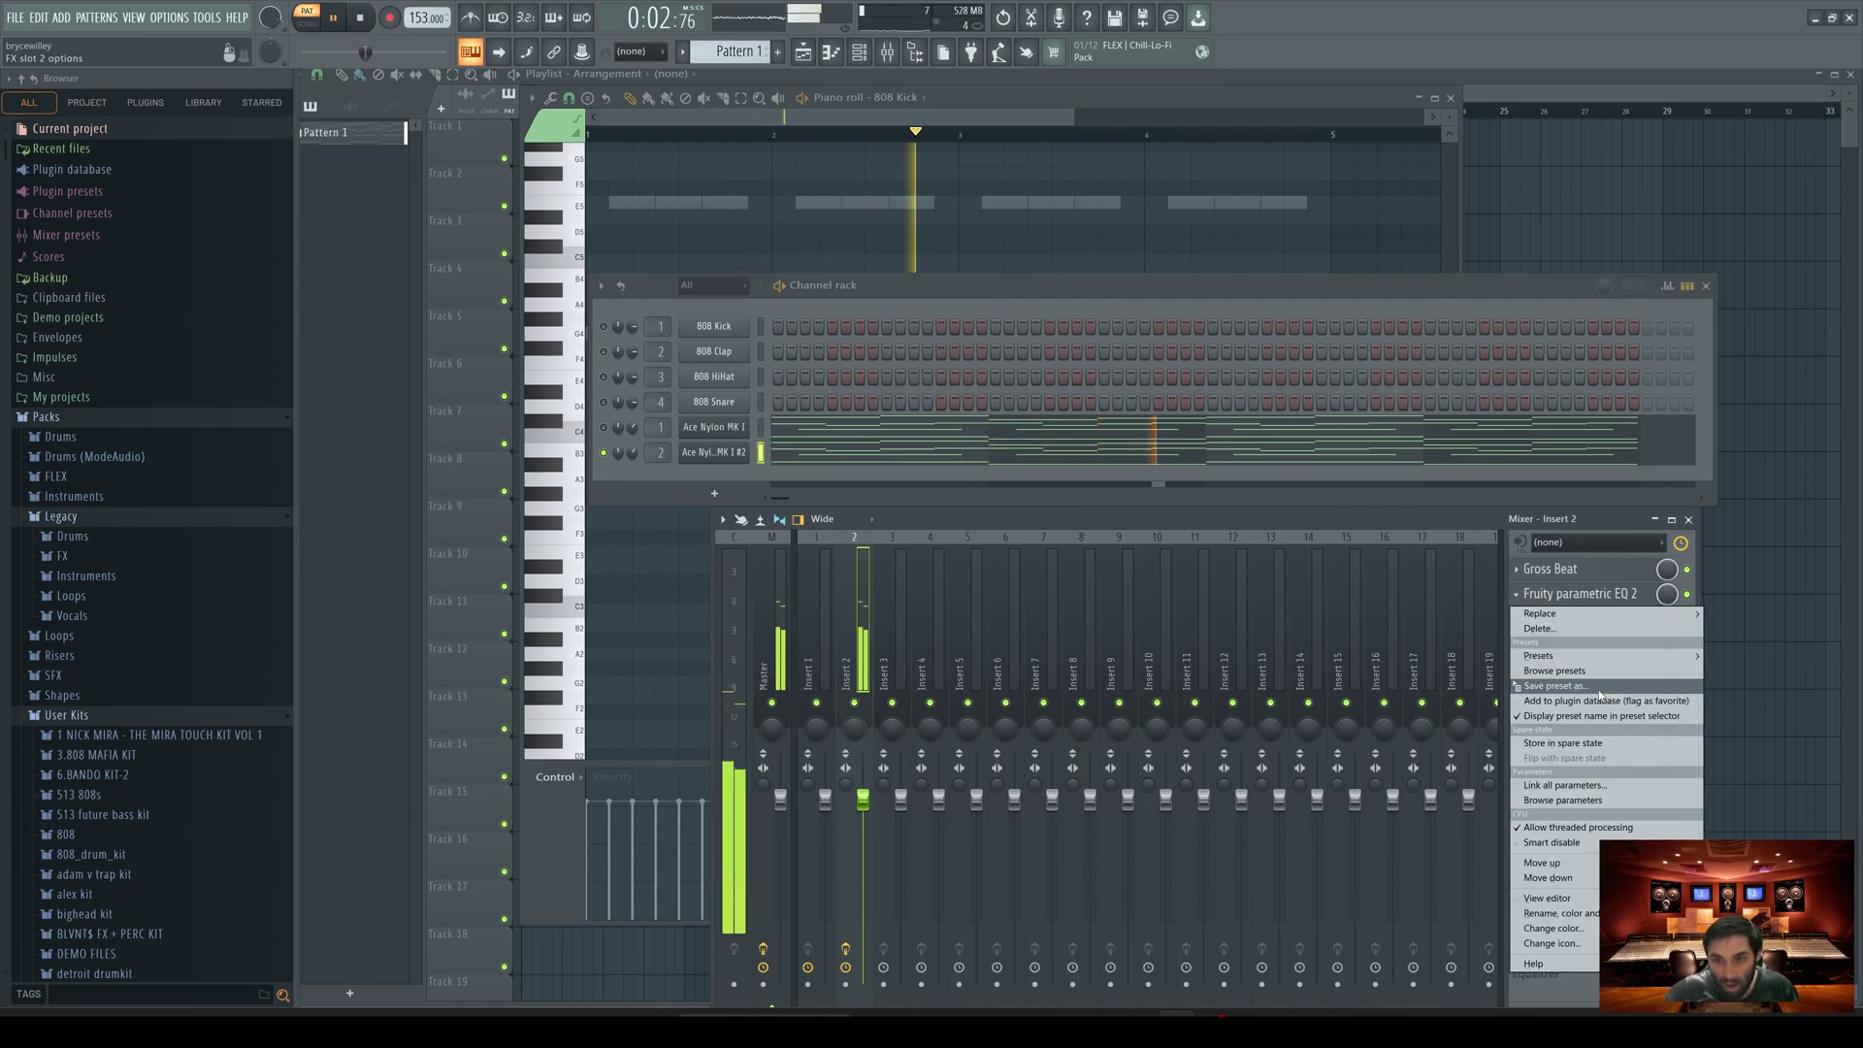
left_click(1597, 689)
left_click_drag(1598, 695, 815, 585)
key("space")
left_click(982, 209)
key("space")
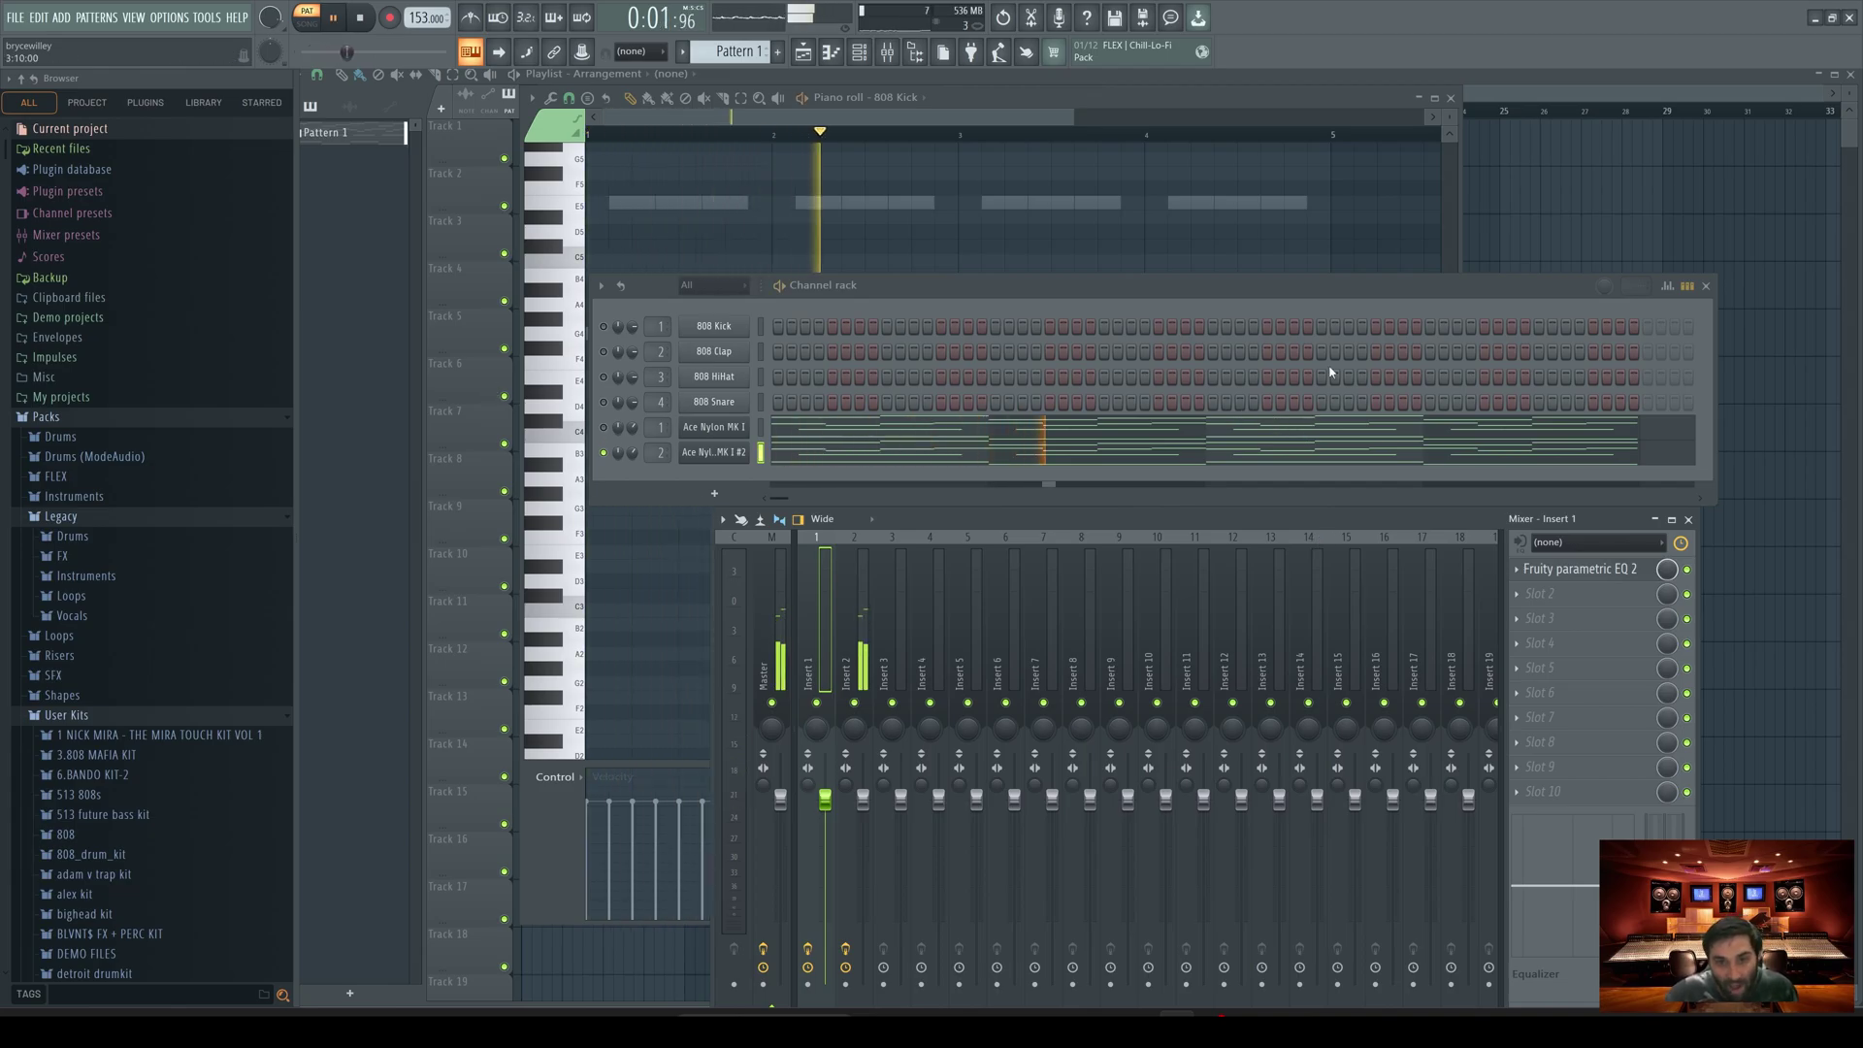
Step: Close the mixer and lower the Ace Nylon channel volume to 49%
left_click(1689, 519)
left_click_drag(634, 432, 633, 455)
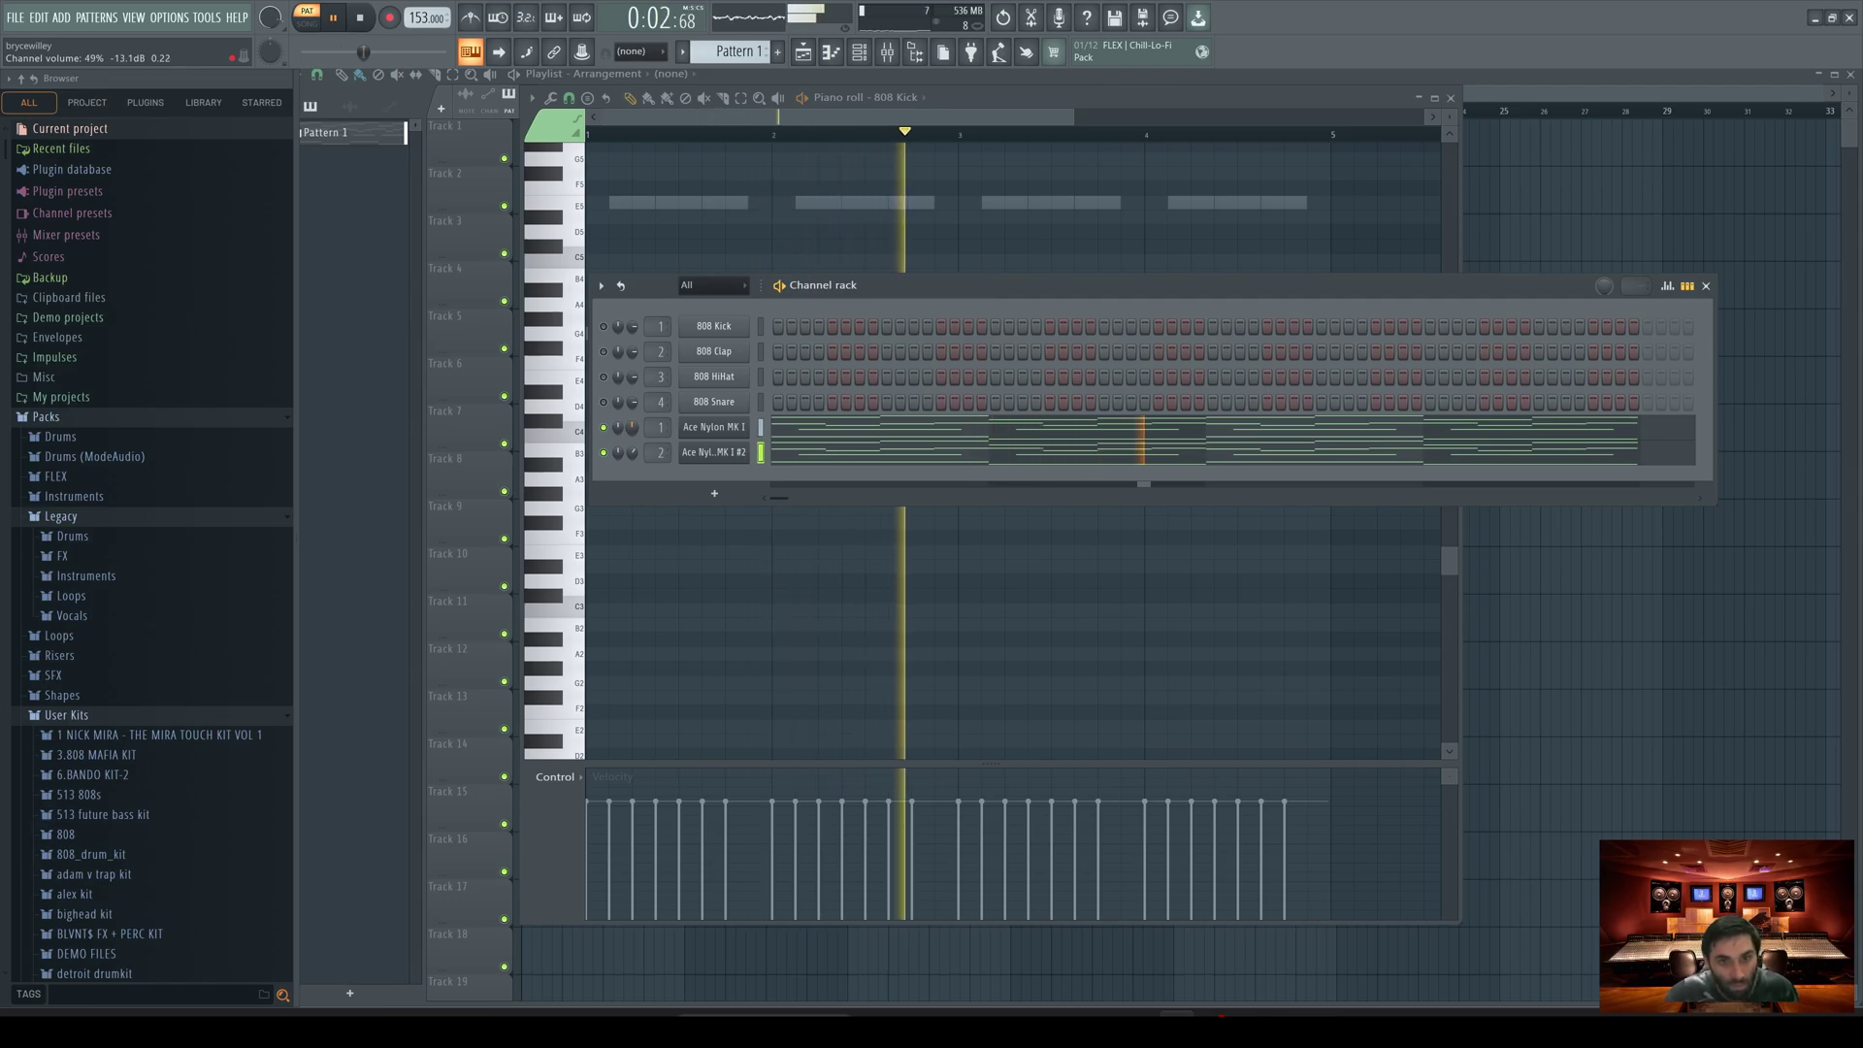
key("space")
scroll(153, 570, "down", 5)
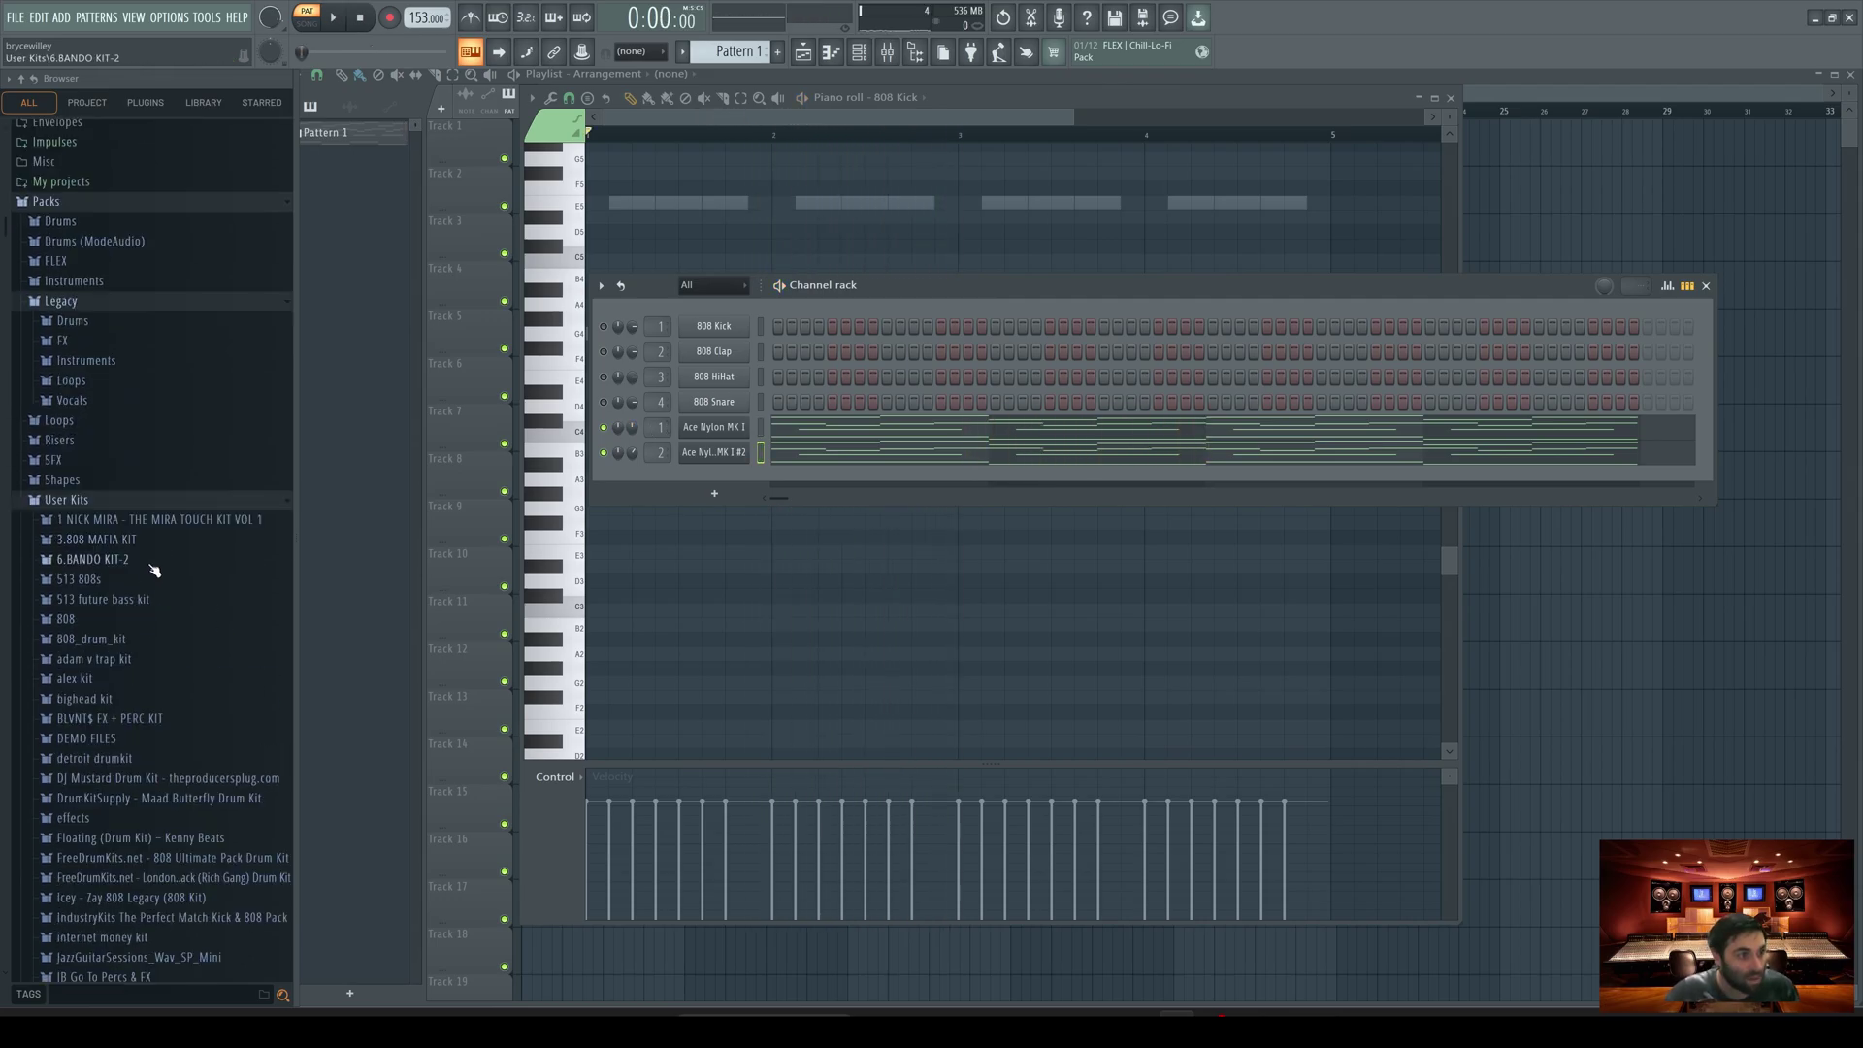
Step: Add a Cave Drumkit V2 hi-hat filled every 2 steps, then drag in a clap sample channel
scroll(155, 543, "down", 15)
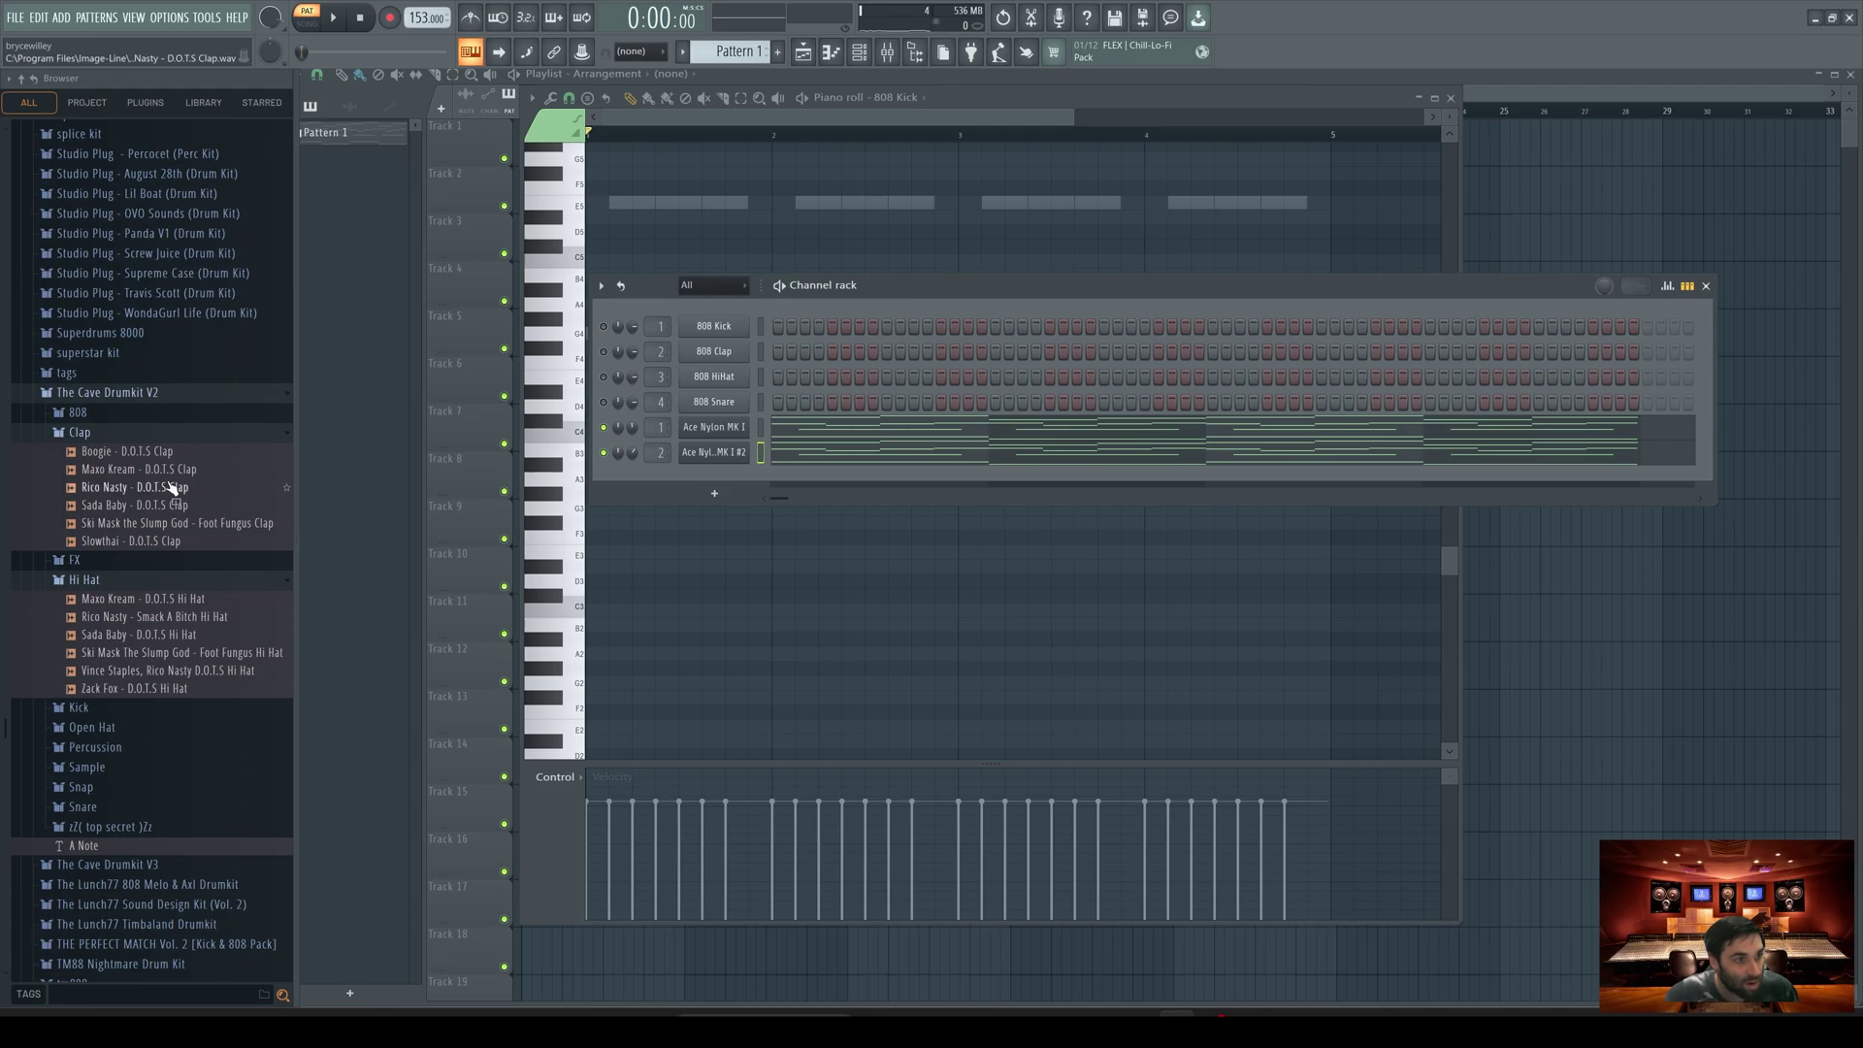
left_click(117, 601)
left_click(118, 616)
key("space")
left_click(151, 602)
left_click_drag(147, 635, 718, 481)
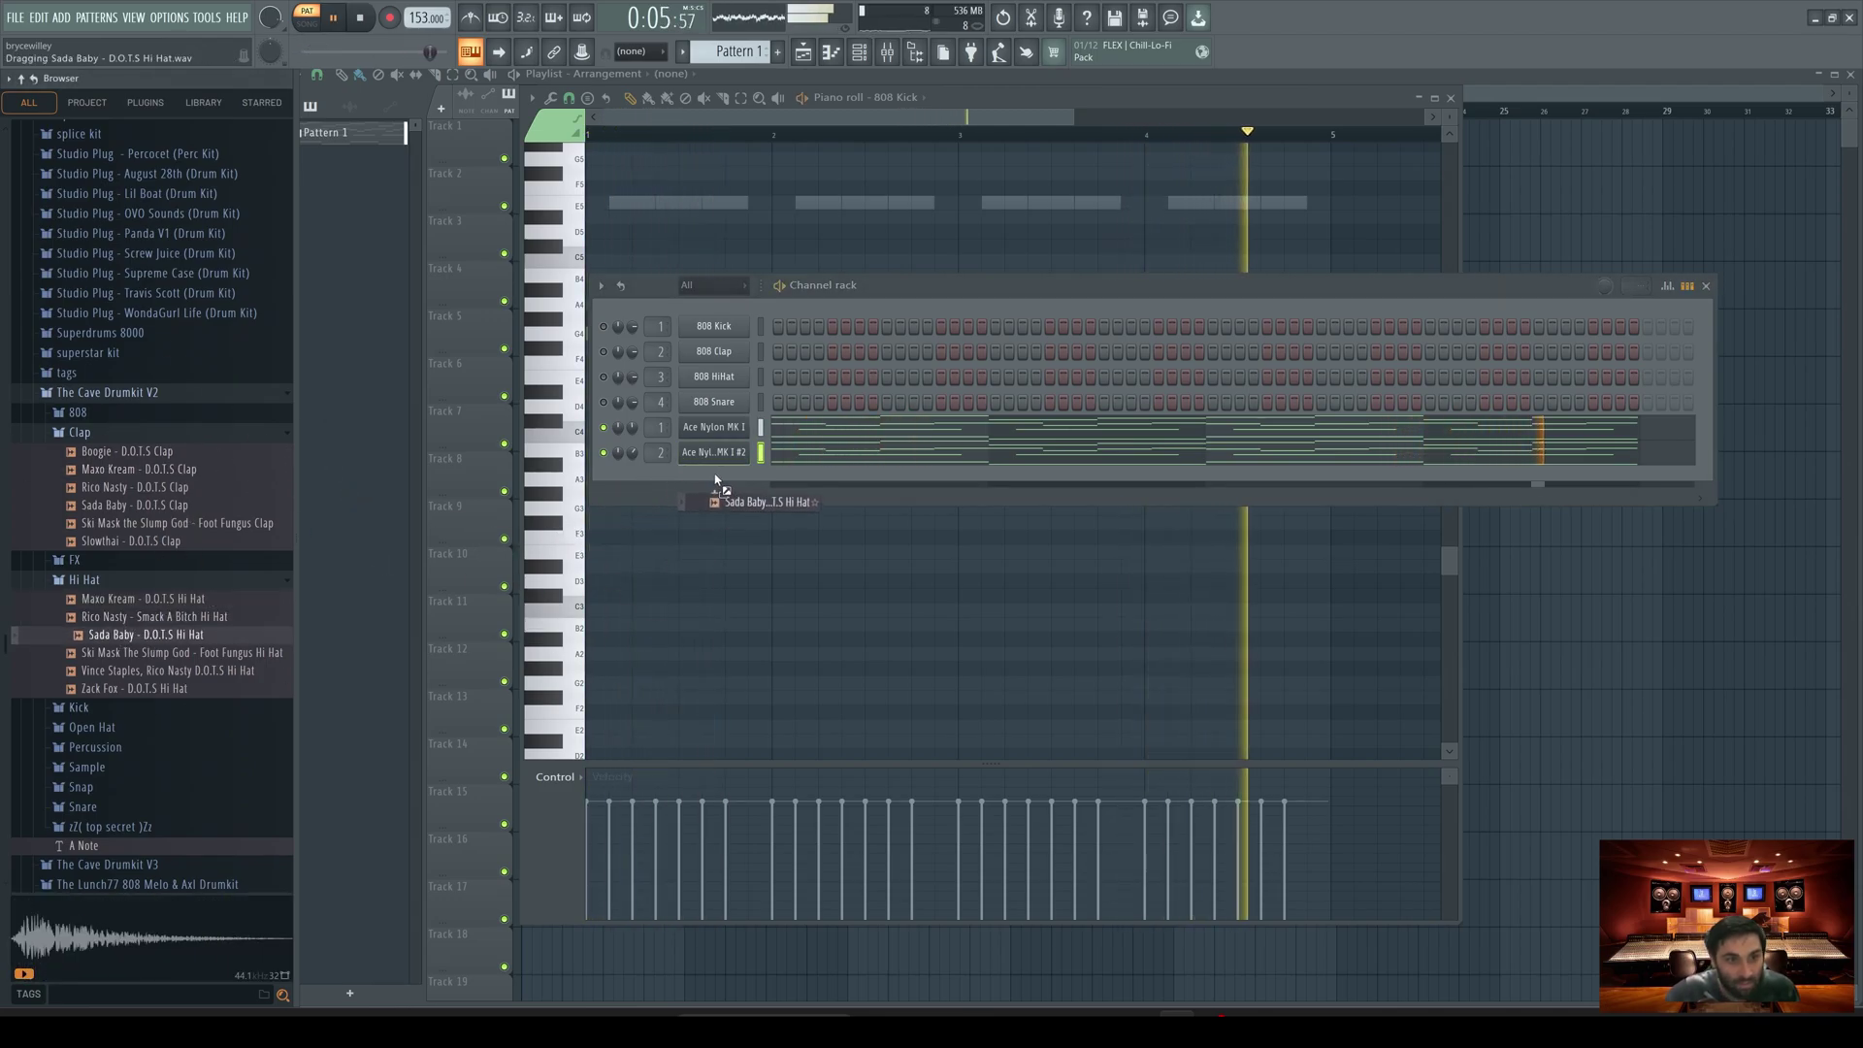
right_click(739, 477)
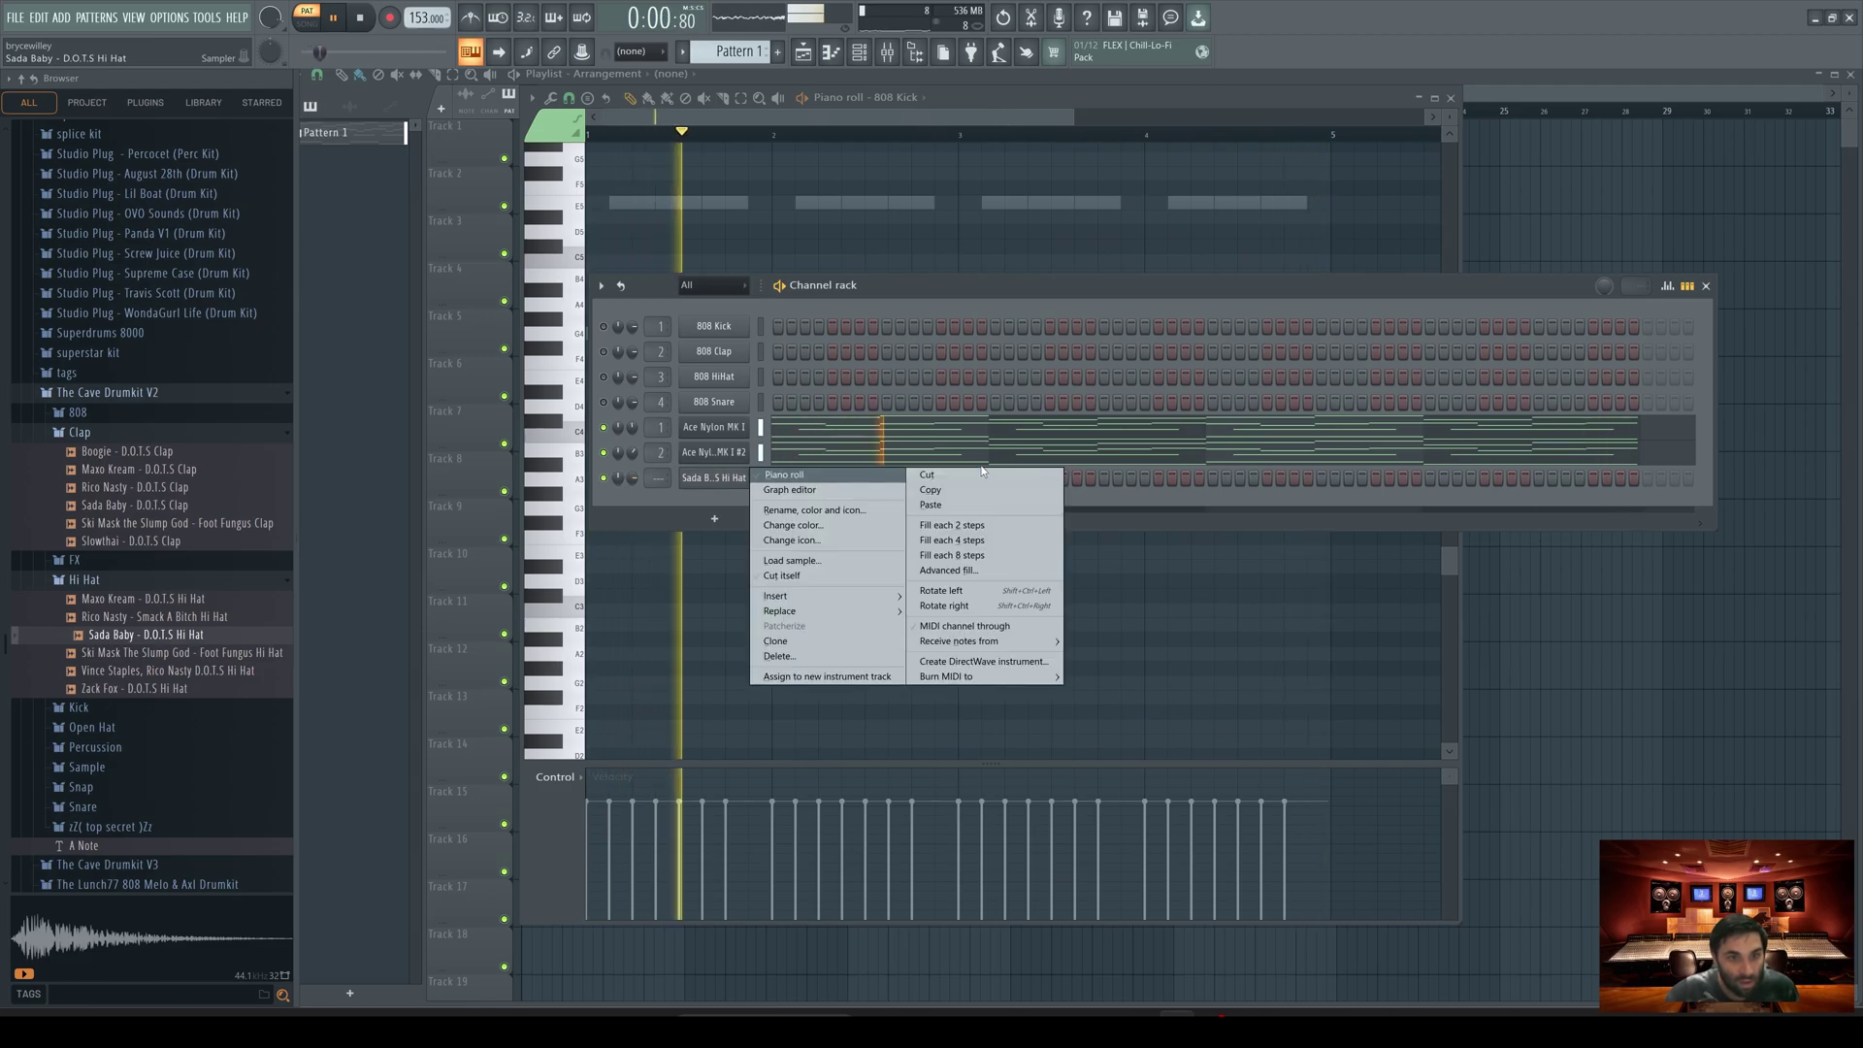
left_click(1002, 531)
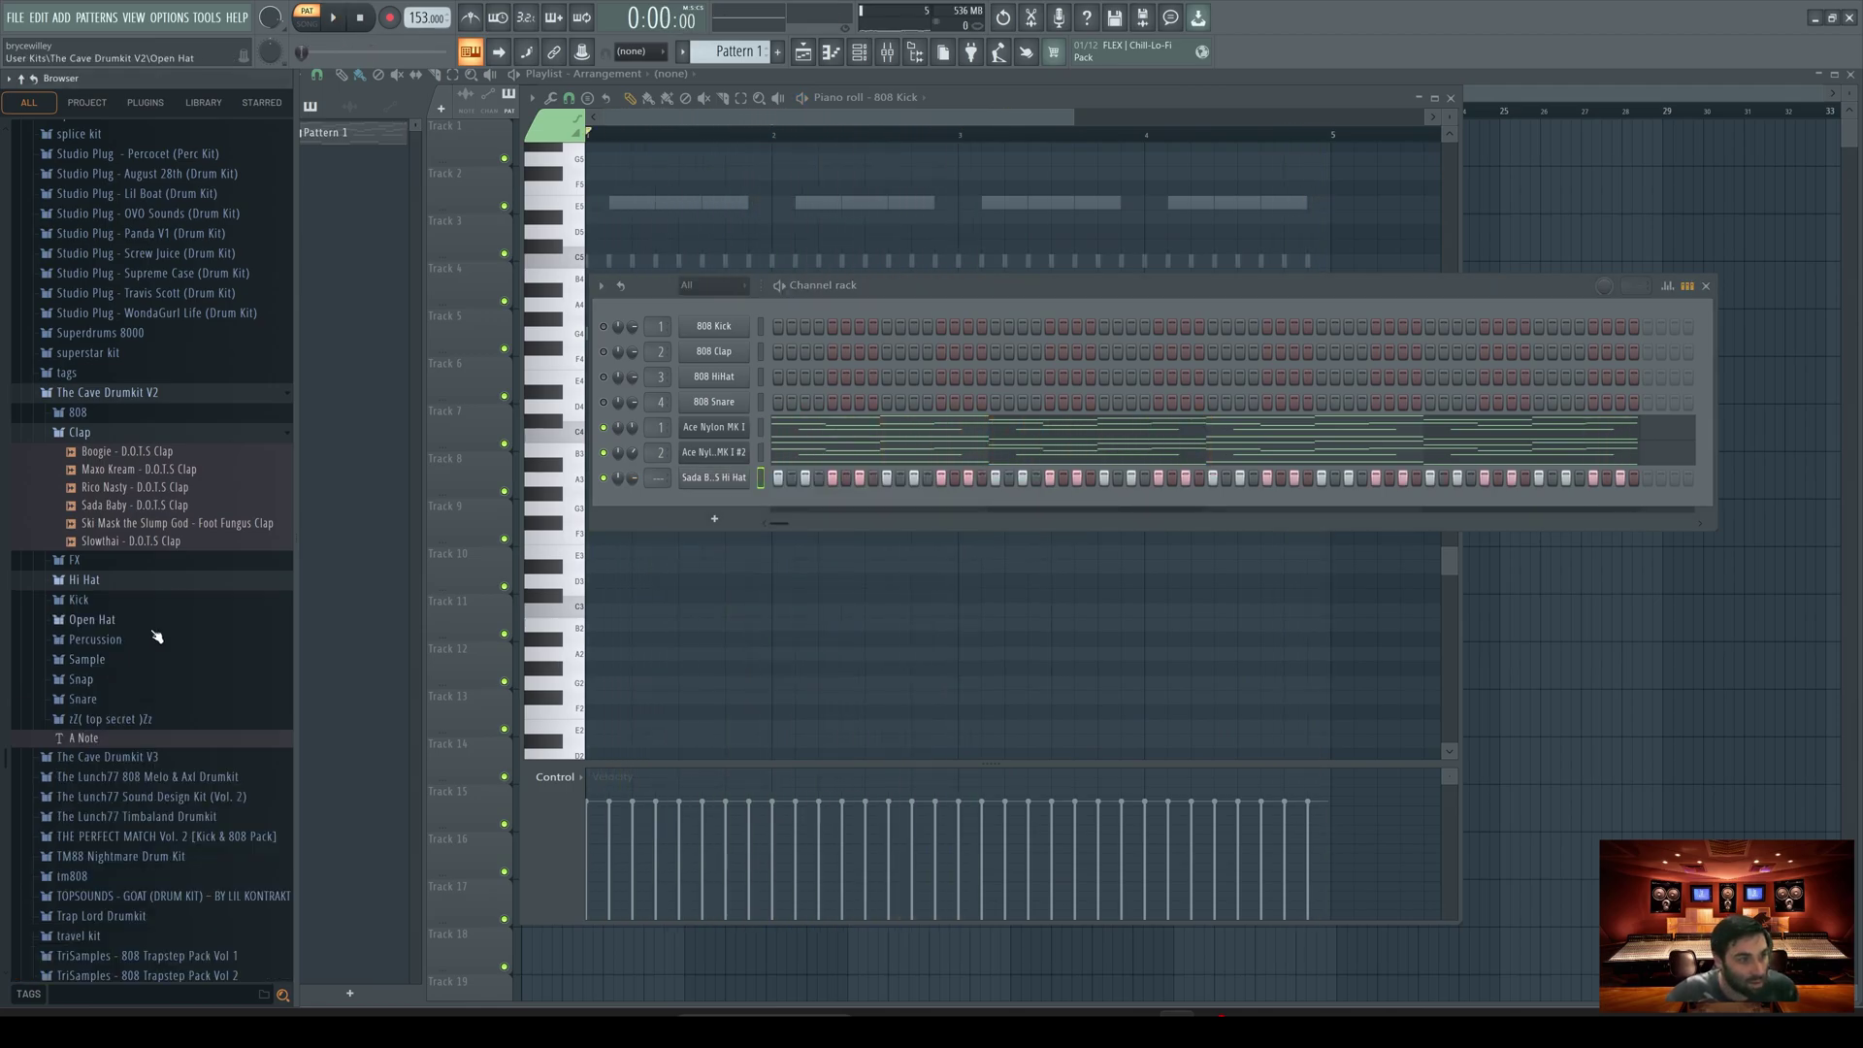
left_click_drag(144, 469, 678, 501)
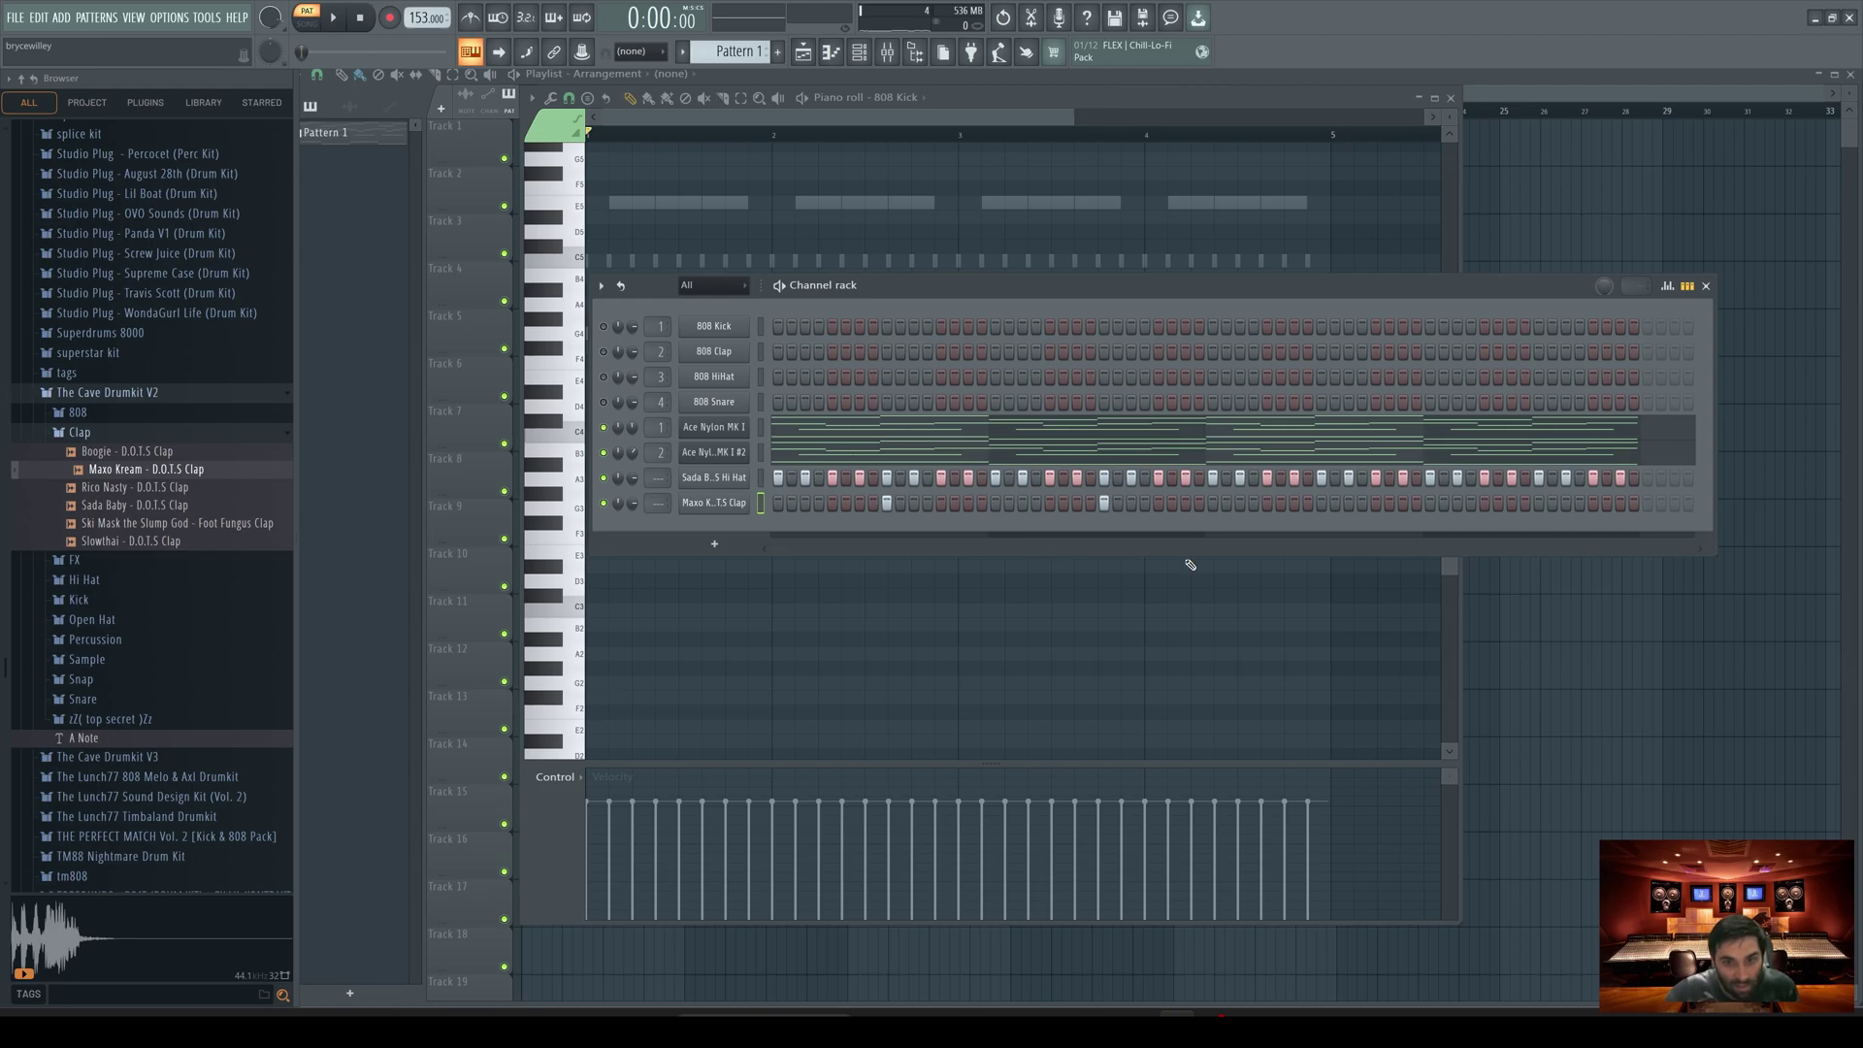
Step: Write one-step C5 clap notes in bars 1 to 4 and play the pattern back
right_click(734, 513)
left_click(831, 504)
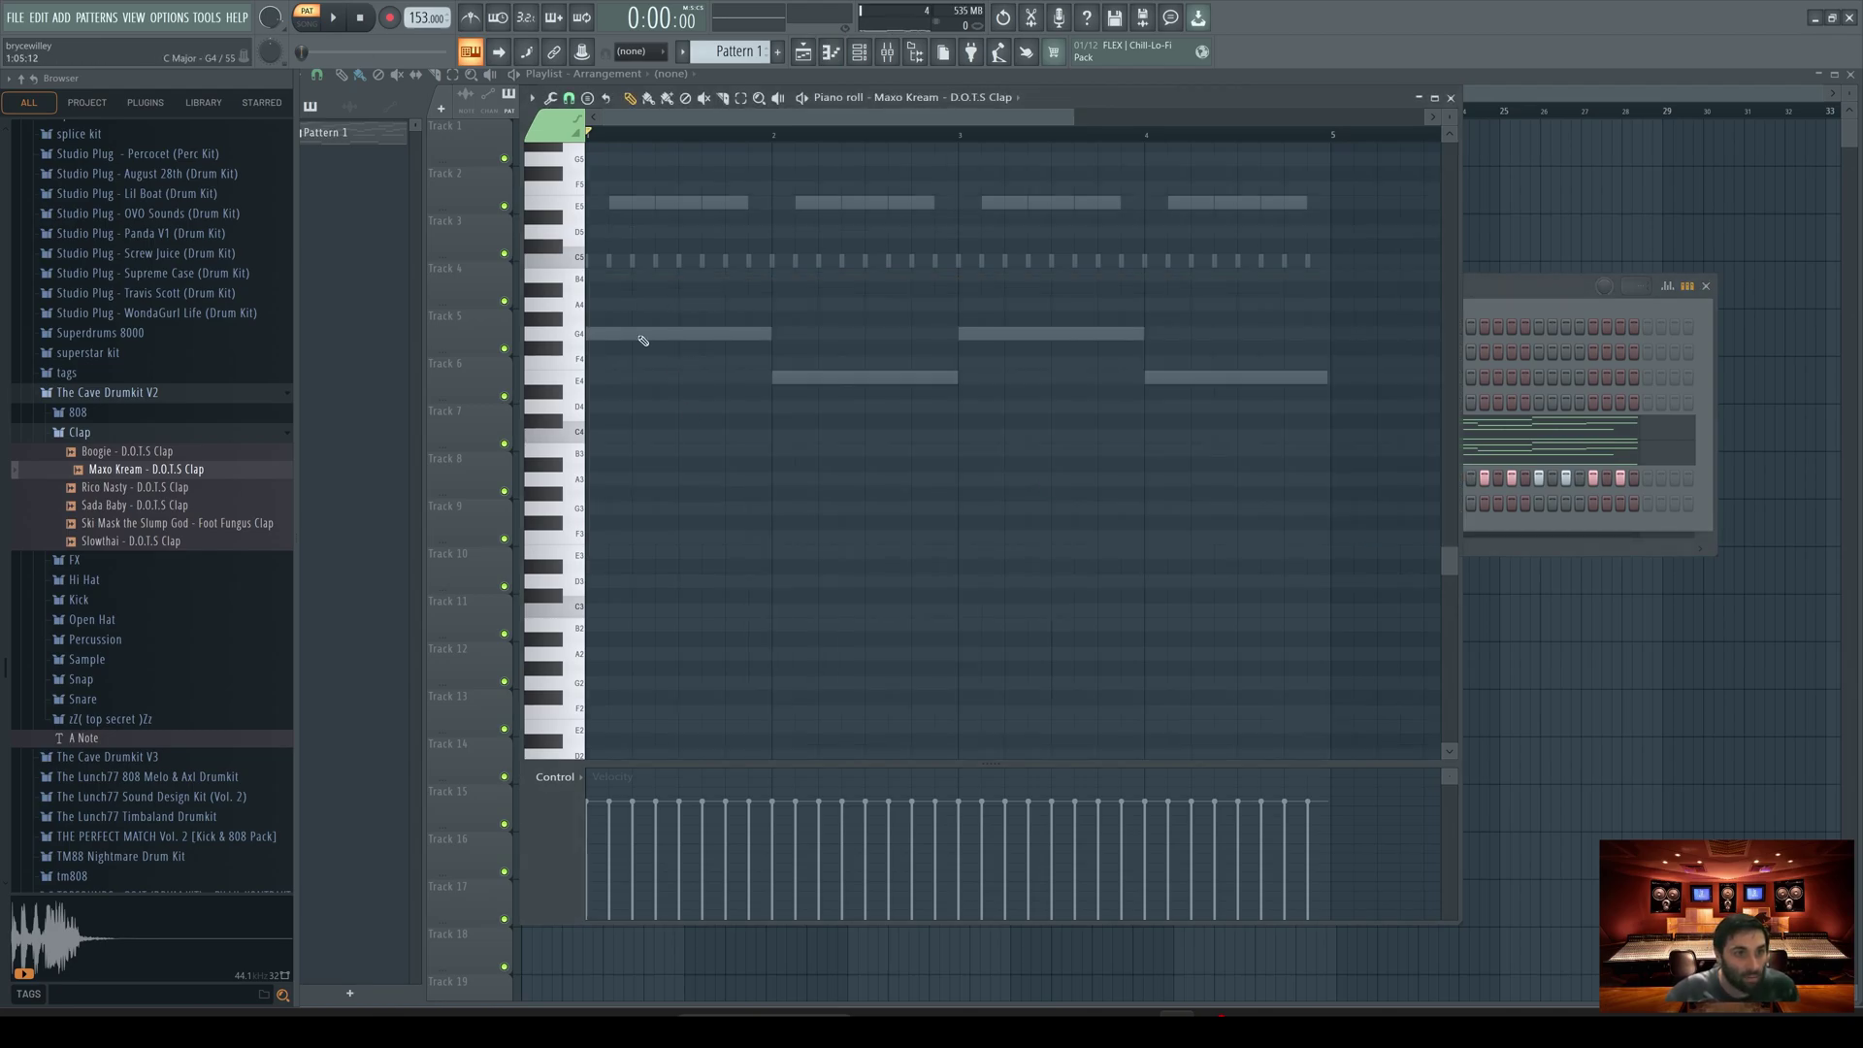
scroll(636, 422, "up", 1)
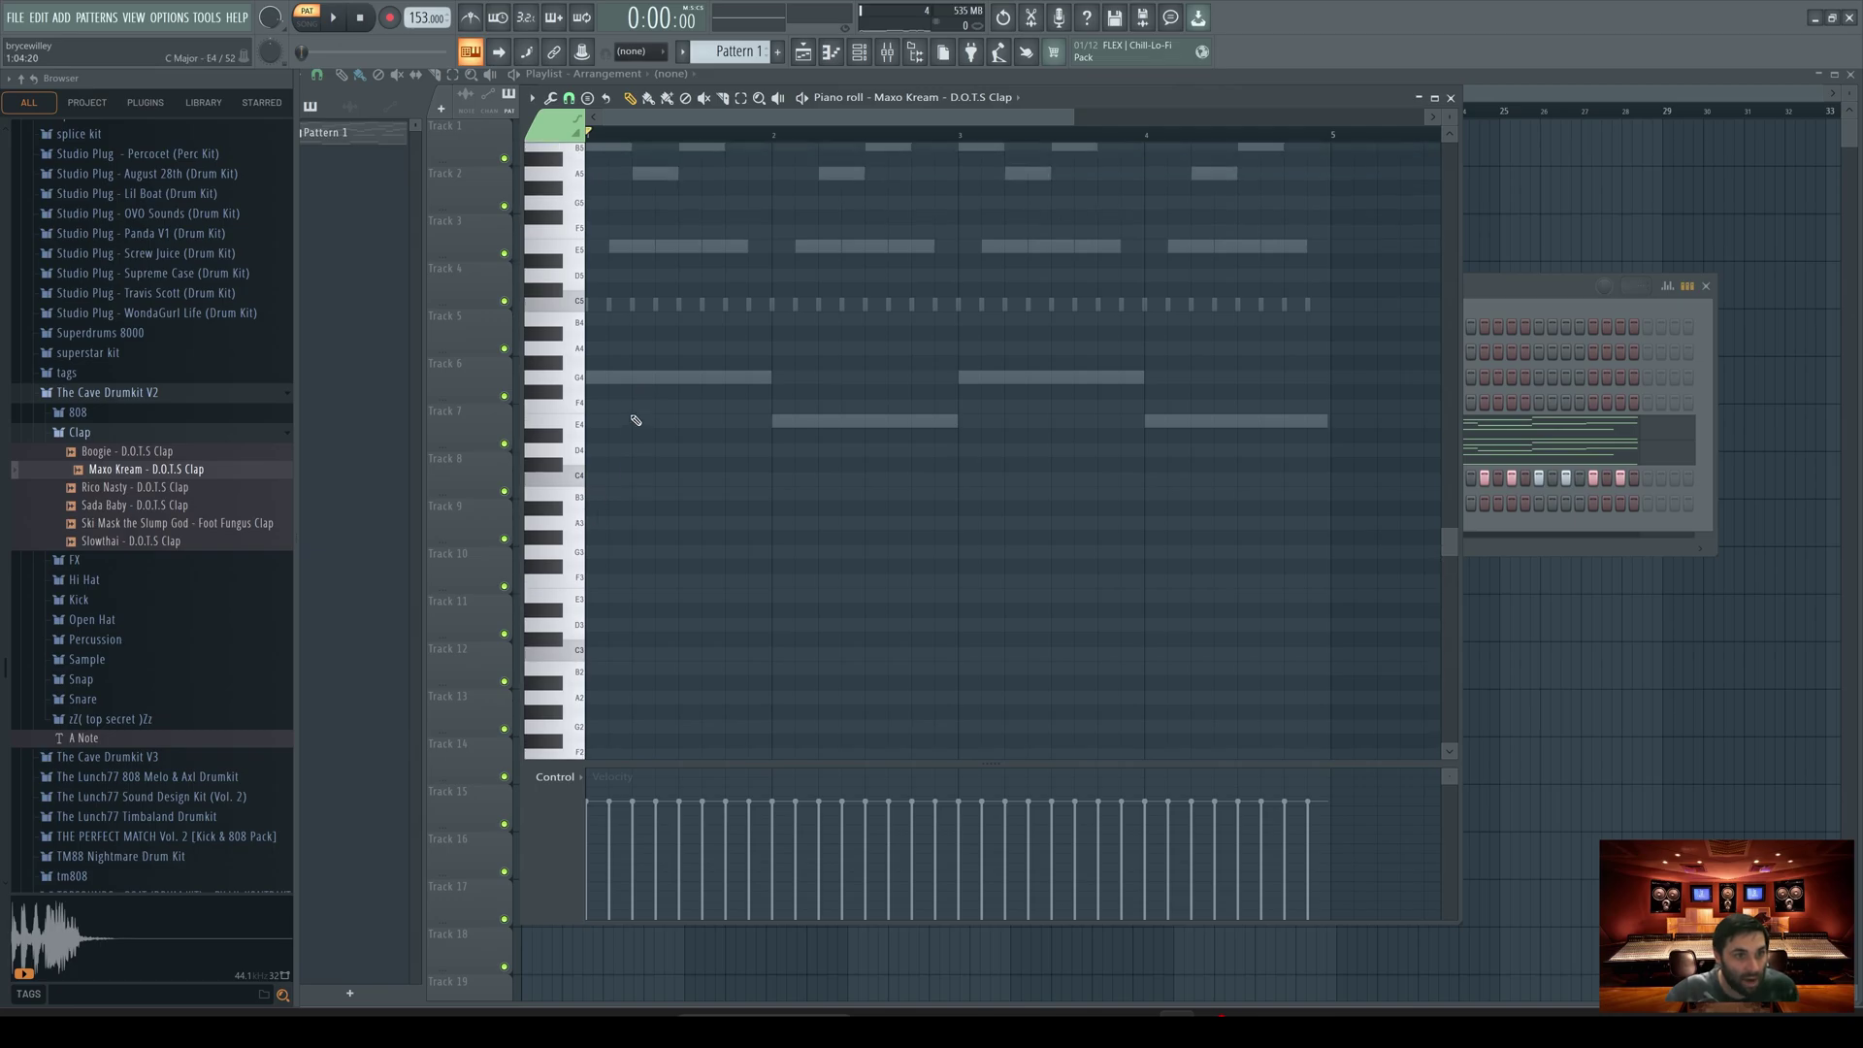
left_click(685, 309)
left_click_drag(869, 309, 702, 320)
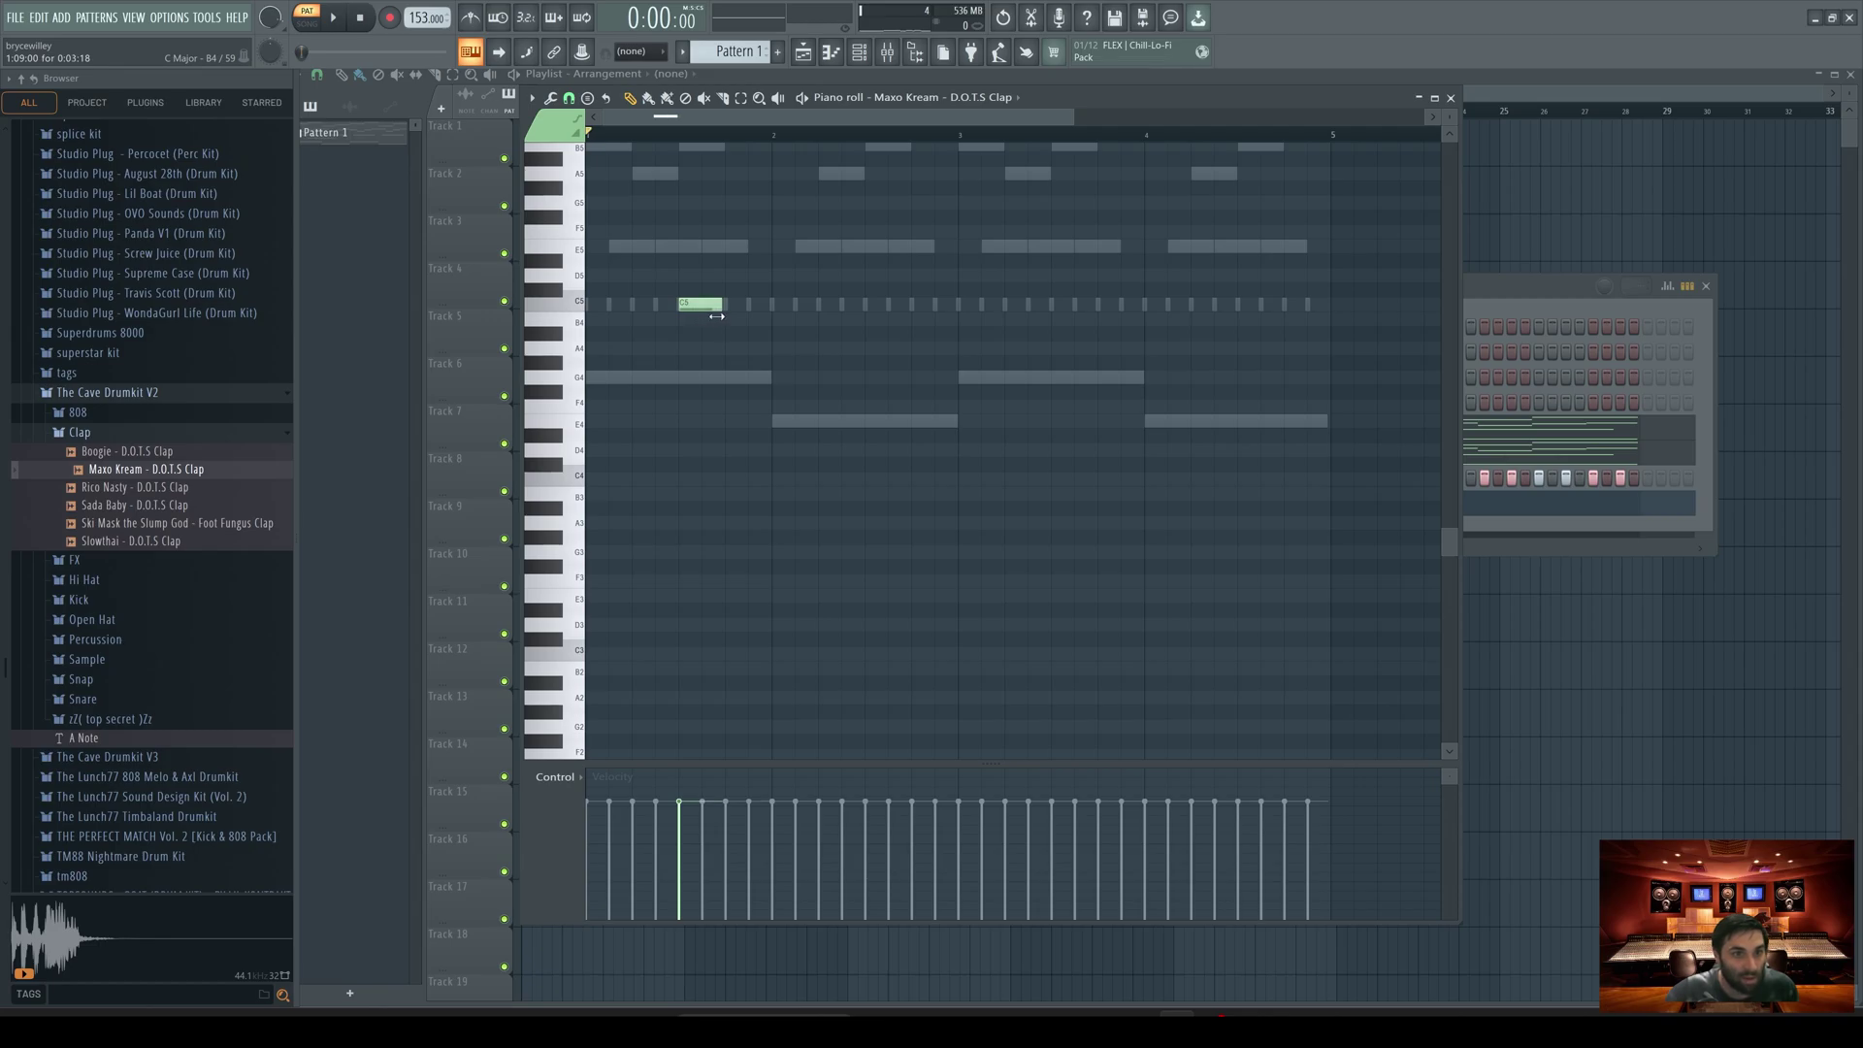
left_click(867, 308)
left_click(1057, 308)
left_click(1245, 308)
left_click(1454, 98)
key("space")
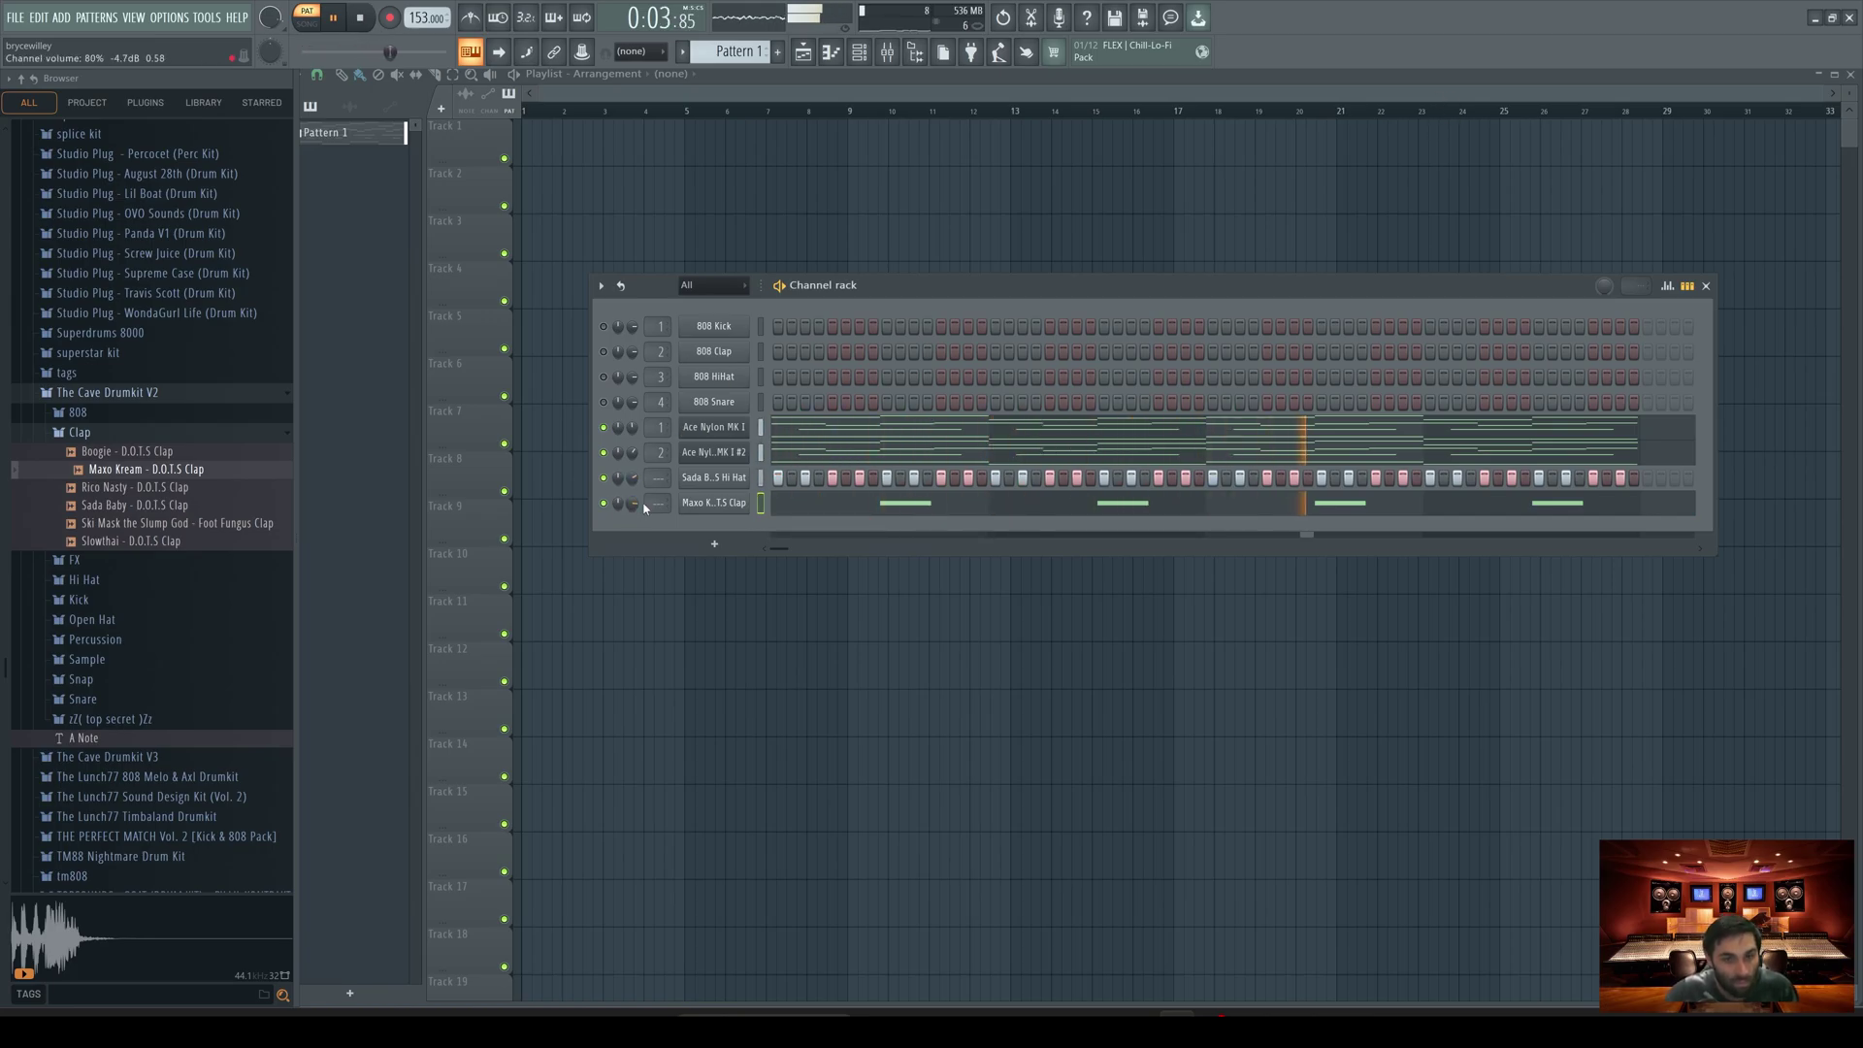
left_click(78, 412)
key("space")
Step: Preview the kit's 808 samples and add the Freddie Gibbs 808 as a new channel
left_click(138, 454)
left_click(130, 484)
key("space")
left_click_drag(155, 502, 689, 544)
key("space")
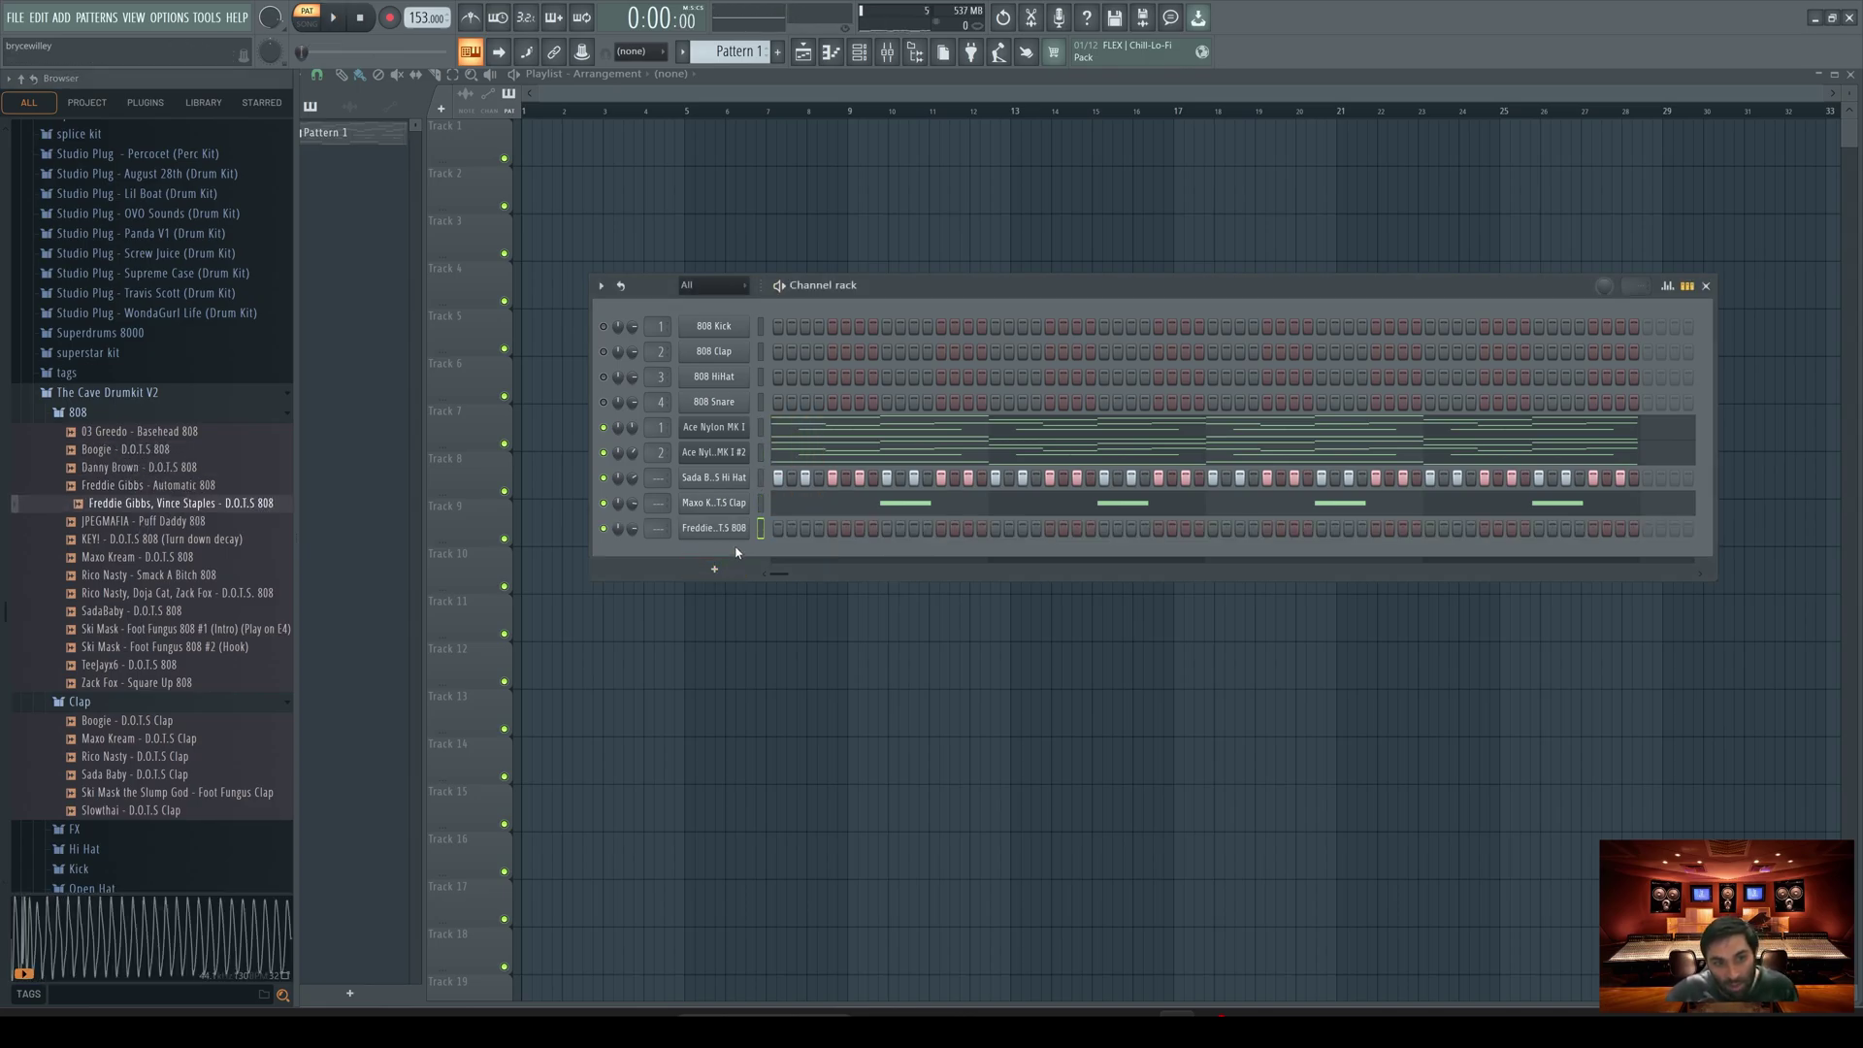
Step: Set the 808 channel to Cut itself and turn on steps in its row during playback
right_click(733, 534)
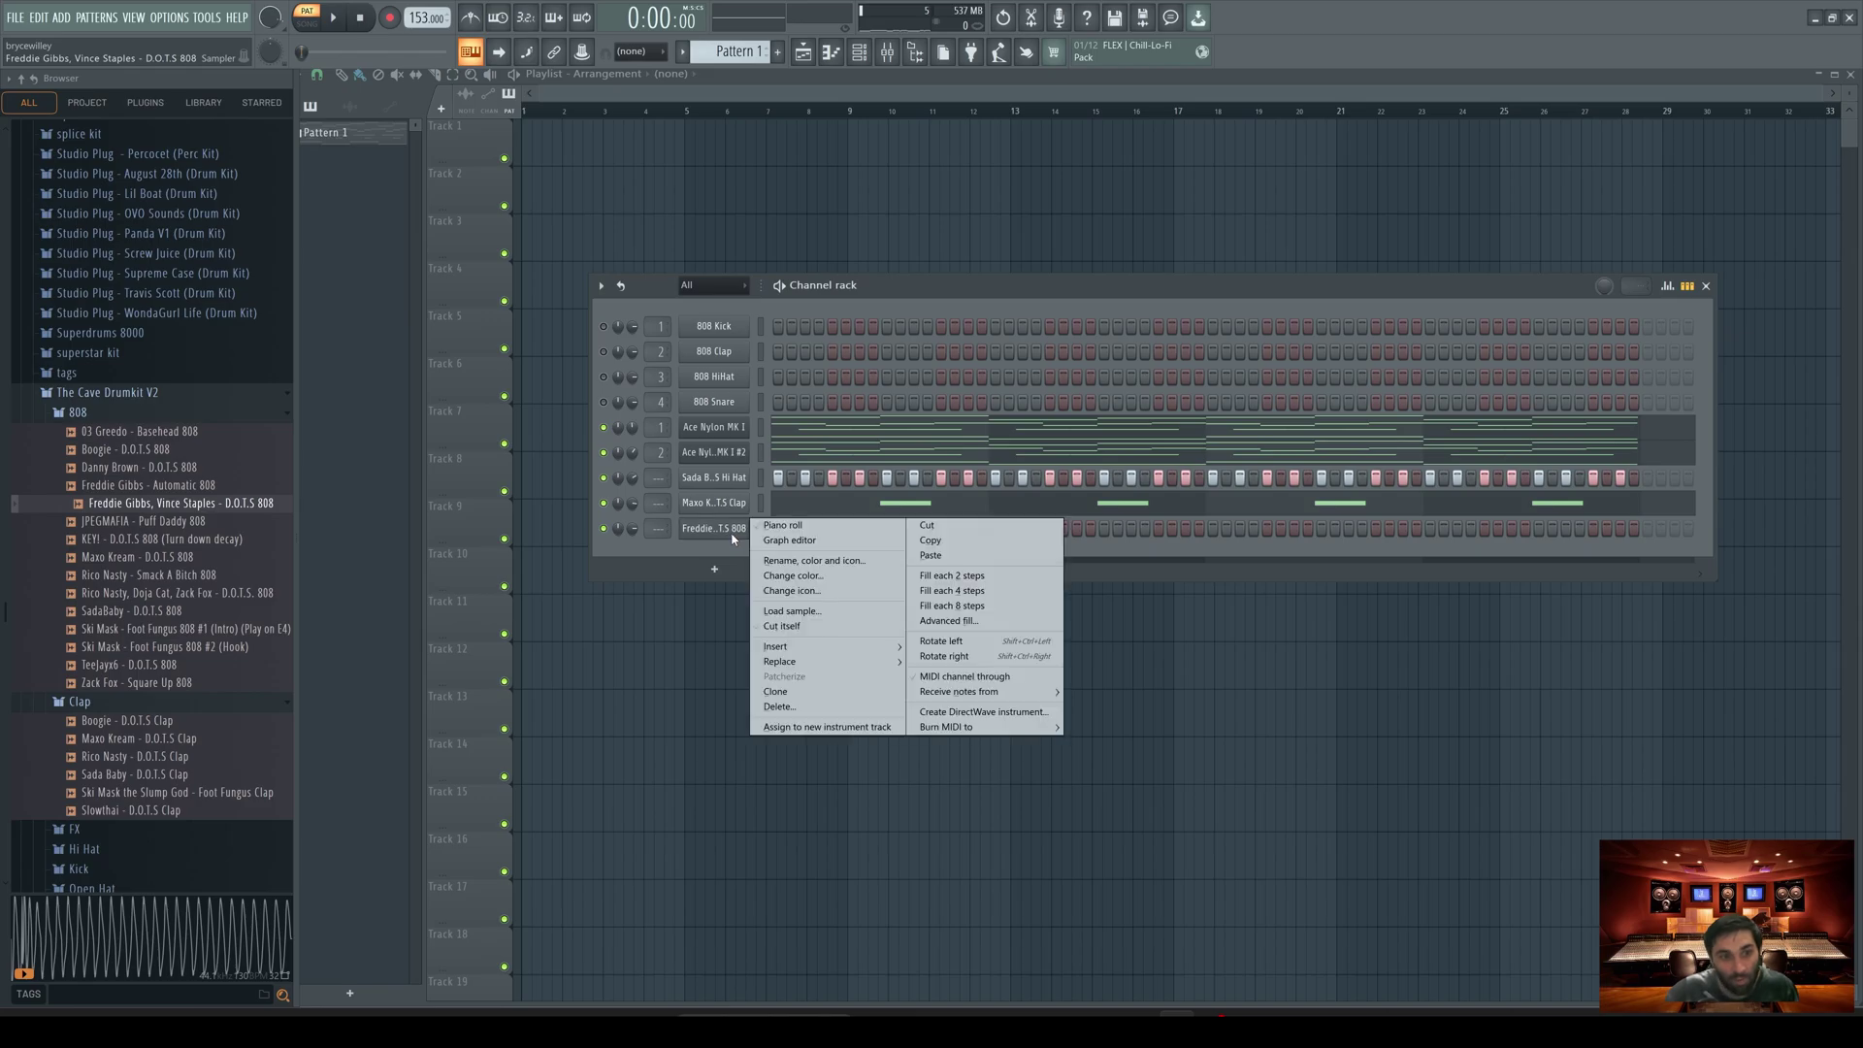
left_click(815, 628)
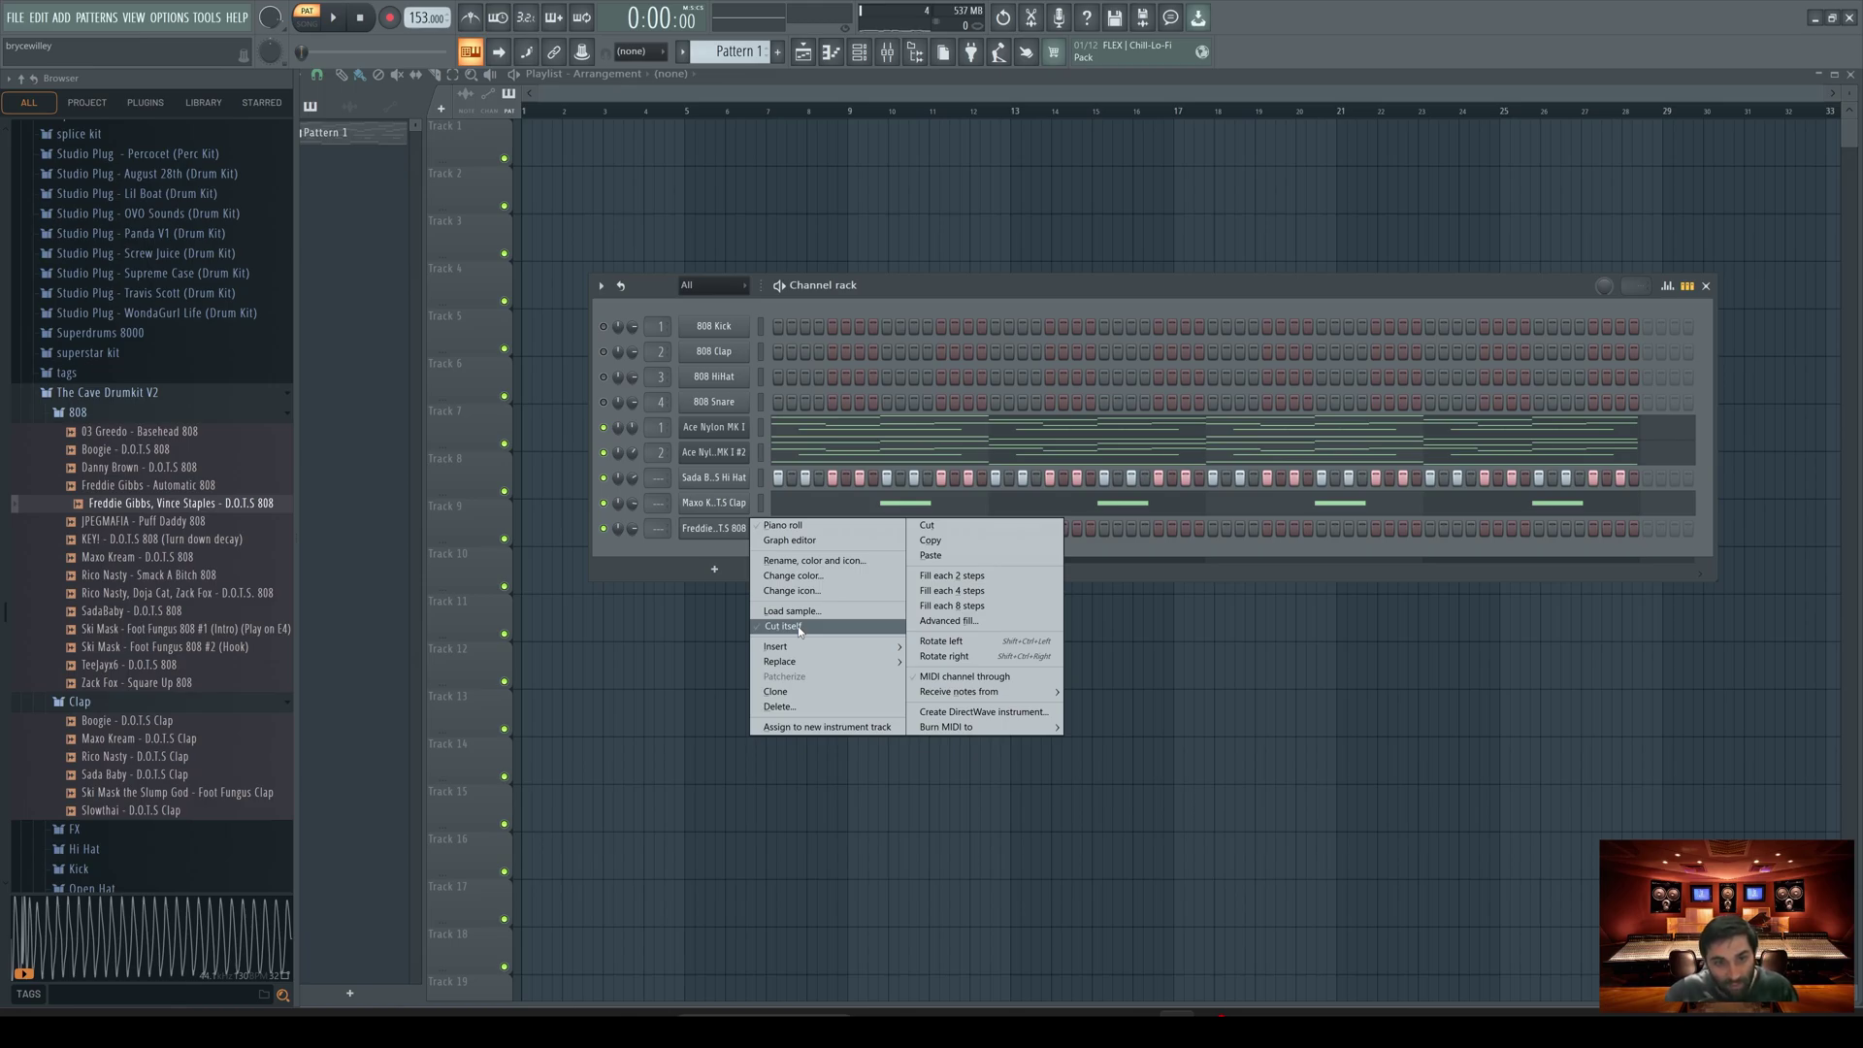
left_click(798, 626)
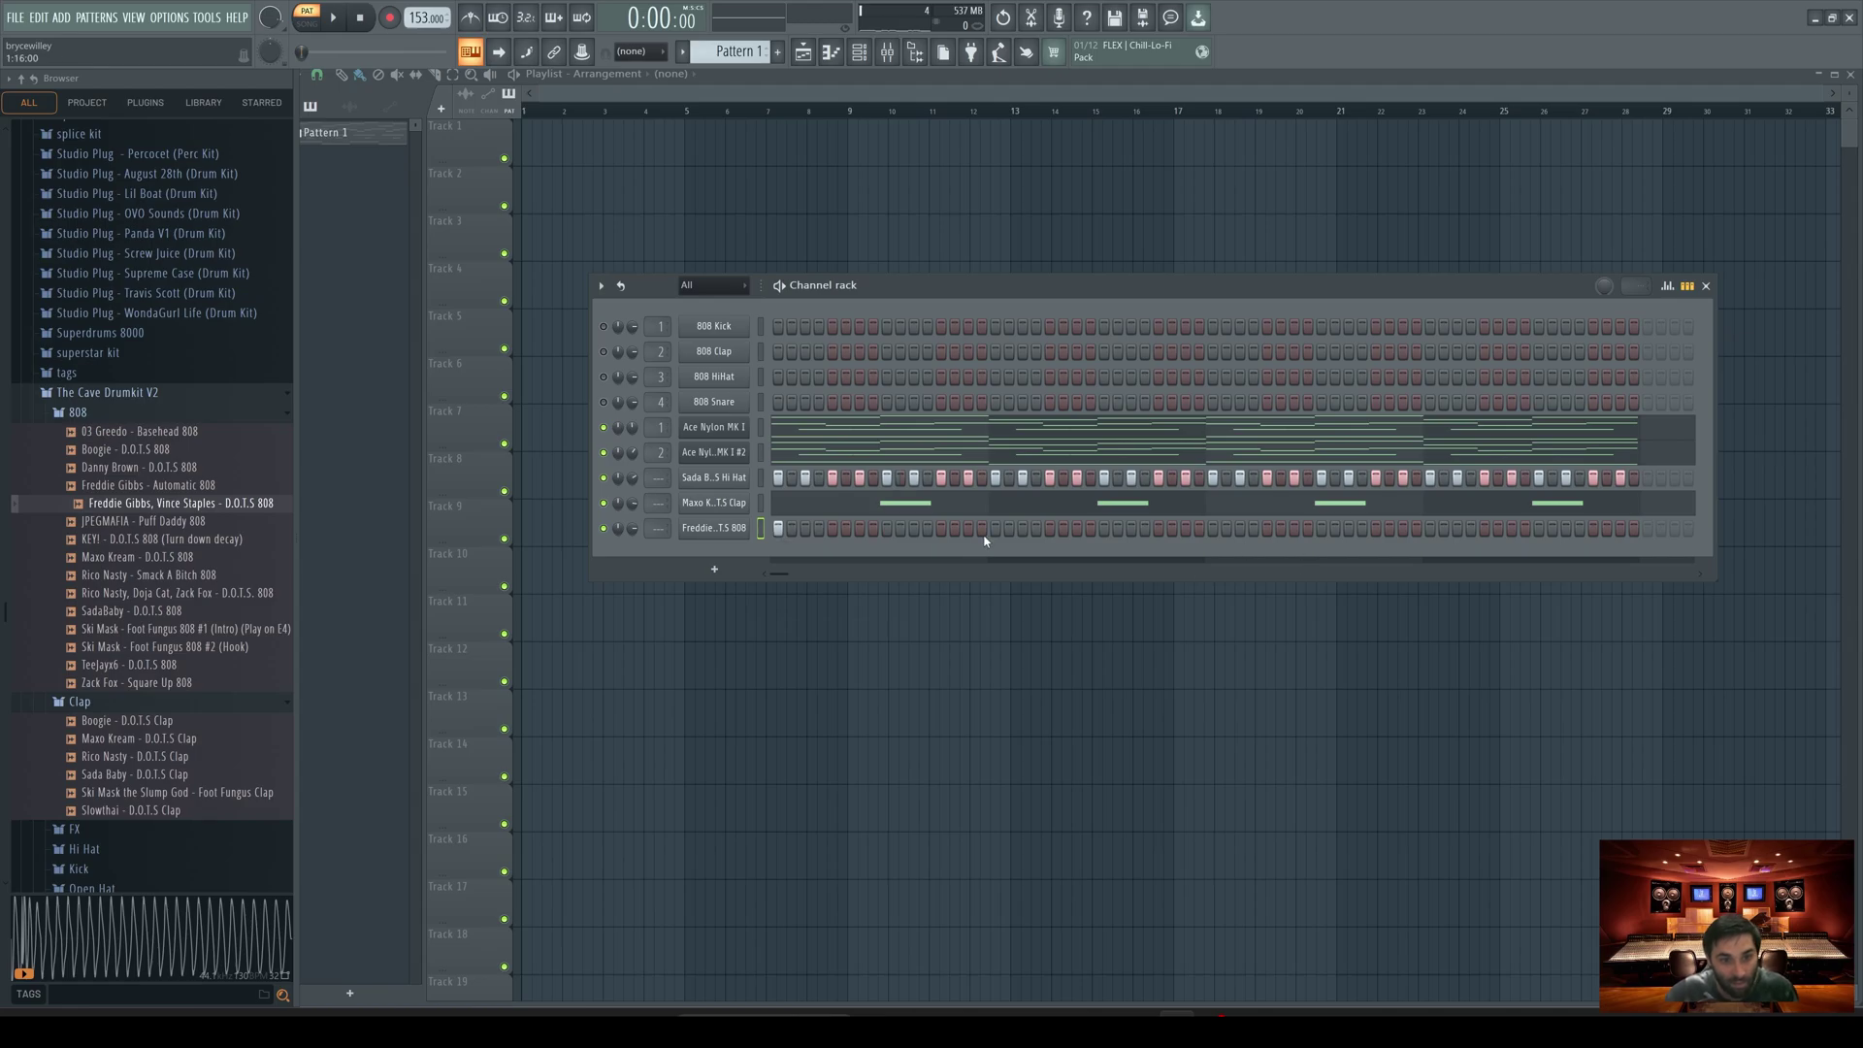
key("space")
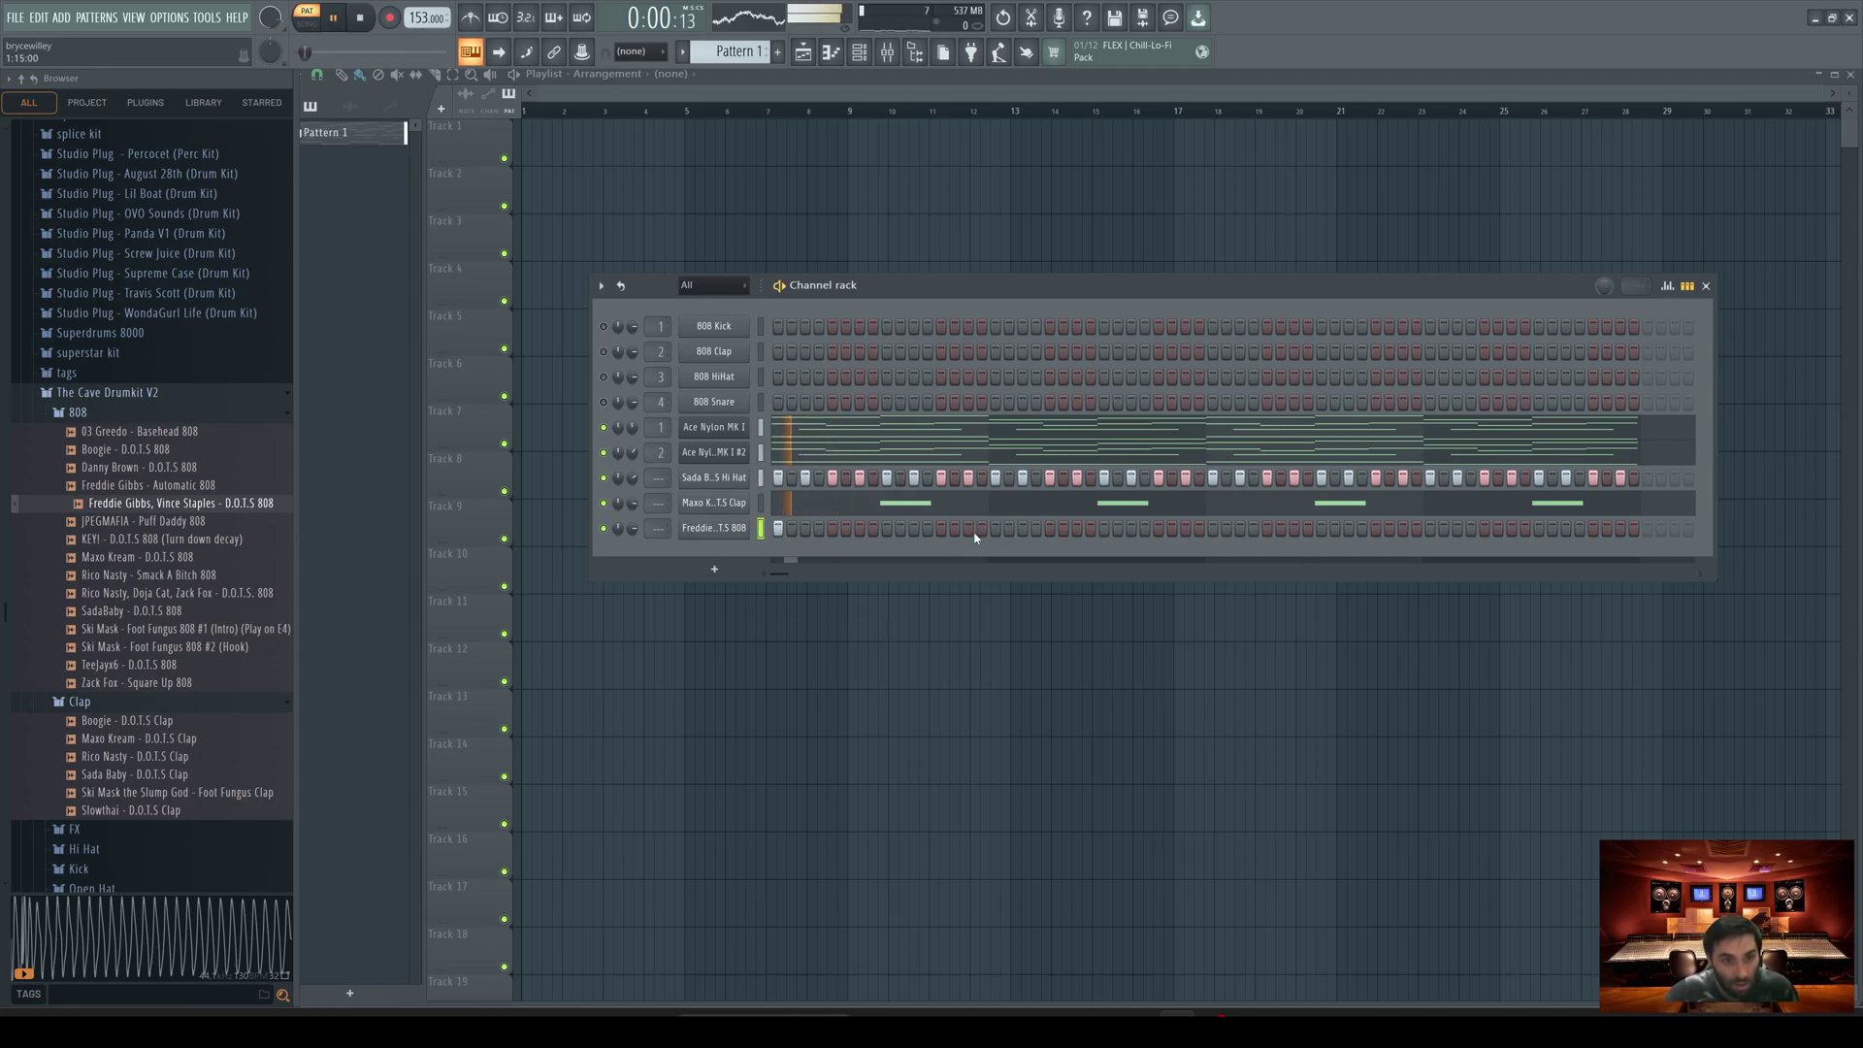
left_click(941, 528)
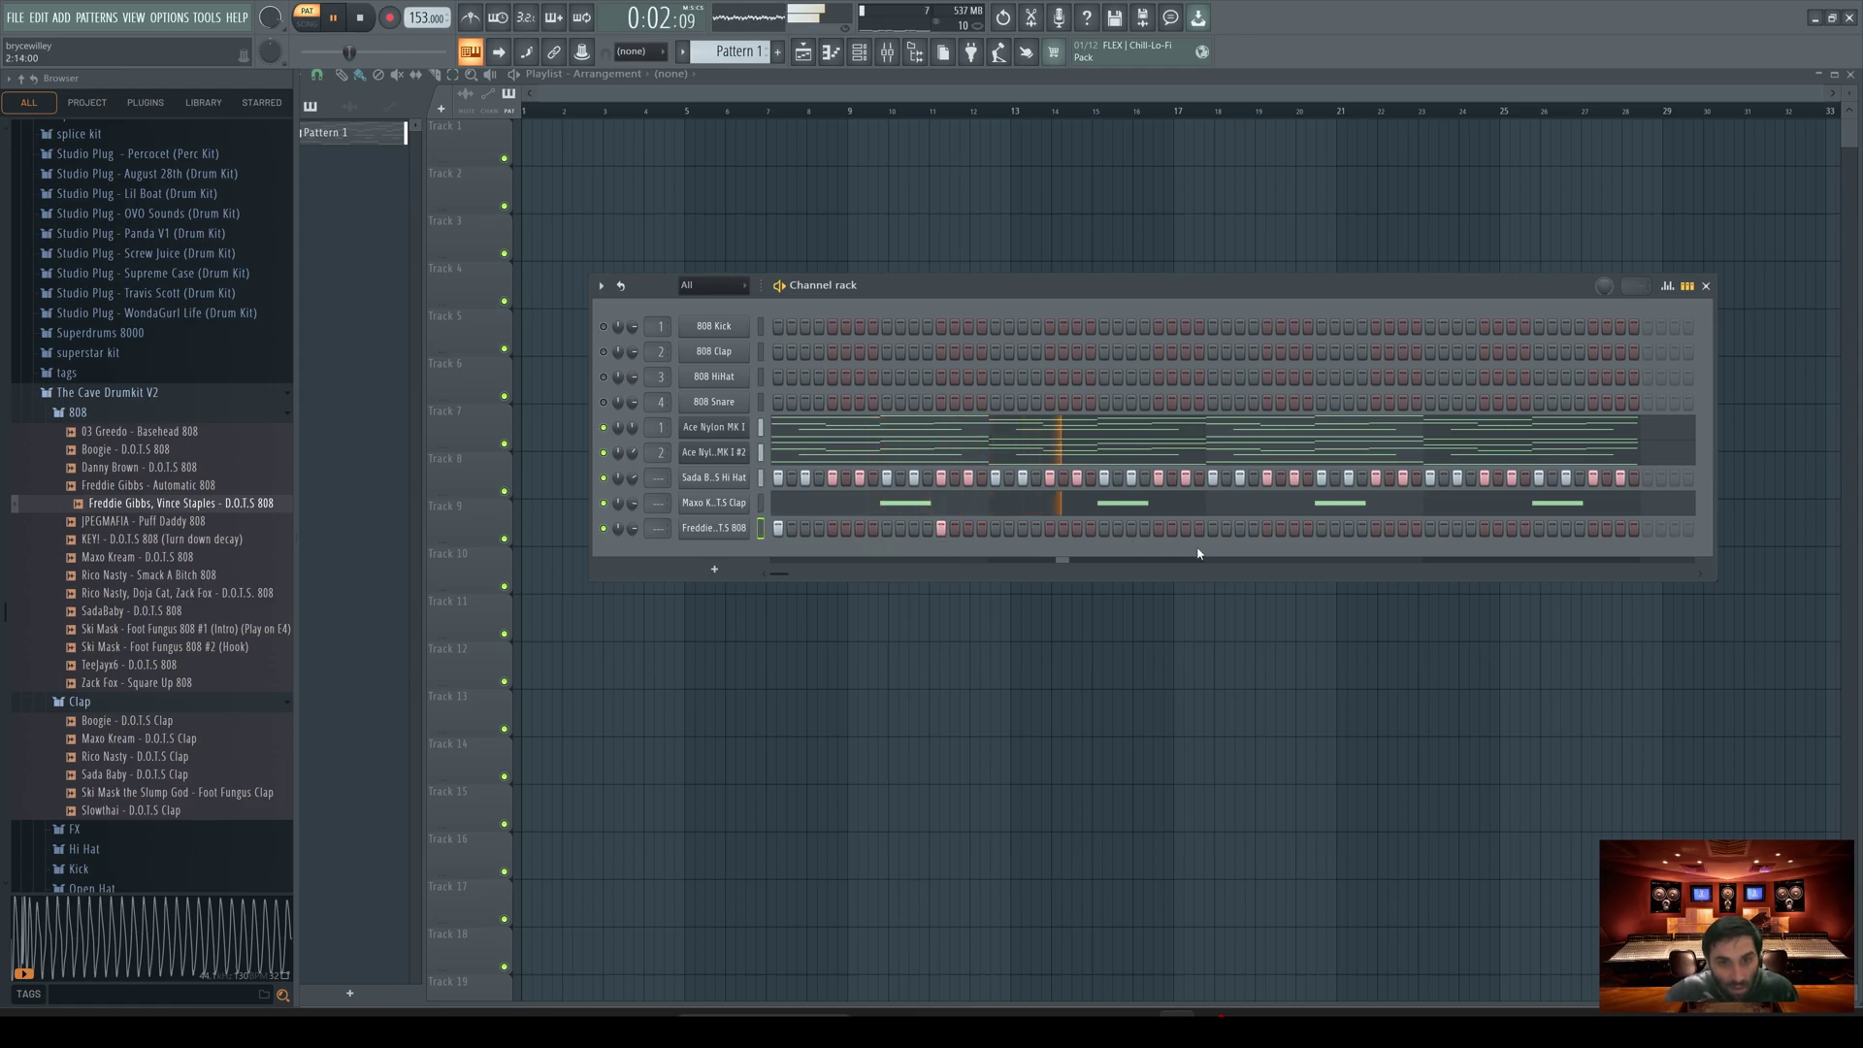
key("space")
key("space")
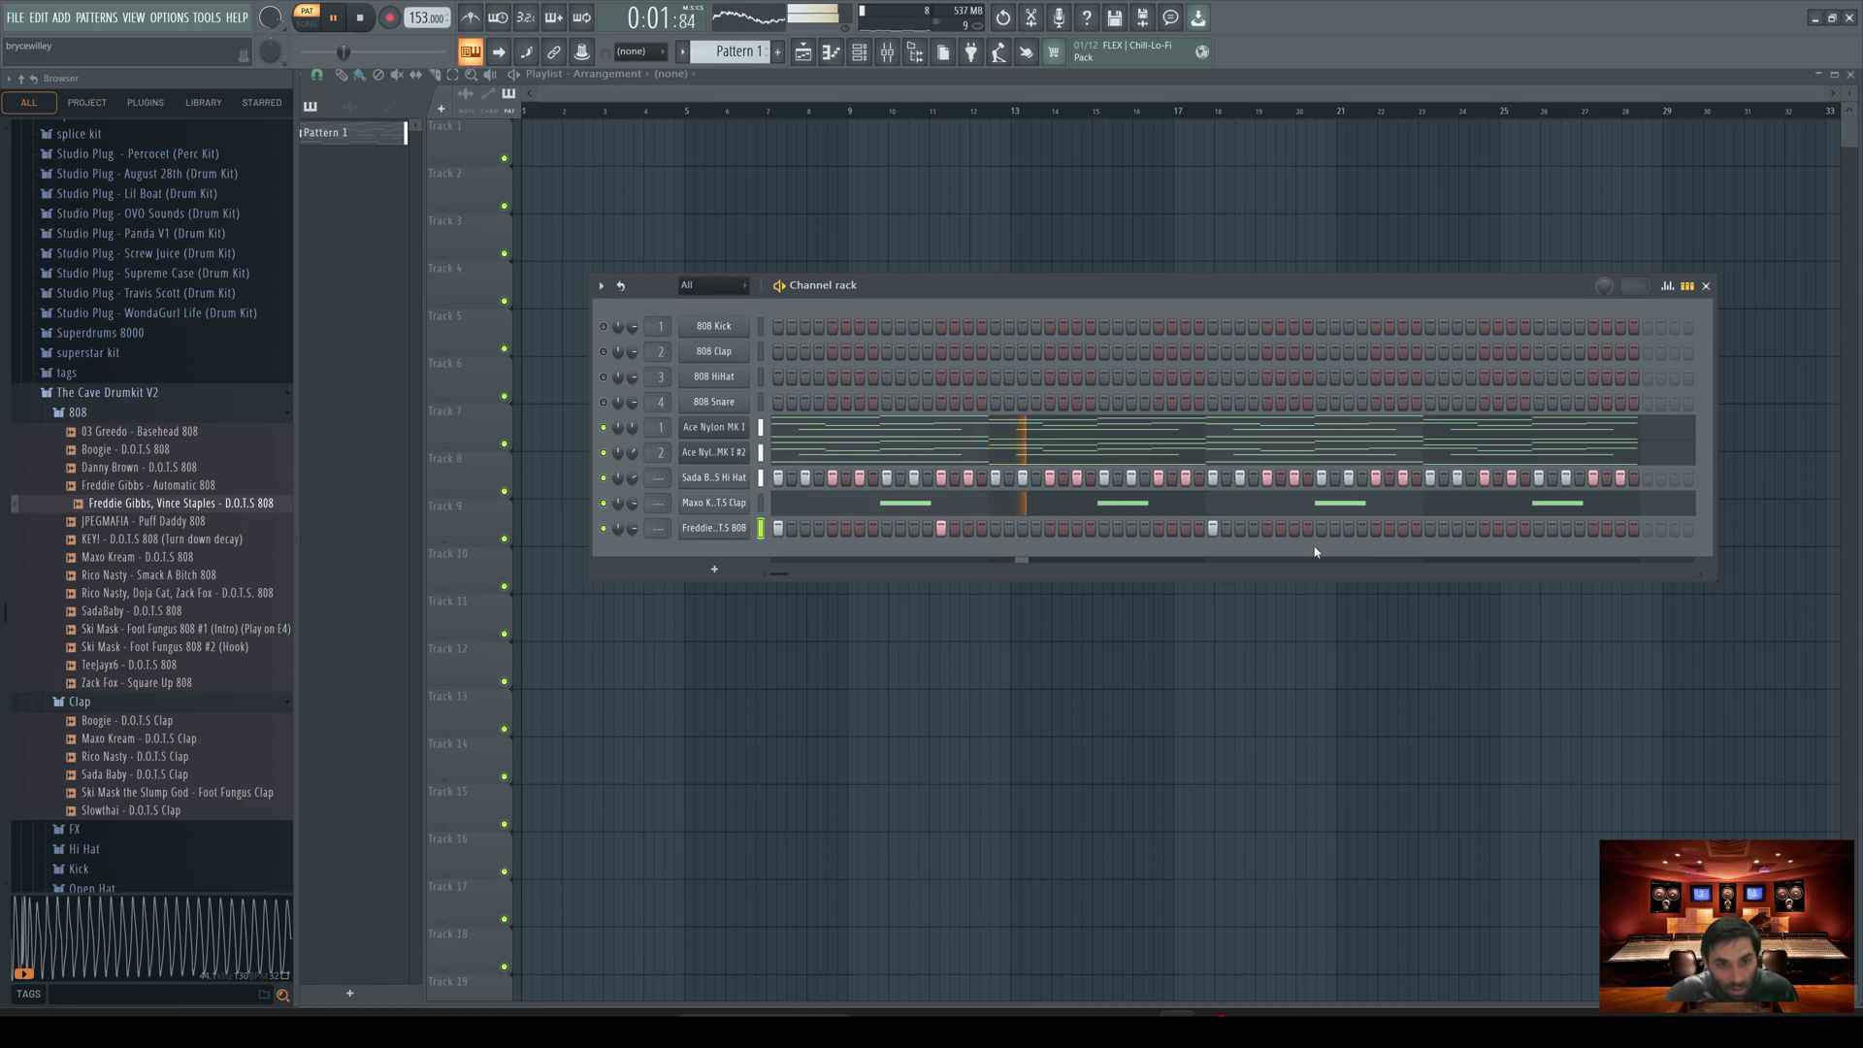
key("space")
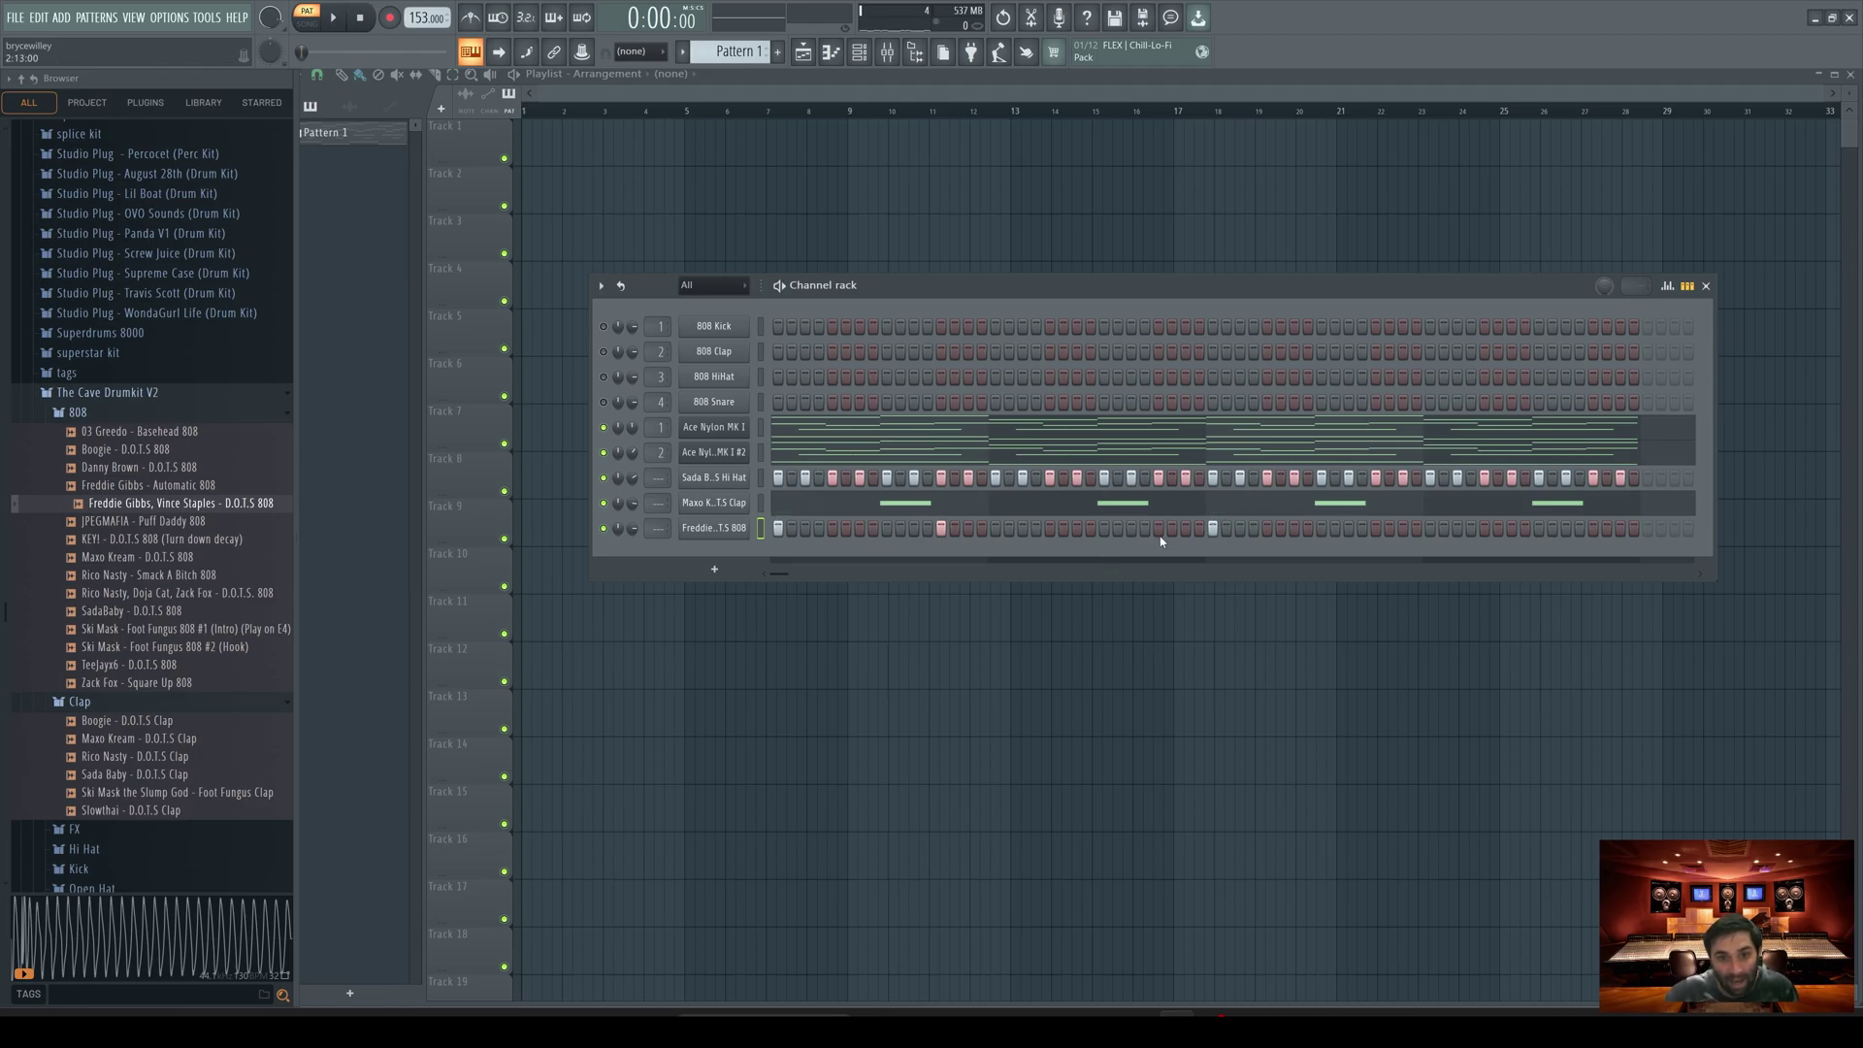
Step: In the 808 piano roll, add C#5 and C5 notes at the end of bar 4 and nudge C#5 earlier
right_click(733, 528)
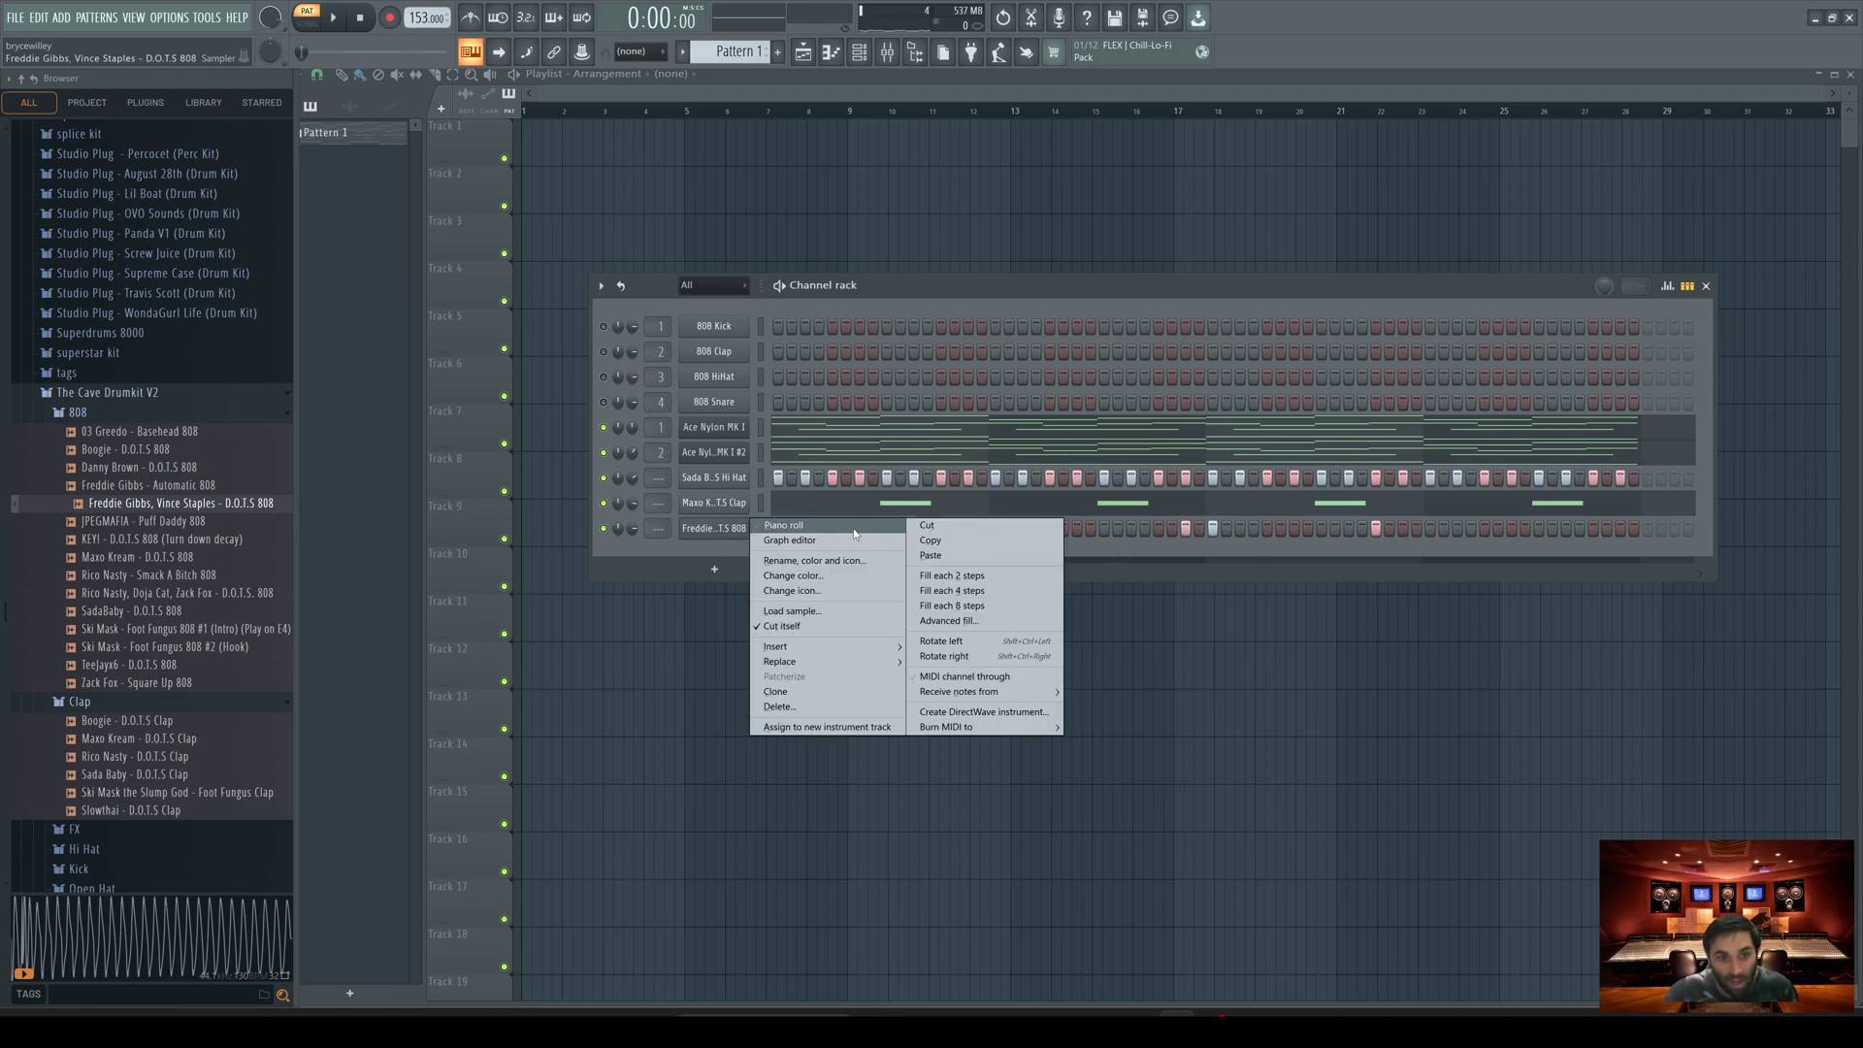
left_click(772, 534)
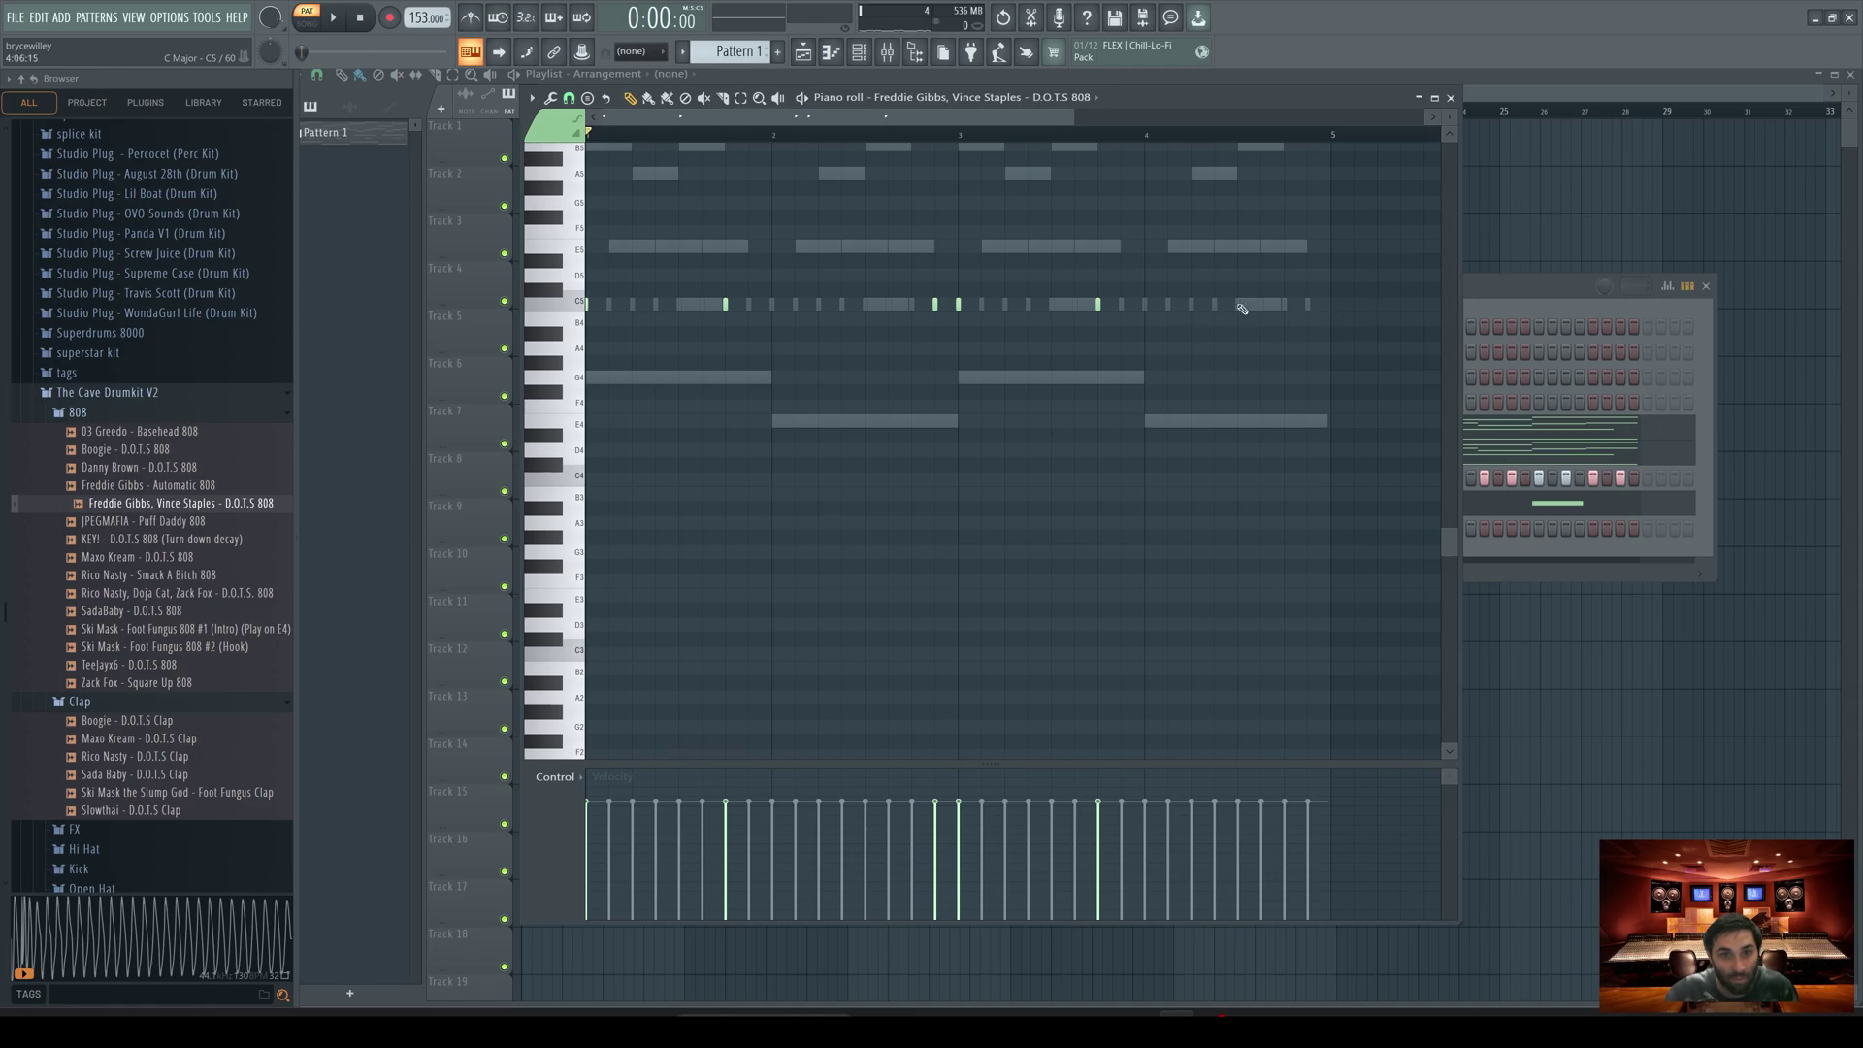
key("space")
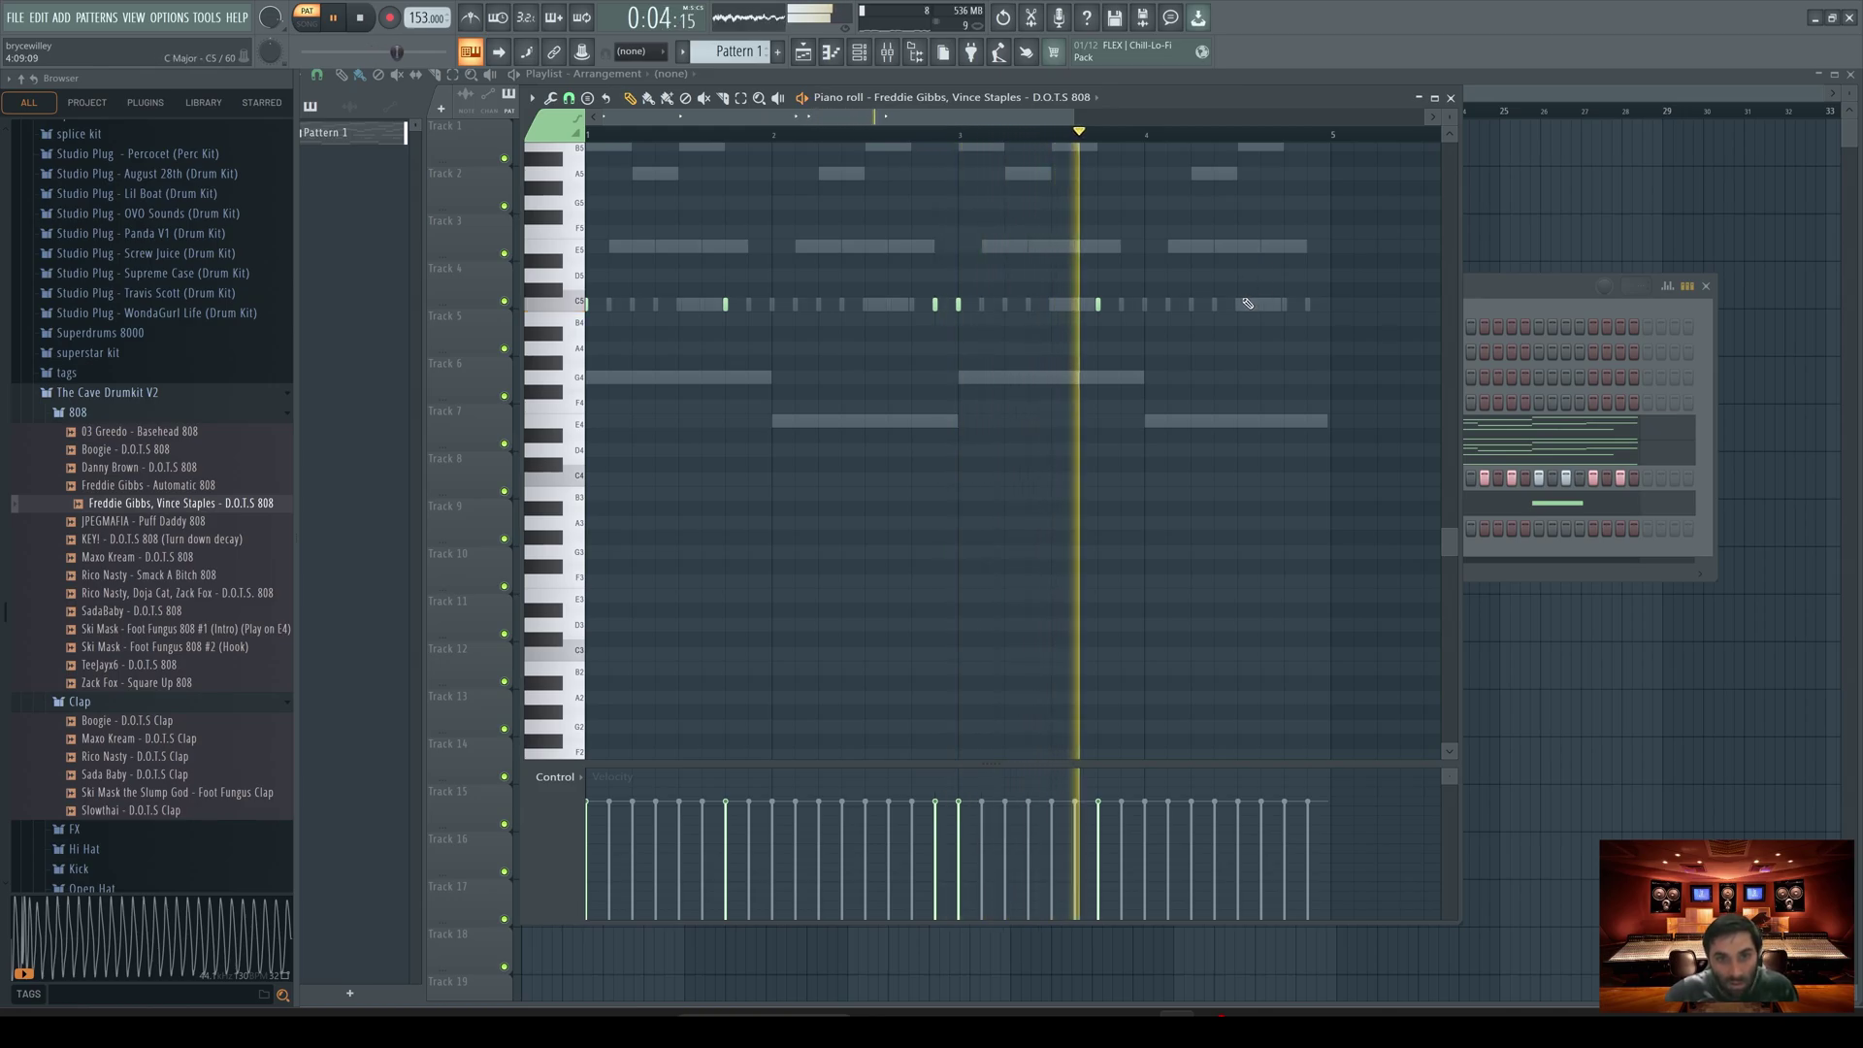
left_click(1266, 289)
left_click(1291, 304)
key("space")
mouse_move(1295, 290)
left_mouse_down()
mouse_move(1271, 289)
mouse_move(1295, 290)
left_mouse_up()
key("space")
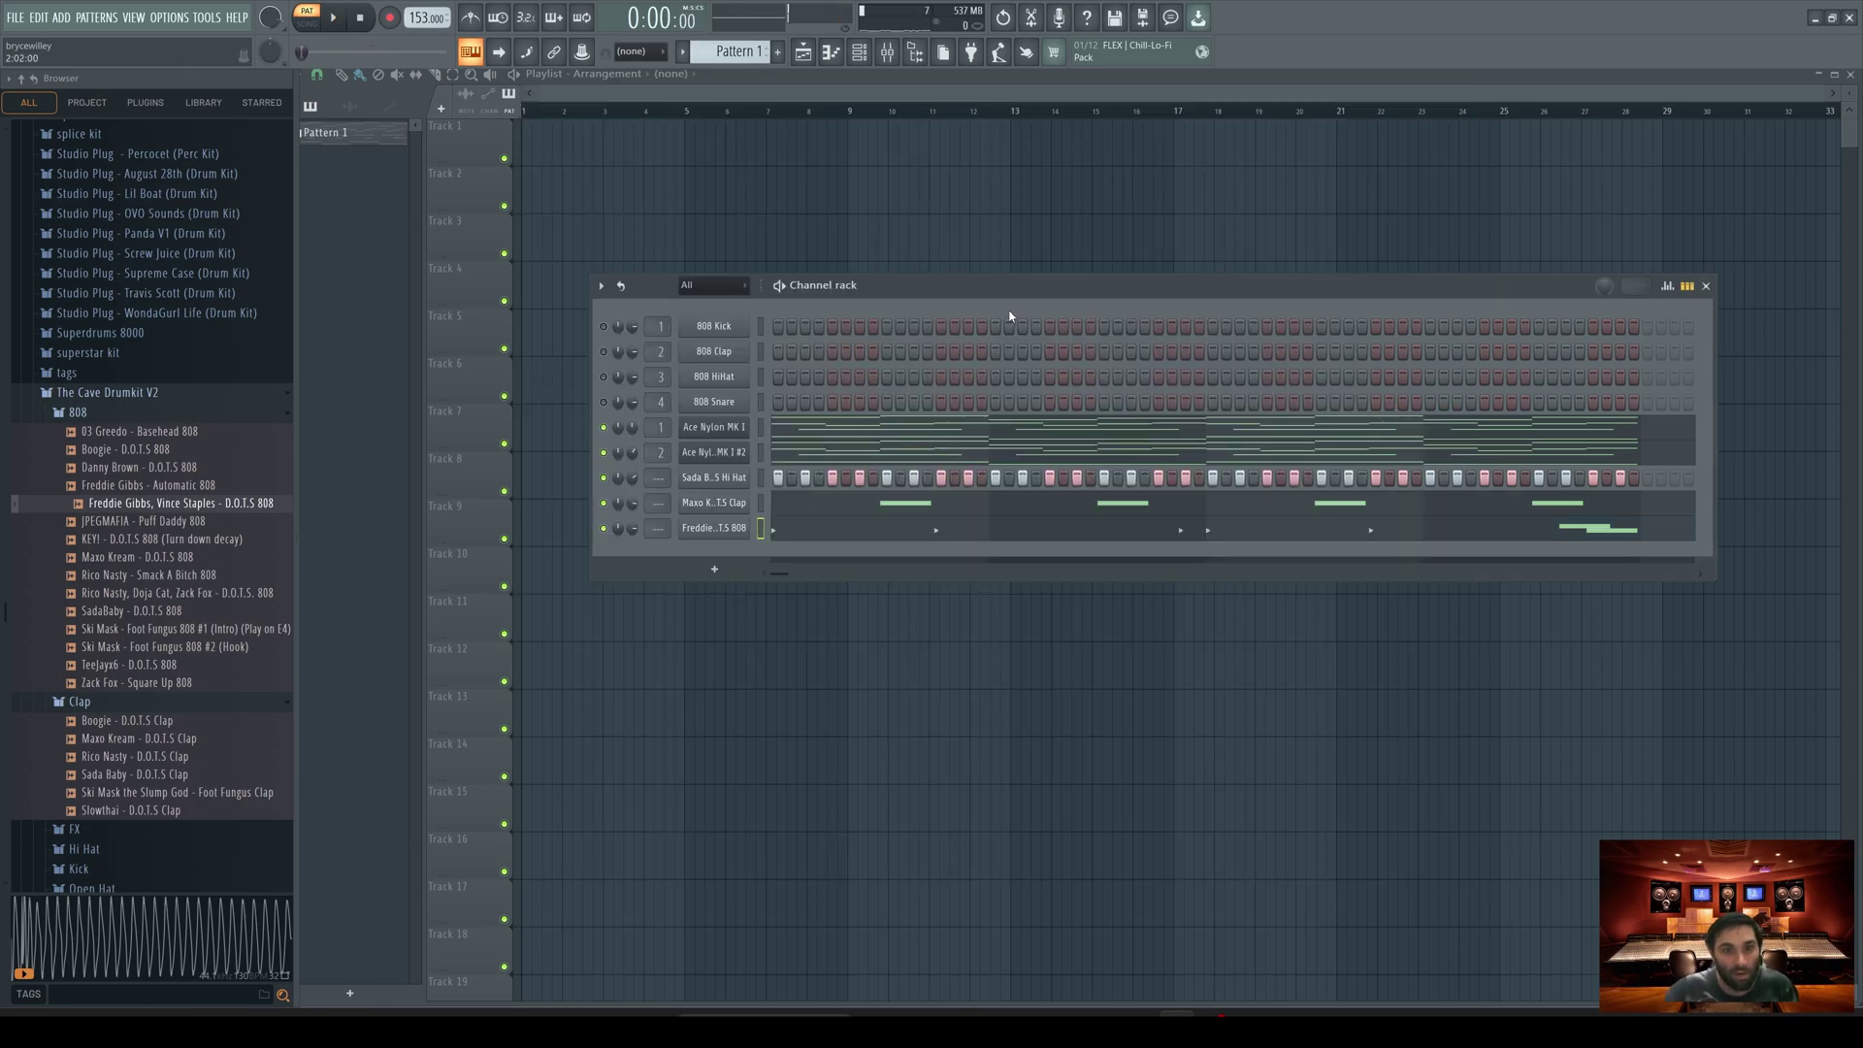
left_click_drag(1019, 288, 1013, 213)
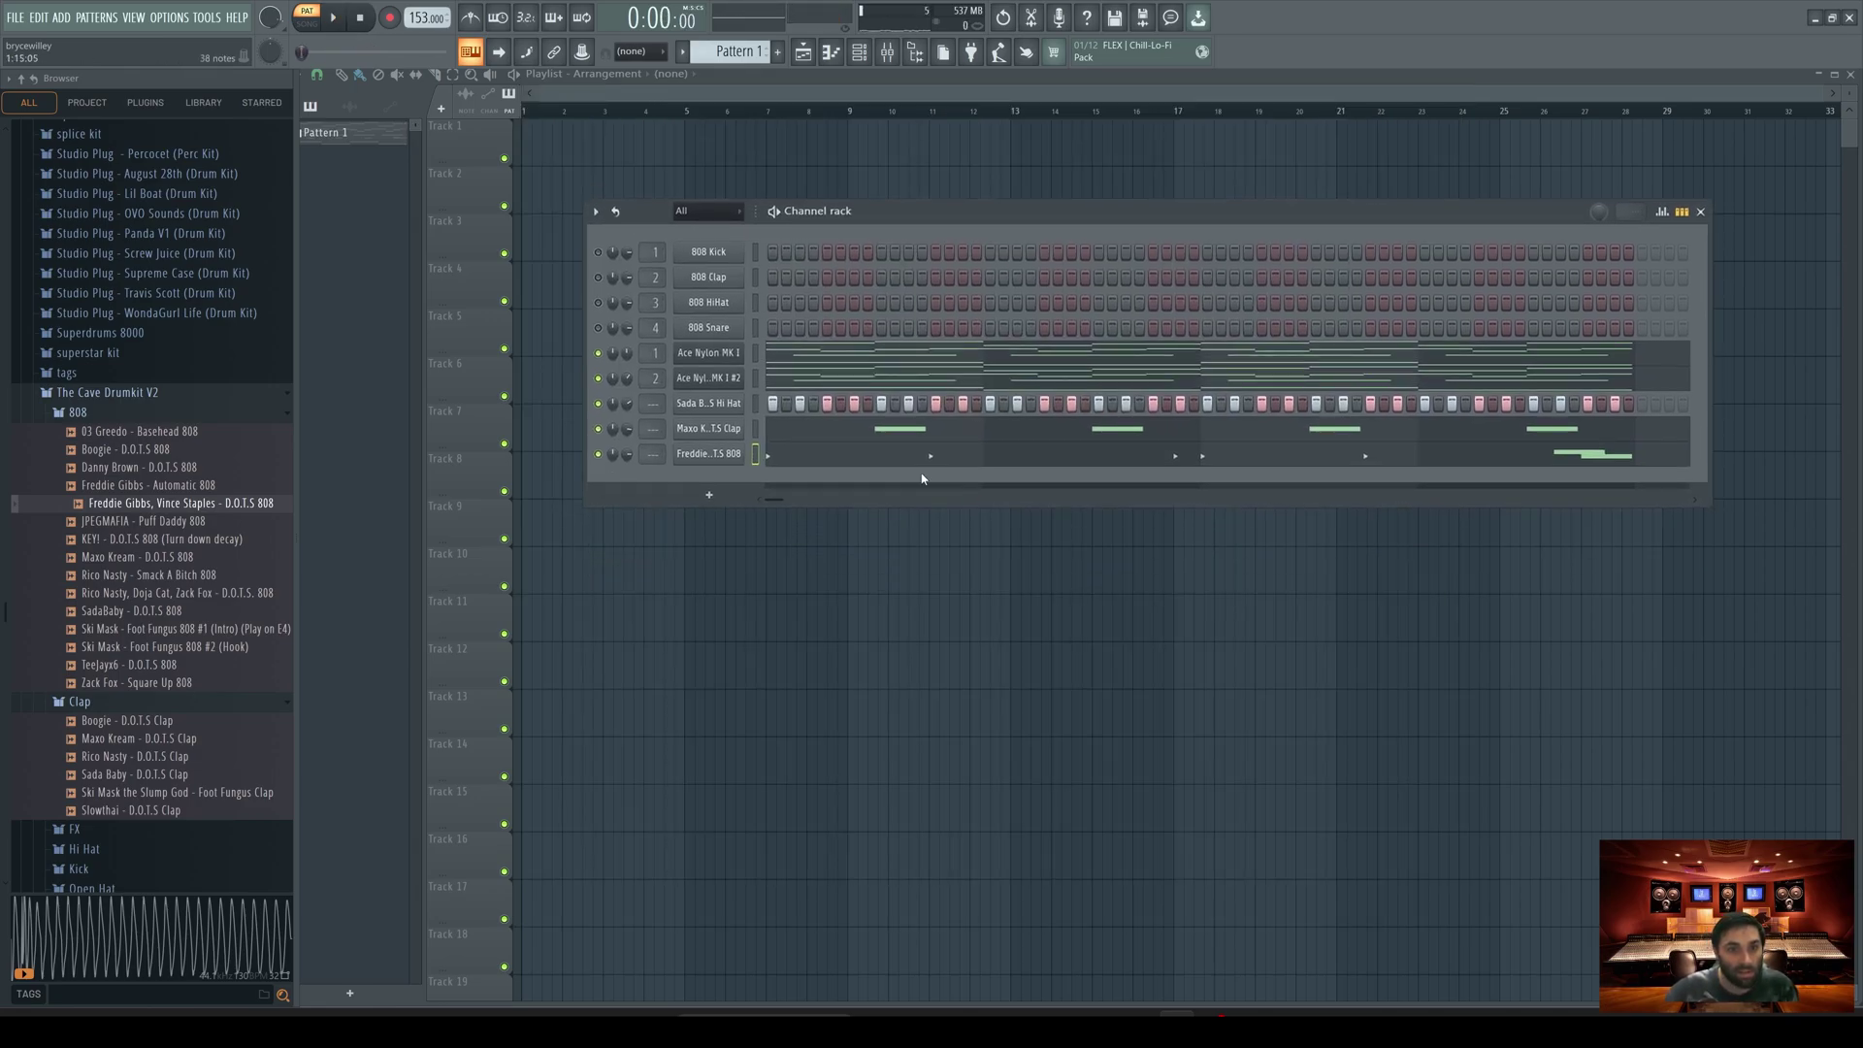
Step: Add the Rico Nasty D.O.T.S Kick from the Kick folder as a new channel
left_click(77, 411)
left_click(80, 599)
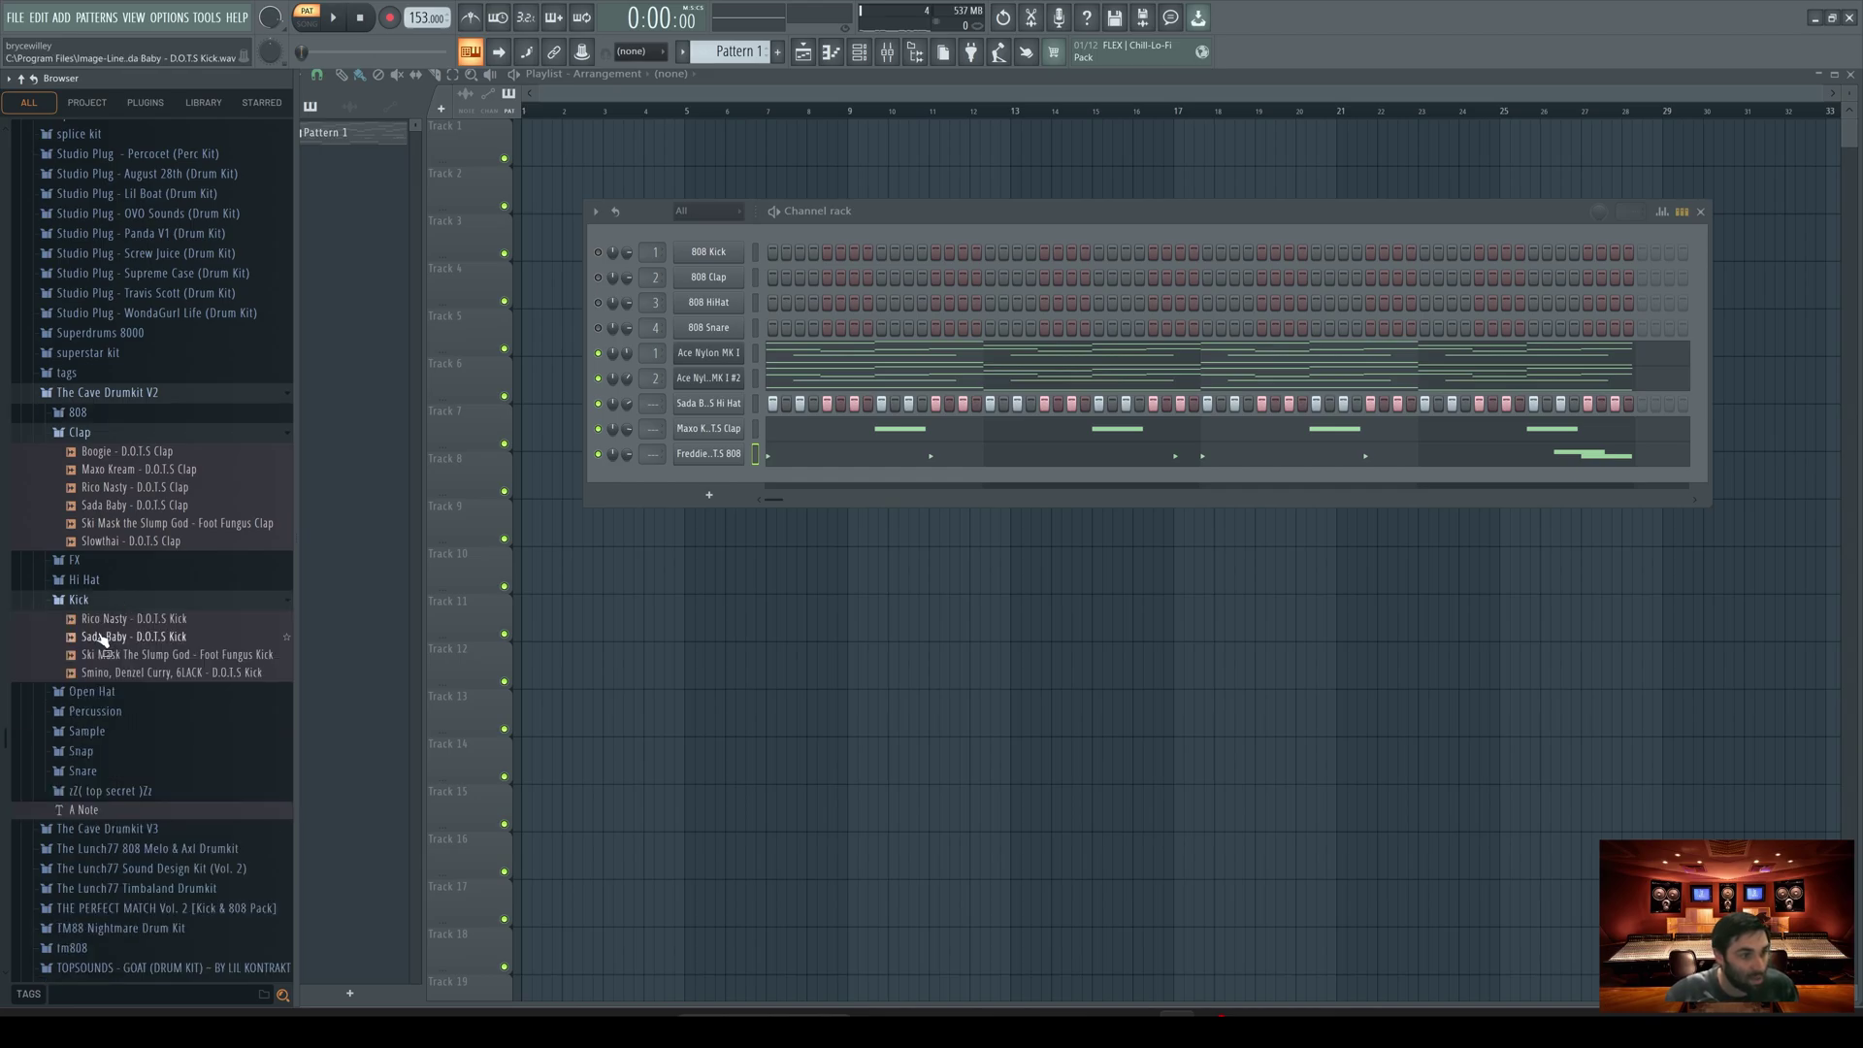
left_click(112, 636)
left_click_drag(129, 621, 718, 472)
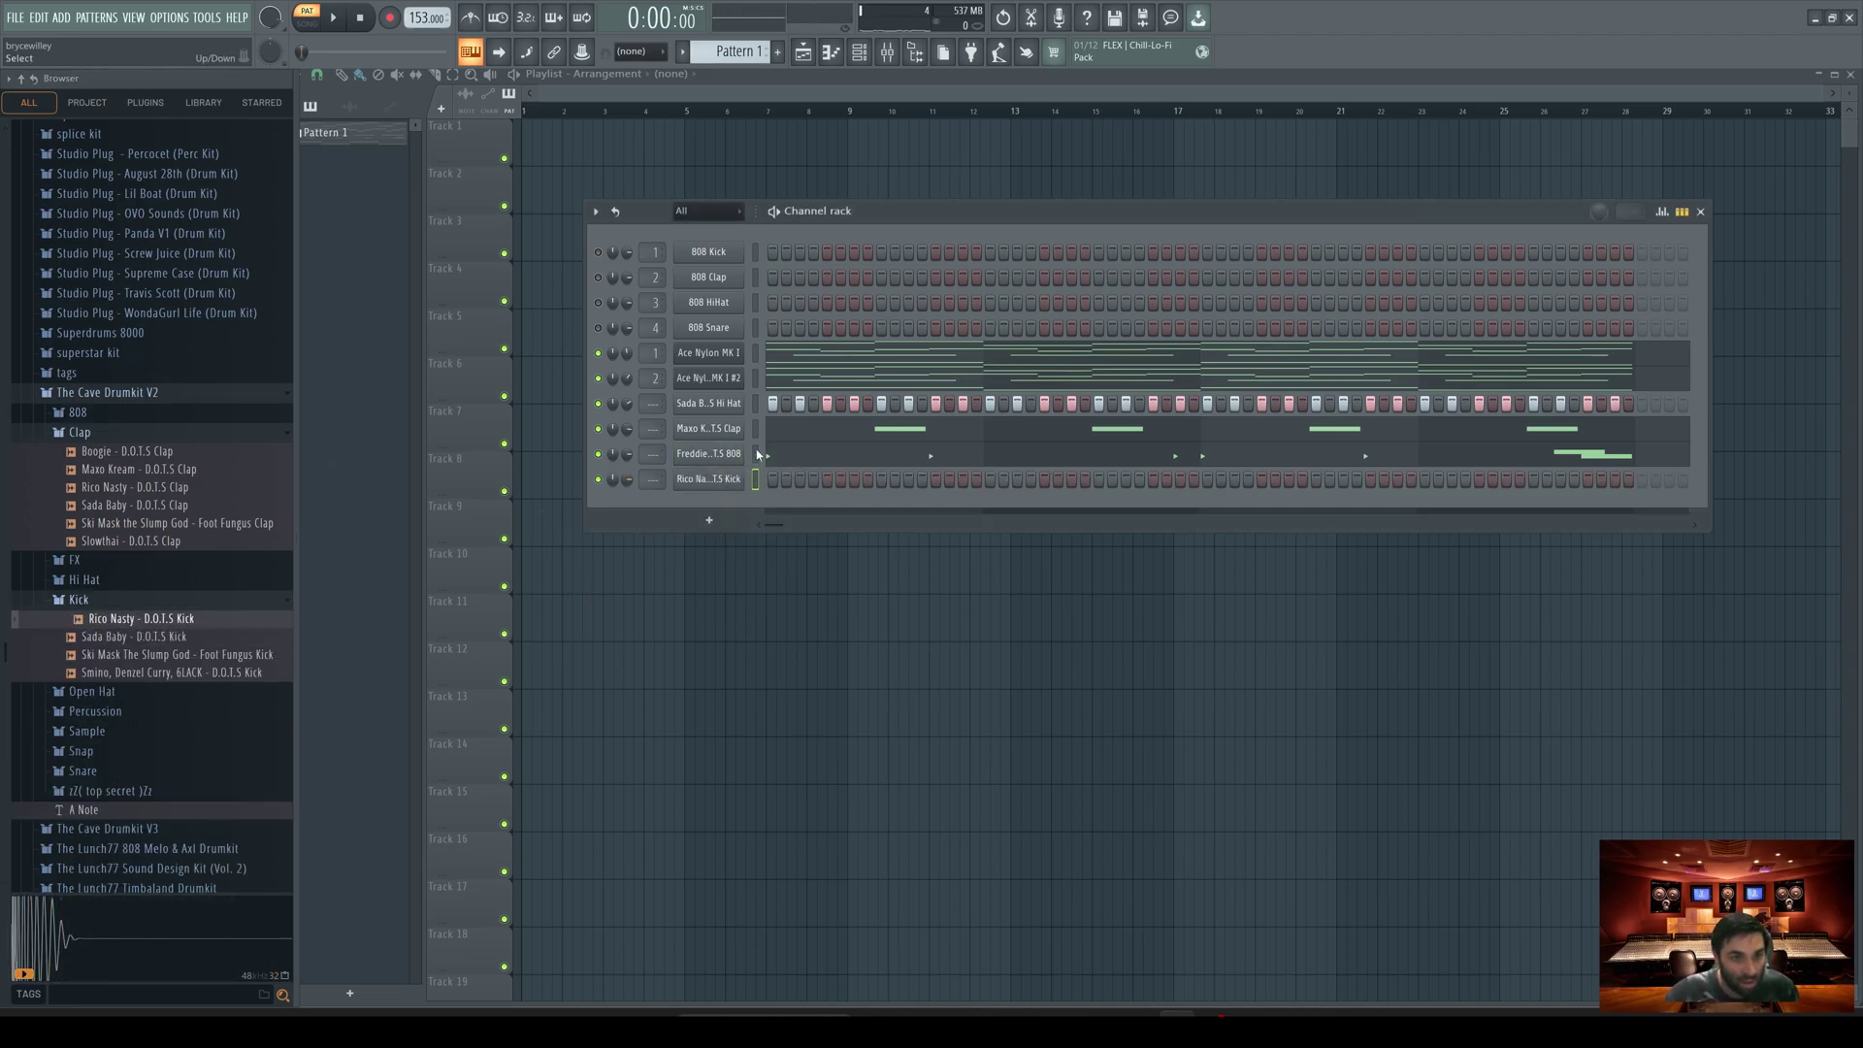
Step: Paste the 808's notes onto the kick channel and delete its C#5 note
key("ctrl+v")
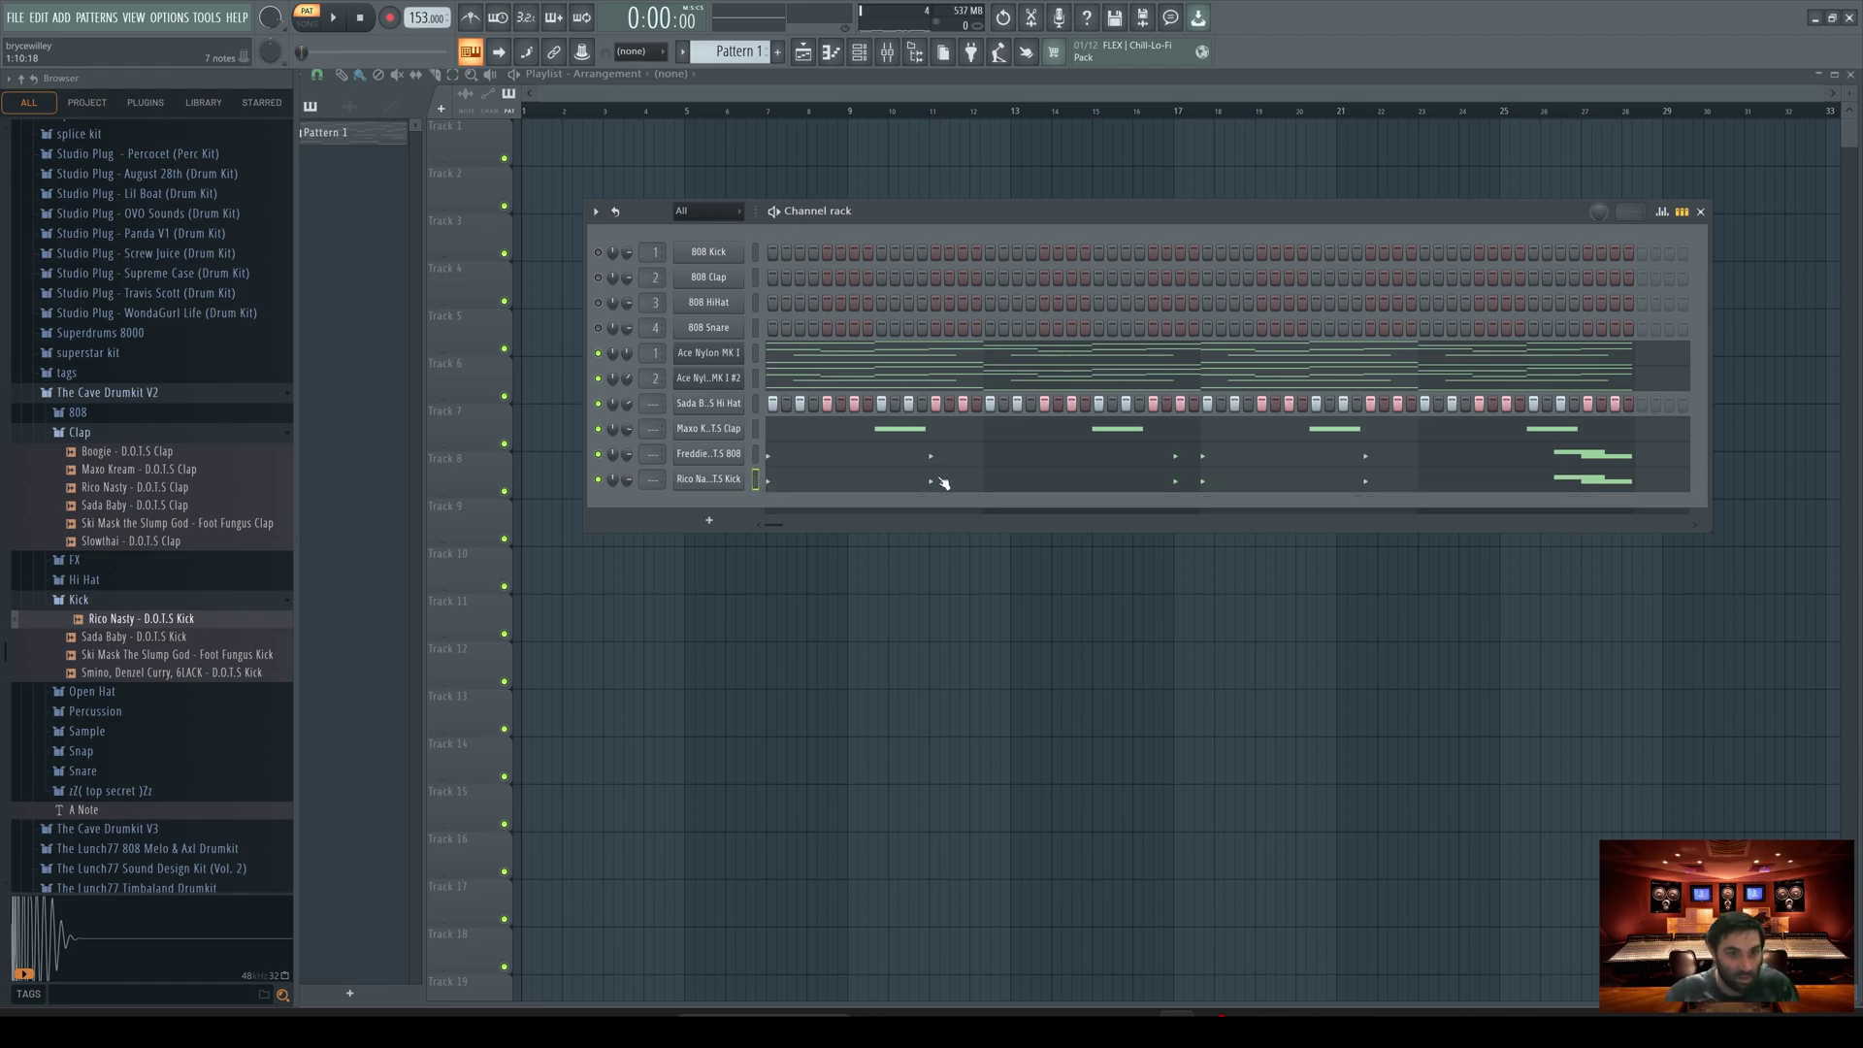
left_click(987, 480)
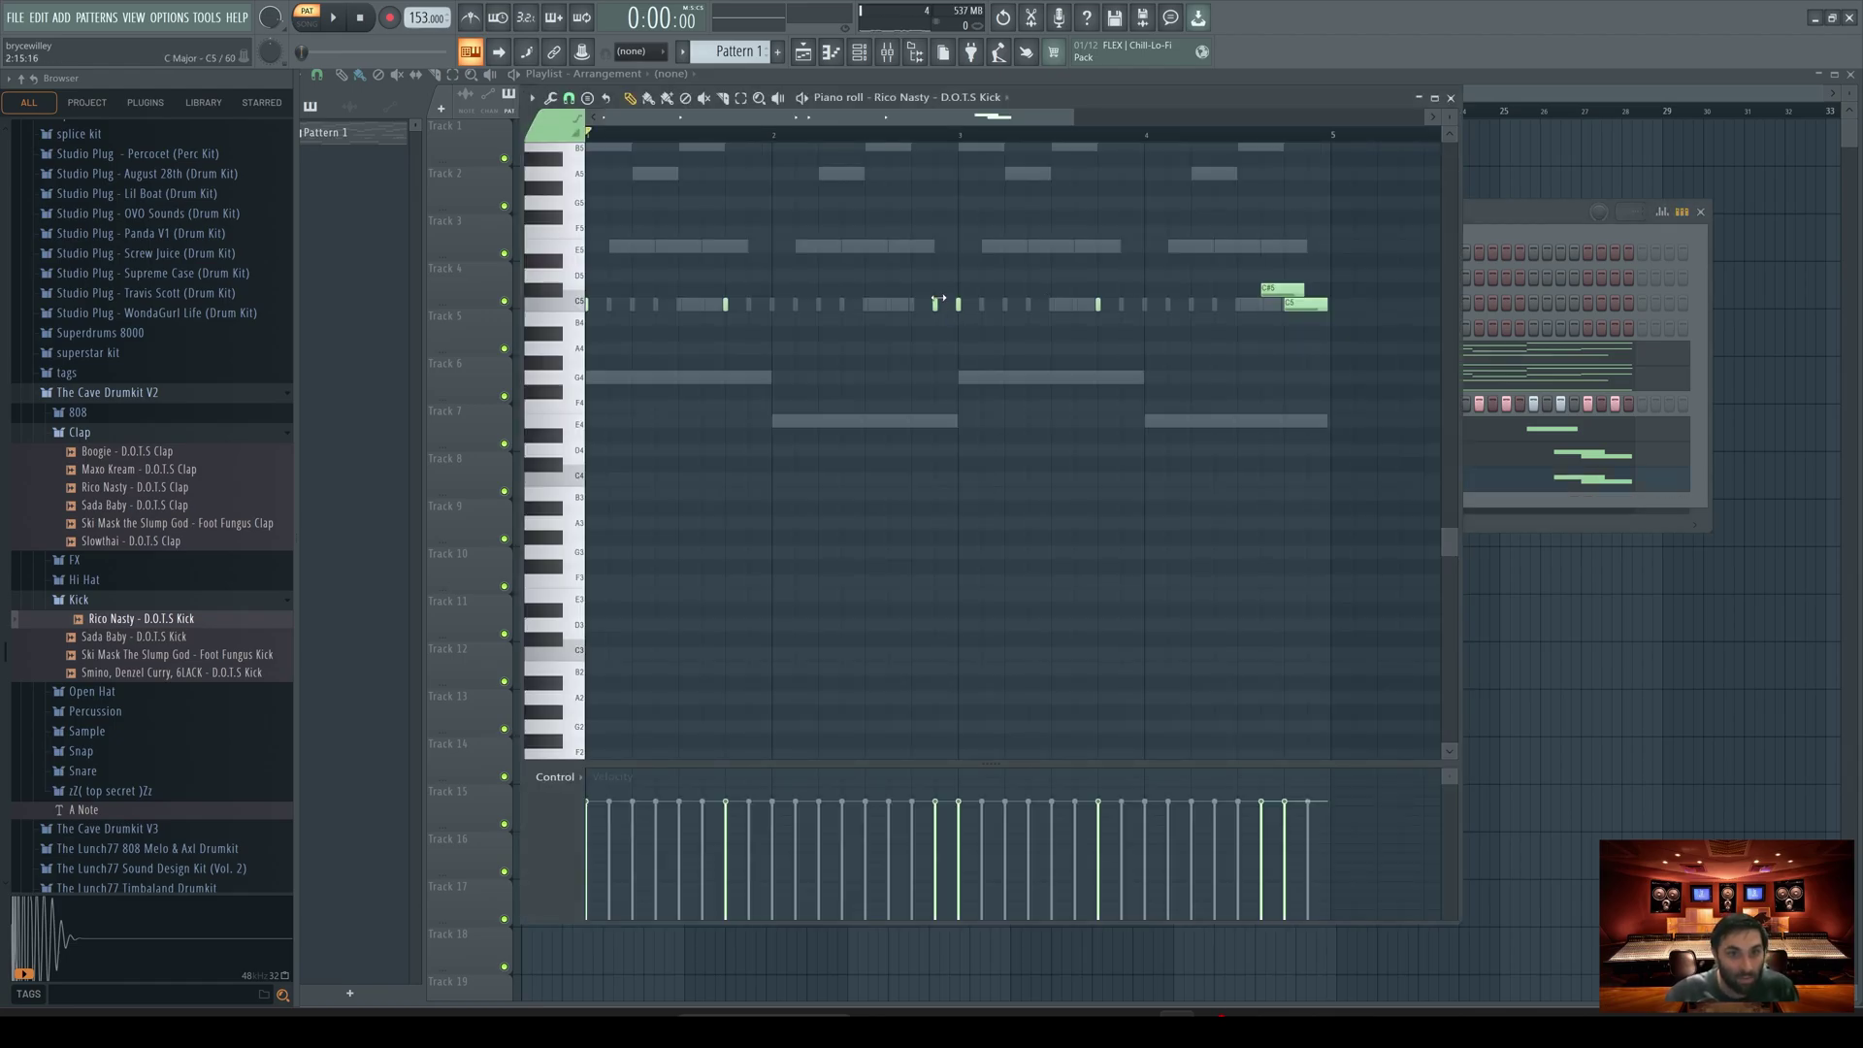
right_click(1291, 293)
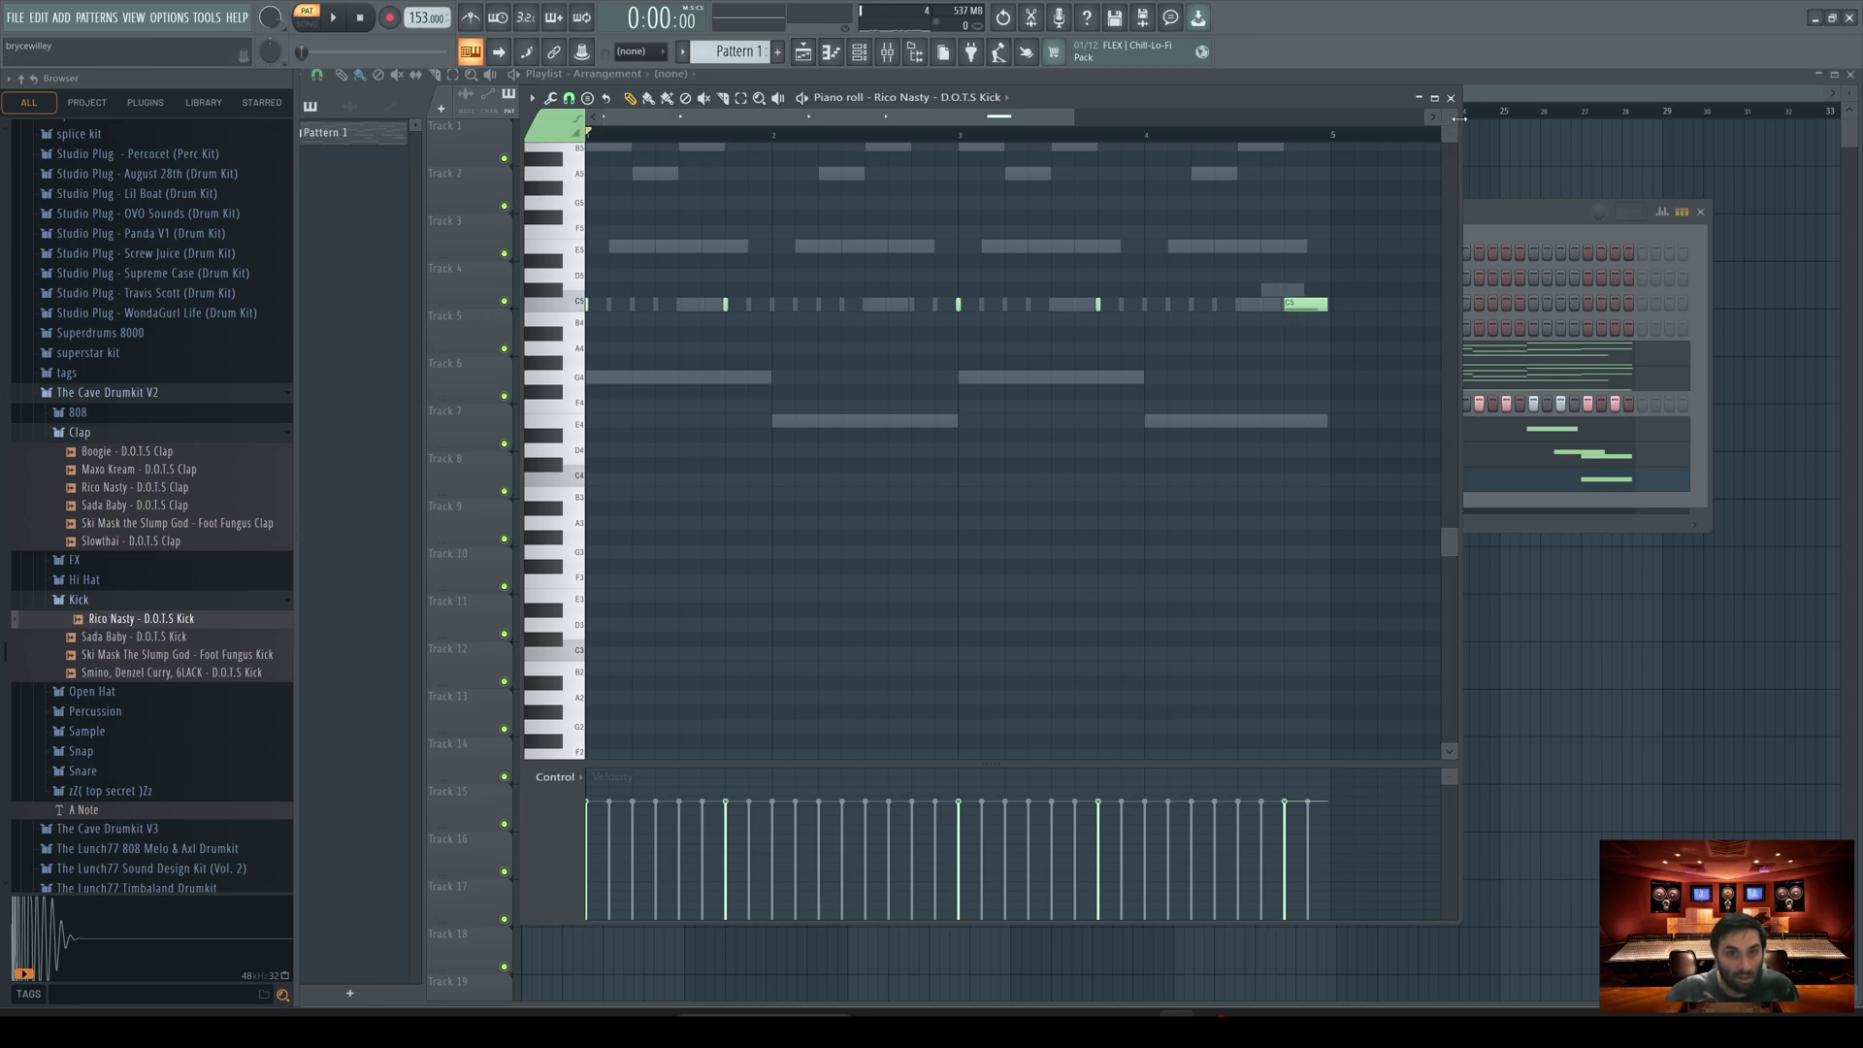
left_click(1453, 97)
key("space")
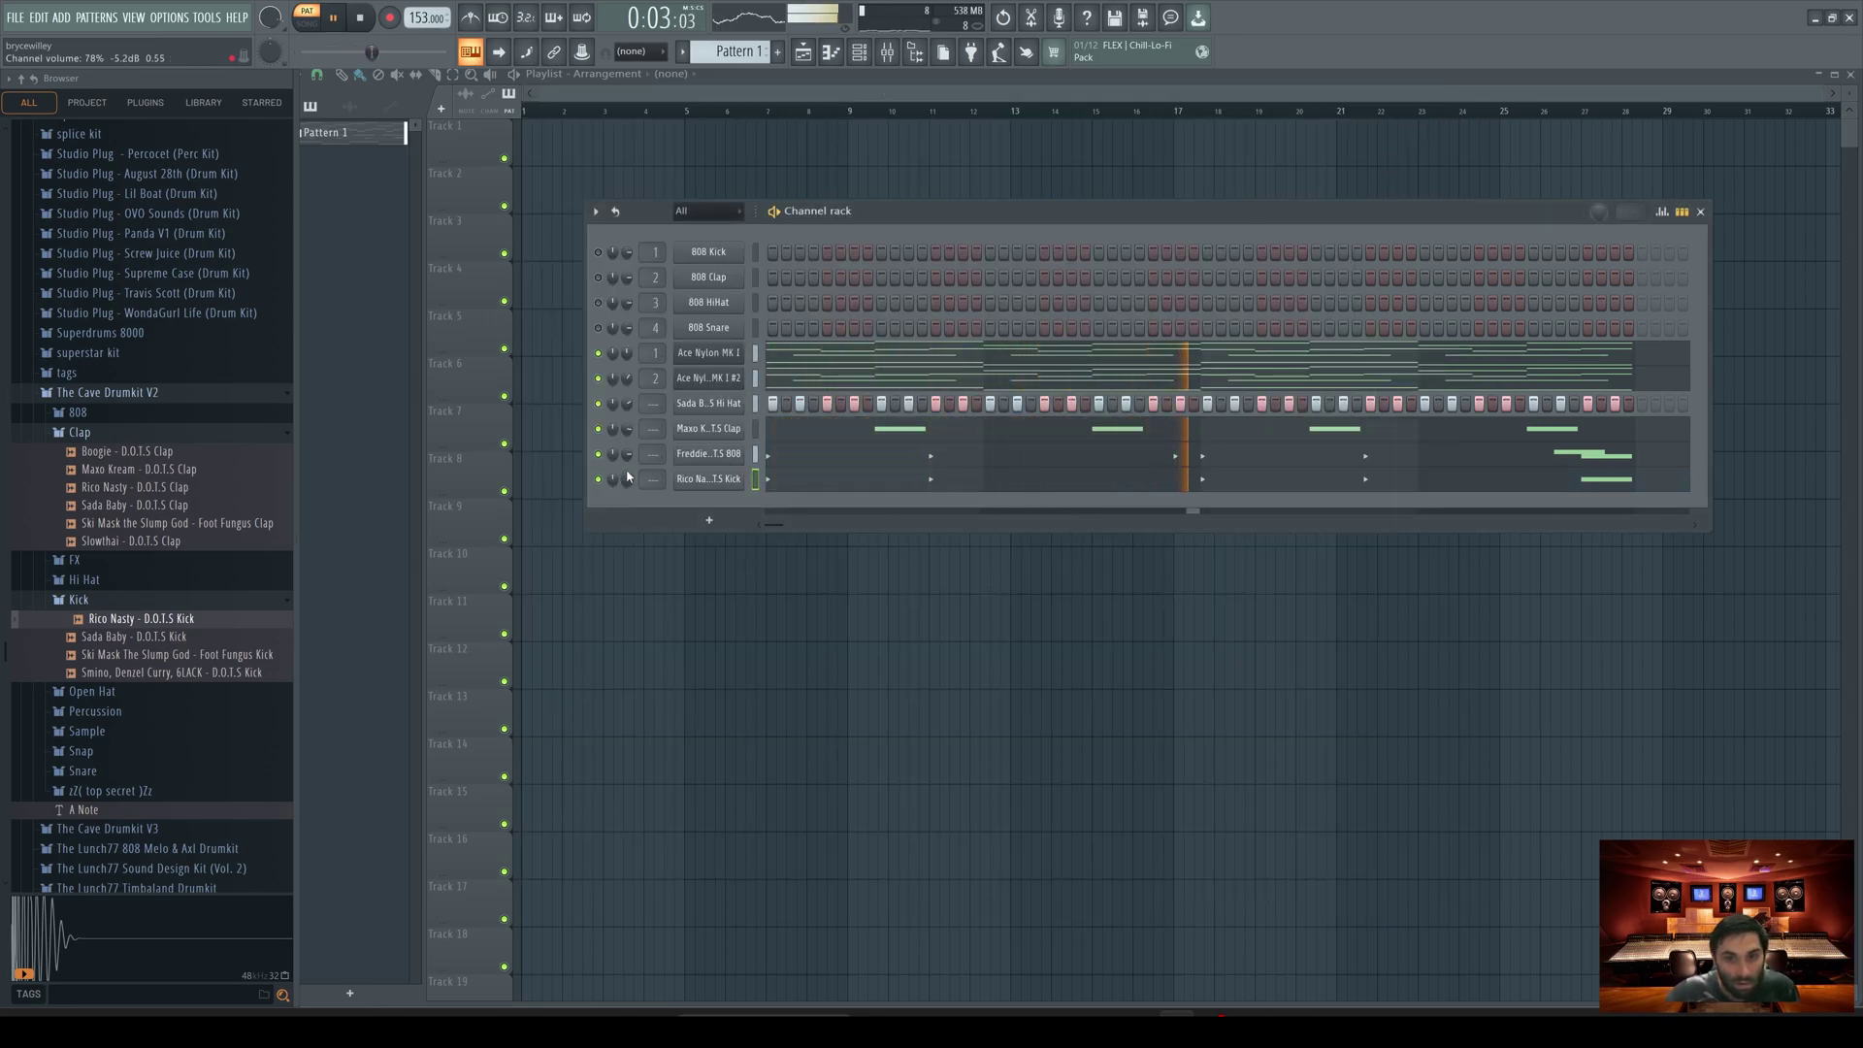
key("space")
left_click(78, 432)
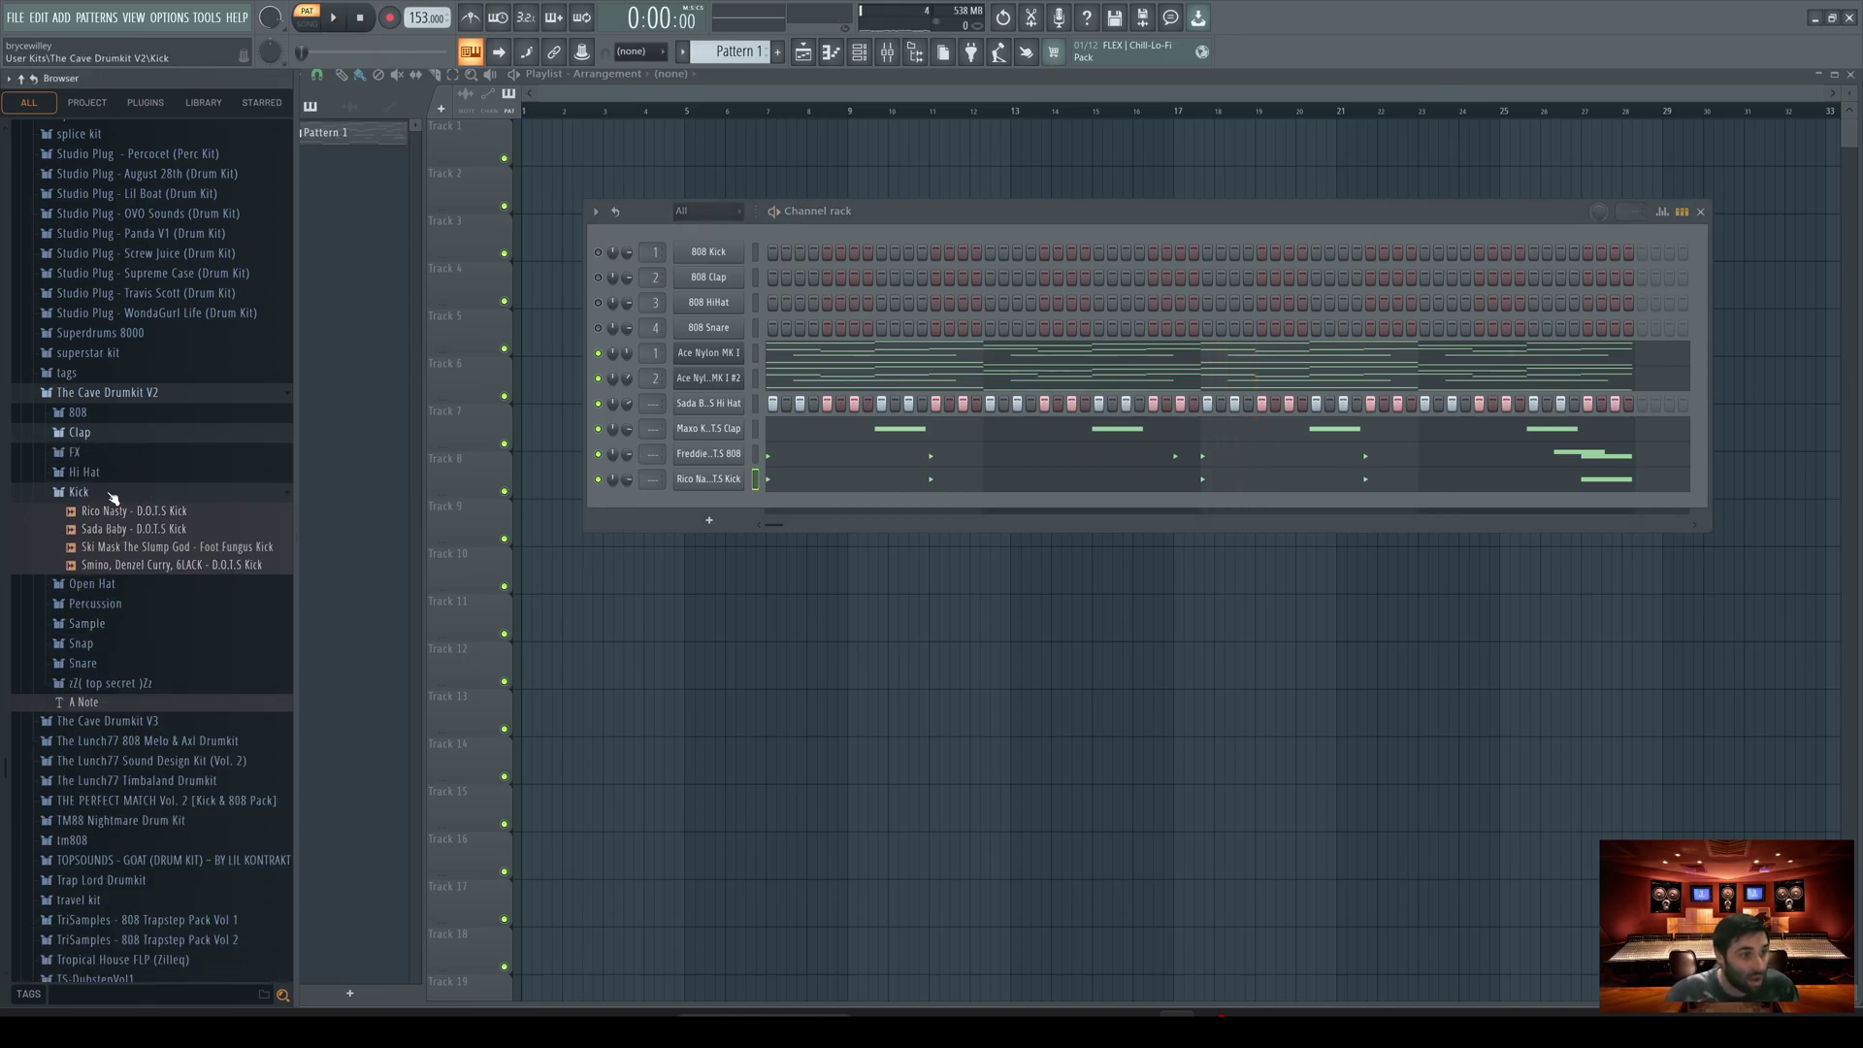
Step: Preview the Percussion samples and add Freddie Gibbs D.O.T.S Rim as a new channel
left_click(79, 492)
left_click(109, 533)
key("space")
left_click(190, 551)
key("Down")
key("Down")
key("Down")
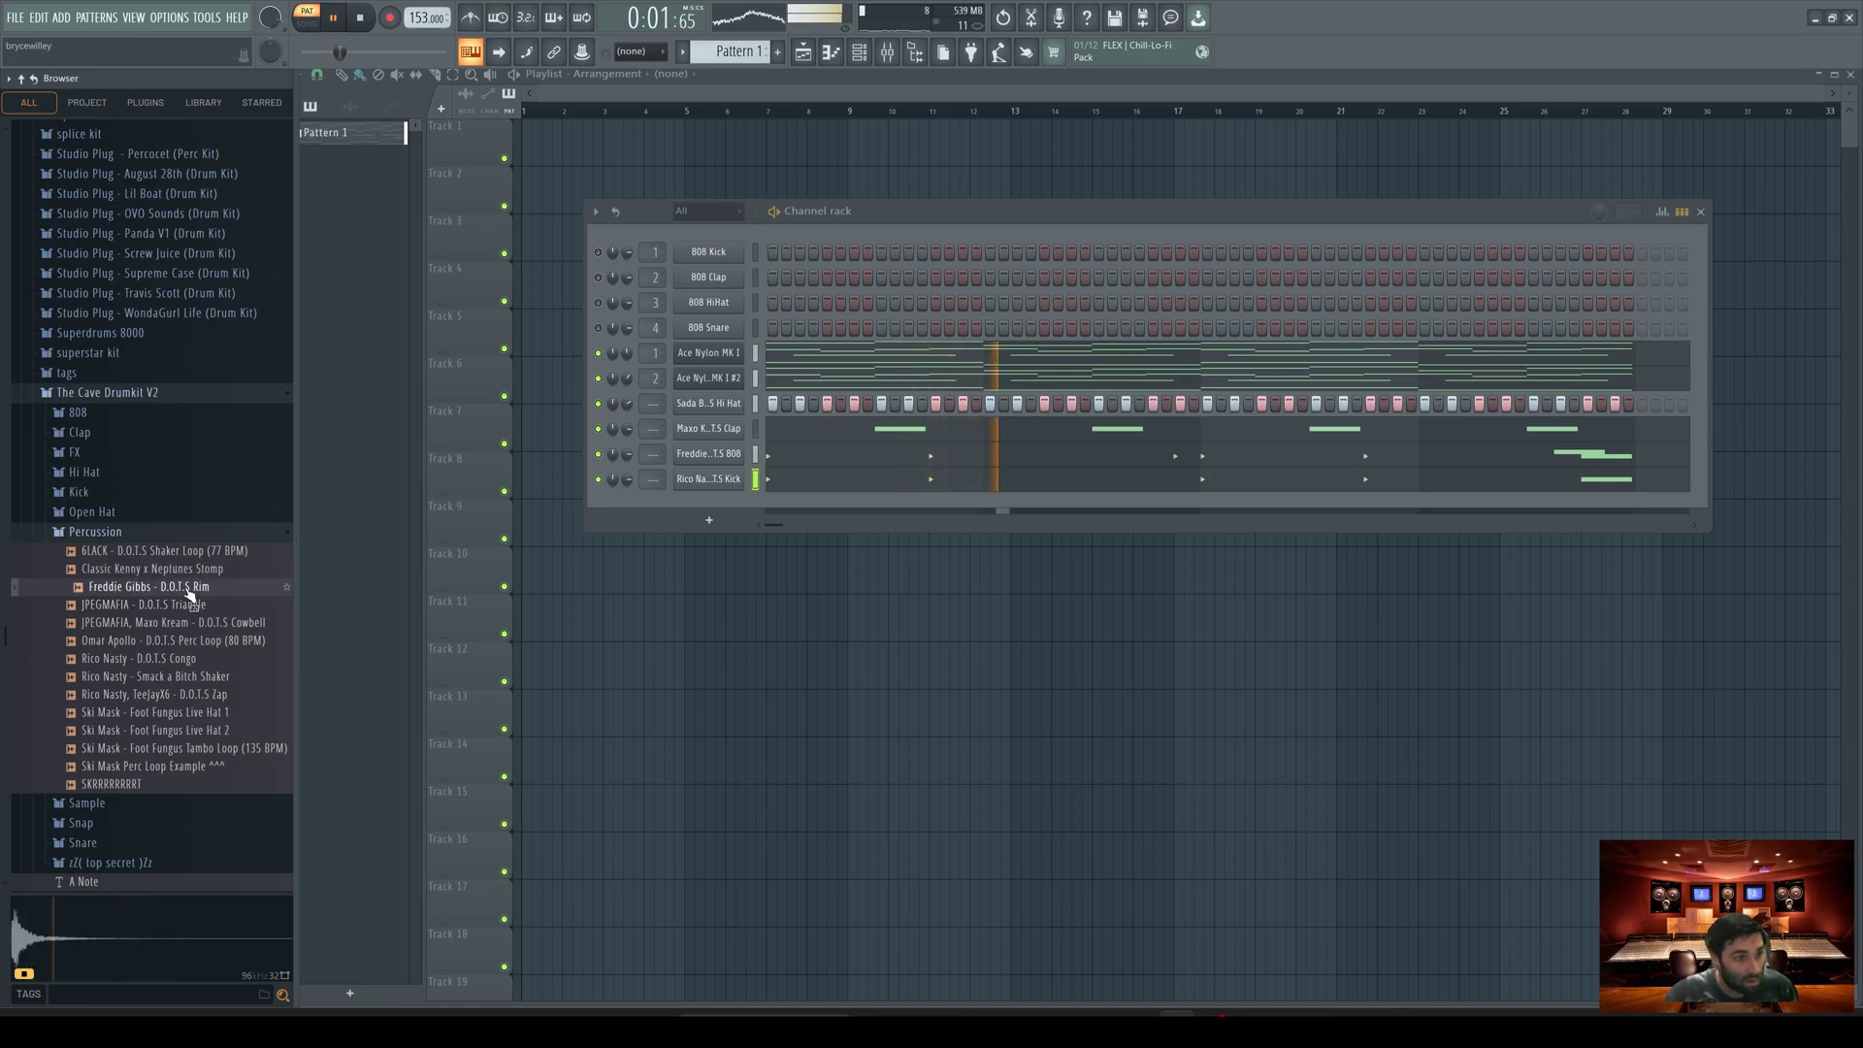
left_click(191, 588)
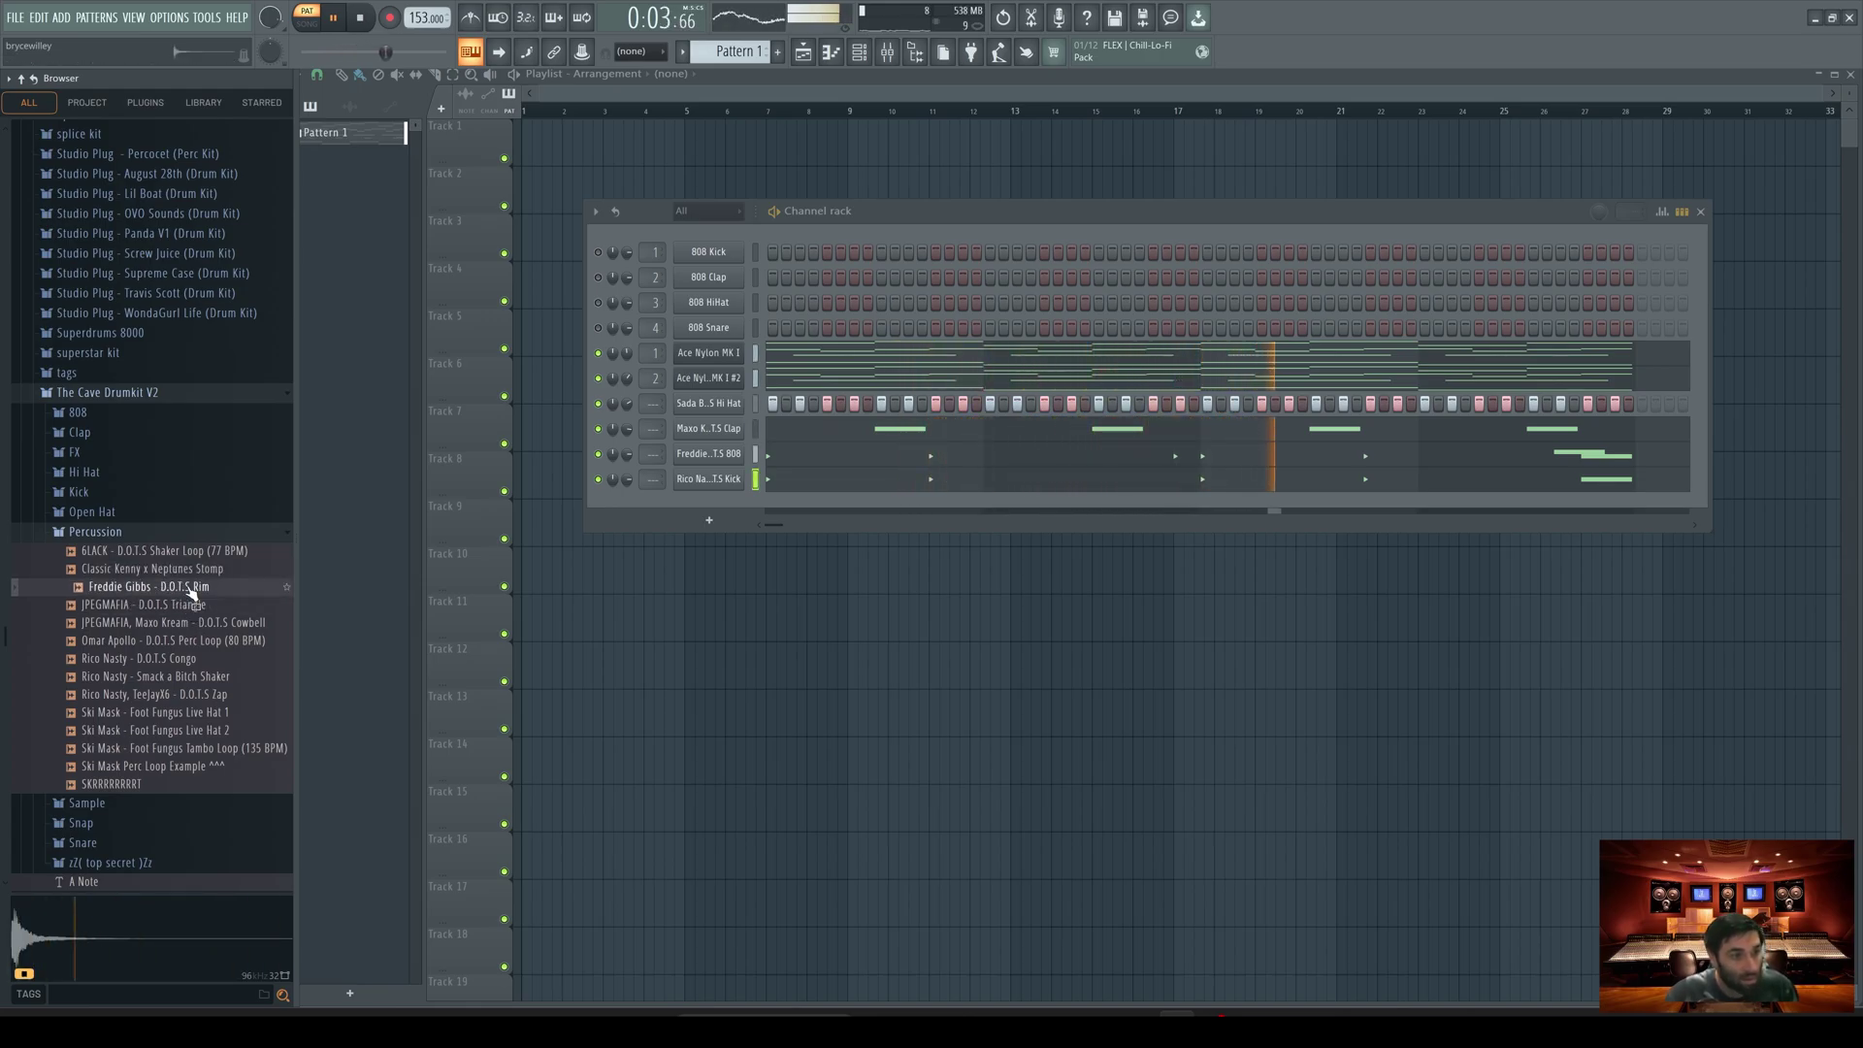
left_click_drag(191, 588, 960, 505)
key("space")
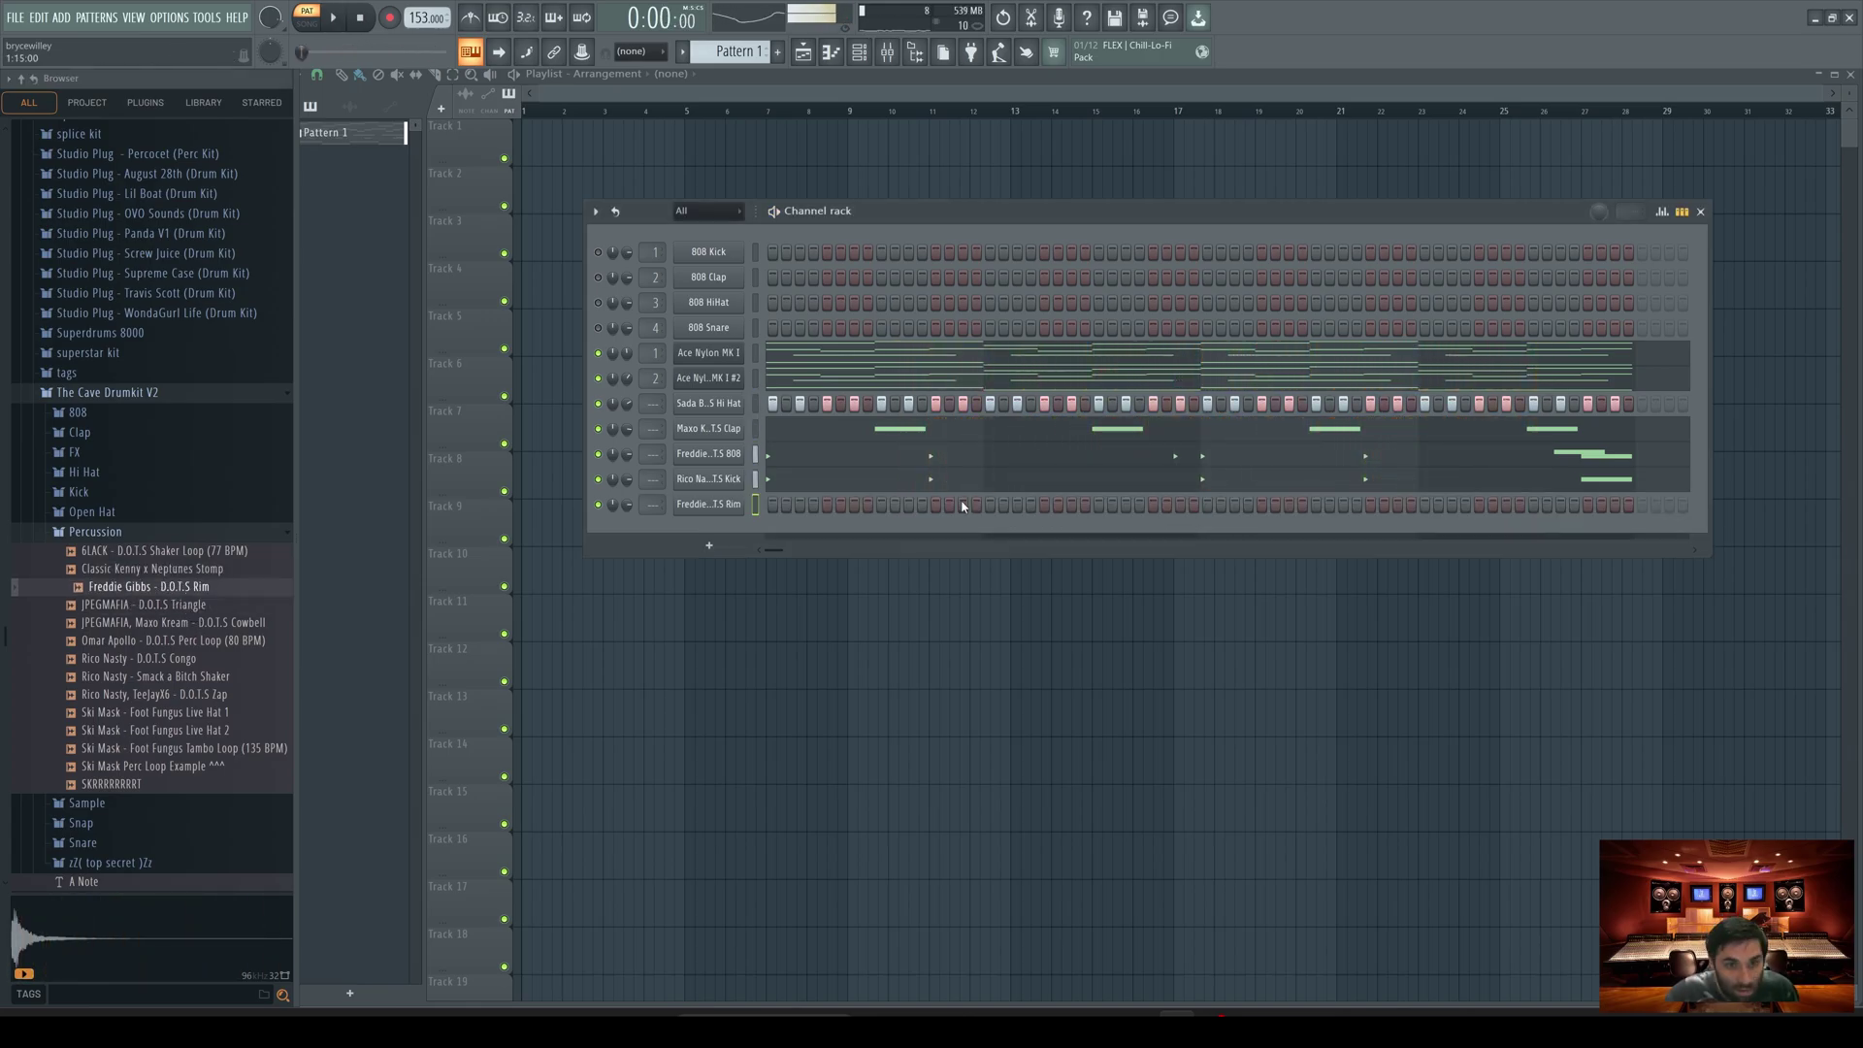
Step: Program rim hits across the four bars of the Rim channel's step row
key("space")
right_click(1005, 505)
left_click(1031, 505)
left_click(1017, 504)
right_click(1030, 504)
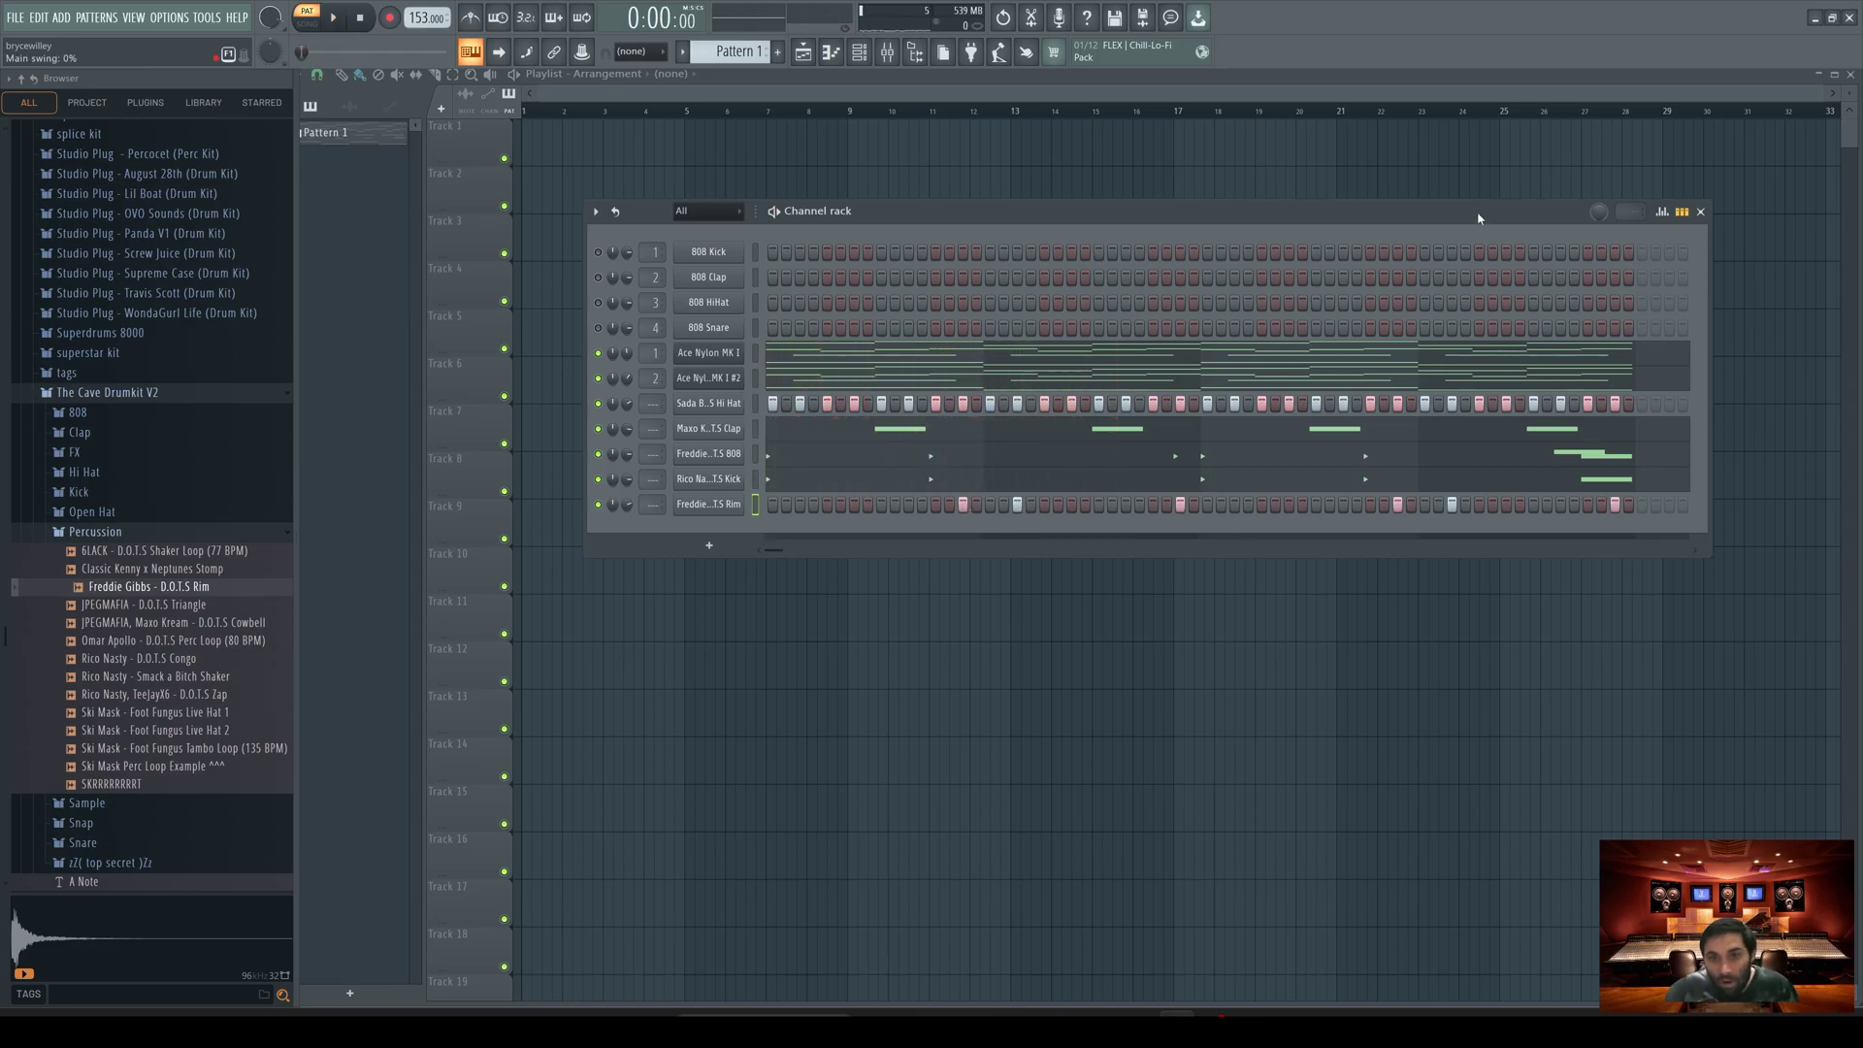
left_click_drag(1478, 215, 1483, 210)
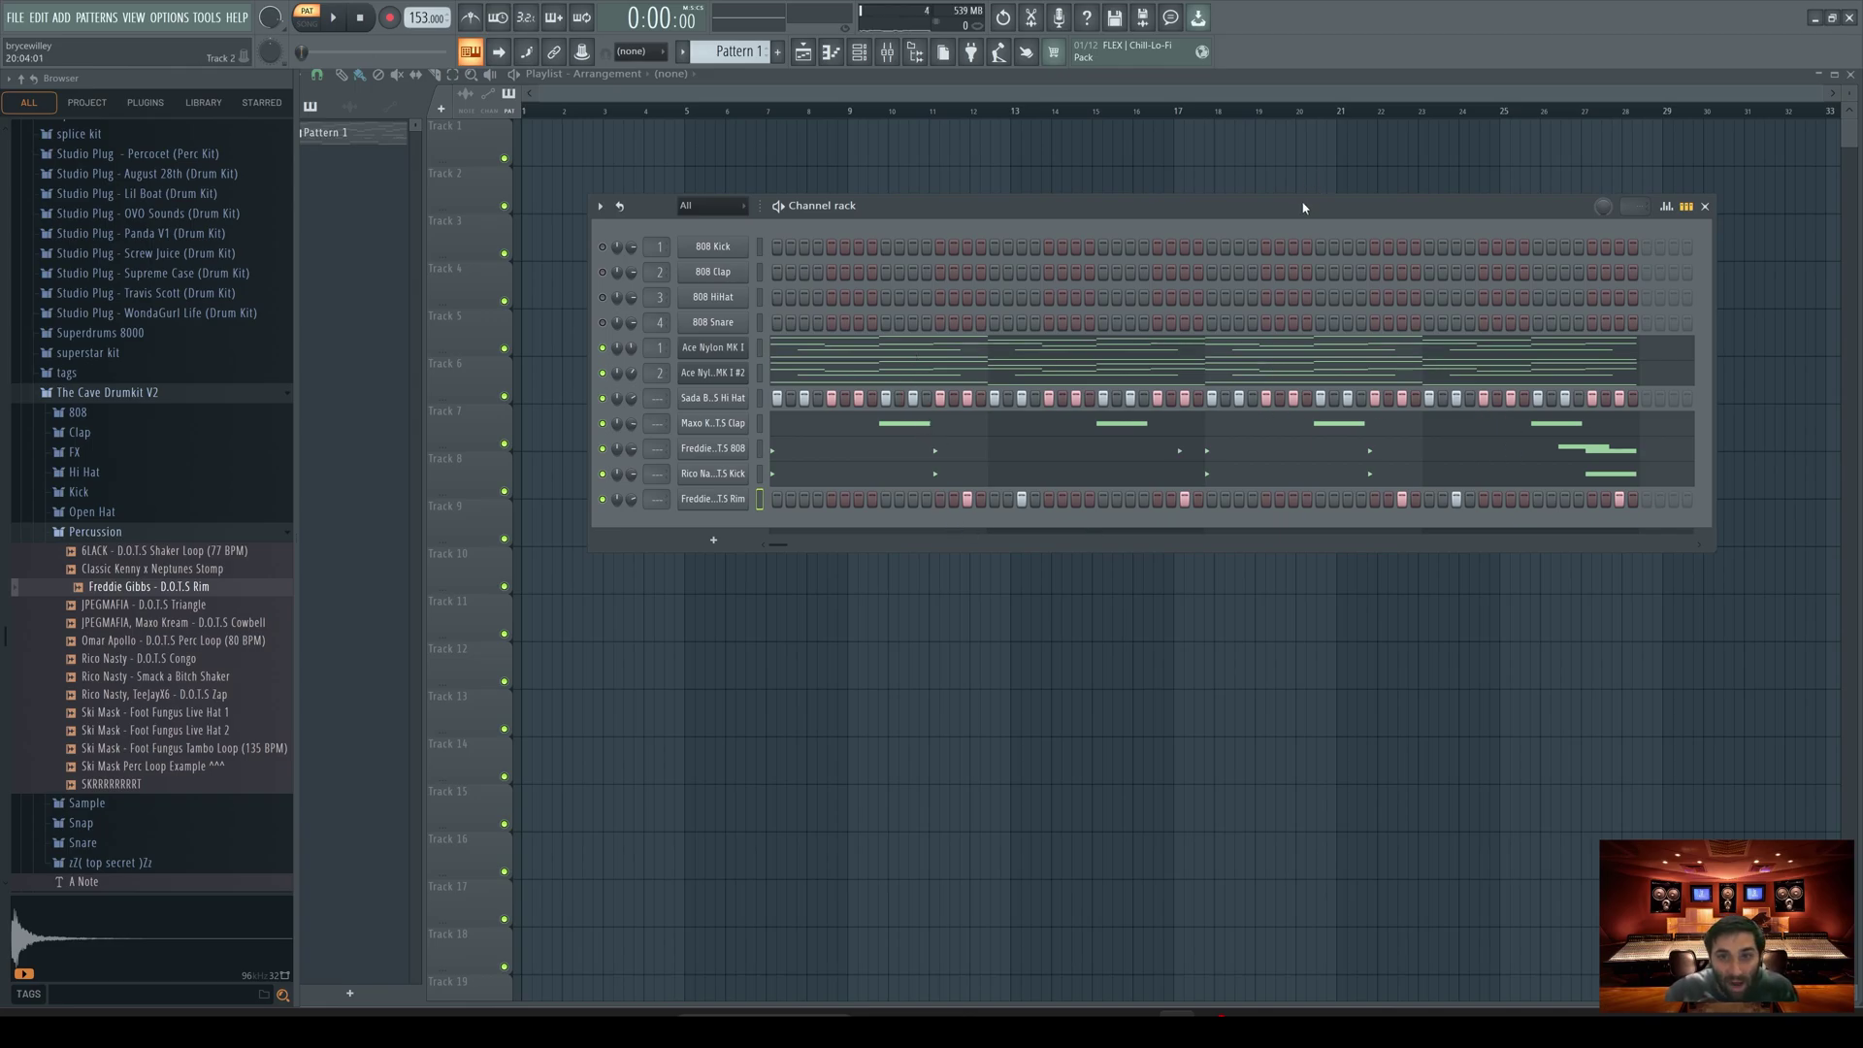
left_click_drag(1303, 206, 1320, 277)
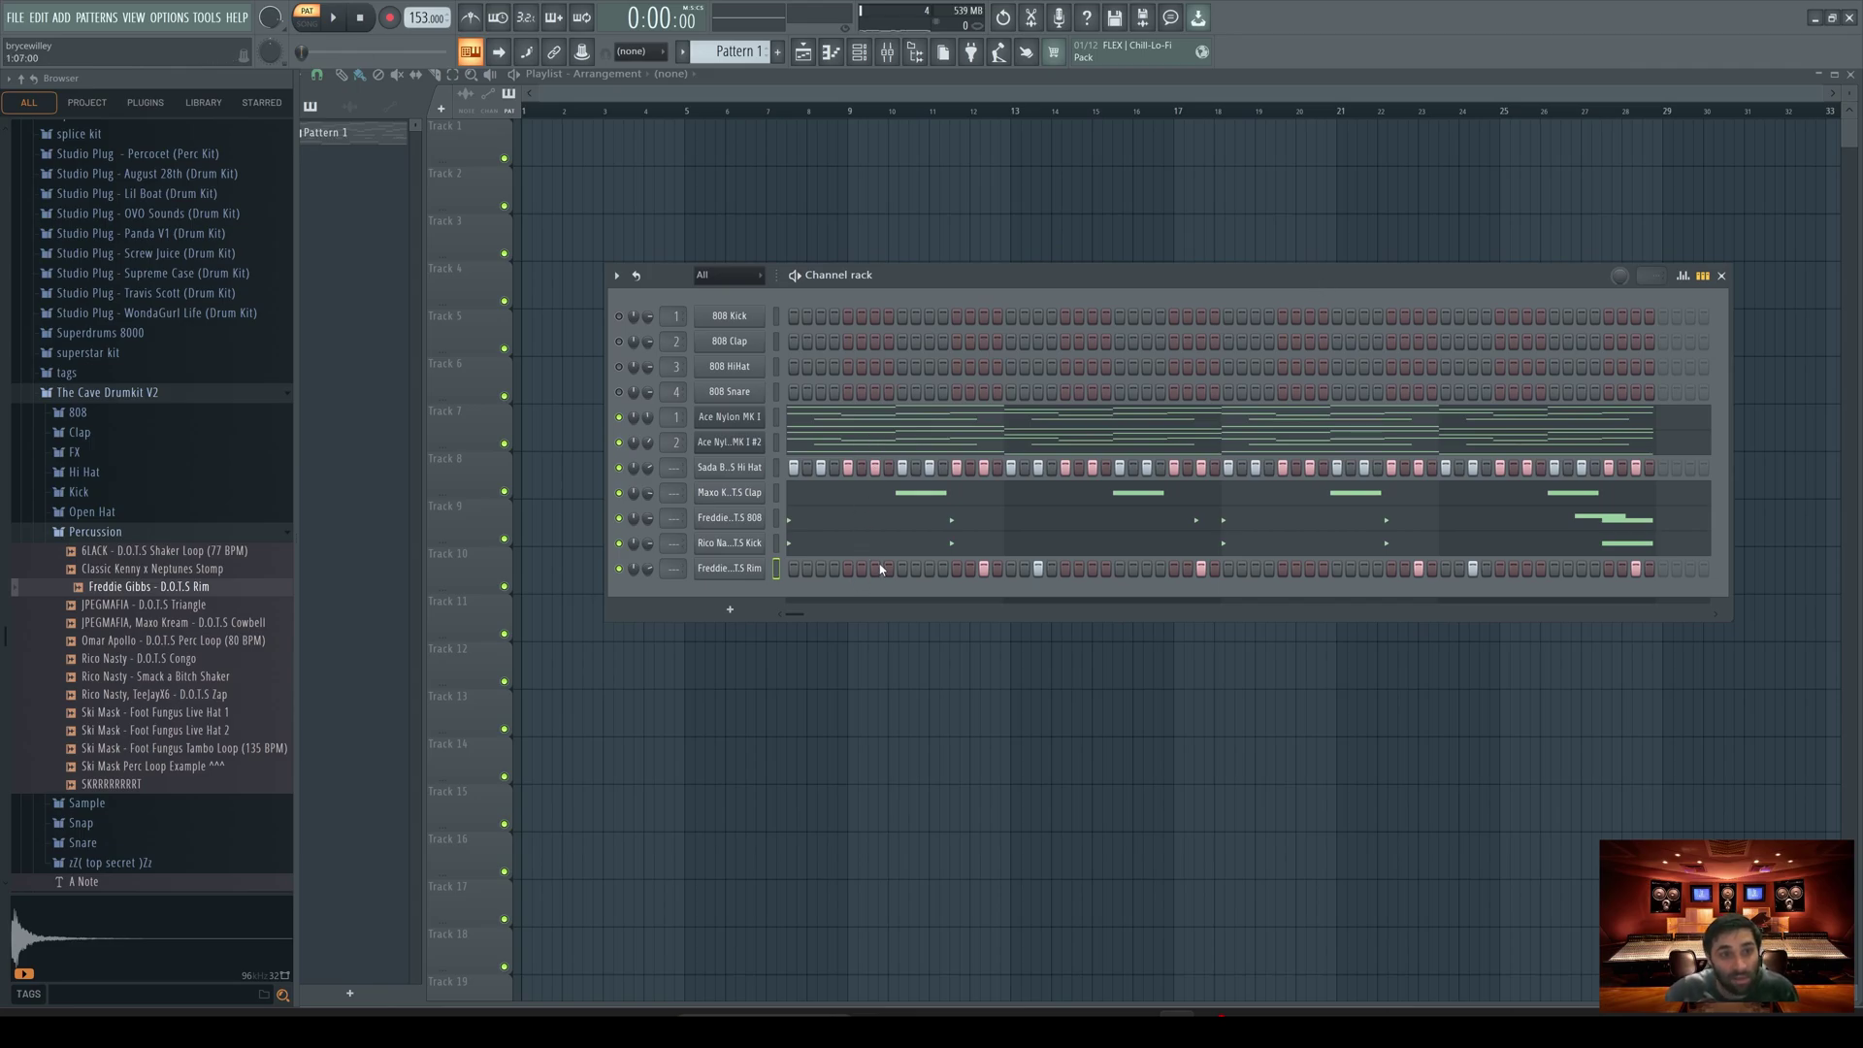
left_click_drag(912, 277, 869, 318)
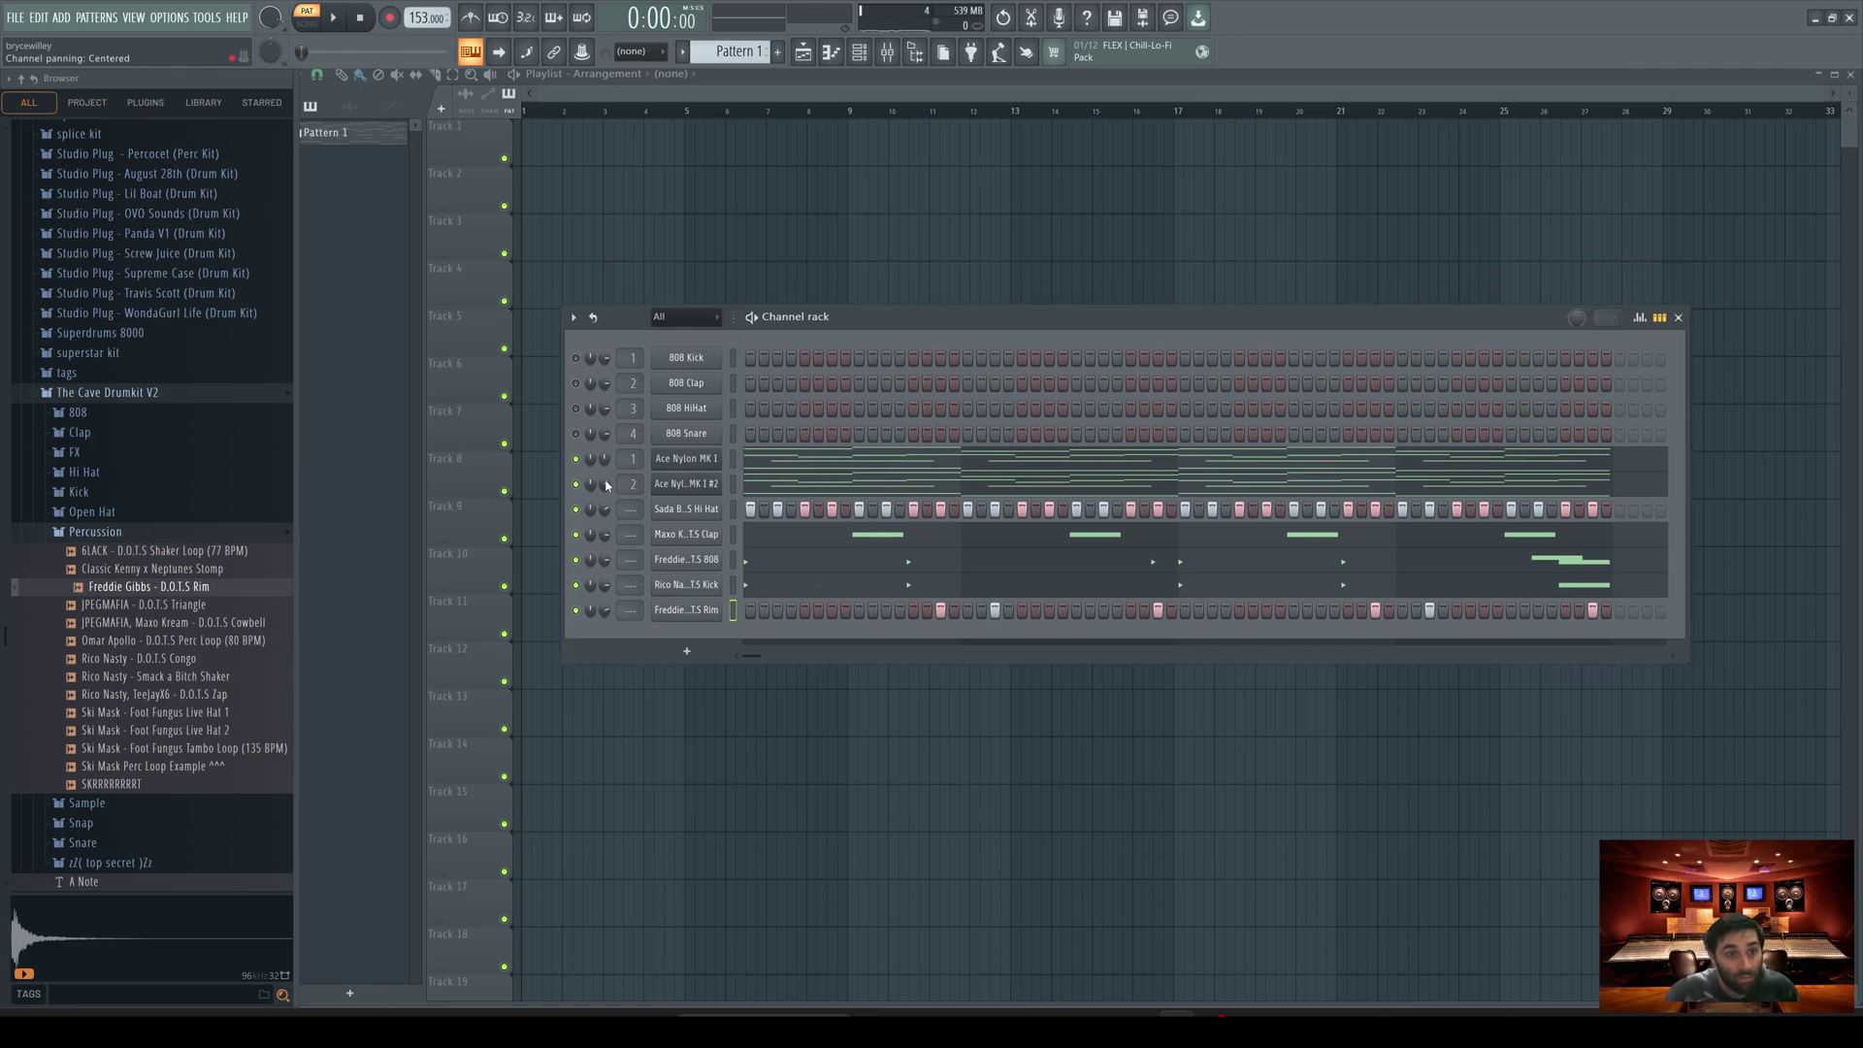
Step: Delete the 808 Snare and 808 HiHat channels from the Channel rack
right_click(682, 437)
left_click(825, 611)
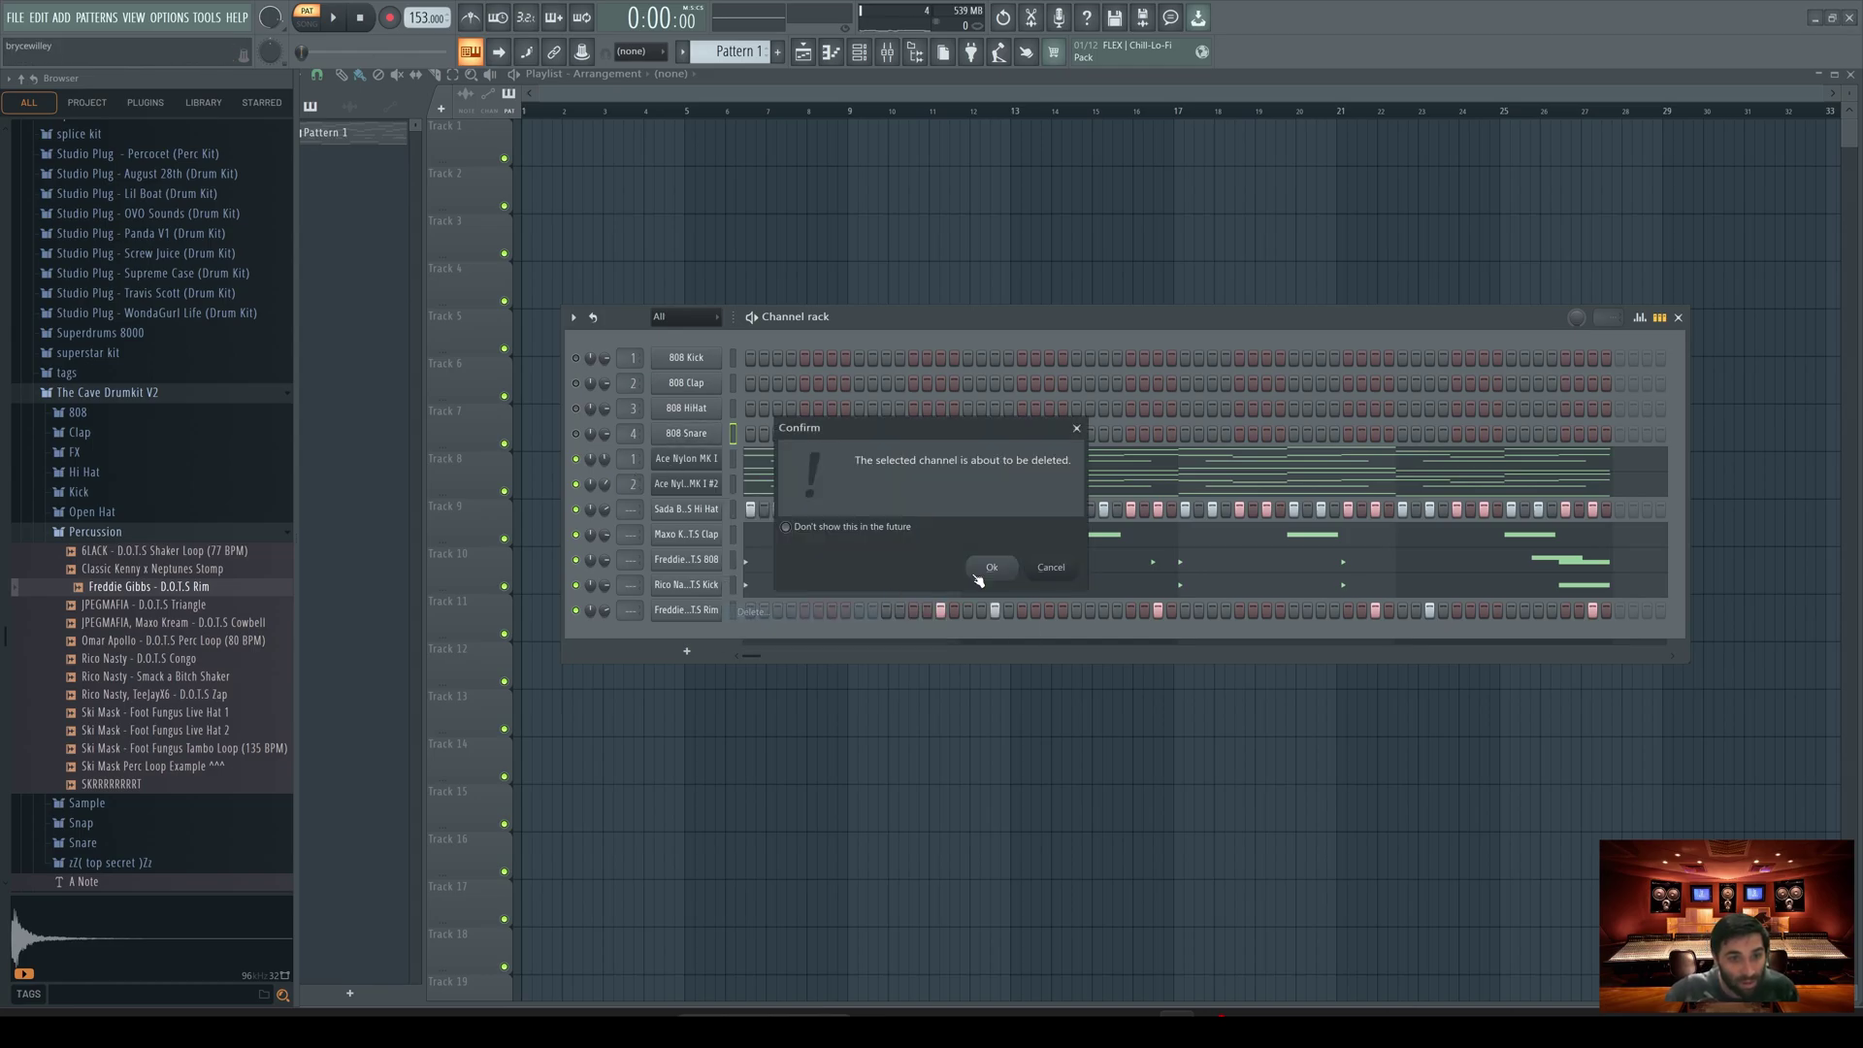
left_click(992, 566)
right_click(684, 408)
left_click(759, 587)
left_click(992, 567)
Step: Delete the 808 Clap and 808 Kick channels, then bring up the Pattern 1 options
right_click(683, 387)
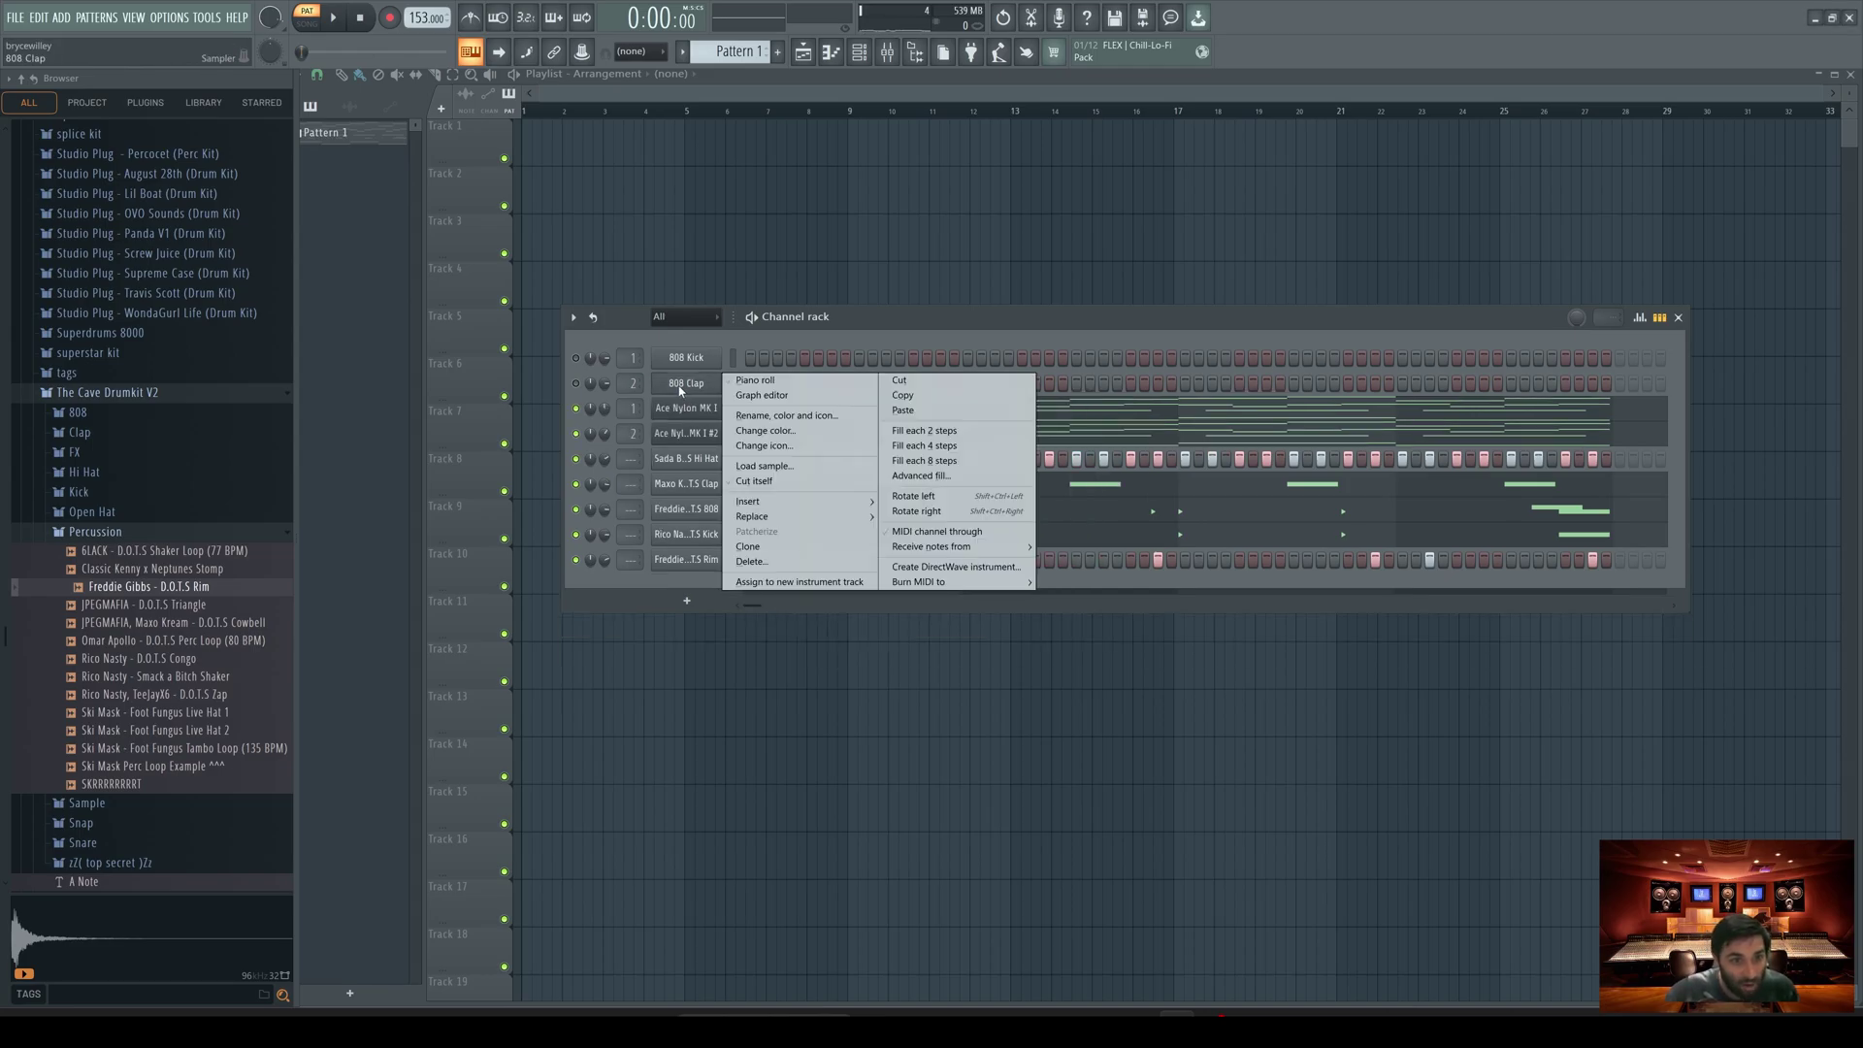
left_click(767, 562)
left_click(988, 567)
right_click(684, 359)
left_click(764, 542)
left_click(992, 569)
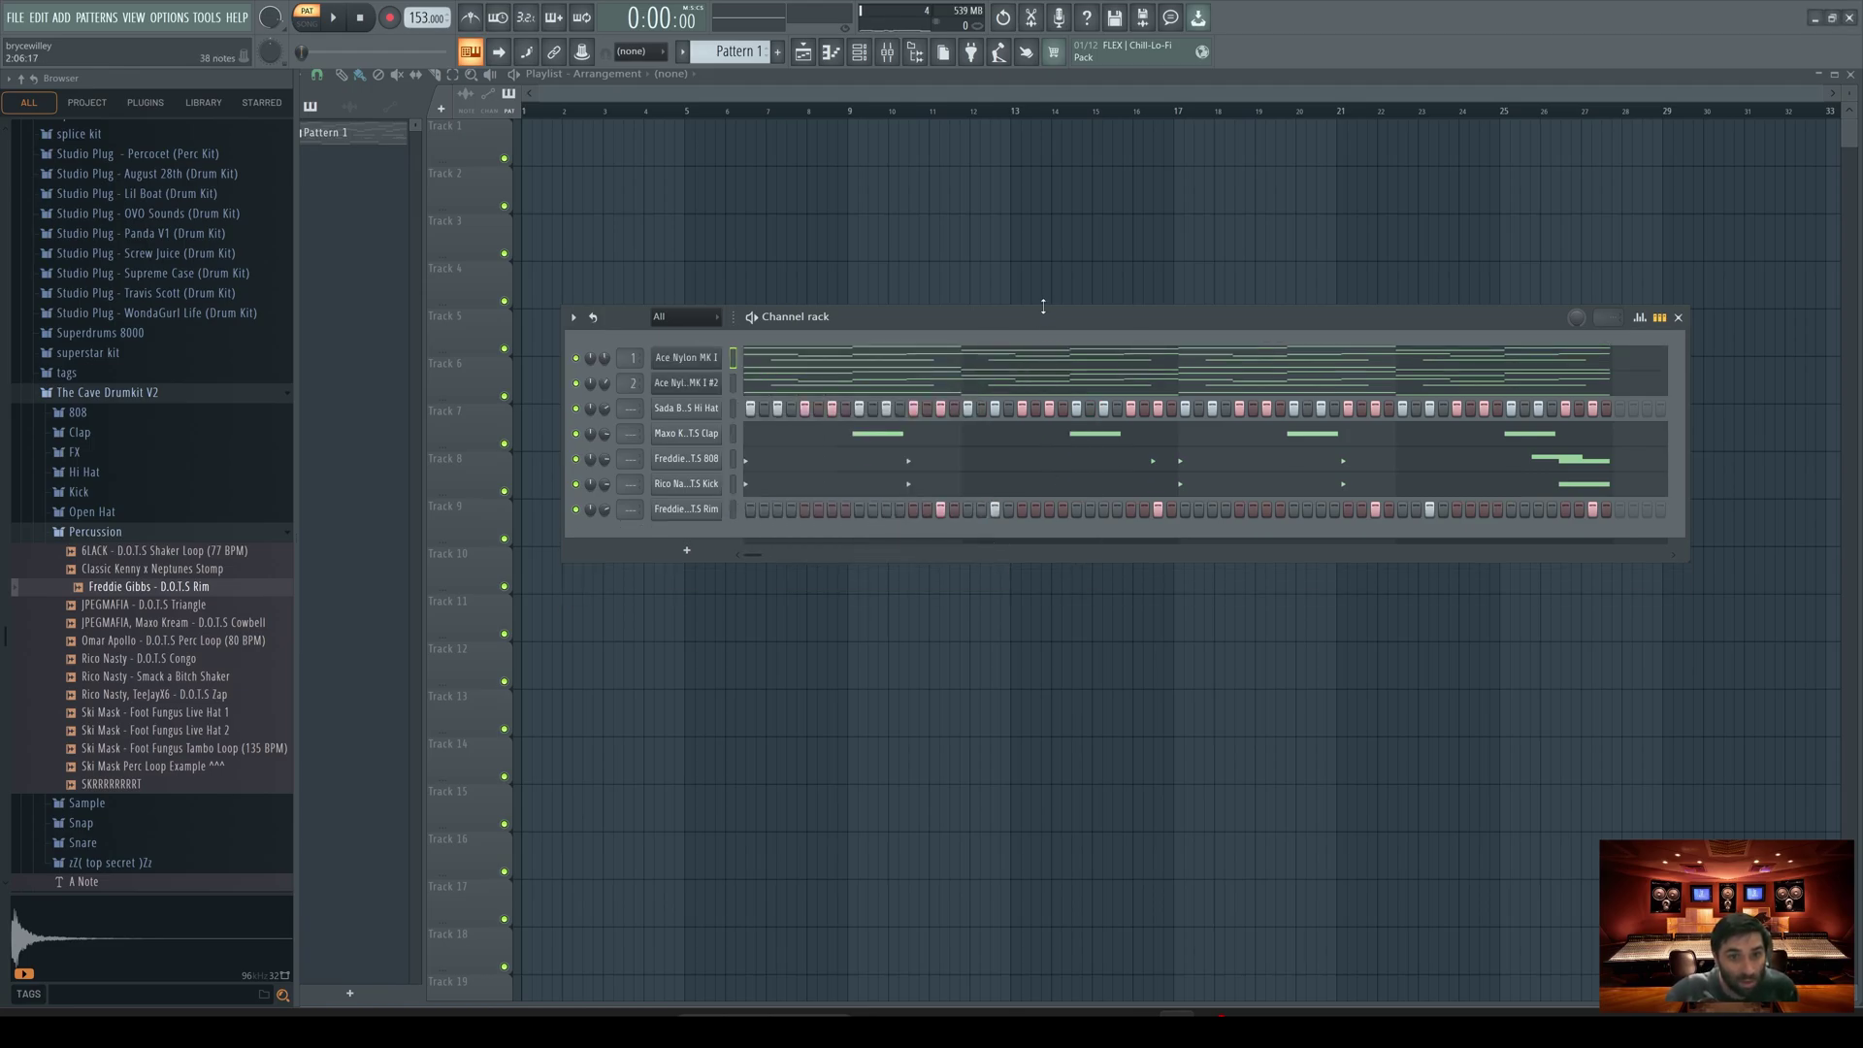
left_click_drag(1109, 319, 1110, 415)
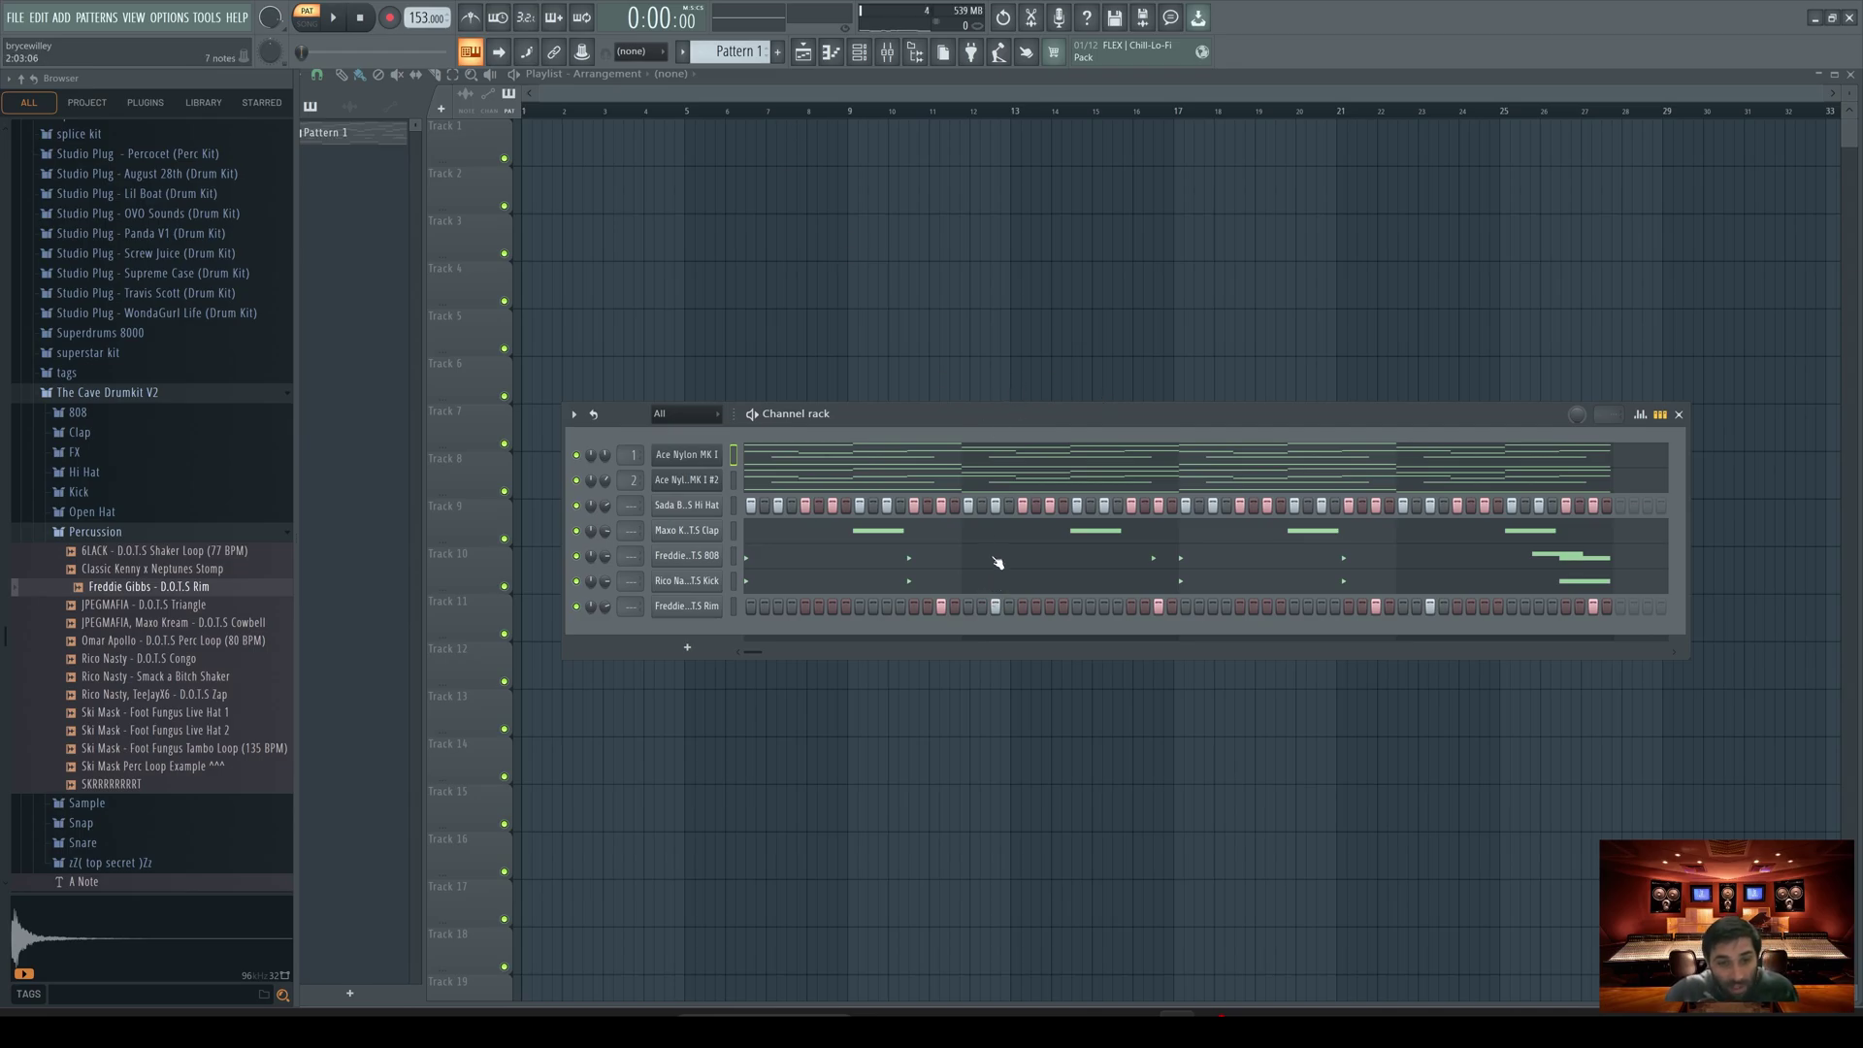
left_click(683, 56)
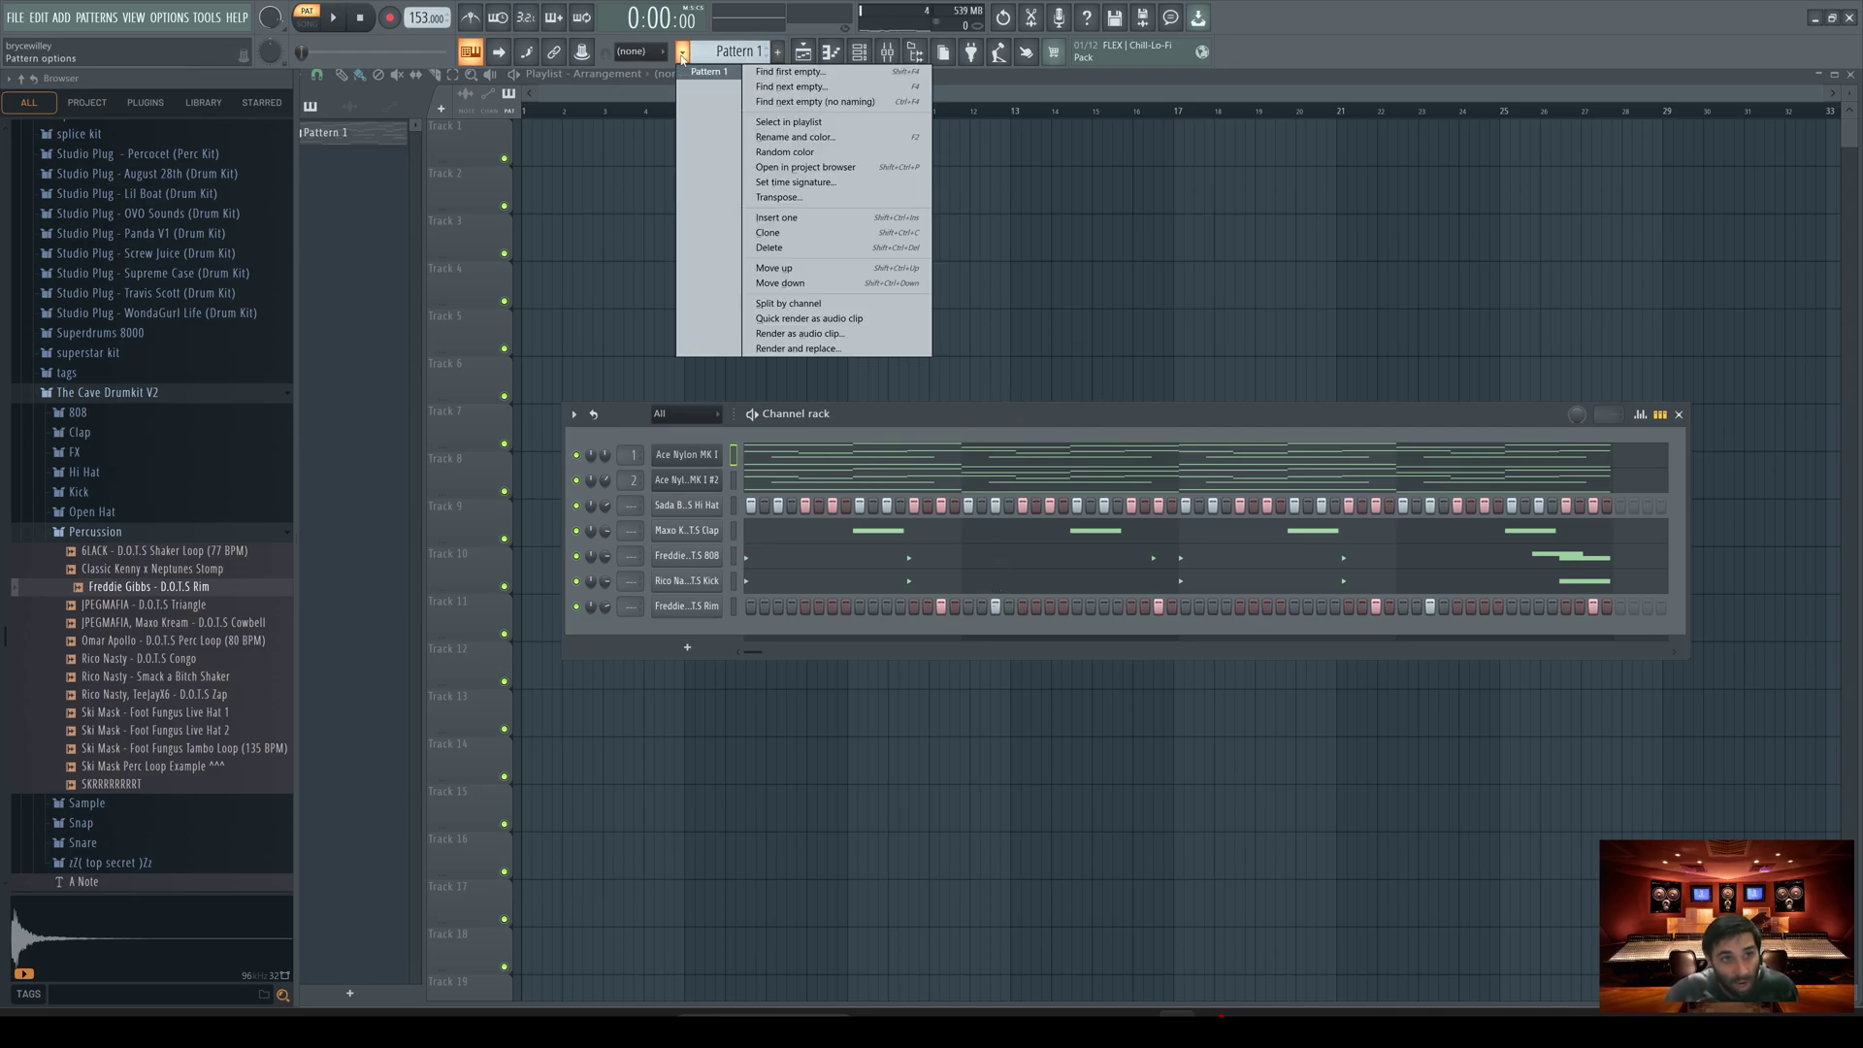
Step: Split Pattern 1 by channel into seven separate per-instrument patterns
left_click(894, 307)
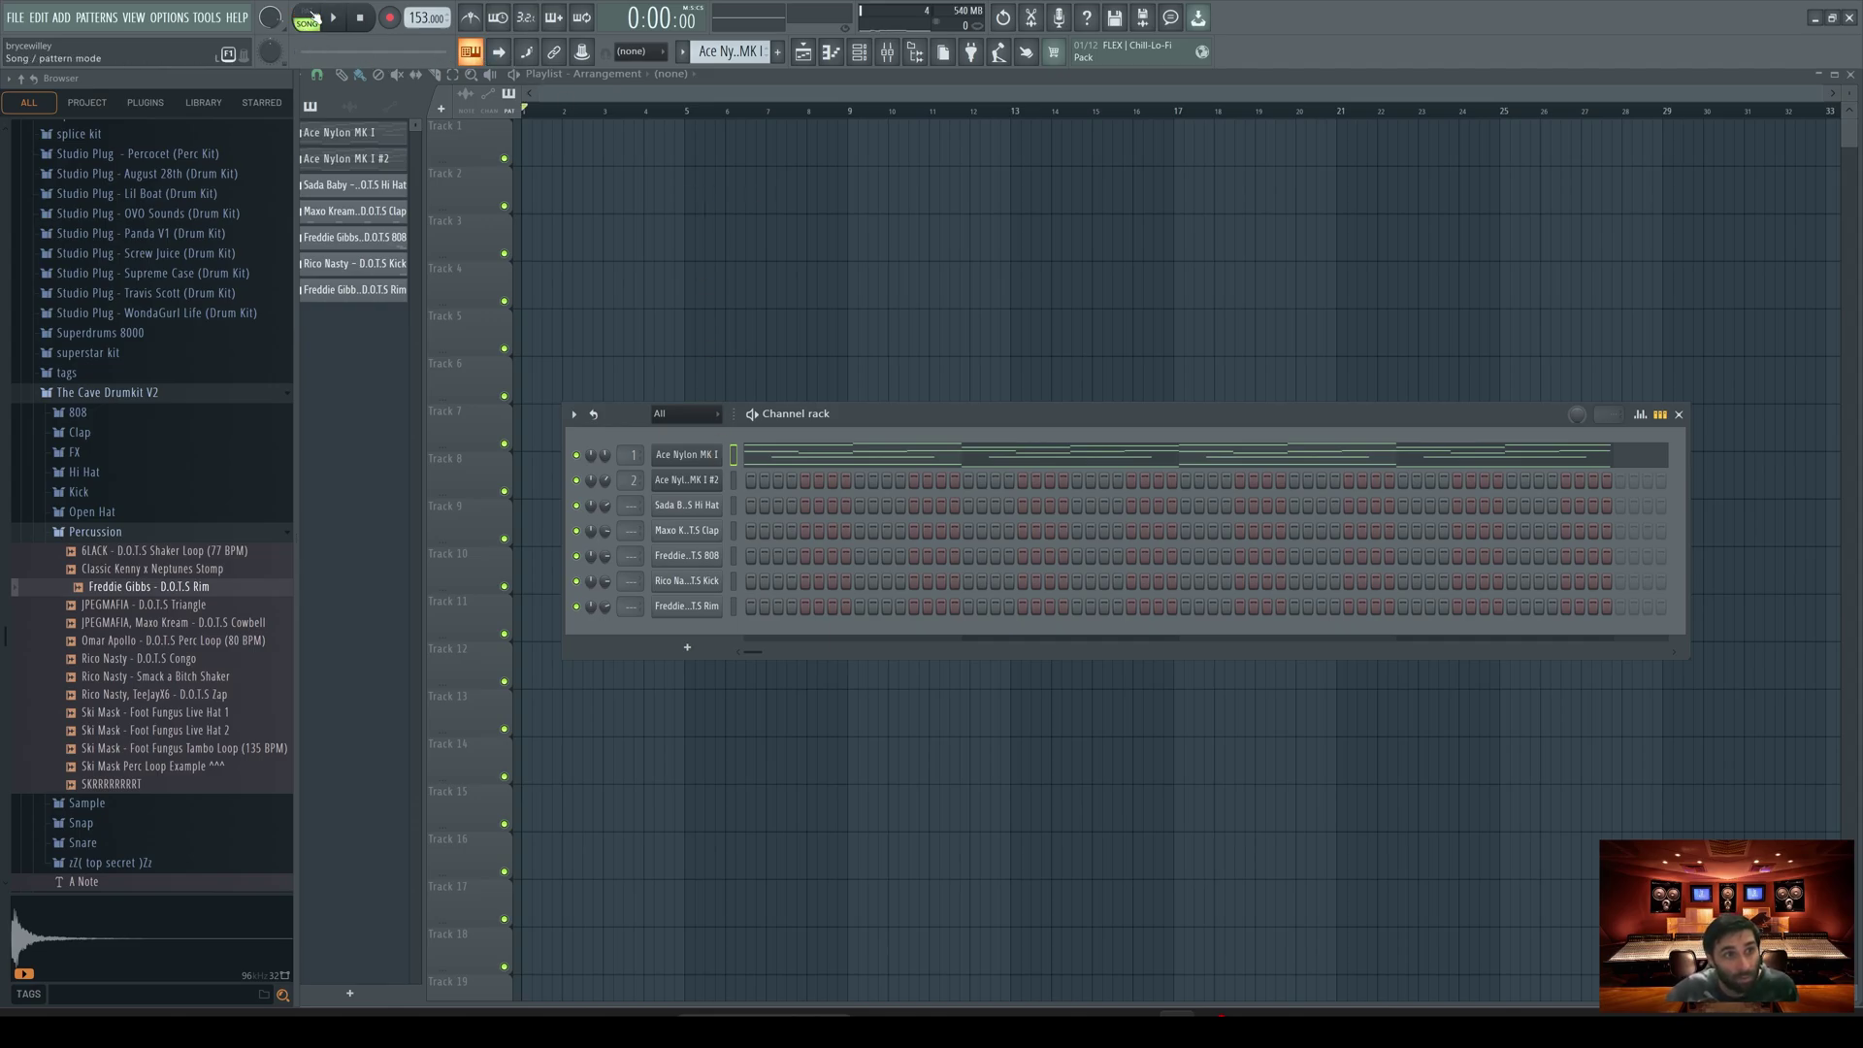
left_click(860, 53)
left_click(860, 53)
Step: Preview playback in song and pattern modes, leaving the switch set to SONG
left_click(309, 23)
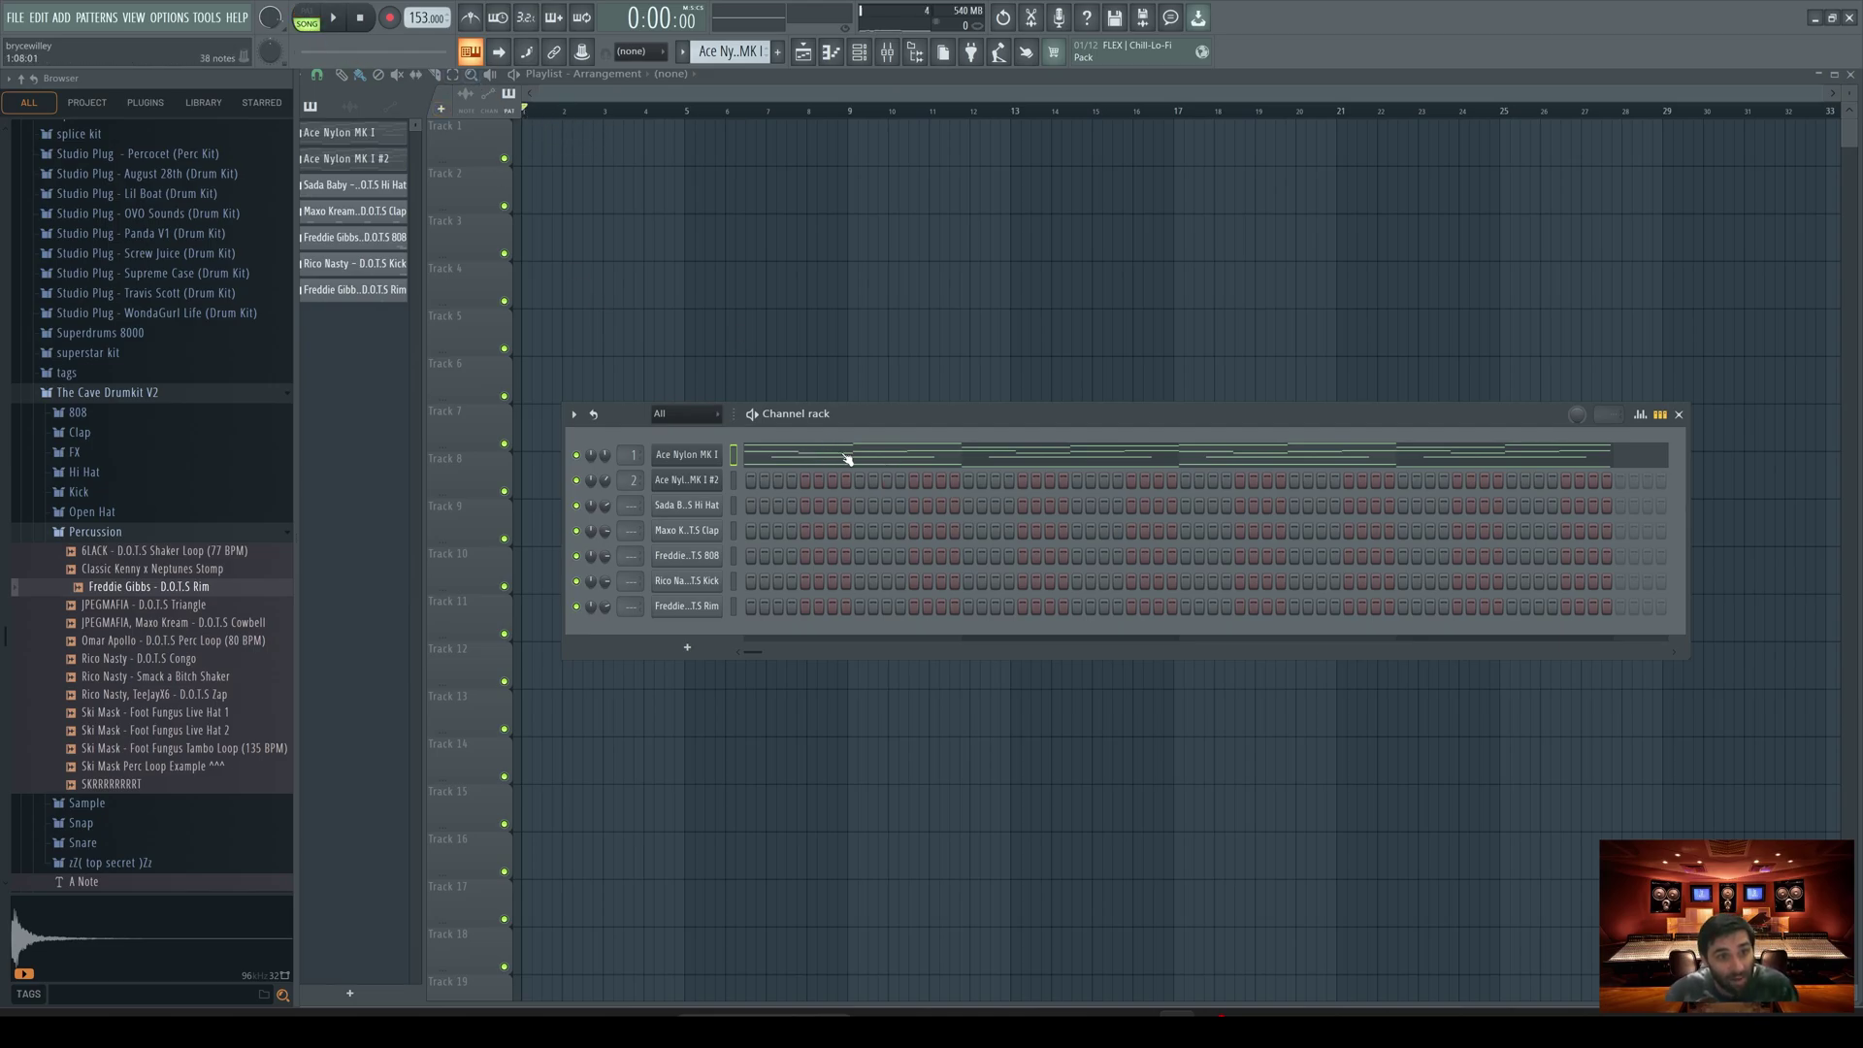
key("space")
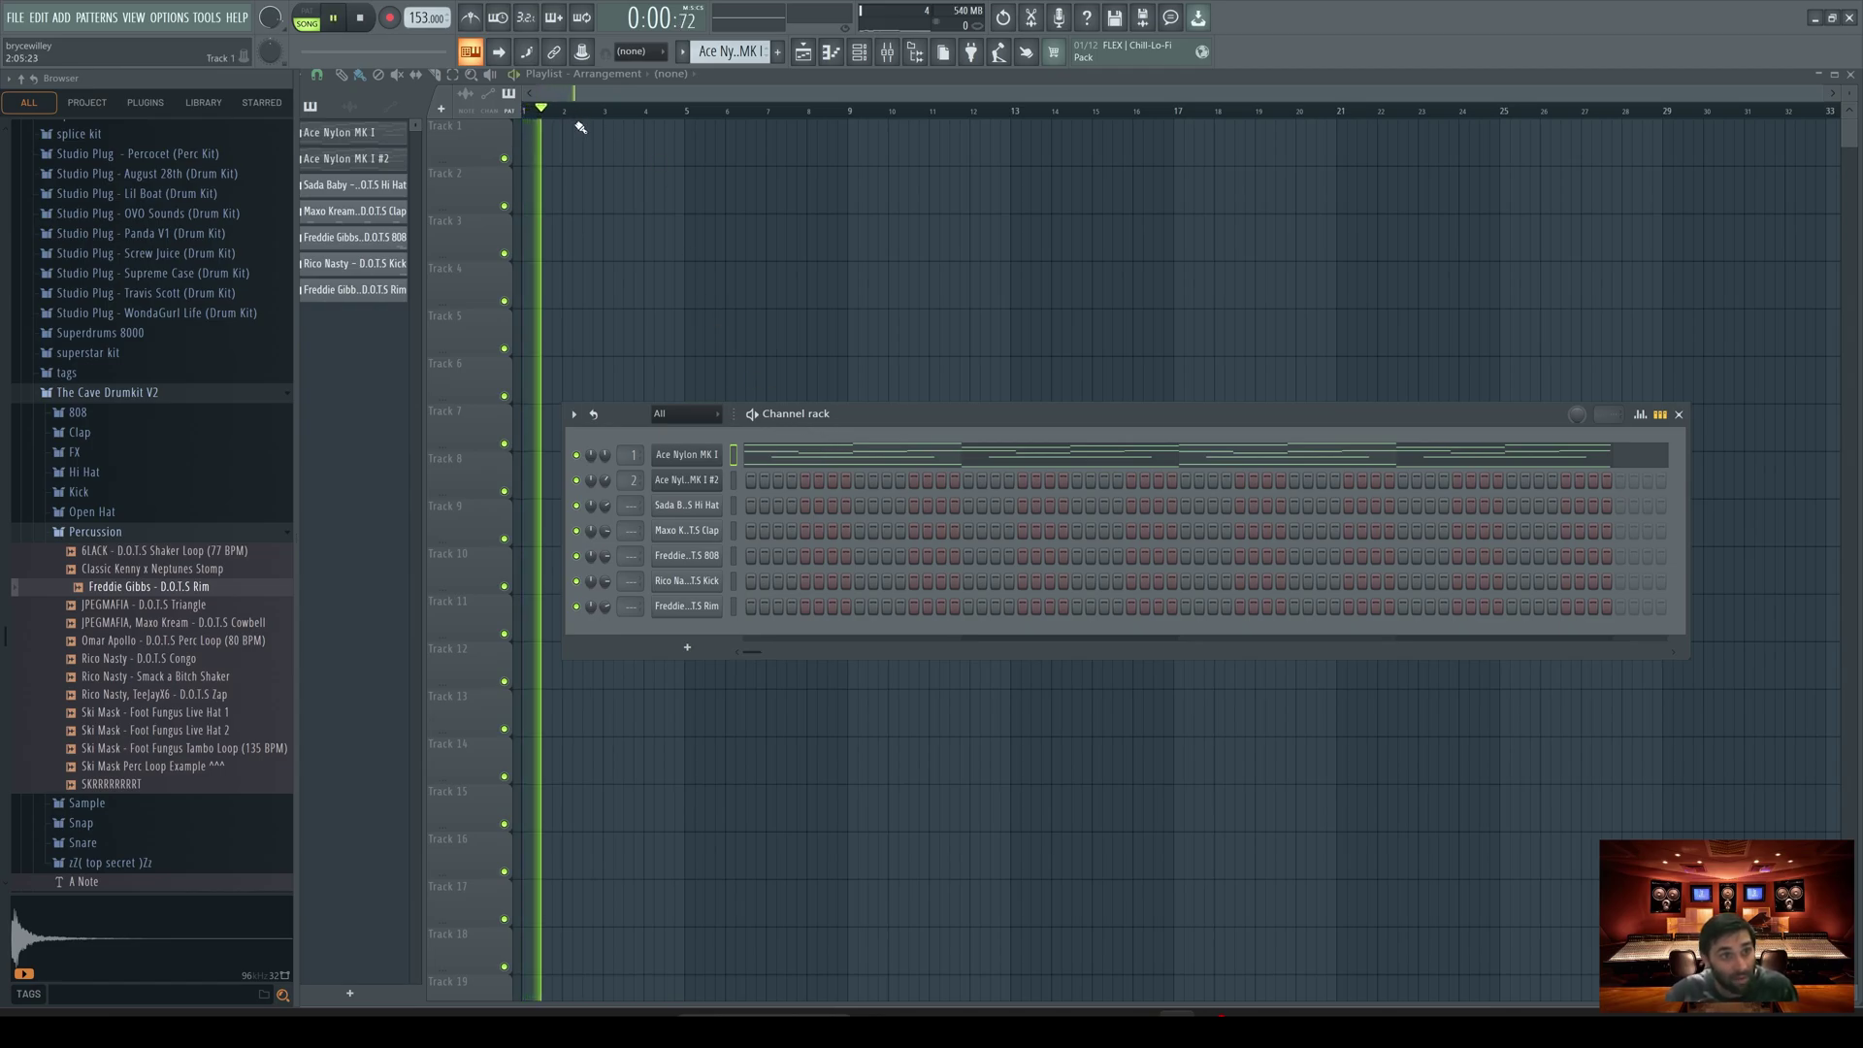
key("space")
key("l")
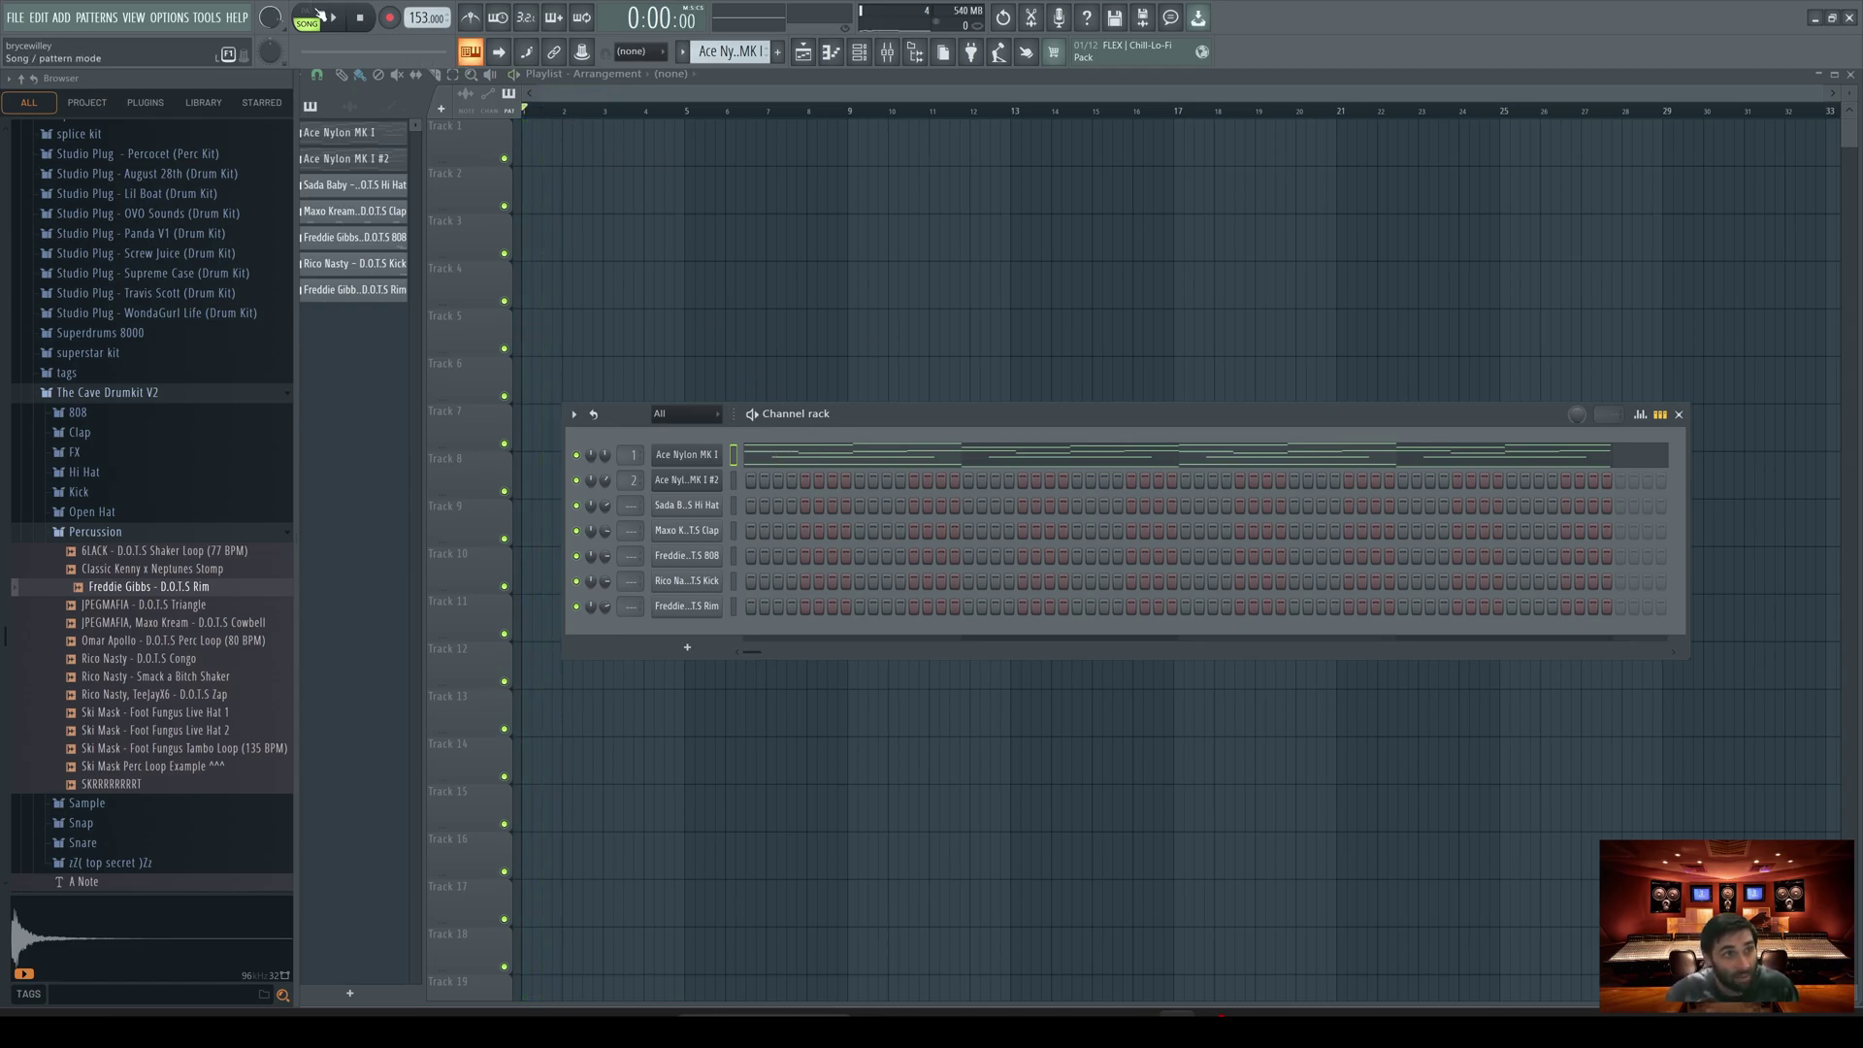
key("space")
key("space")
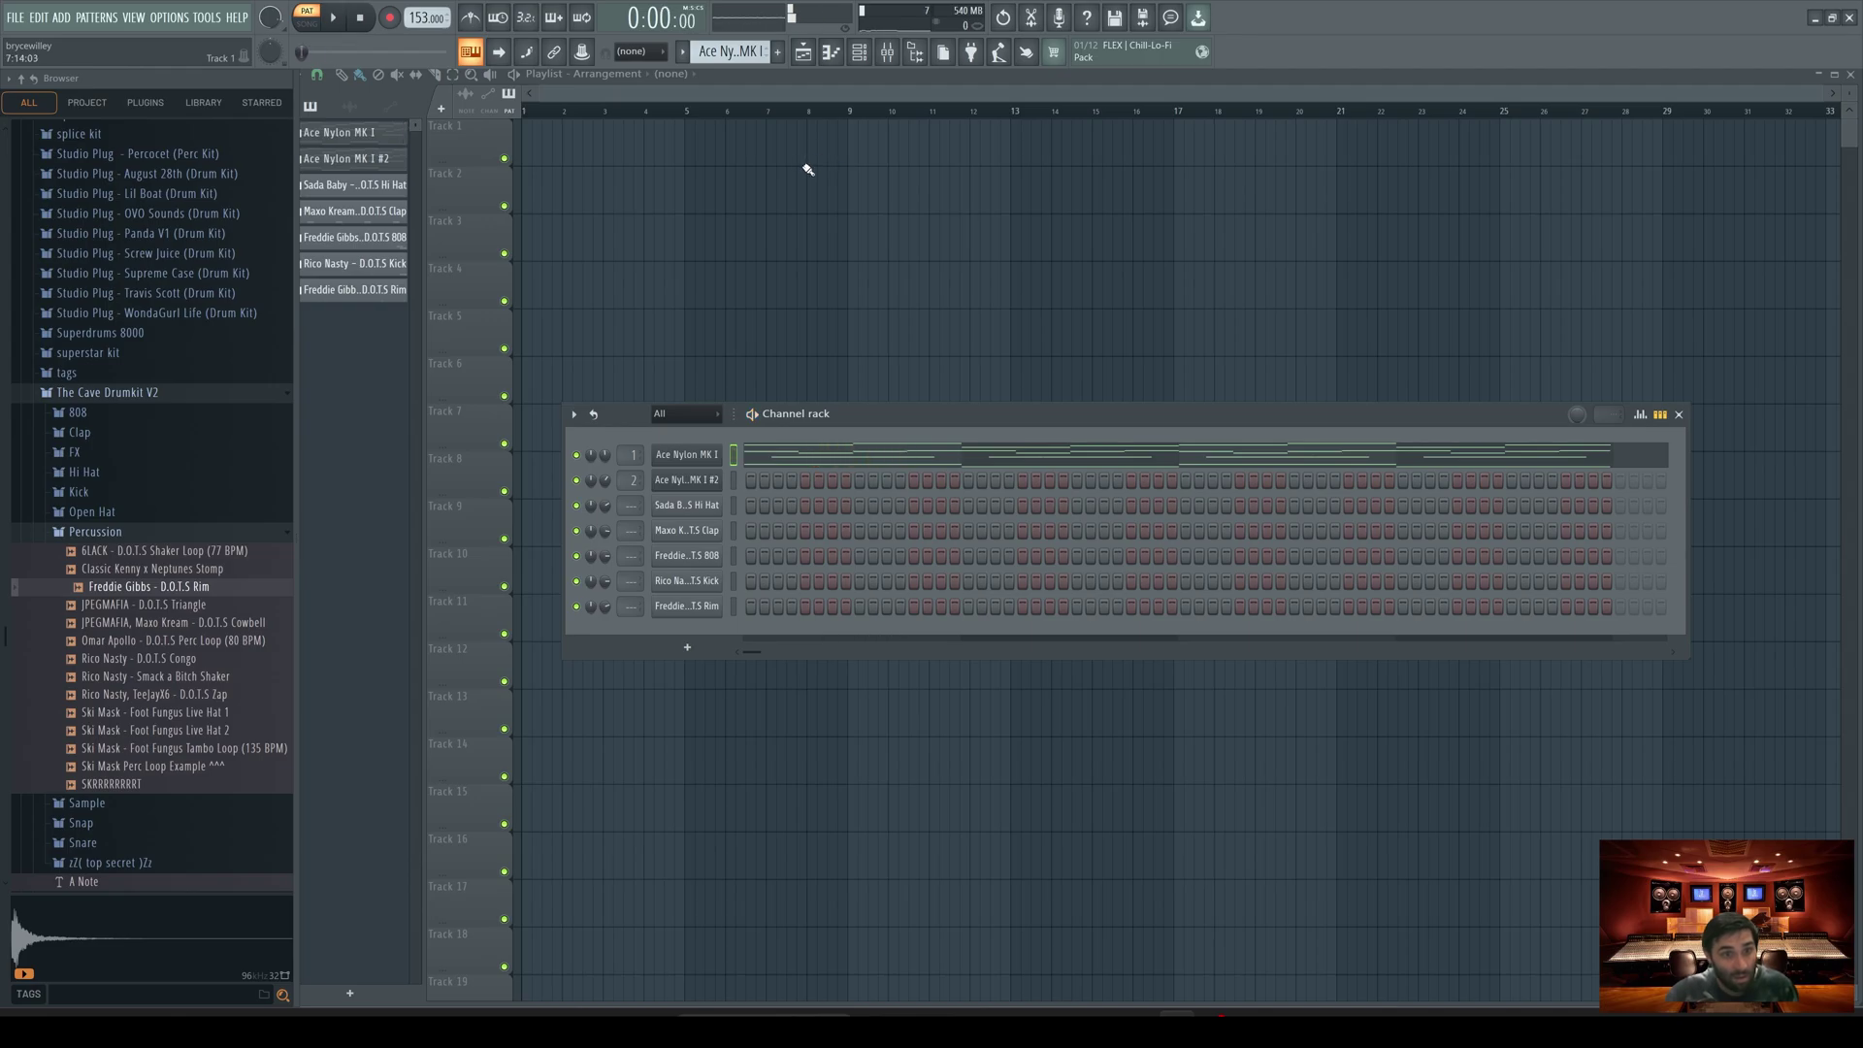
left_click(311, 27)
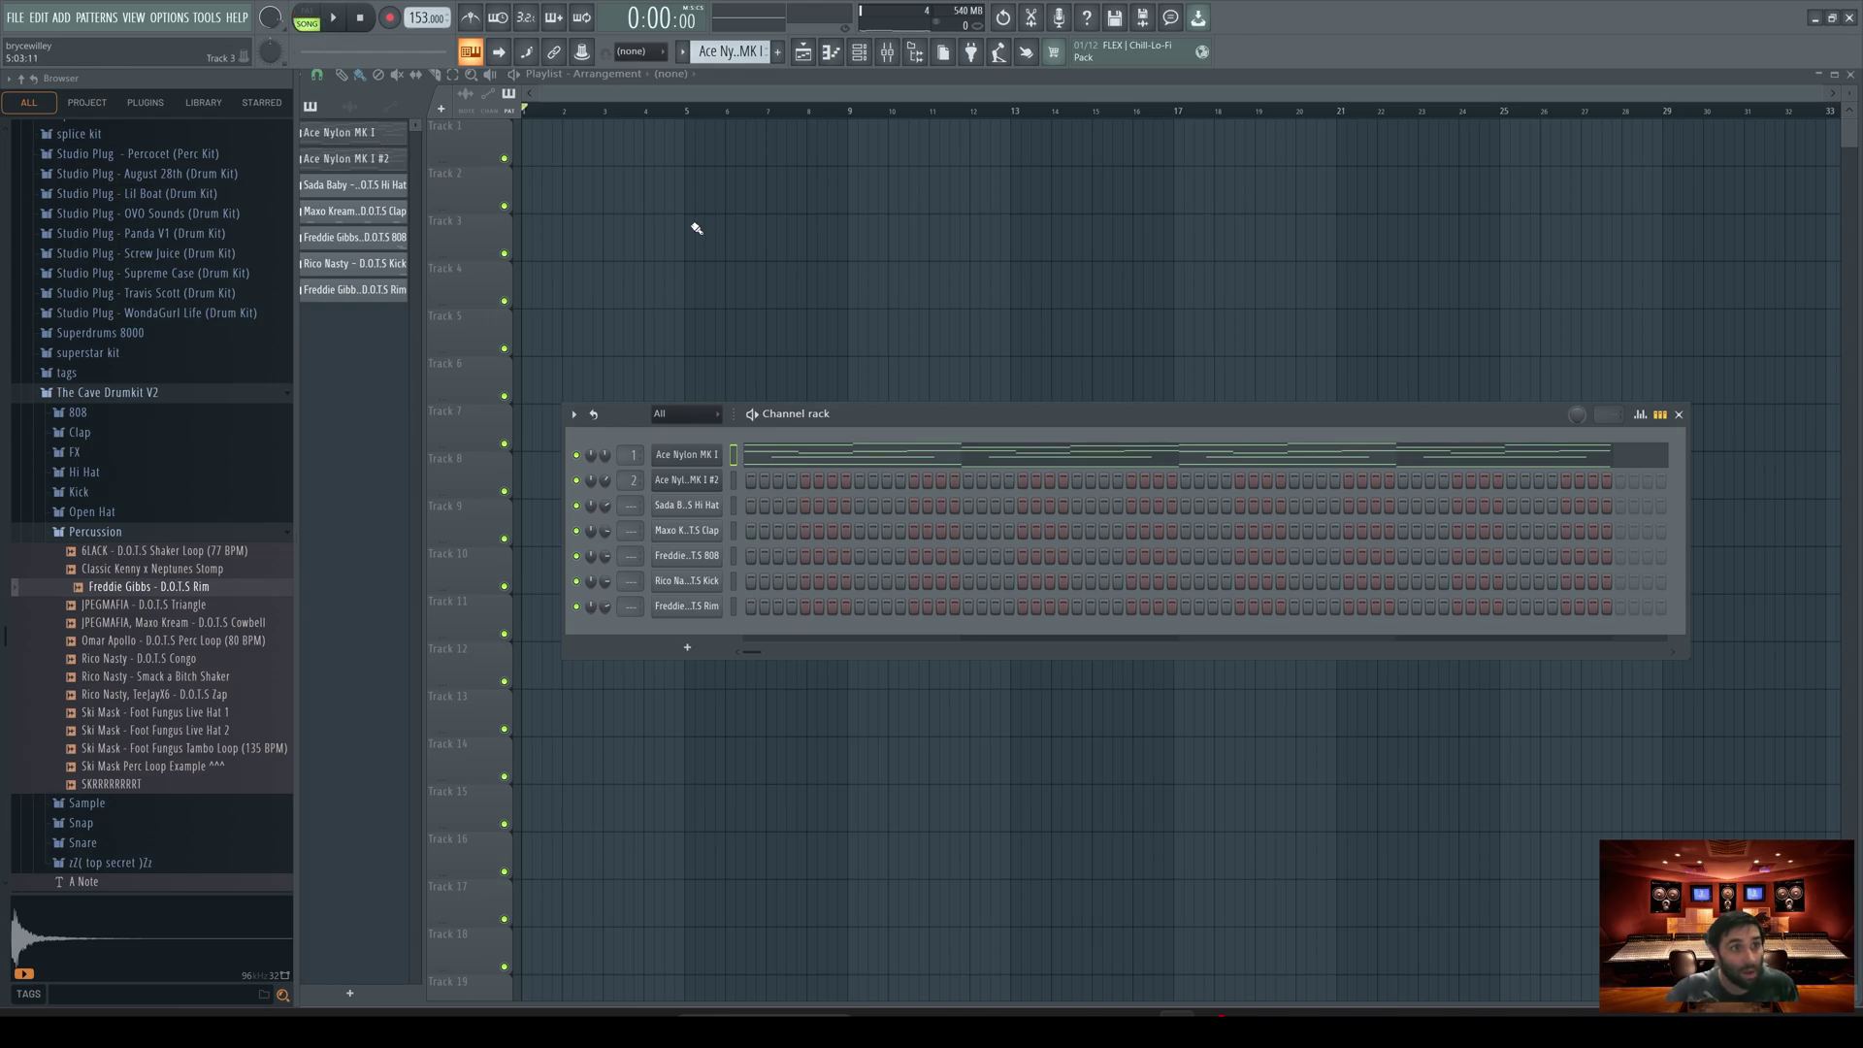
Step: Place Ace Nylon MK I, Ace Nylon MK I #2 and Sada Baby hi-hat clips at bar 5 on Tracks 1–3
left_click(356, 165)
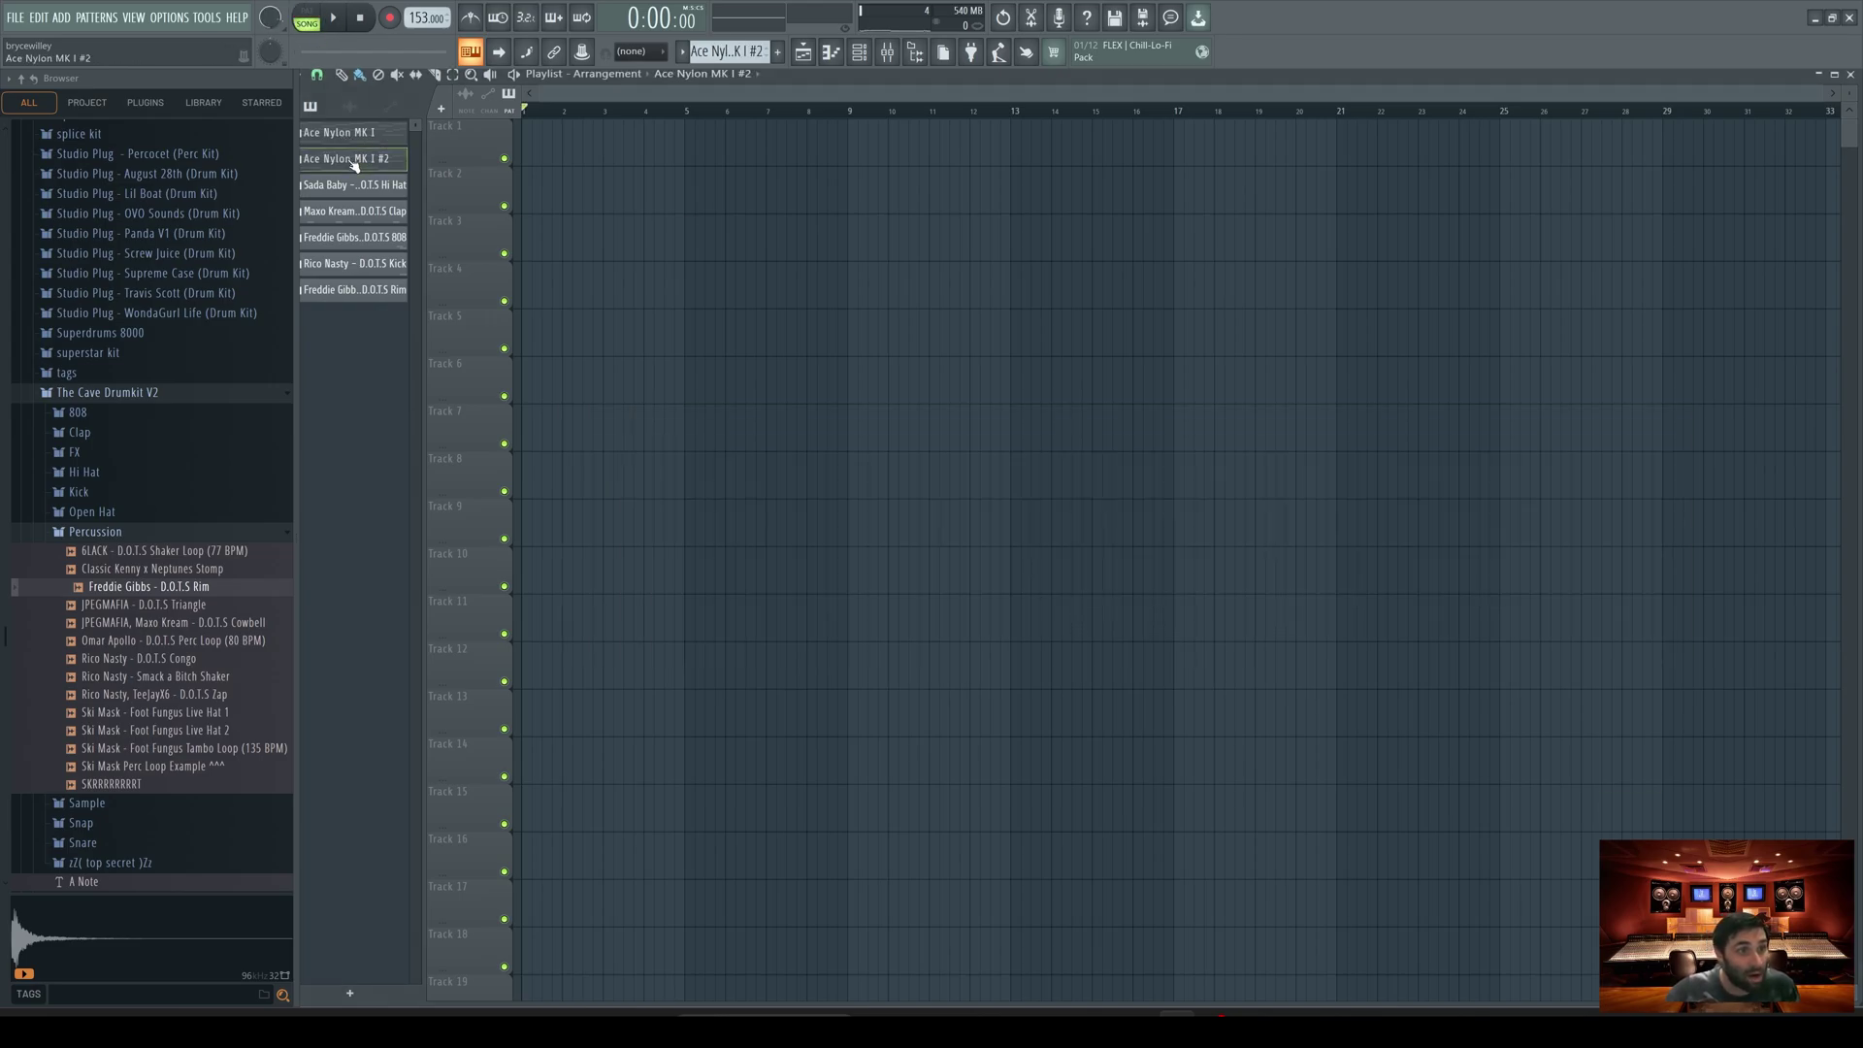
left_click_drag(624, 198, 475, 176)
left_click(338, 134)
left_click(701, 140)
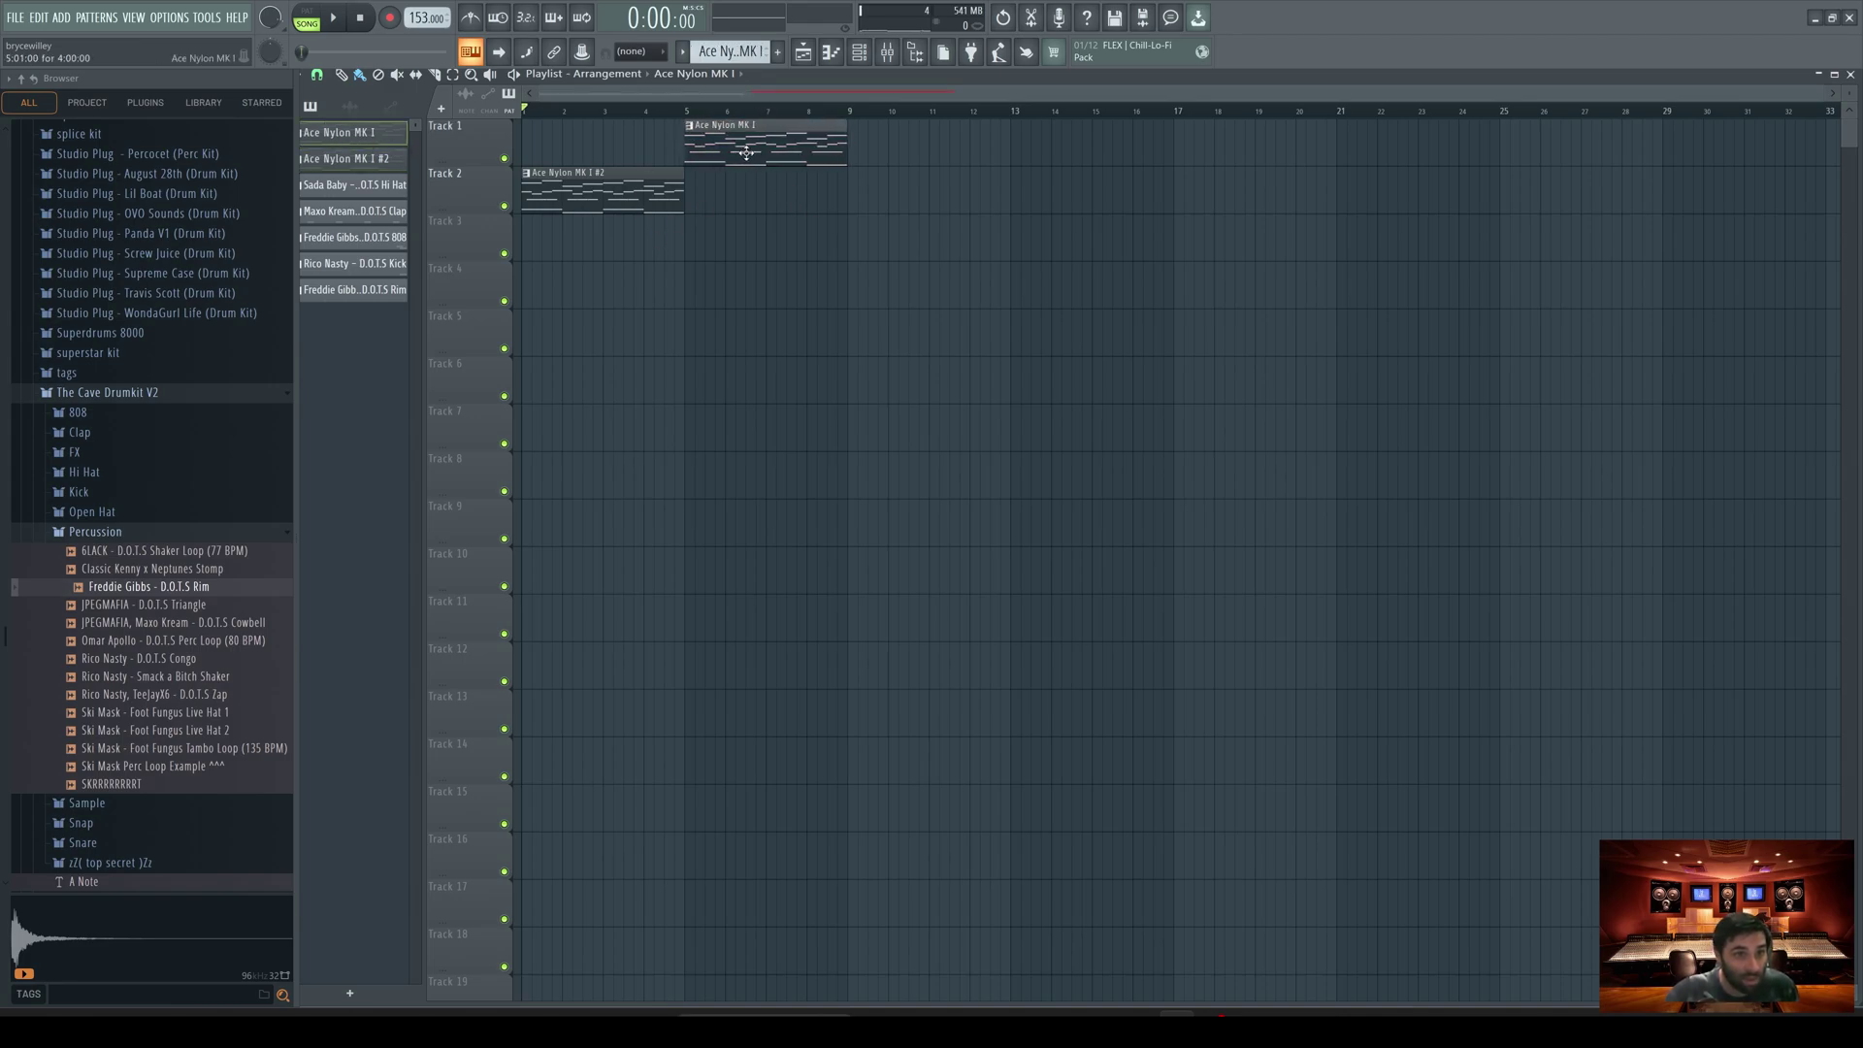
left_click_drag(643, 193, 806, 192)
left_click(359, 191)
left_click(692, 239)
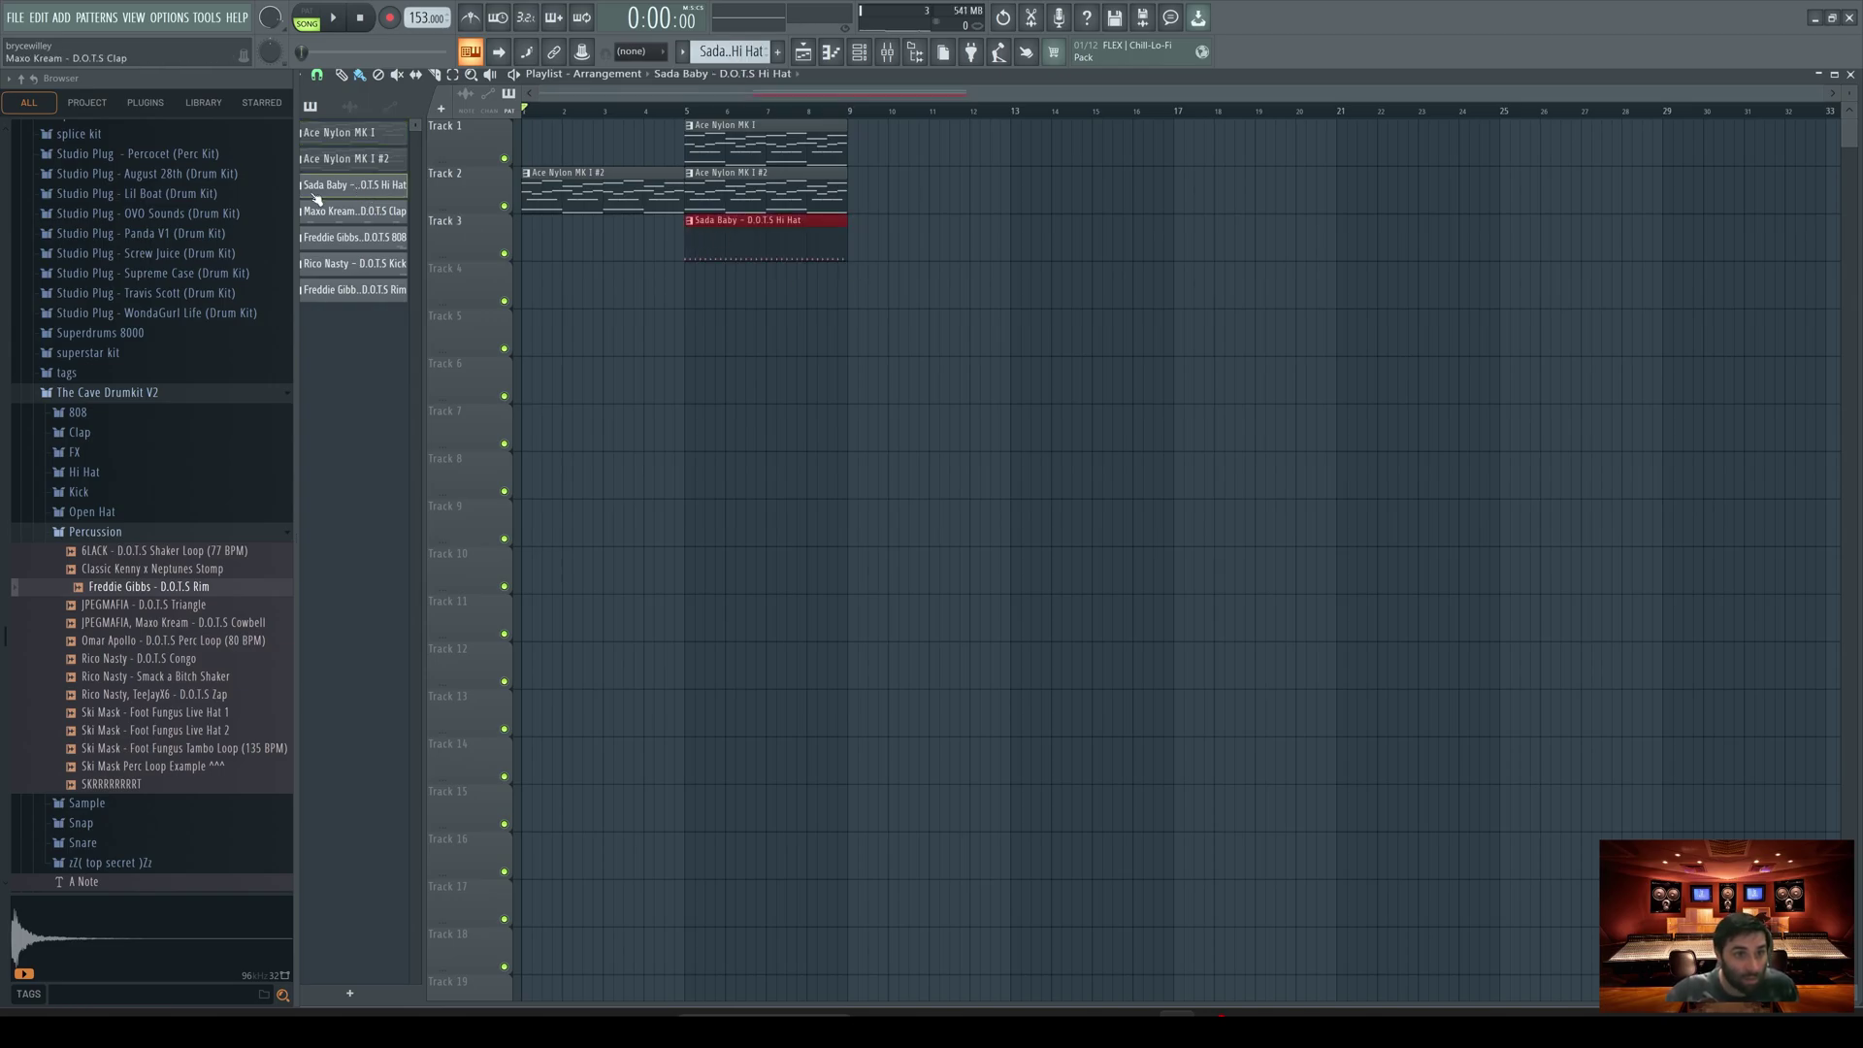
Step: Paint the clap, 808, Rico Nasty kick and Freddie Gibbs rim clips at bar 5 on Tracks 4–7
key("KP_Add")
left_click(691, 284)
left_click(359, 239)
left_click(716, 330)
left_click(363, 267)
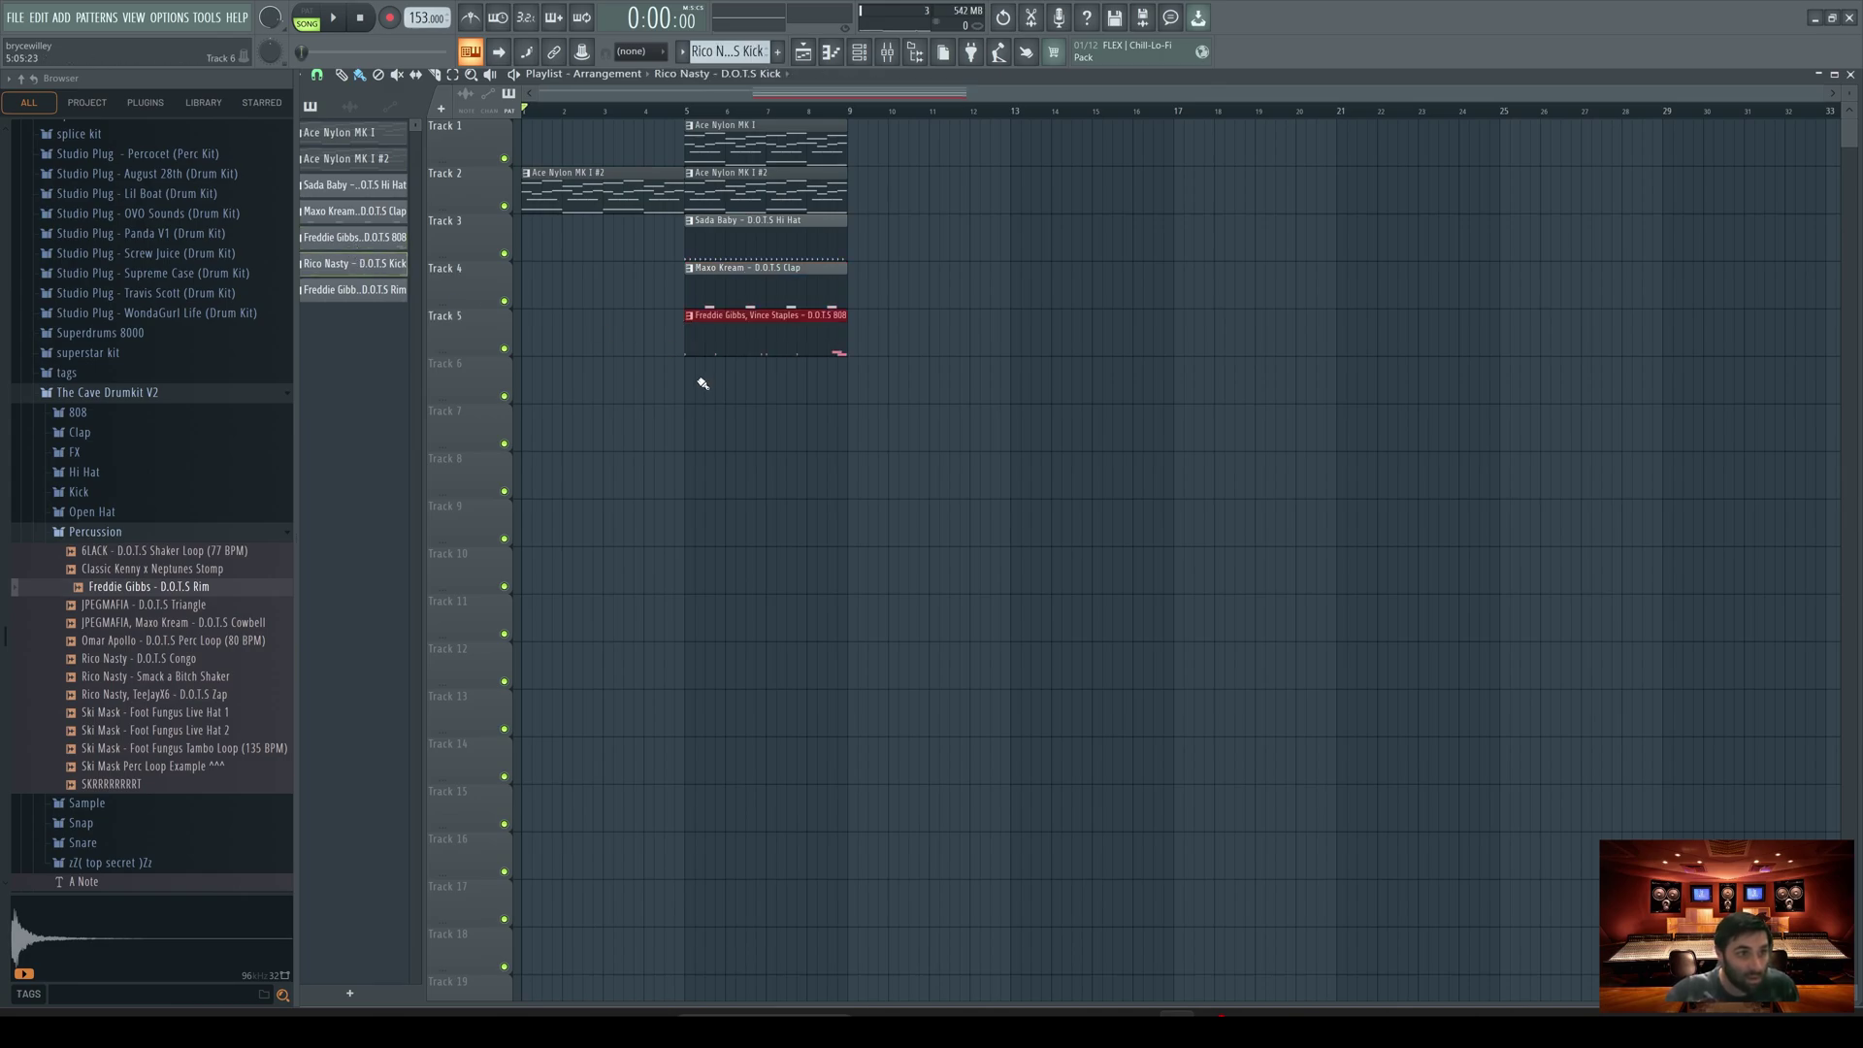
left_click(699, 381)
left_click(360, 291)
left_click(690, 418)
Step: Copy all clips to bar 9, remove a stray Rim clip, and copy Ace Nylon MK I #2 to bar 13
key("ctrl+a")
left_click_drag(785, 155, 950, 157)
left_click(1124, 295)
right_click(1228, 295)
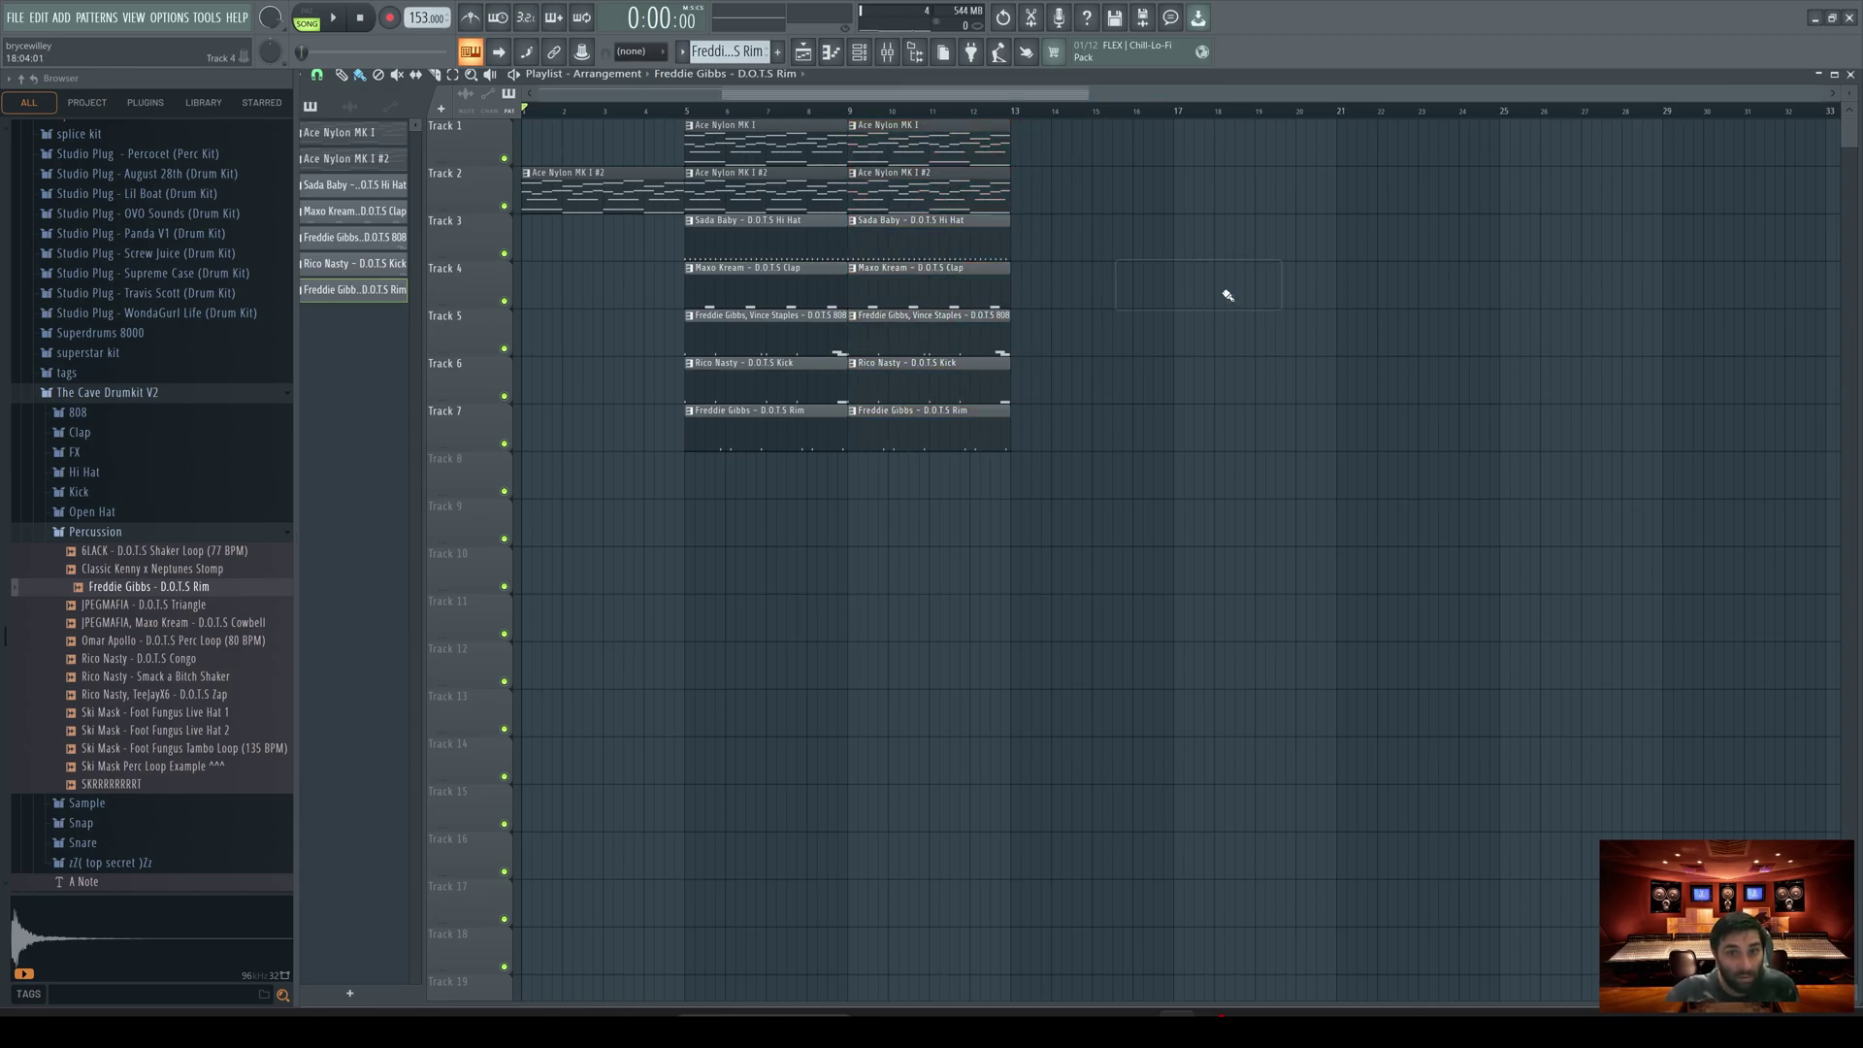
left_click_drag(1080, 188, 1568, 205)
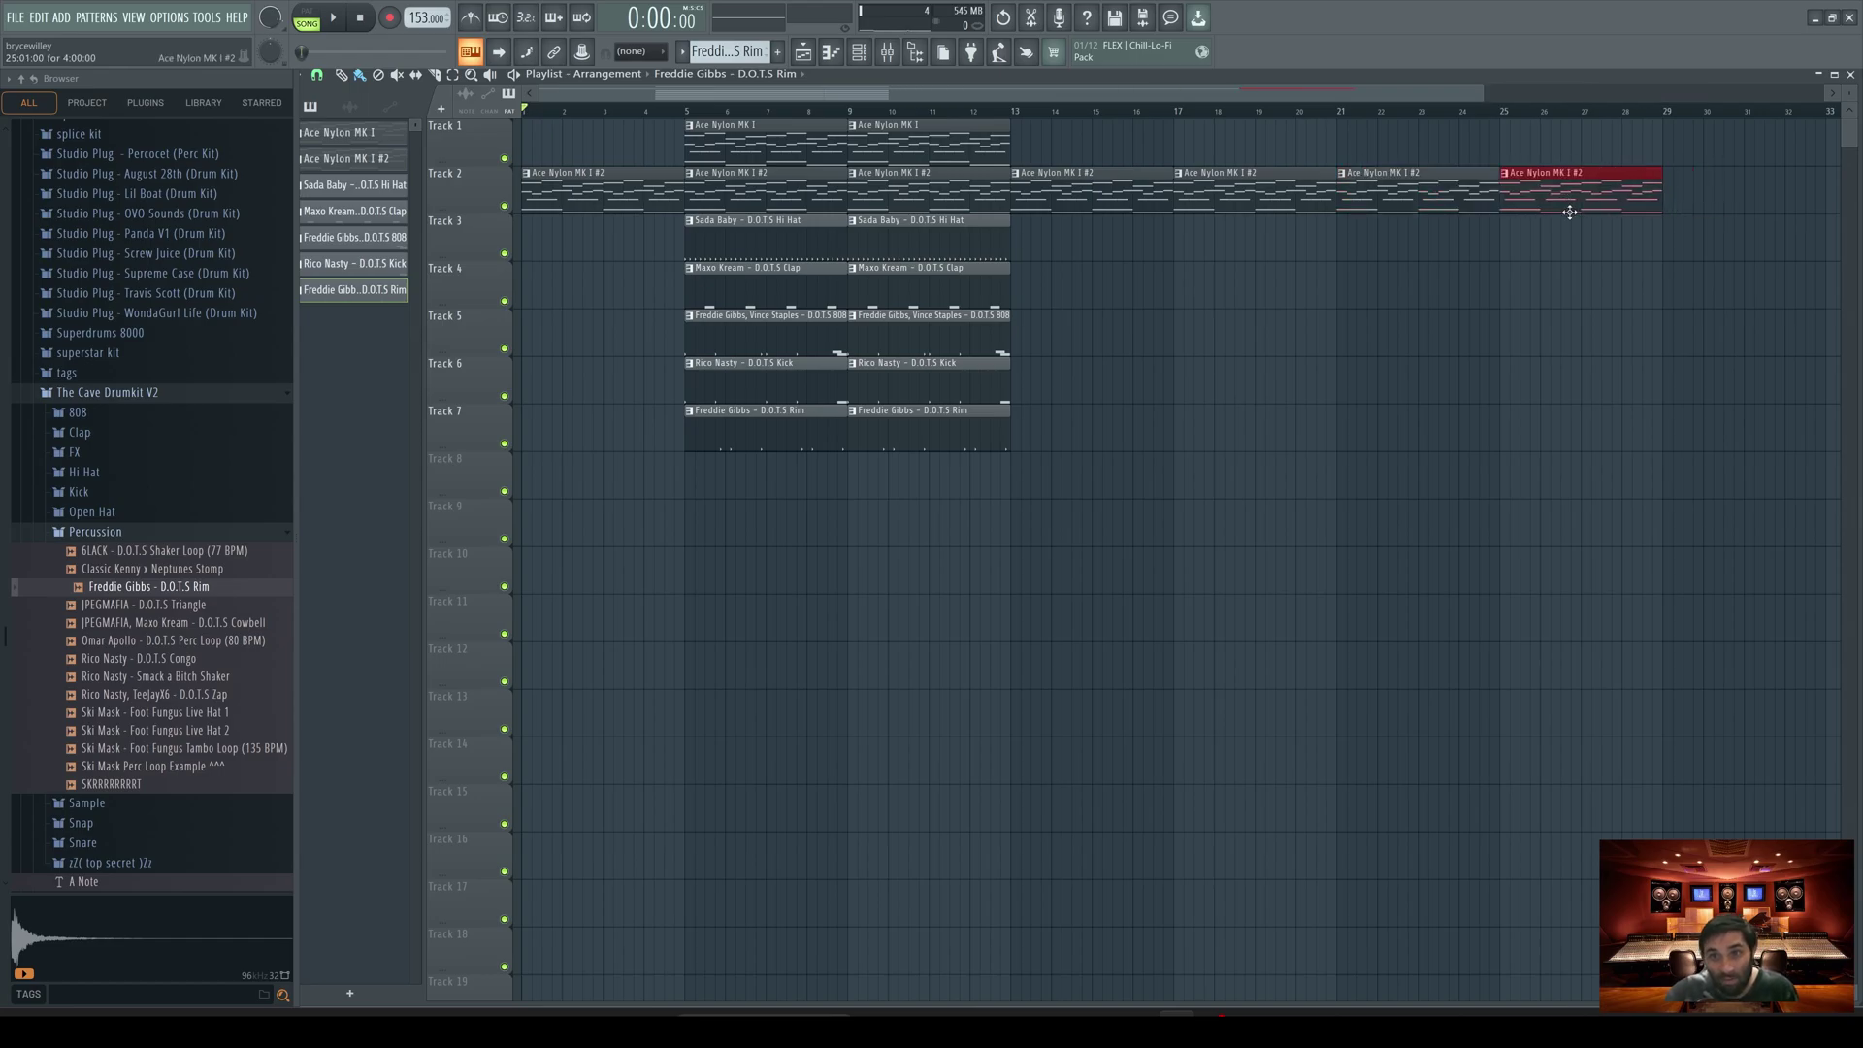
Step: Copy the hi-hat, clap, 808, kick and rim clips further along their tracks through bar 29
left_click_drag(977, 243, 1572, 262)
left_click_drag(909, 284, 1240, 300)
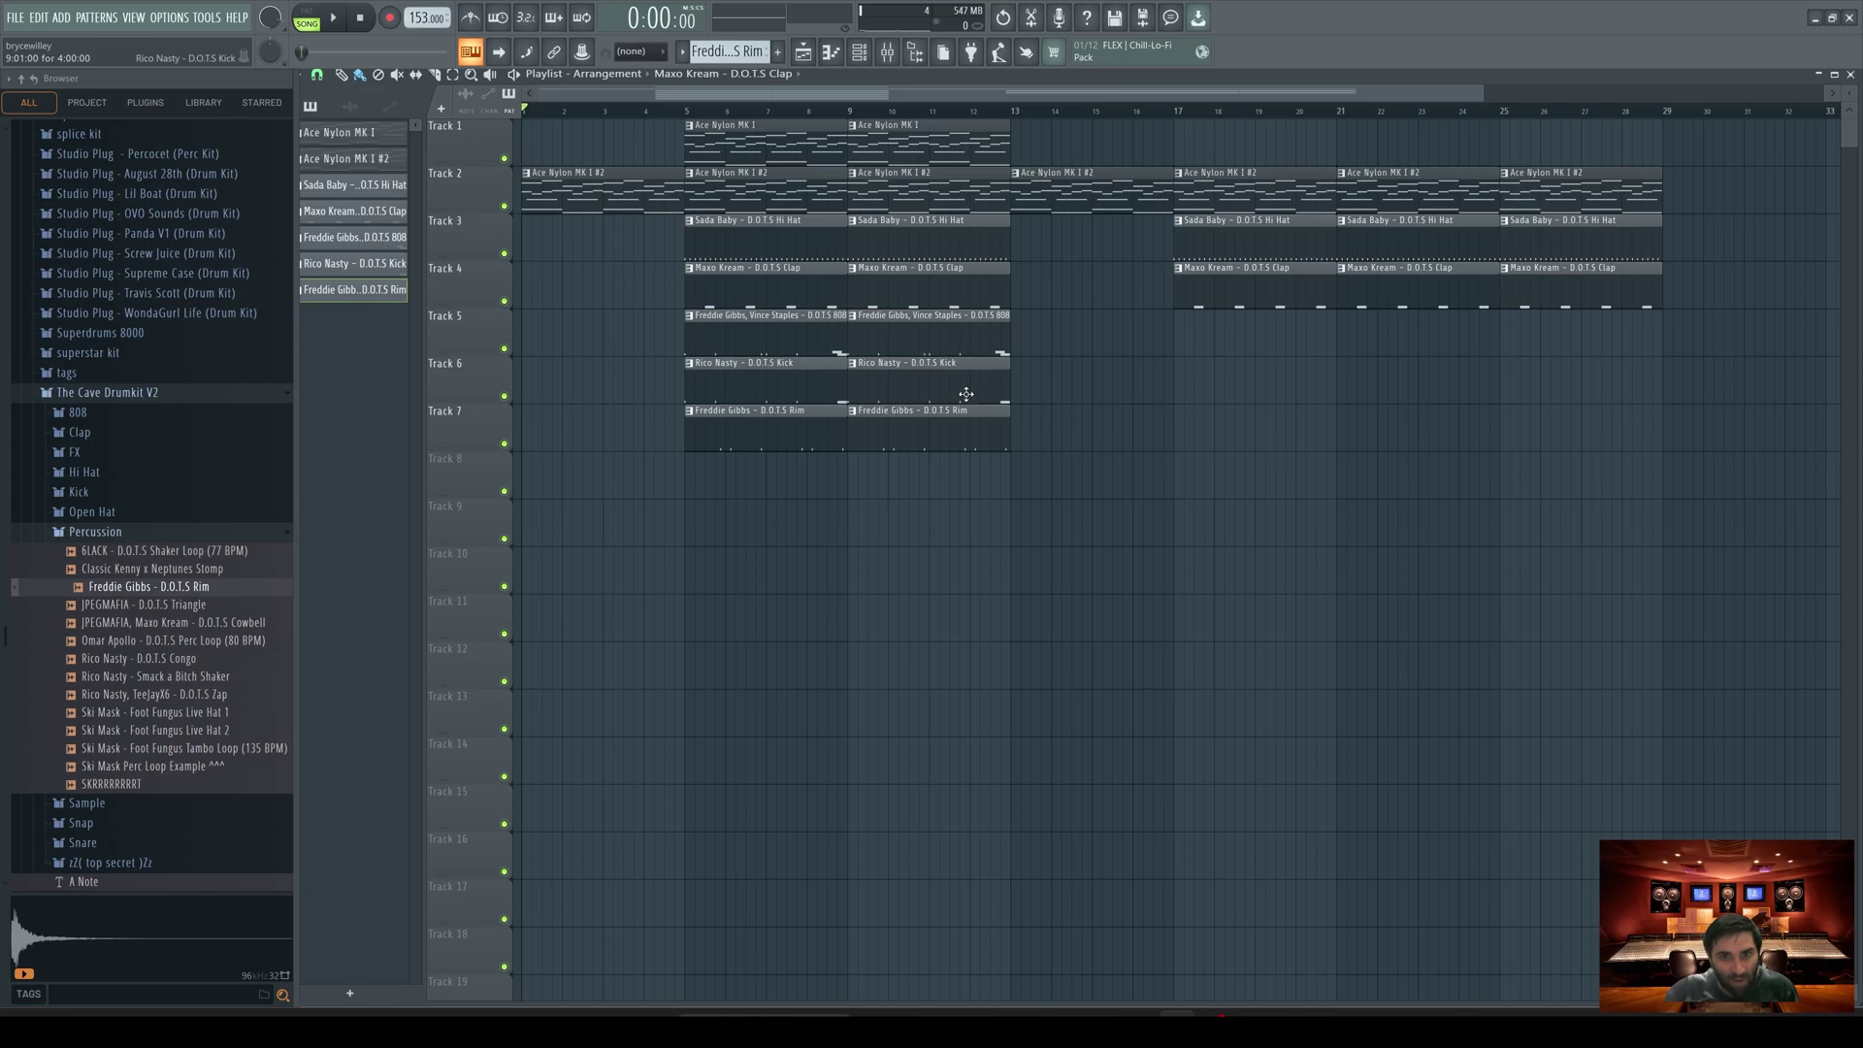
left_click_drag(946, 342, 1528, 357)
left_click_drag(899, 390, 1547, 367)
left_click_drag(1098, 416, 1238, 457)
key("ctrl+b")
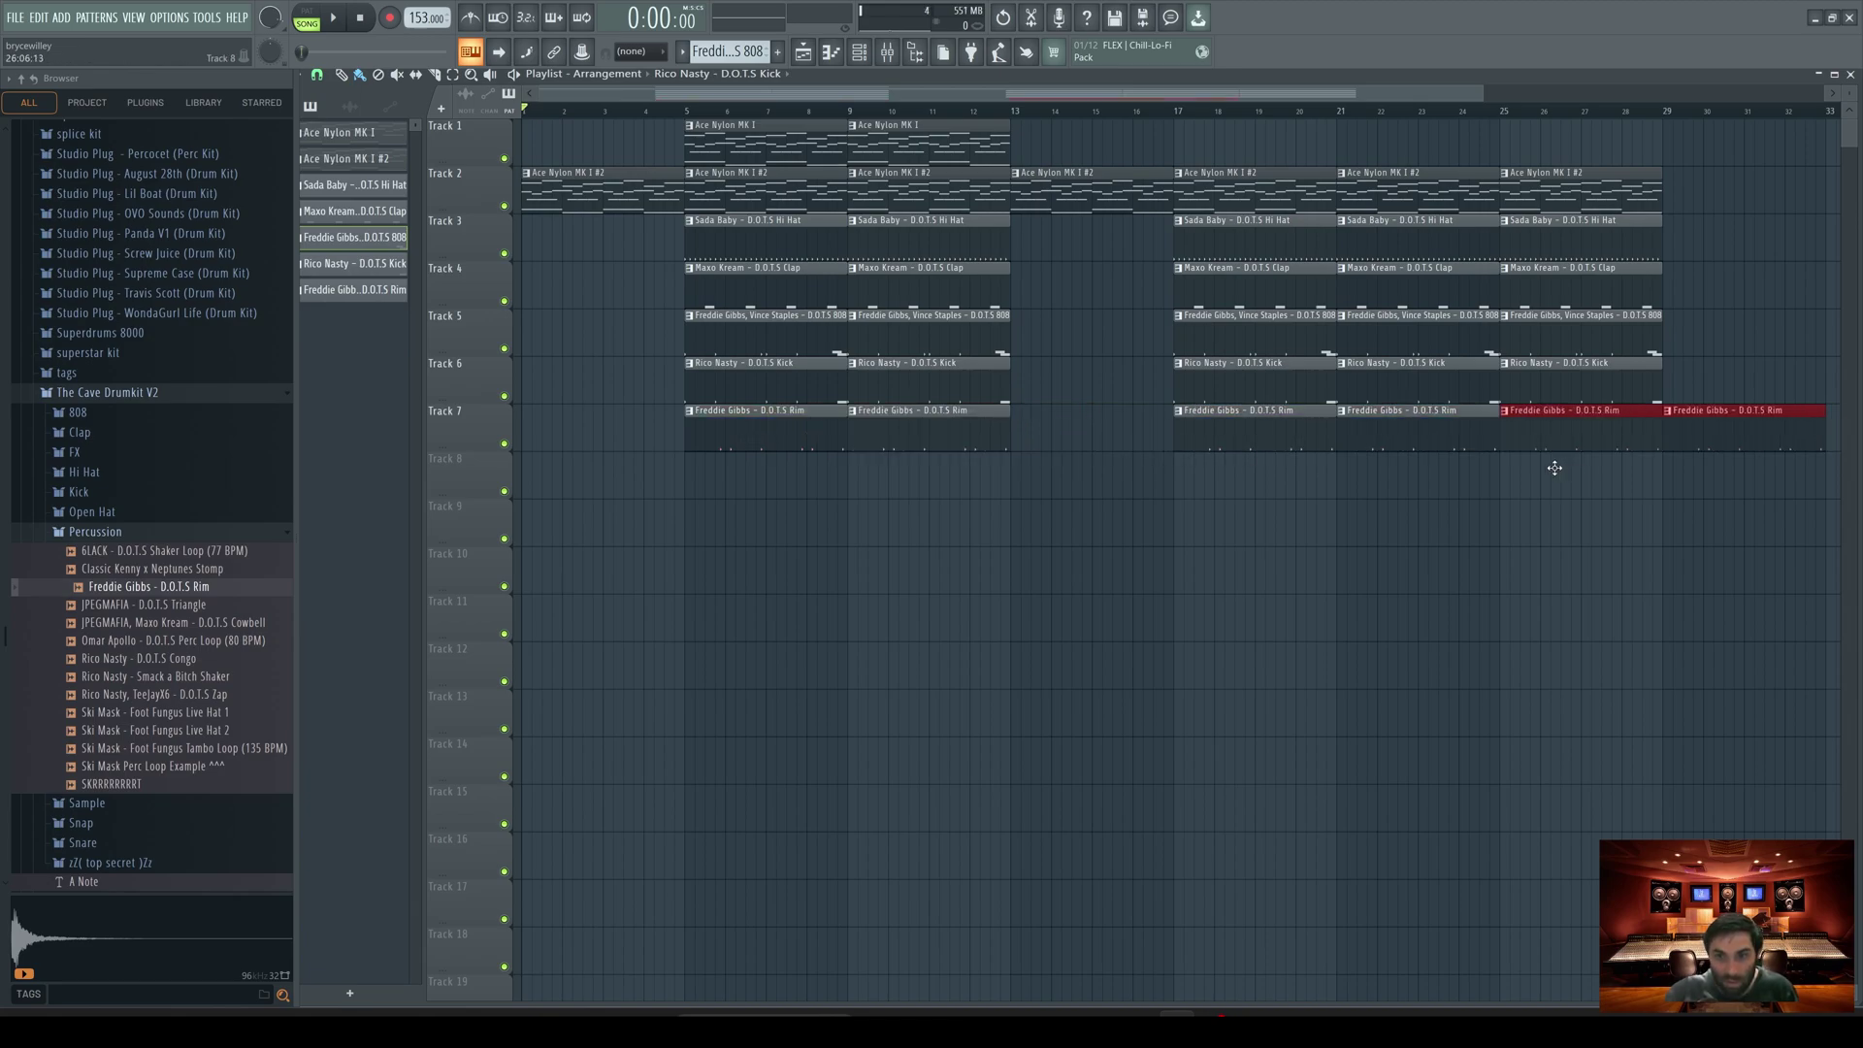
right_click(1744, 435)
Step: Duplicate the whole block of clips past bar 29 and the bars 29–37 section toward bar 54
mouse_move(1235, 493)
left_mouse_down()
mouse_move(1283, 306)
mouse_move(1122, 281)
left_mouse_up()
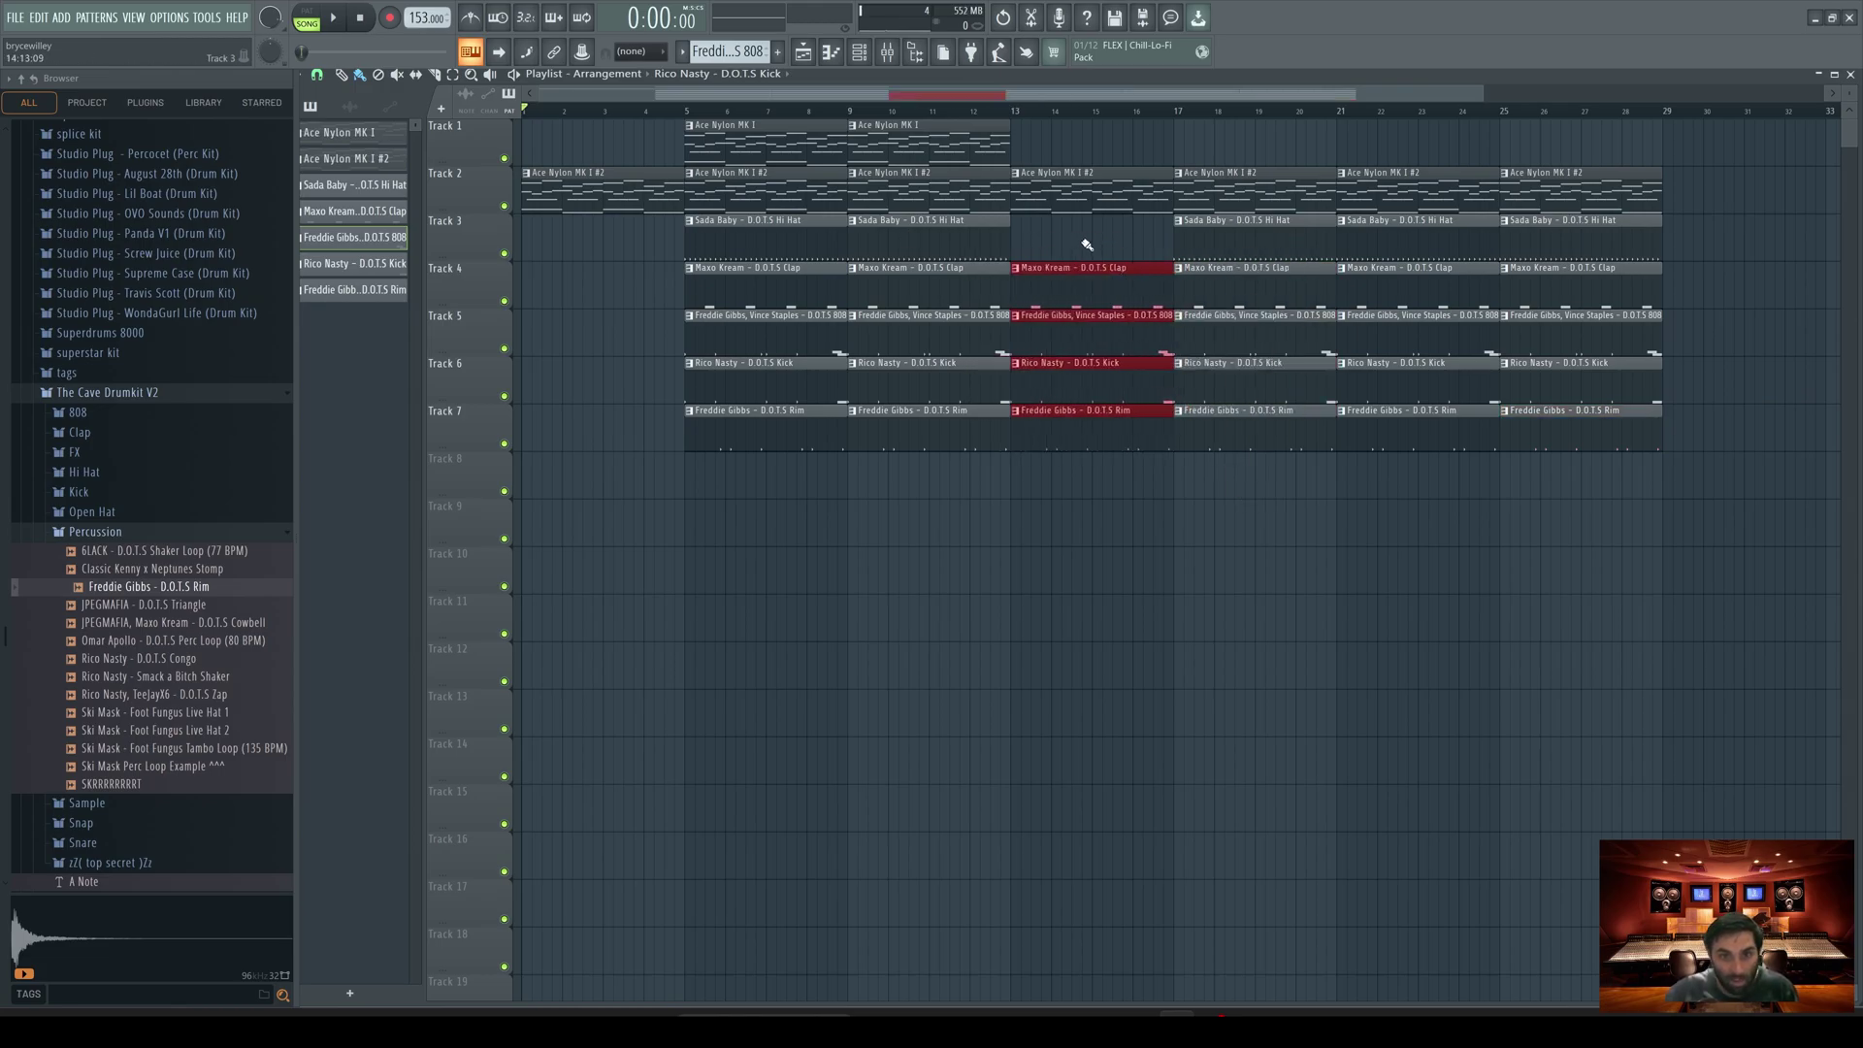
left_click_drag(754, 592, 1746, 118)
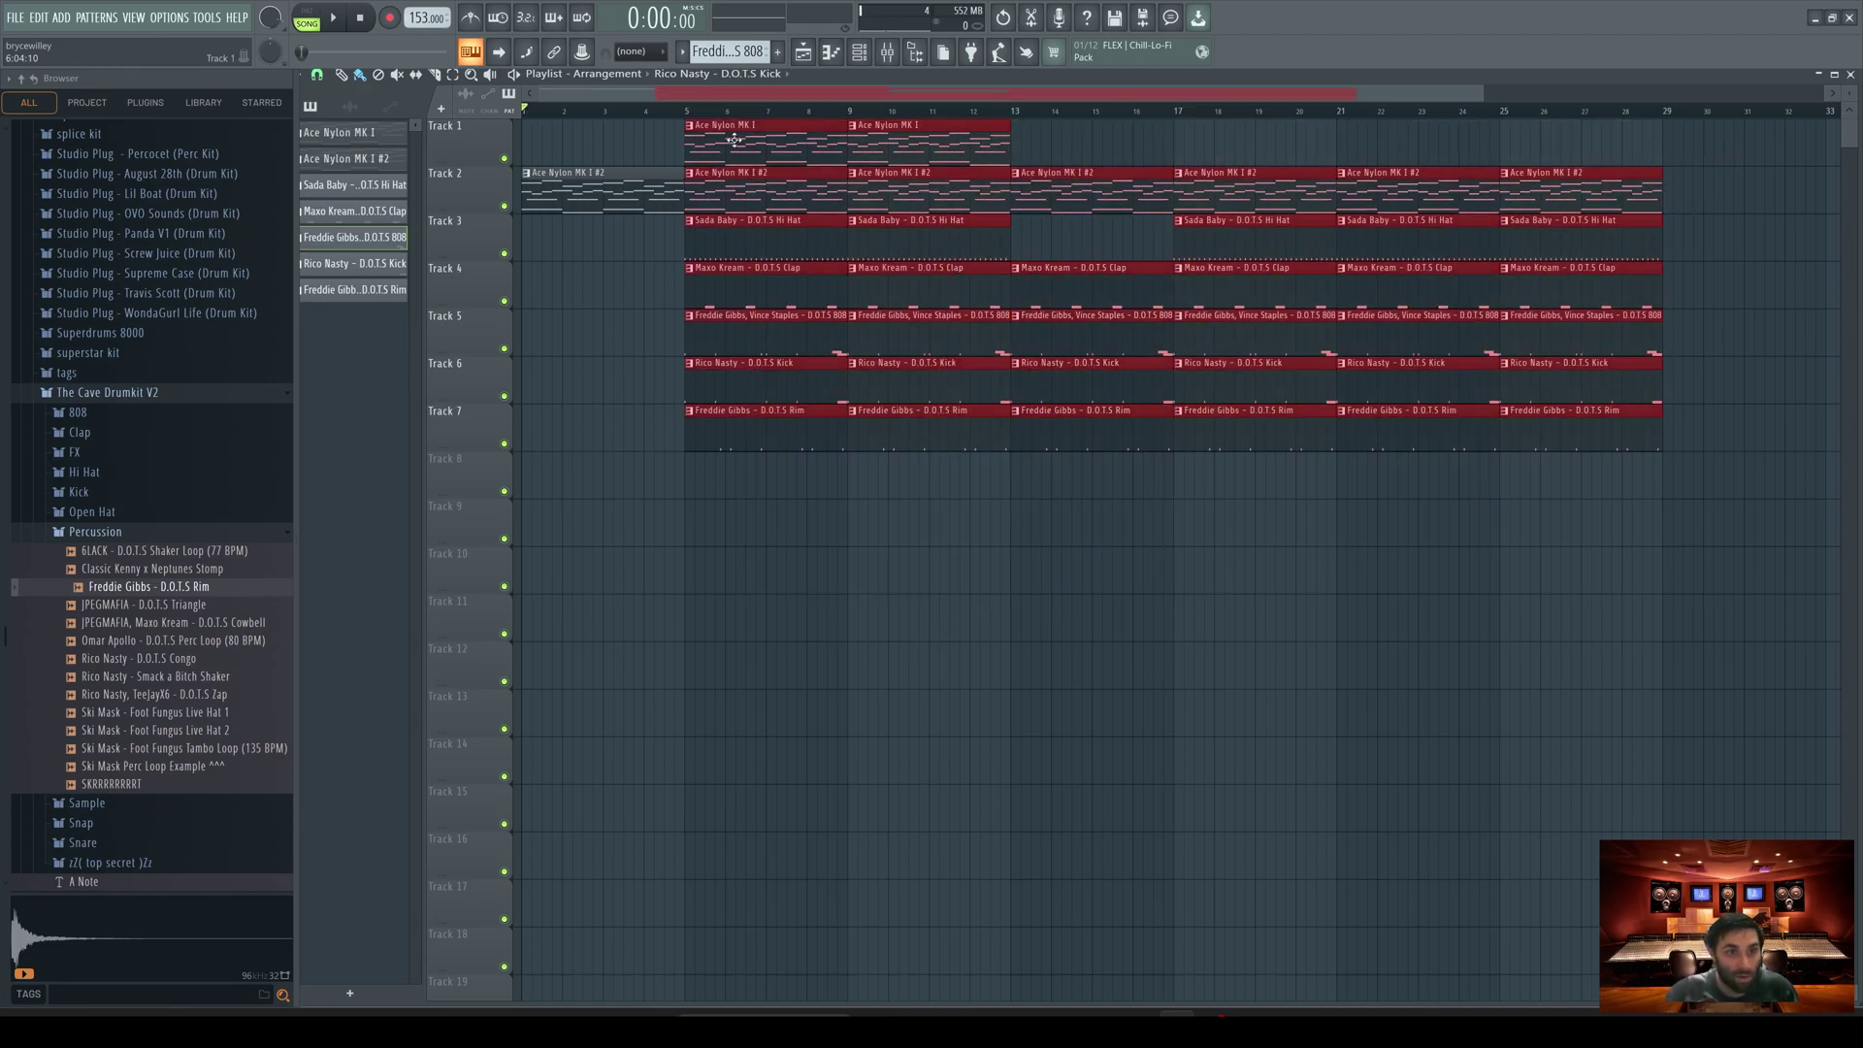
left_click_drag(767, 220, 1774, 221)
left_click_drag(1287, 501, 1191, 118)
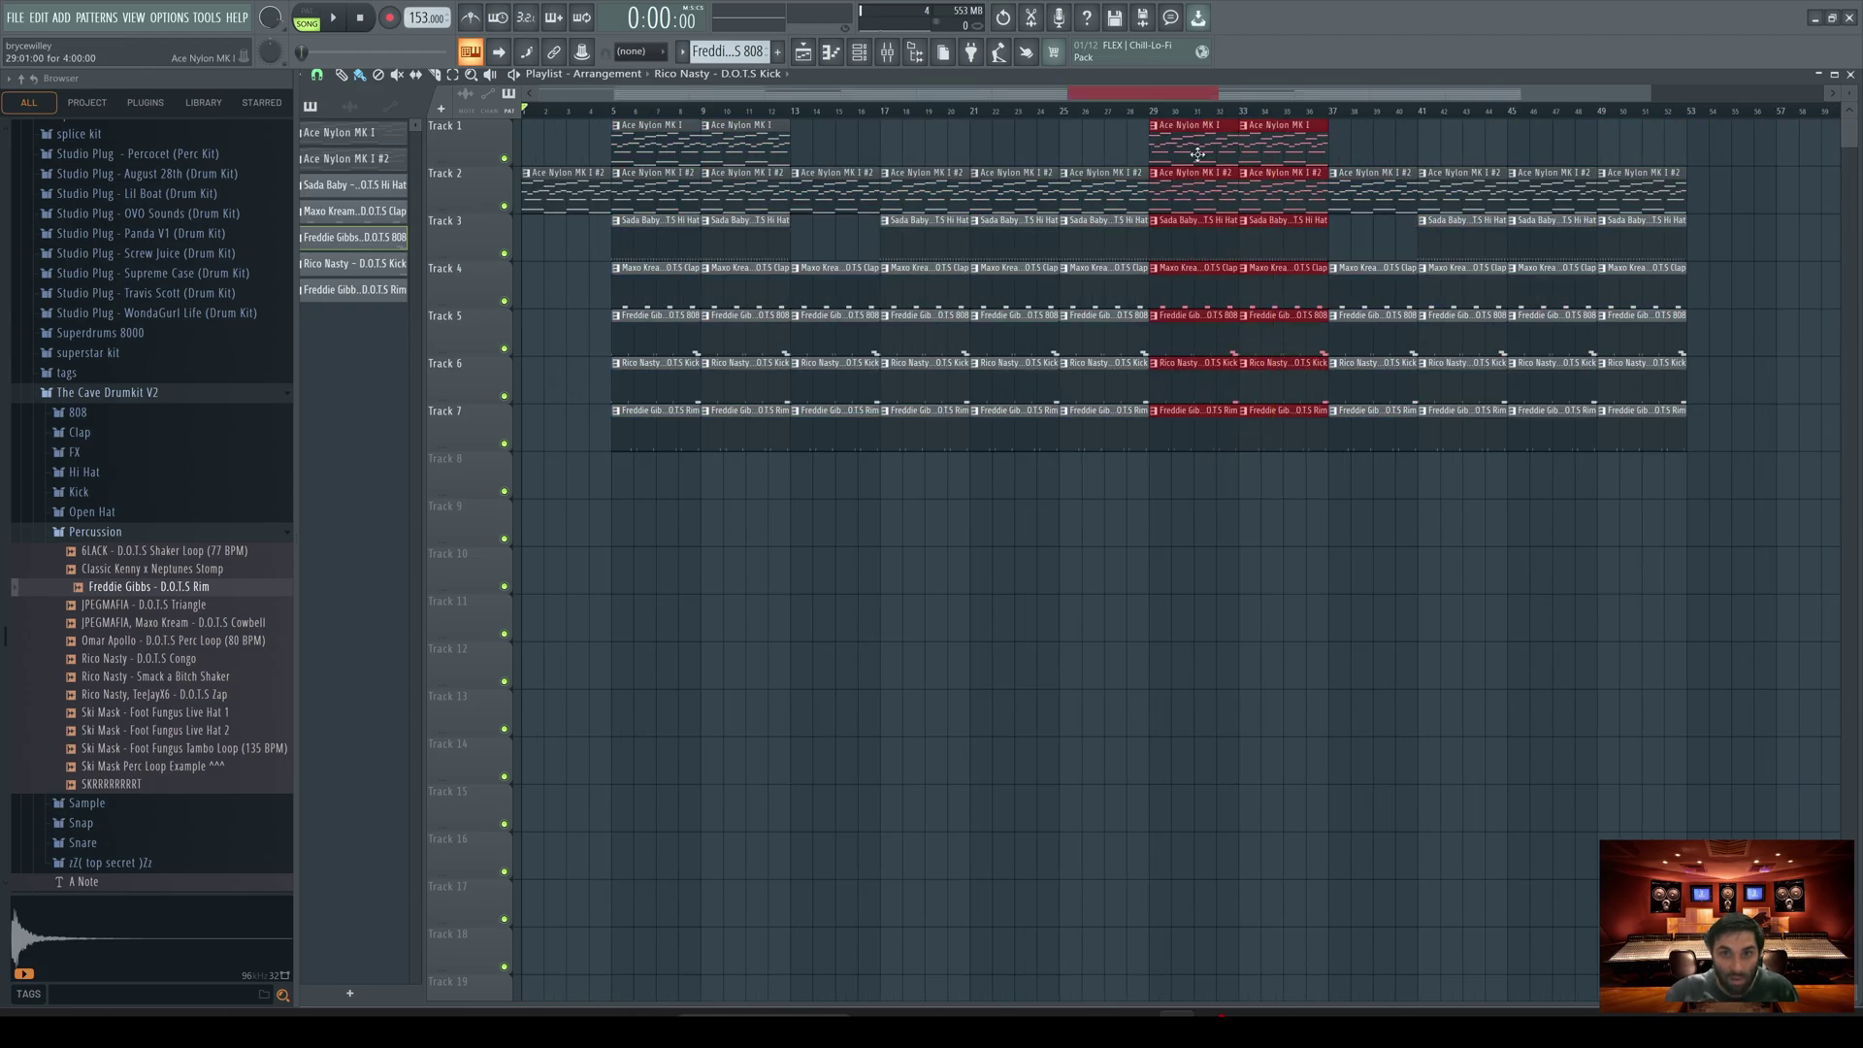
left_click_drag(1188, 220, 1729, 221)
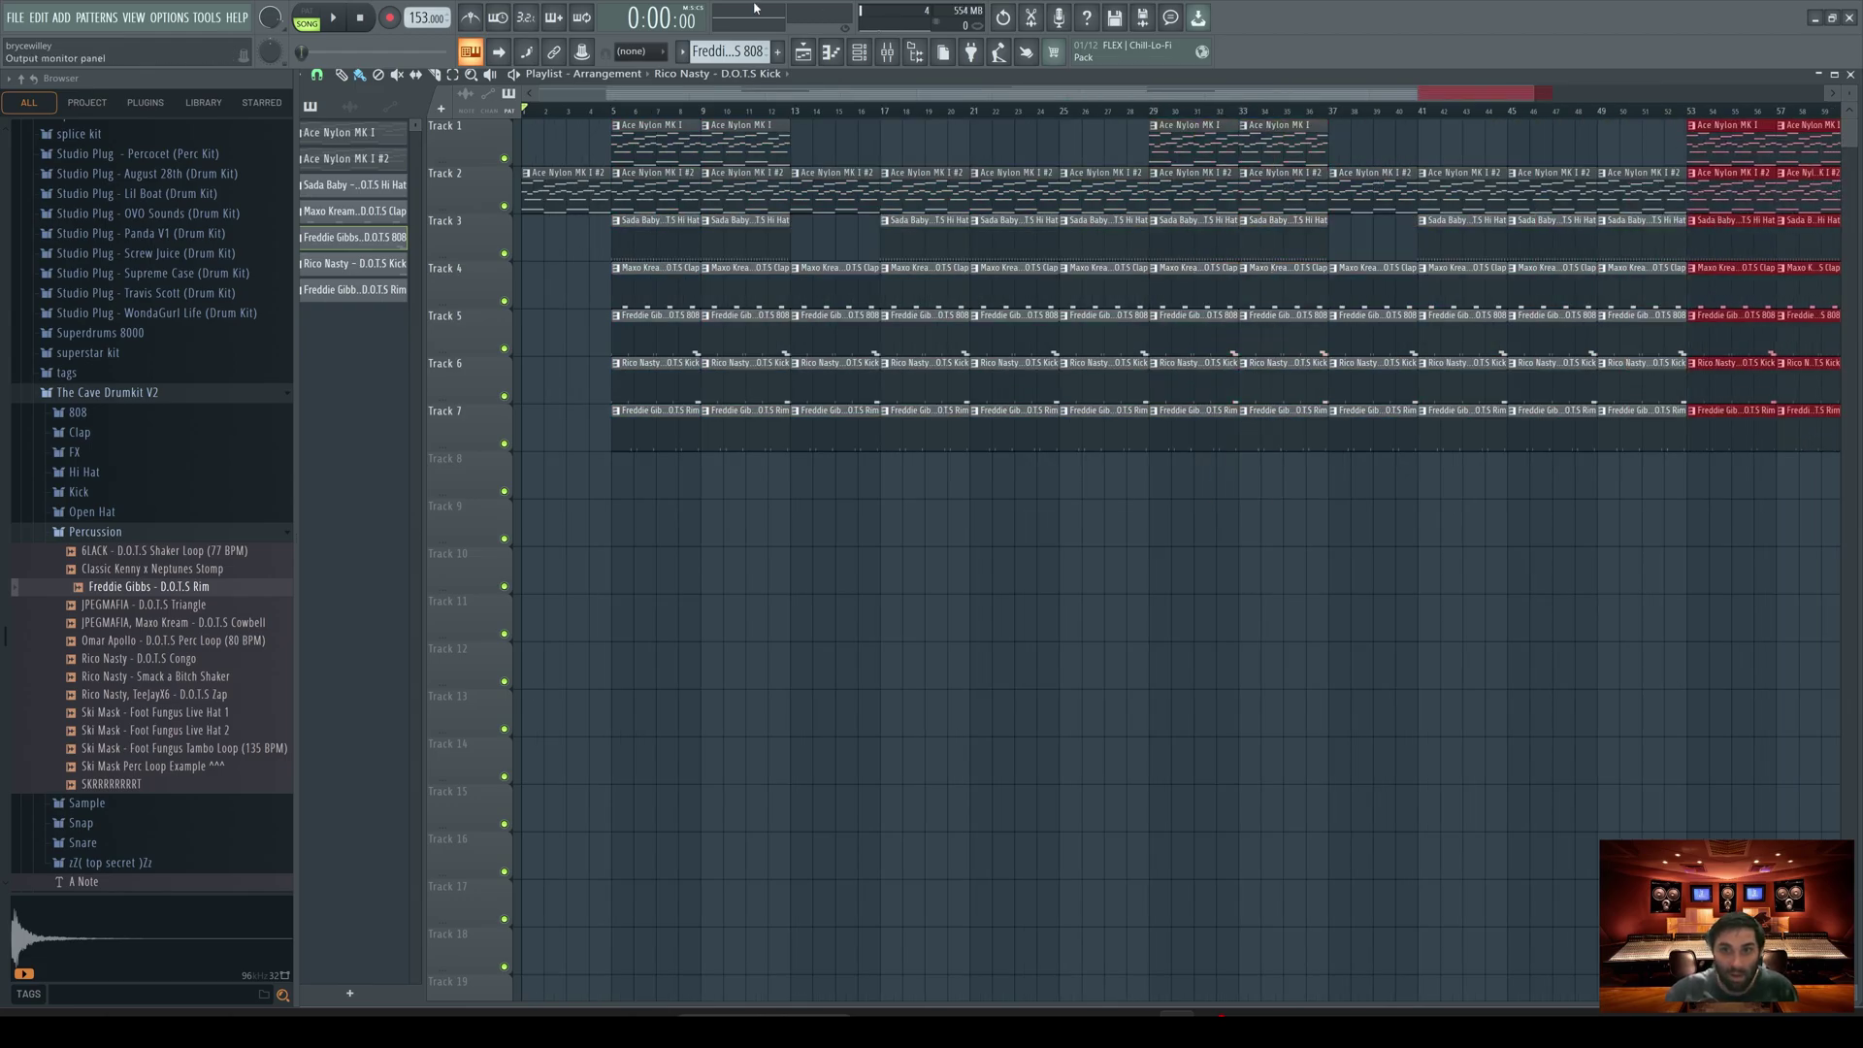
Step: Zoom out the playlist and play the full song arrangement through, then stop
scroll(916, 89, "down", 2)
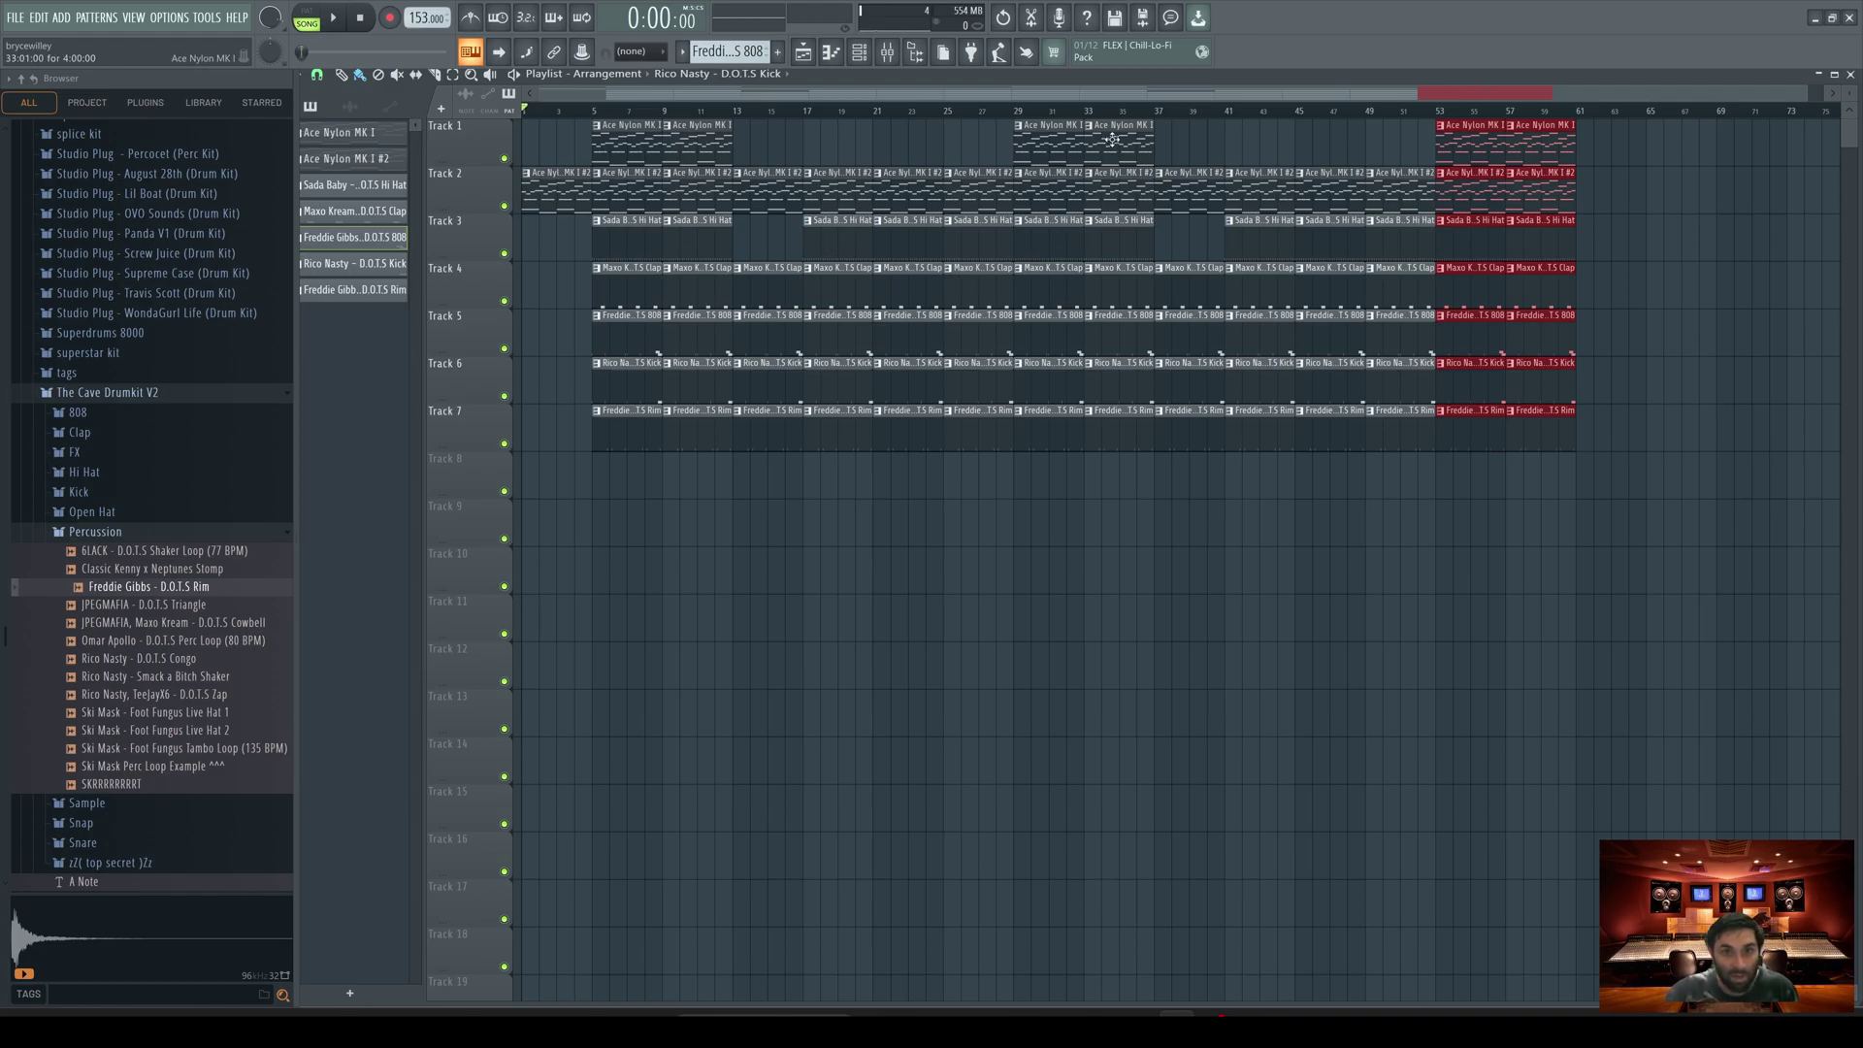
key("space")
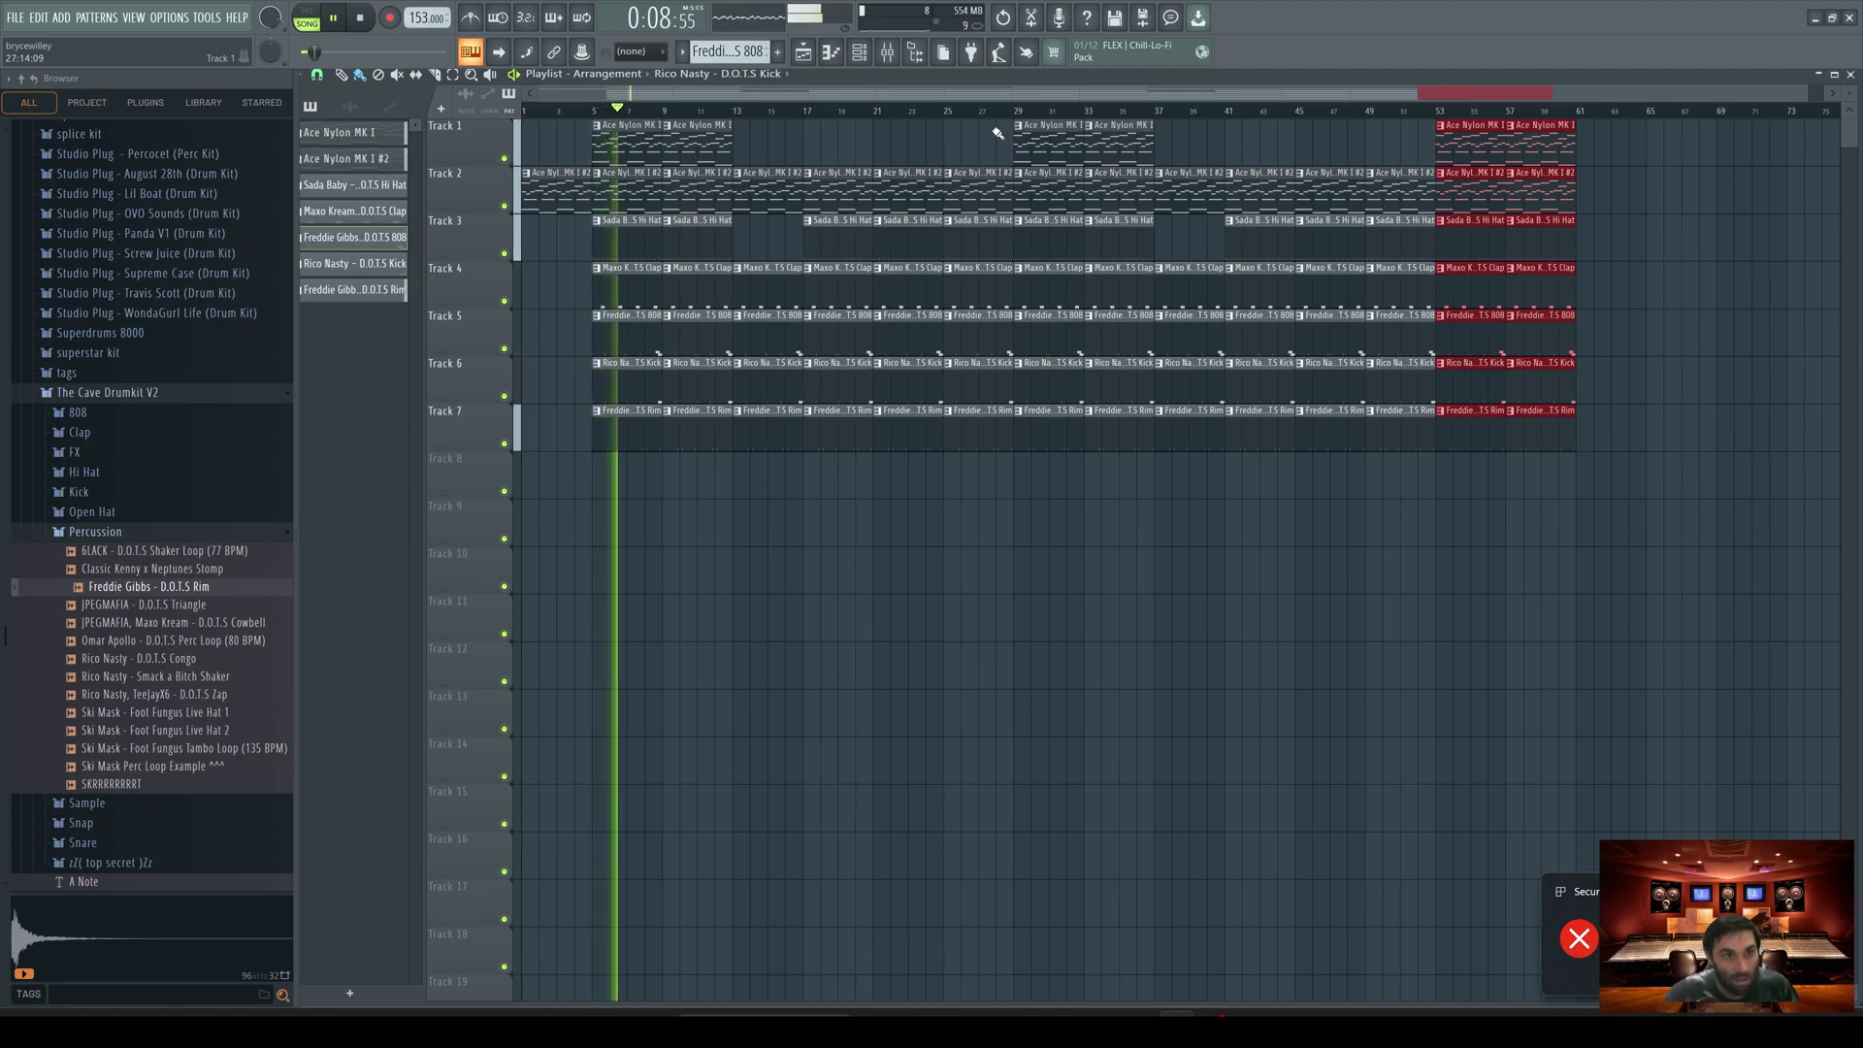
key("space")
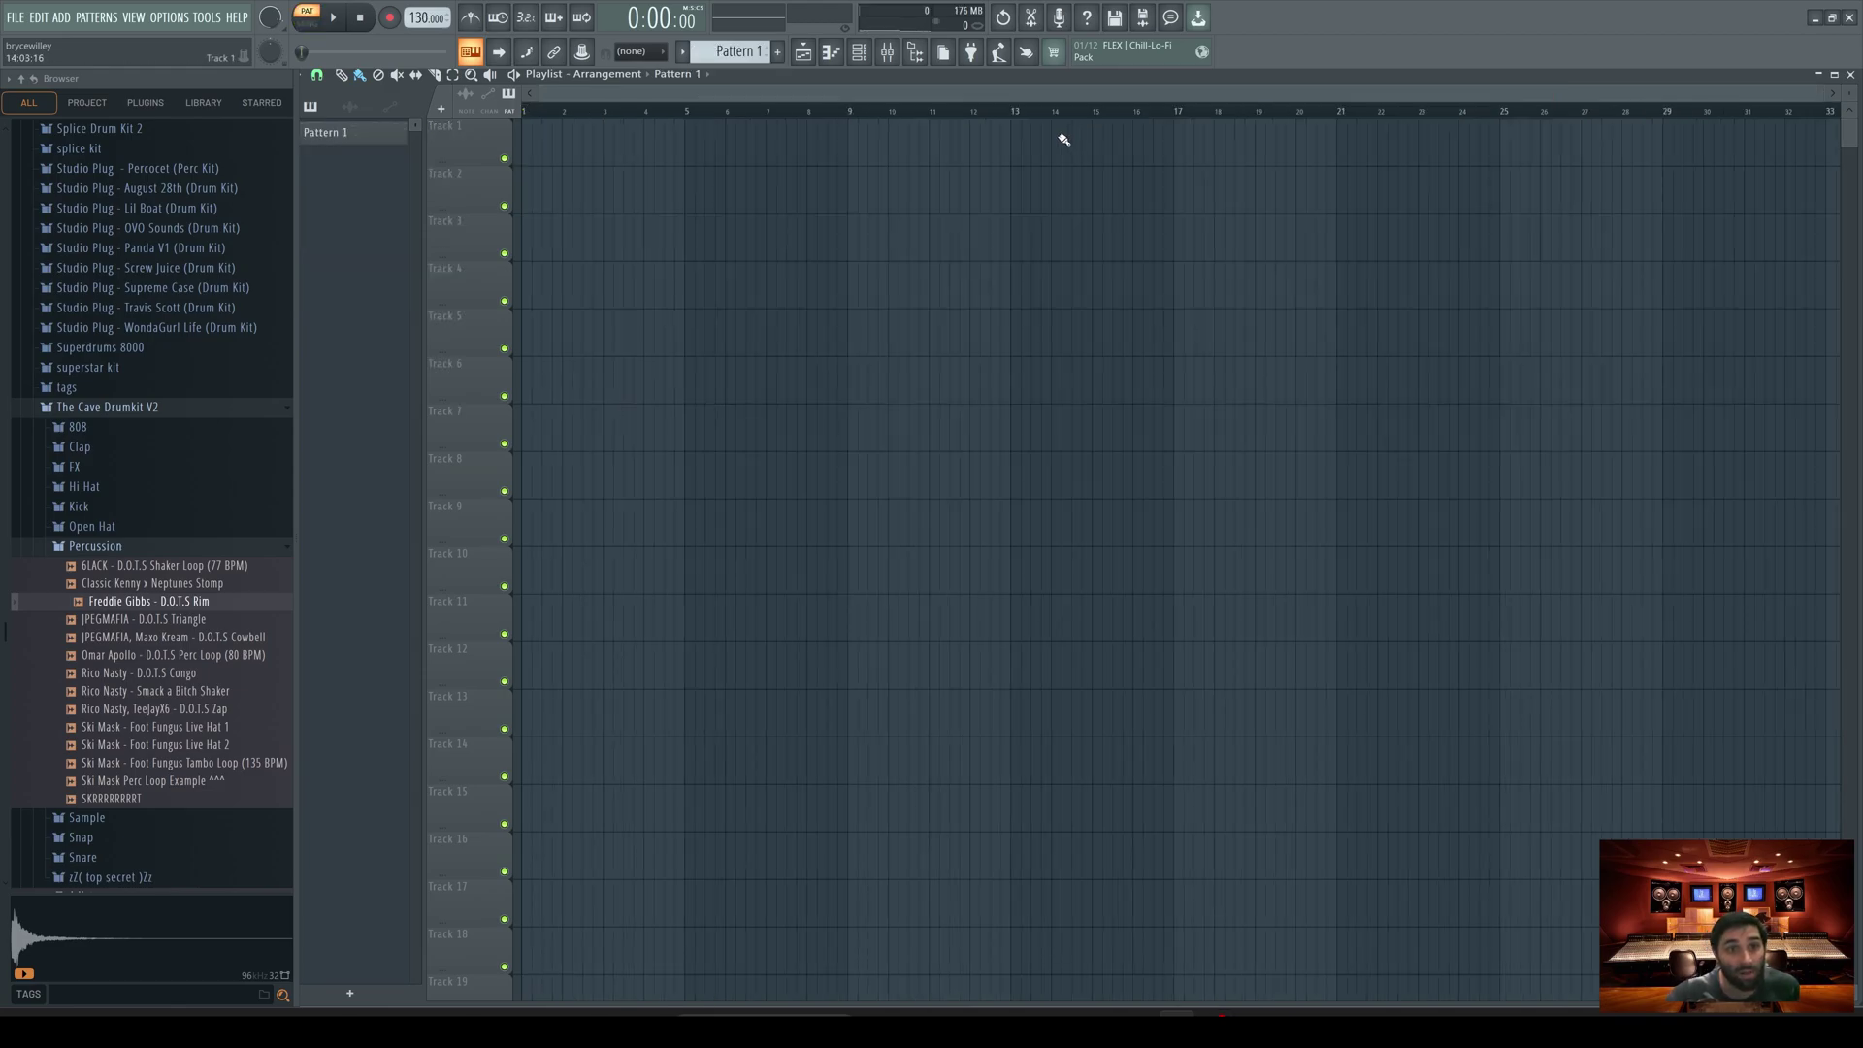
left_click(860, 61)
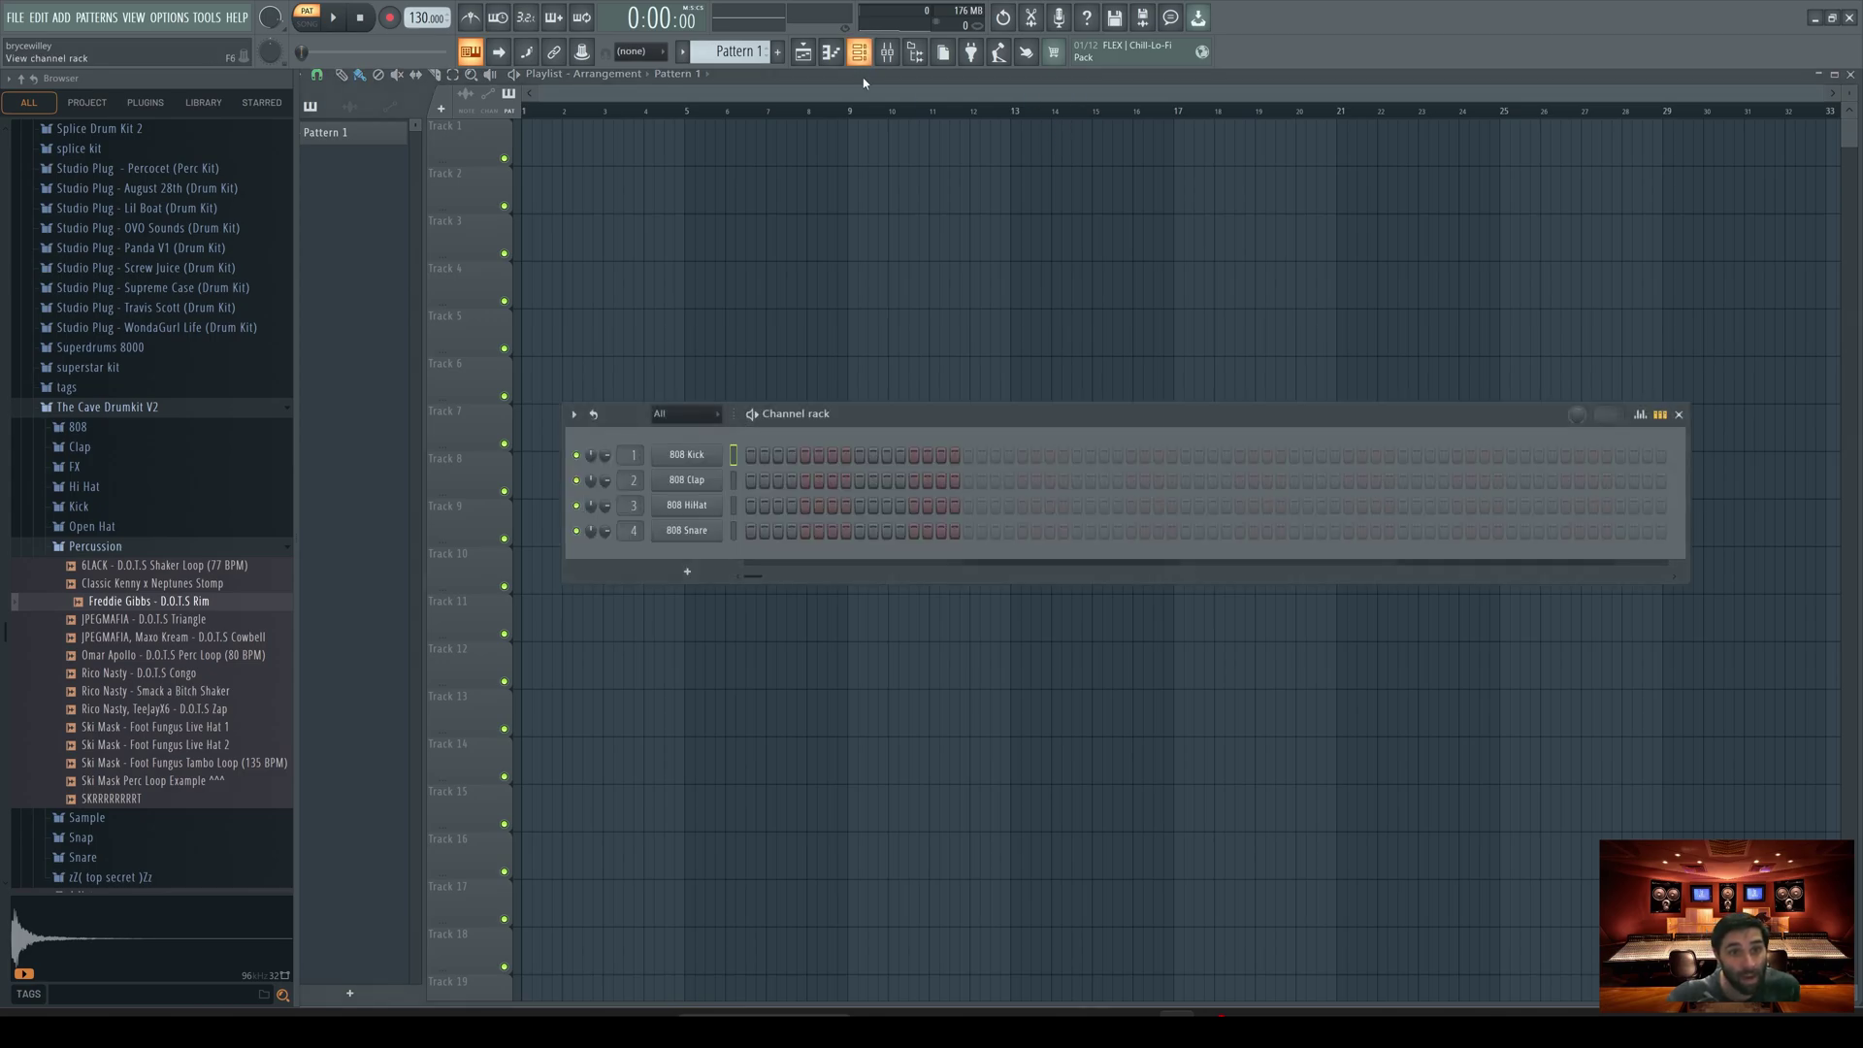
left_click(1679, 415)
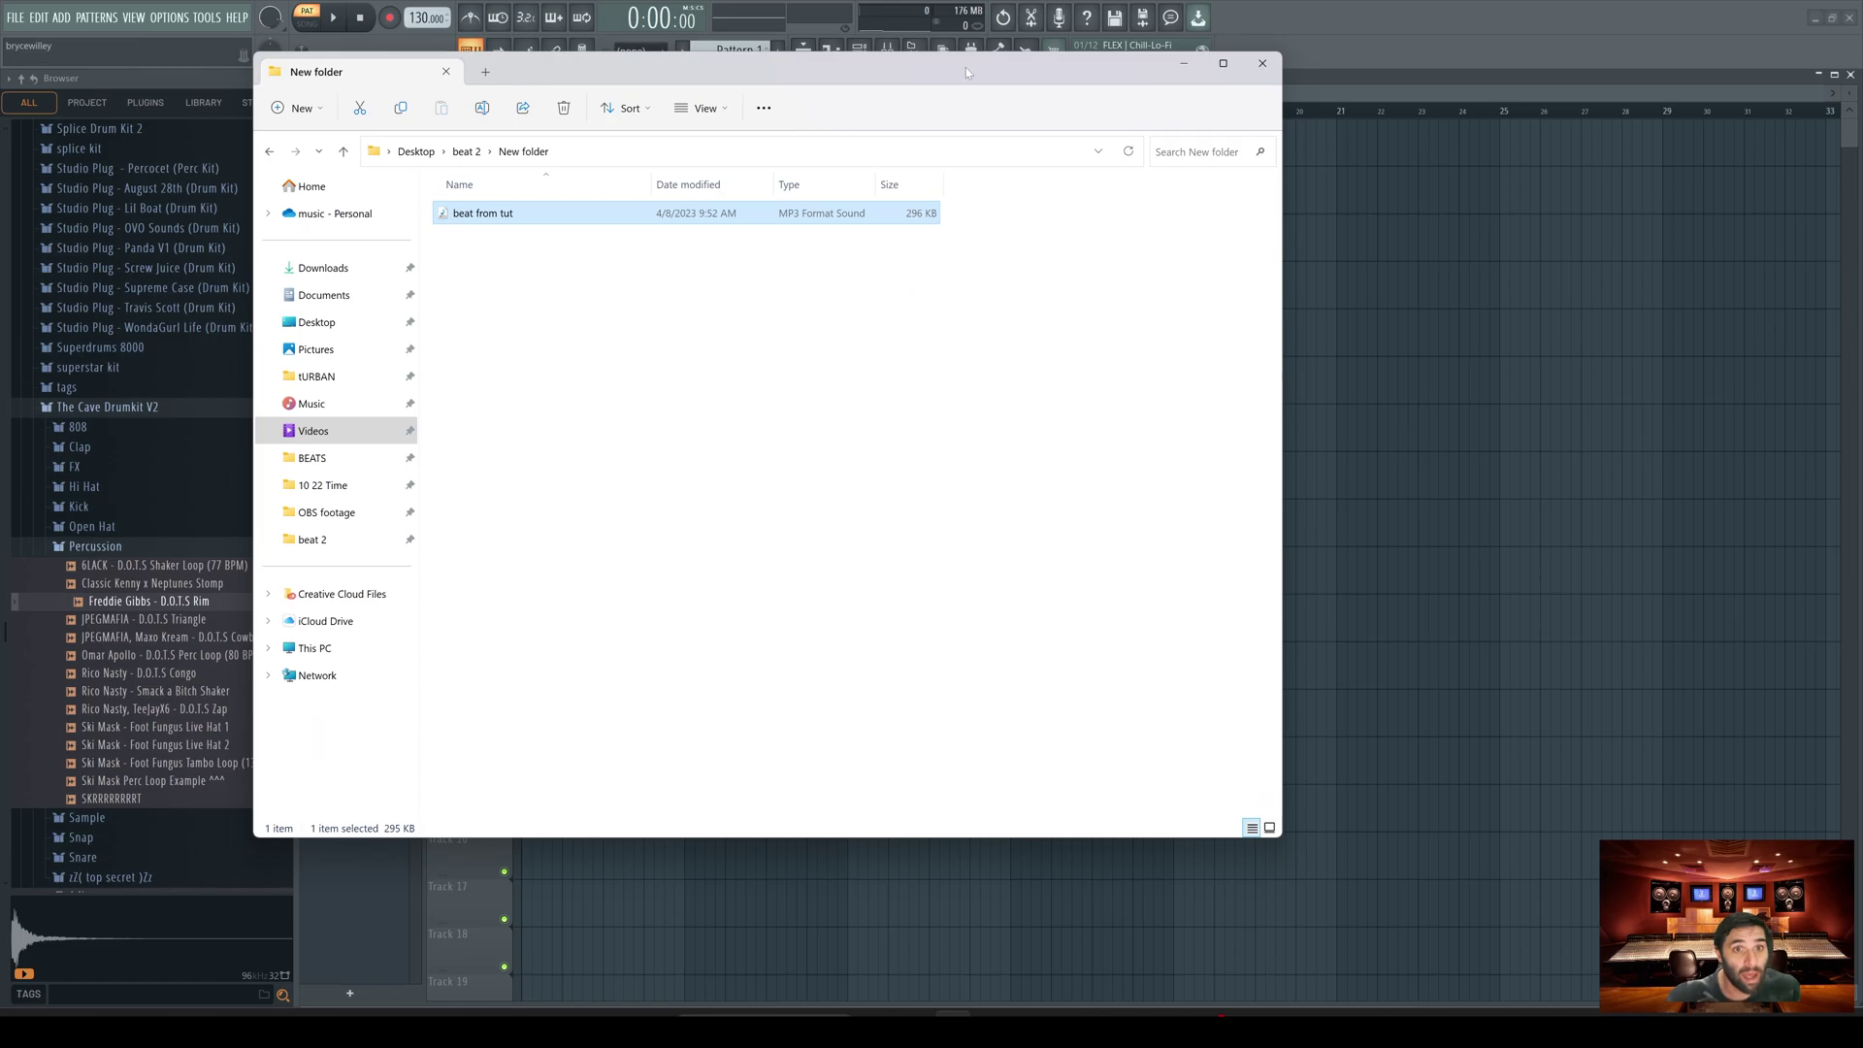
Step: Drag the 'beat from tut' MP3 from File Explorer onto Track 1 of the FL Studio playlist
left_click_drag(965, 67, 1487, 132)
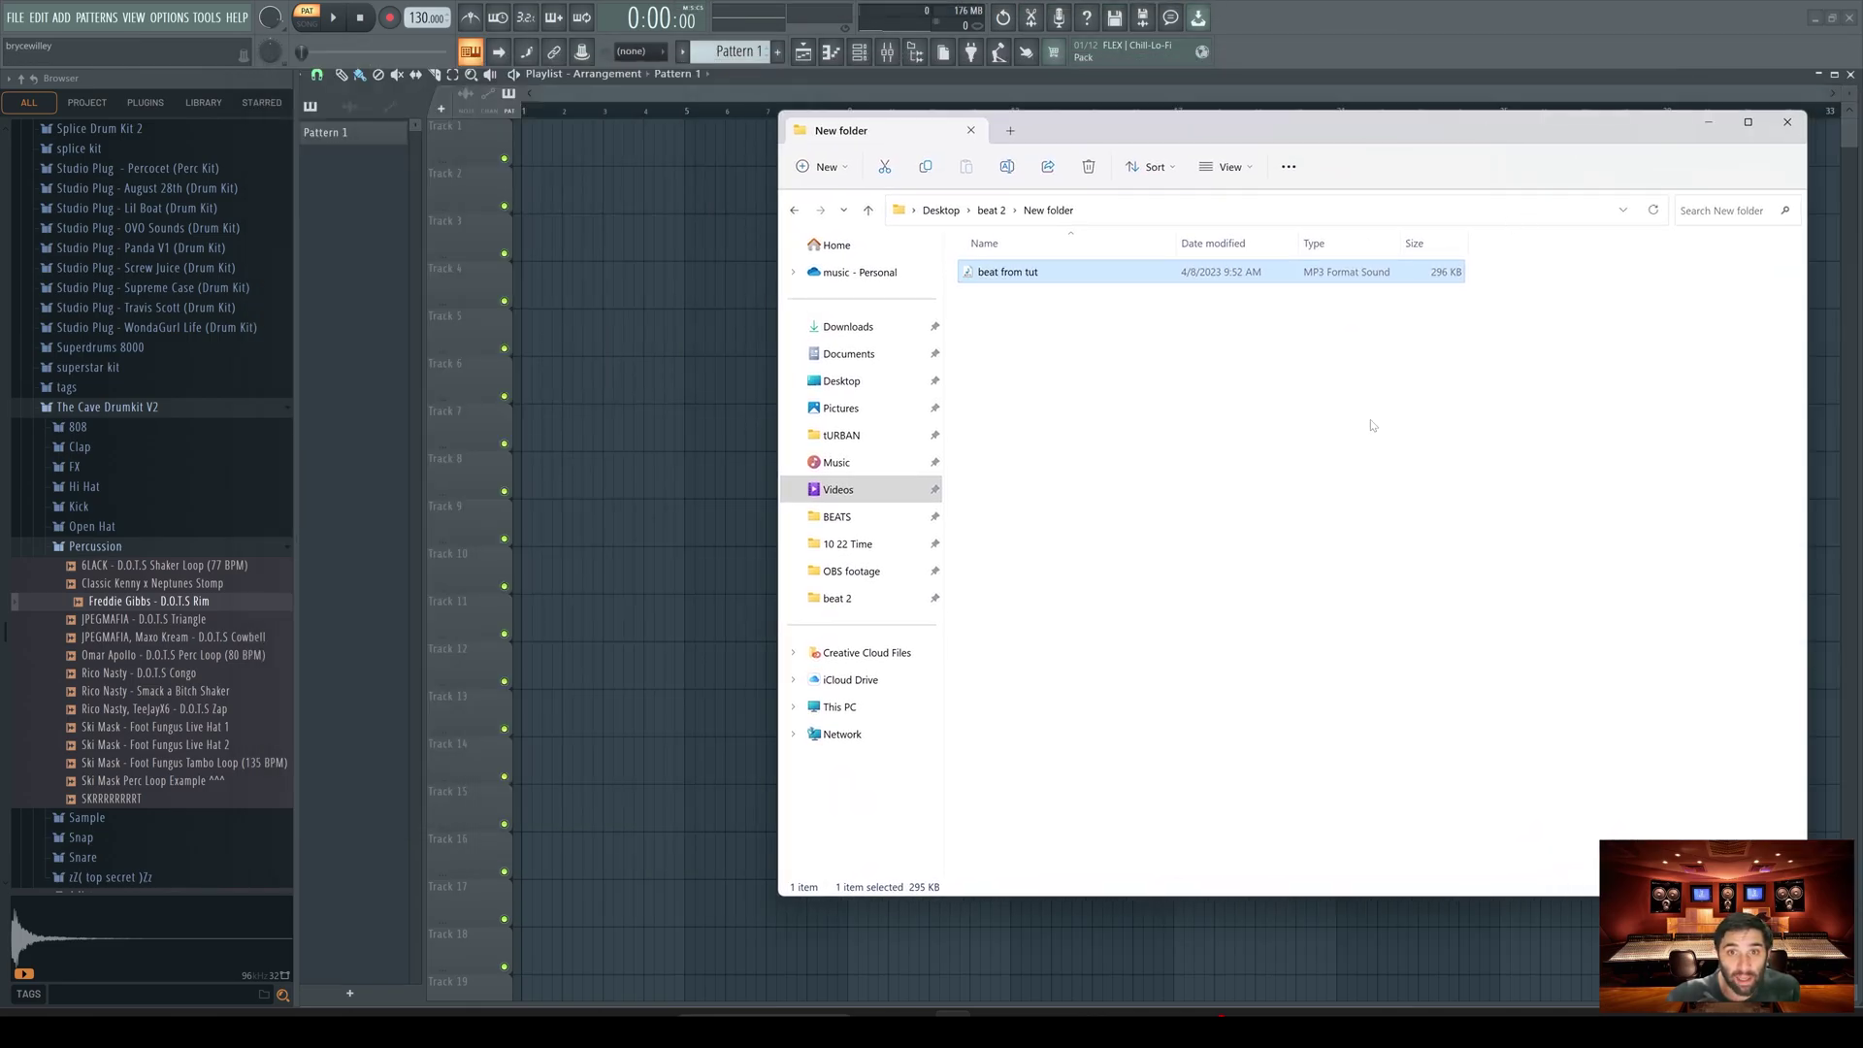
left_click(1139, 282)
left_click(1111, 311)
left_click(1122, 285)
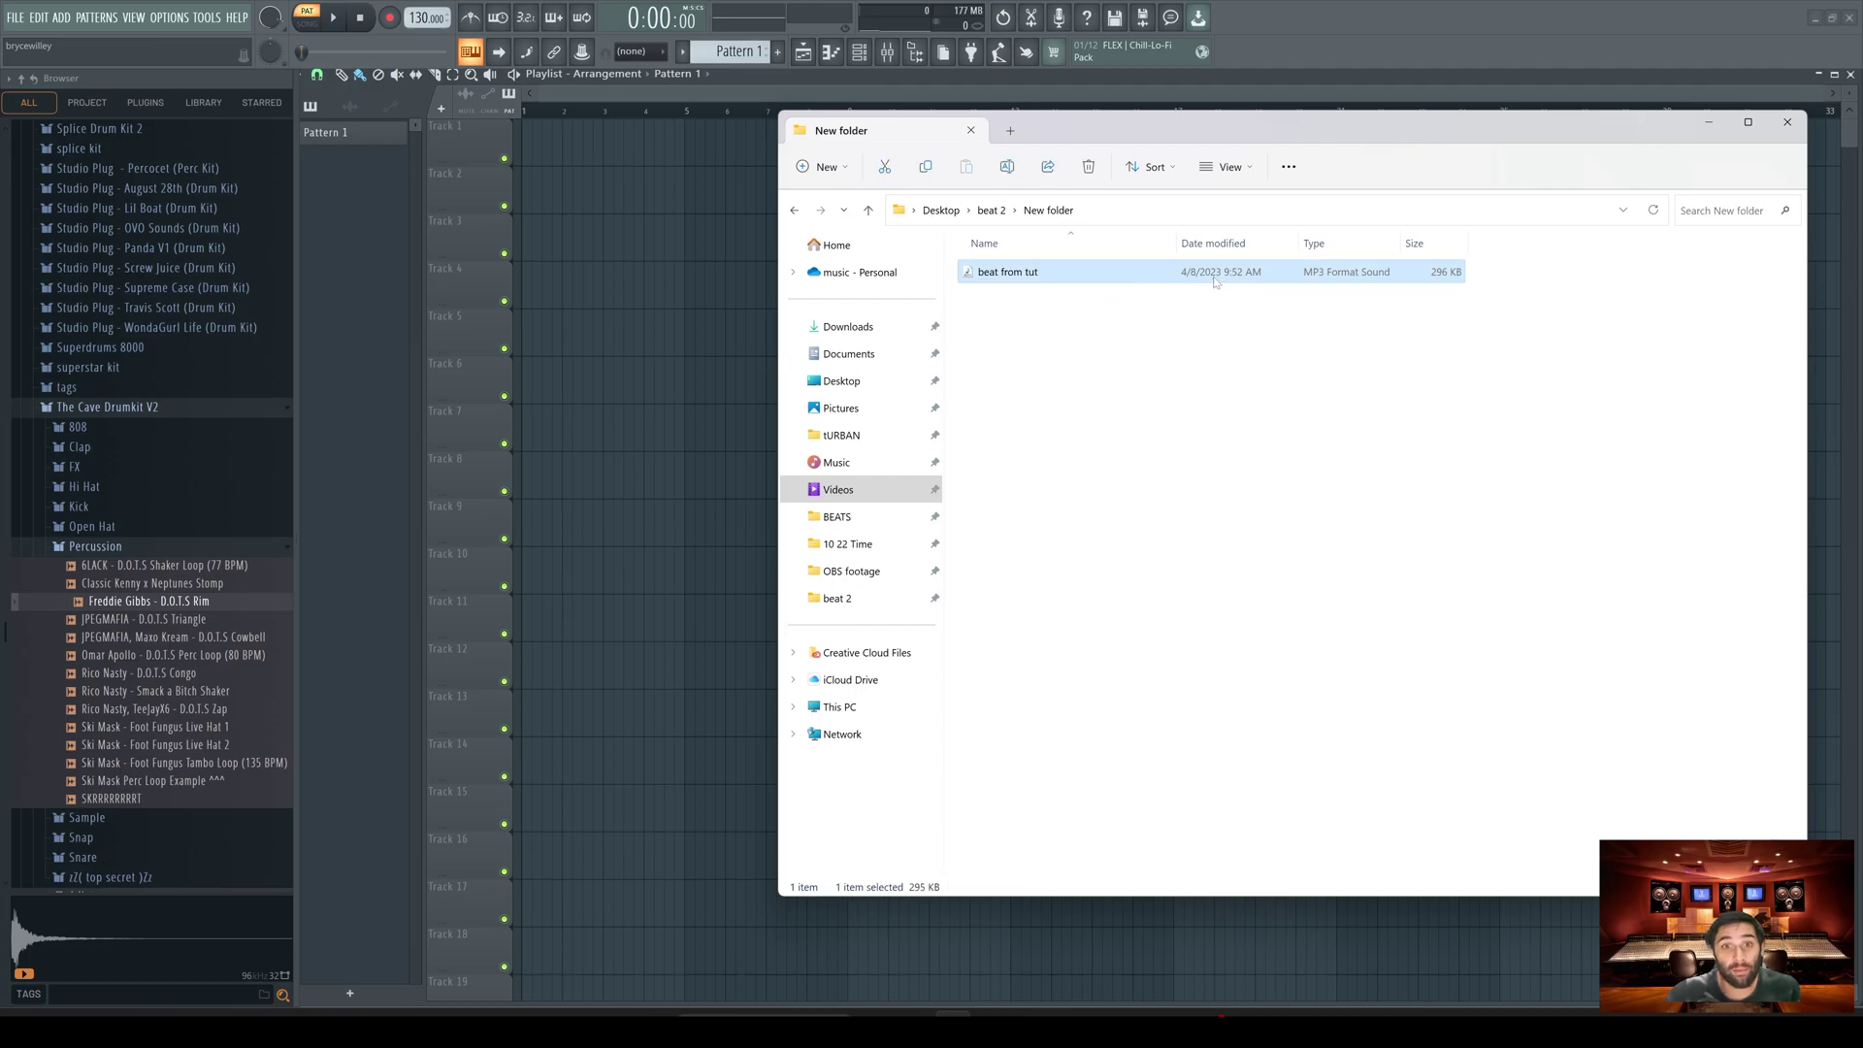
left_click_drag(1266, 275, 528, 140)
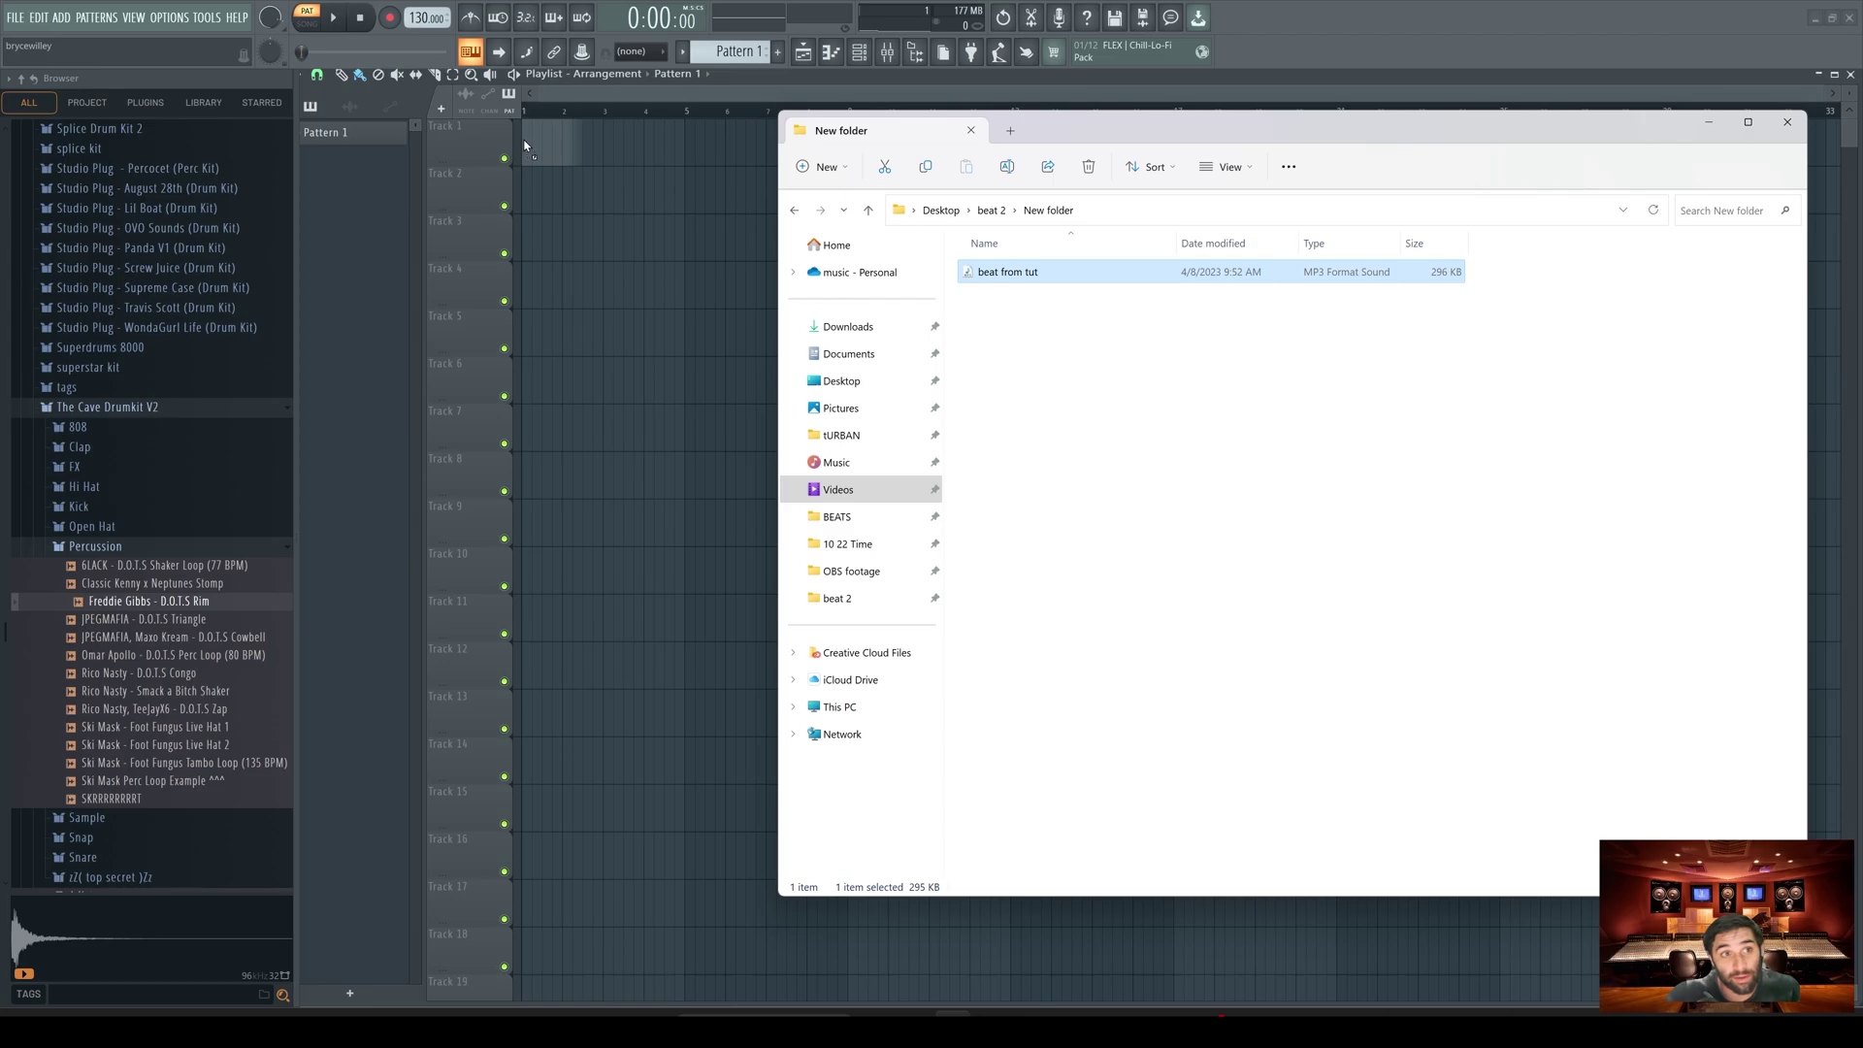
left_click_drag(525, 143, 525, 146)
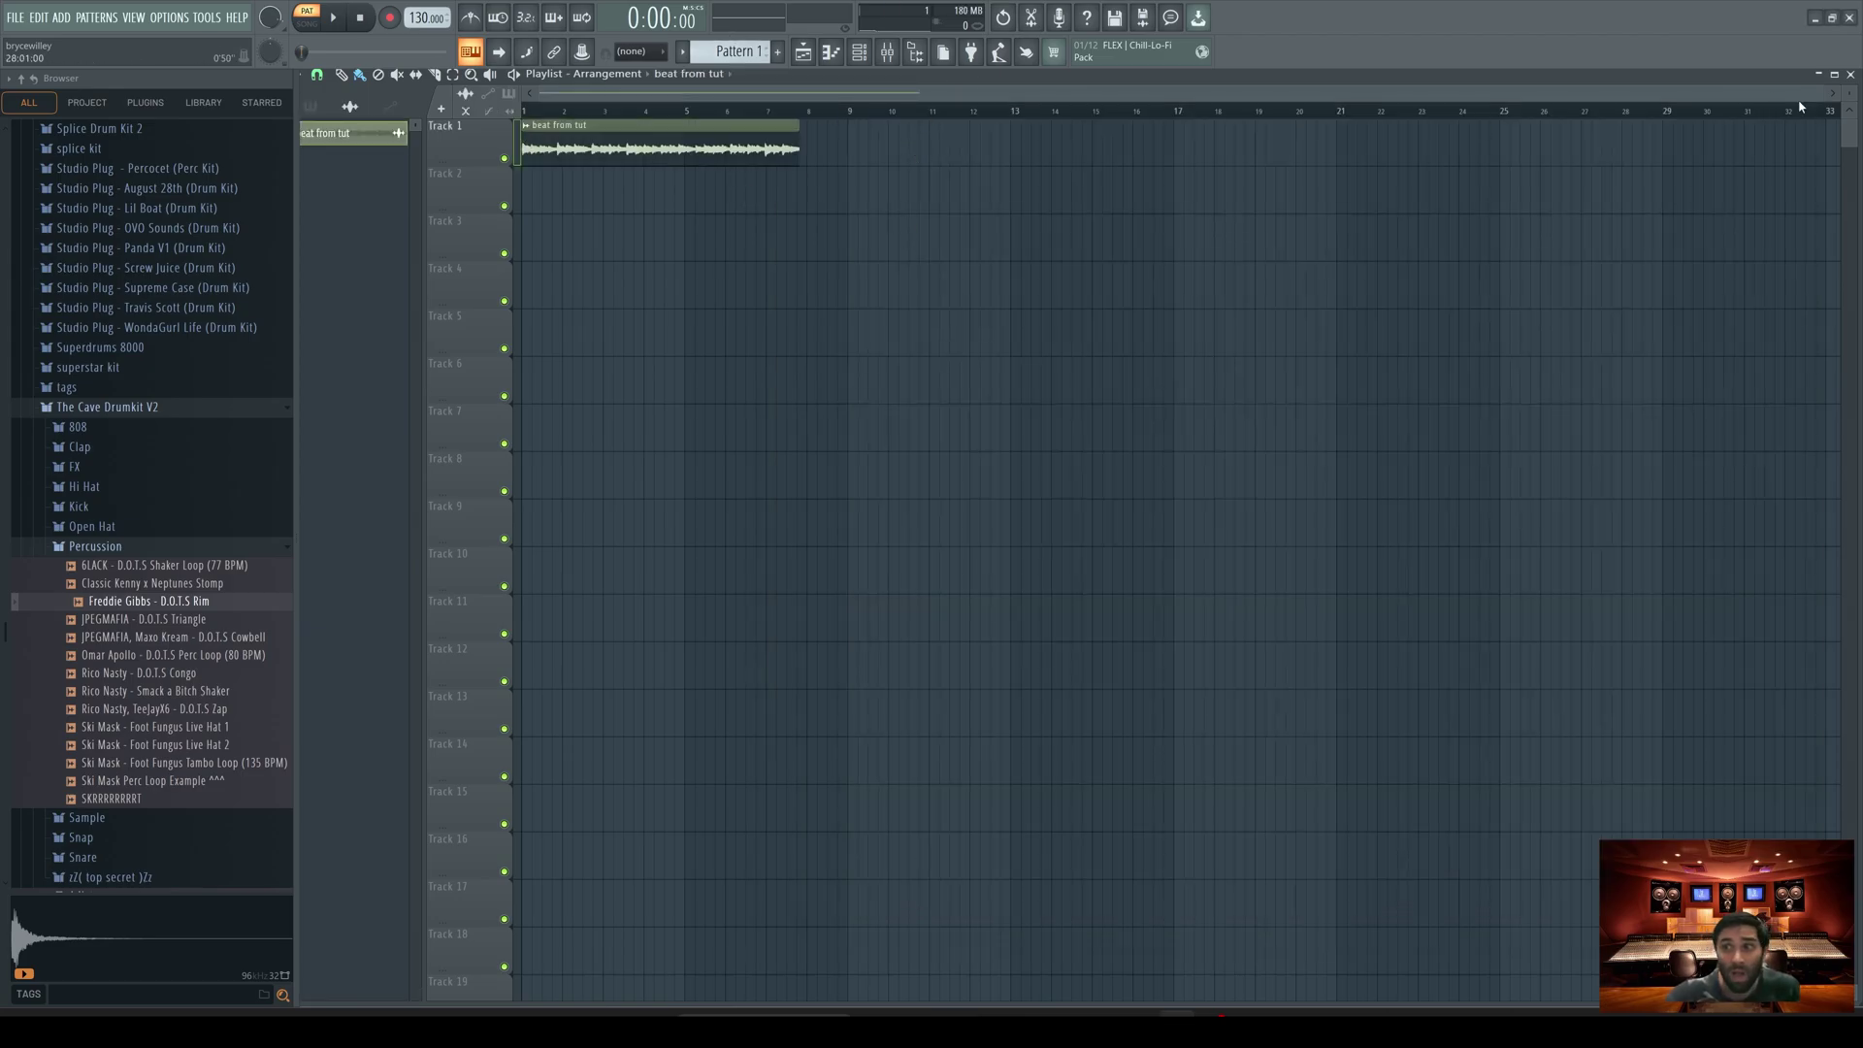
Step: Zoom the playlist and set the tempo to 153 BPM so the clip ends on bar 9
left_click_drag(1822, 92, 1160, 77)
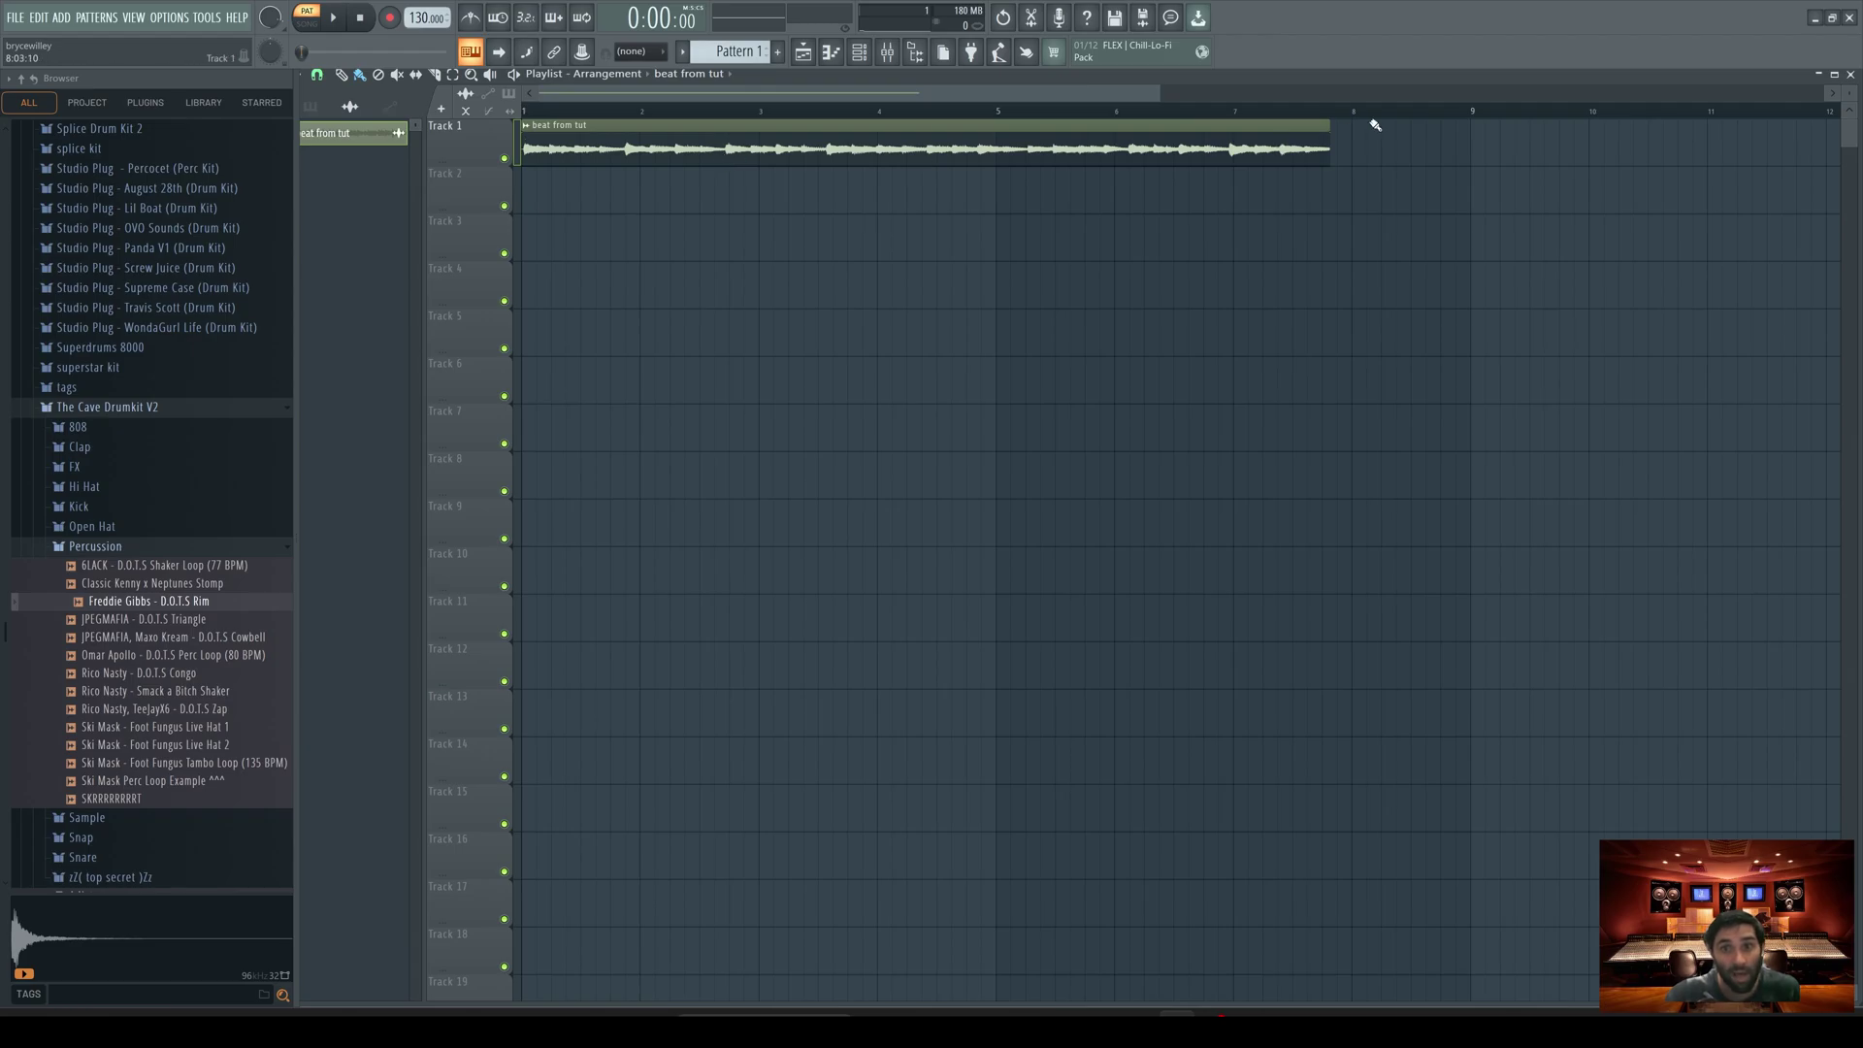
left_click_drag(418, 18, 418, 1)
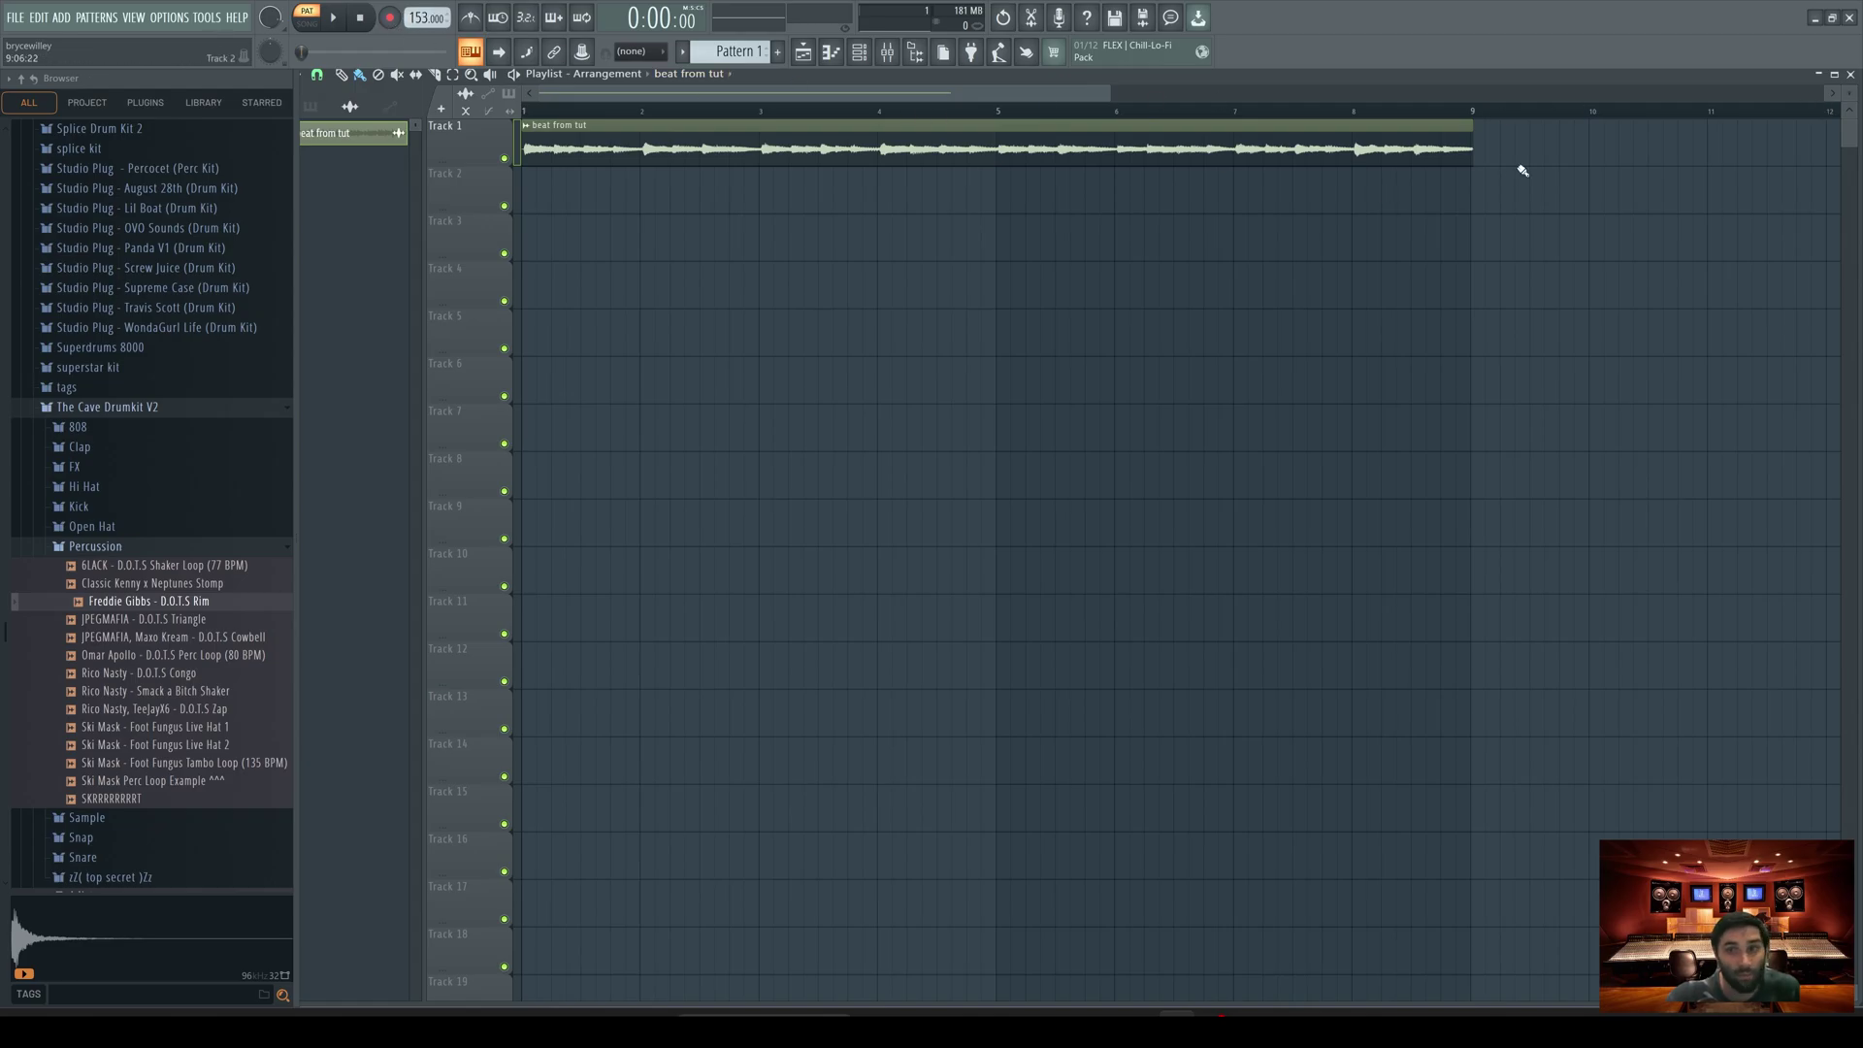
Step: Play the current arrangement to hear the beat, then stop it
left_click_drag(1105, 95, 790, 109)
left_click_drag(668, 89, 1119, 102)
key("space")
key("space")
key("l")
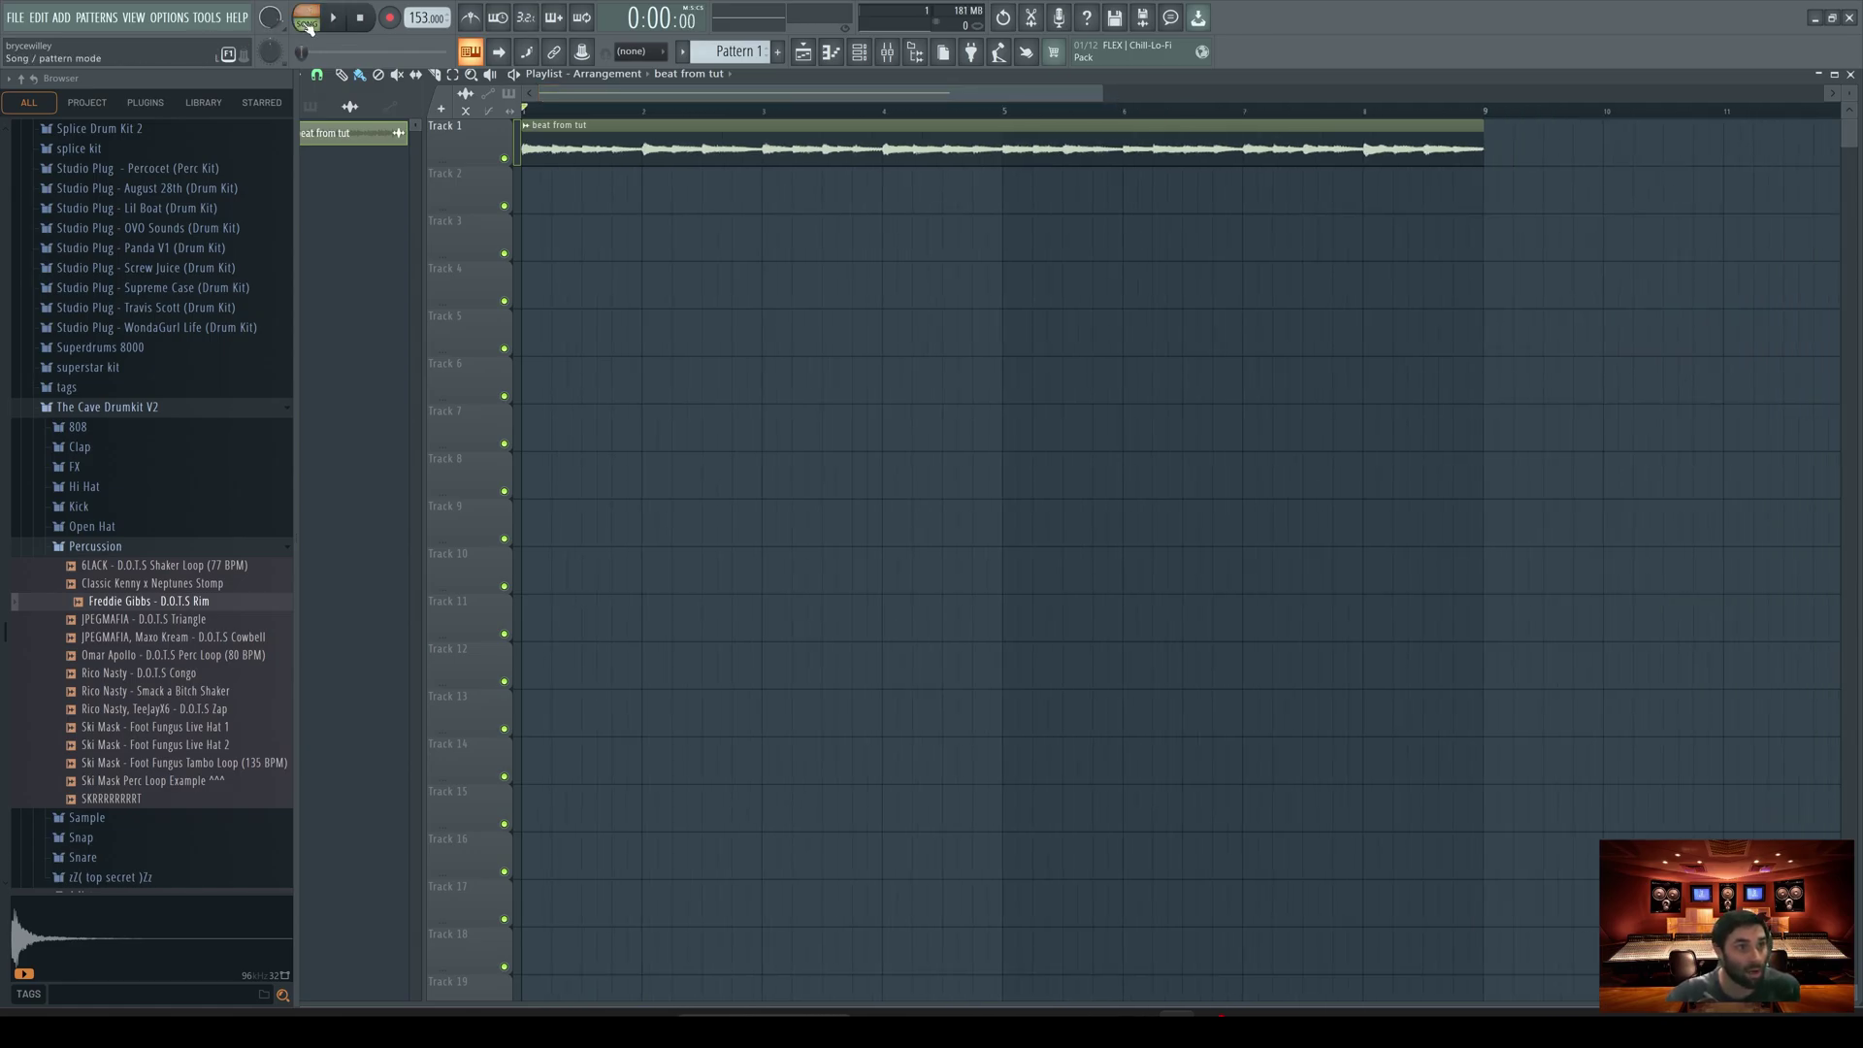
Step: Start a fresh project at 153 BPM and put the beat from tut clip on Track 1
left_click(1854, 23)
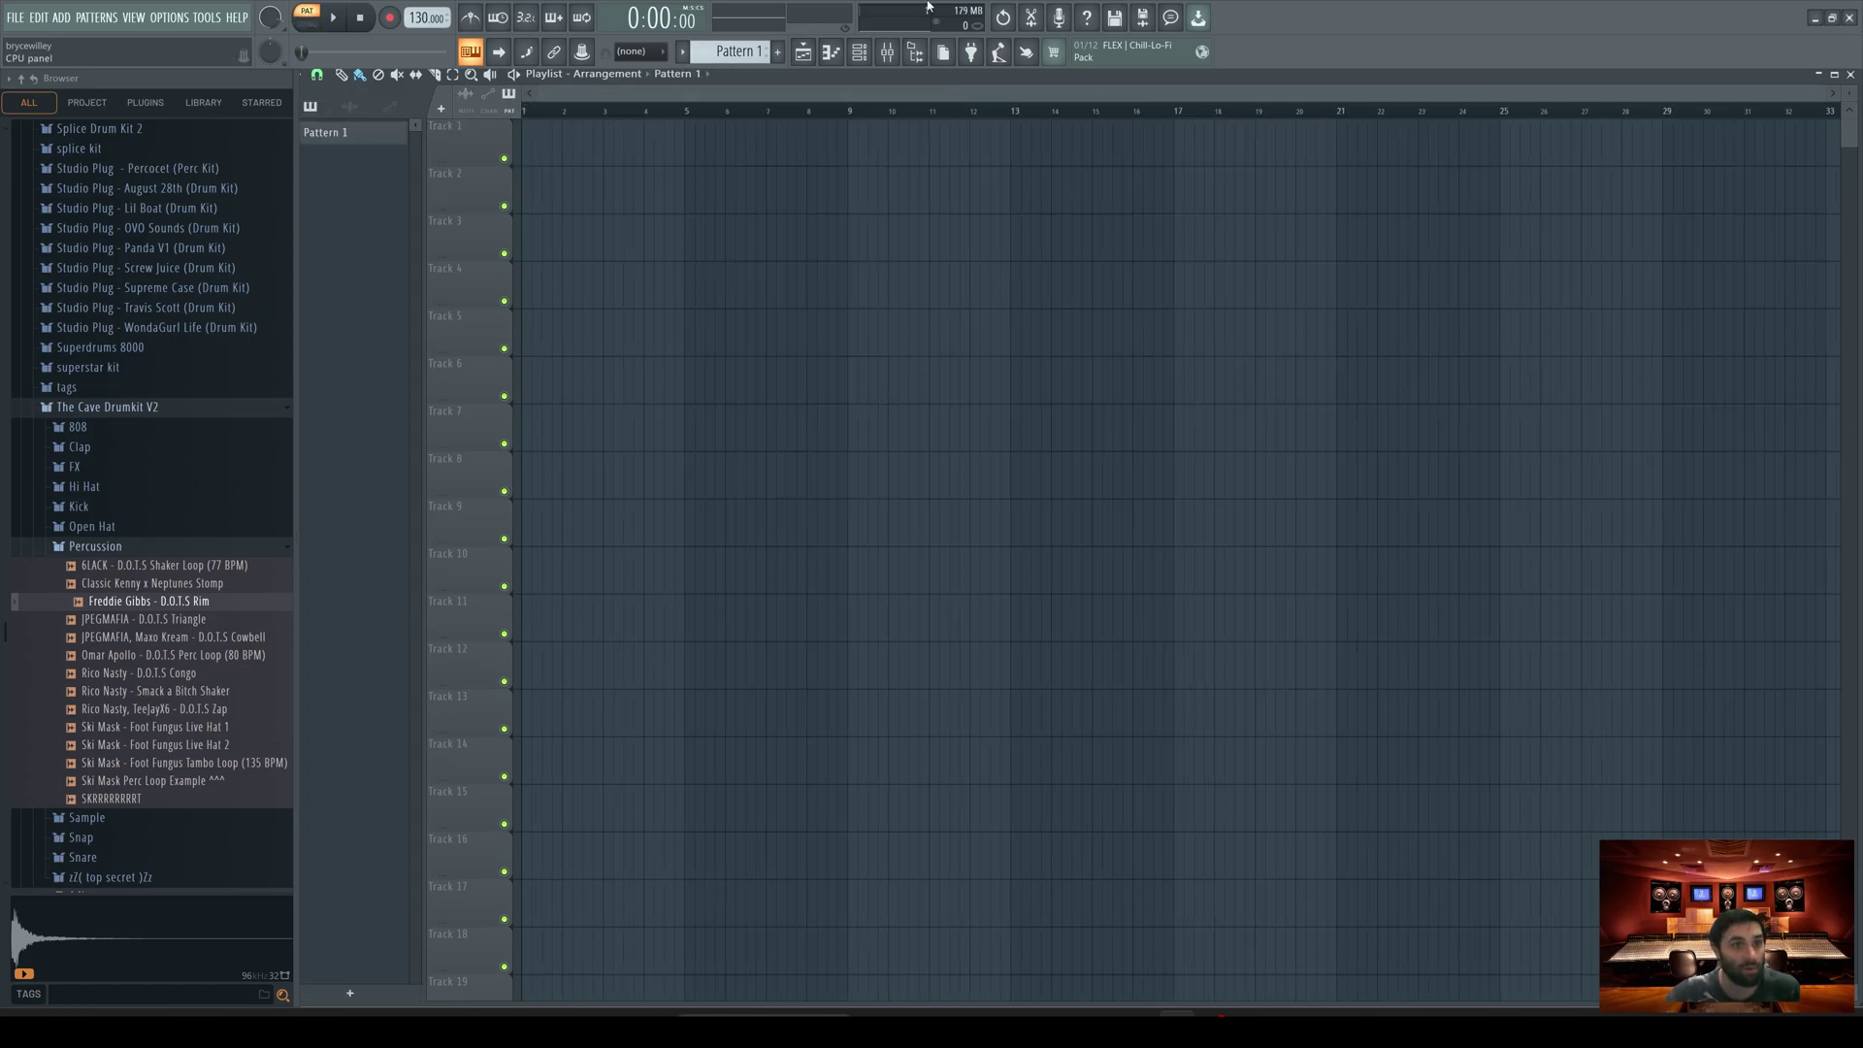
left_click_drag(419, 18, 419, 10)
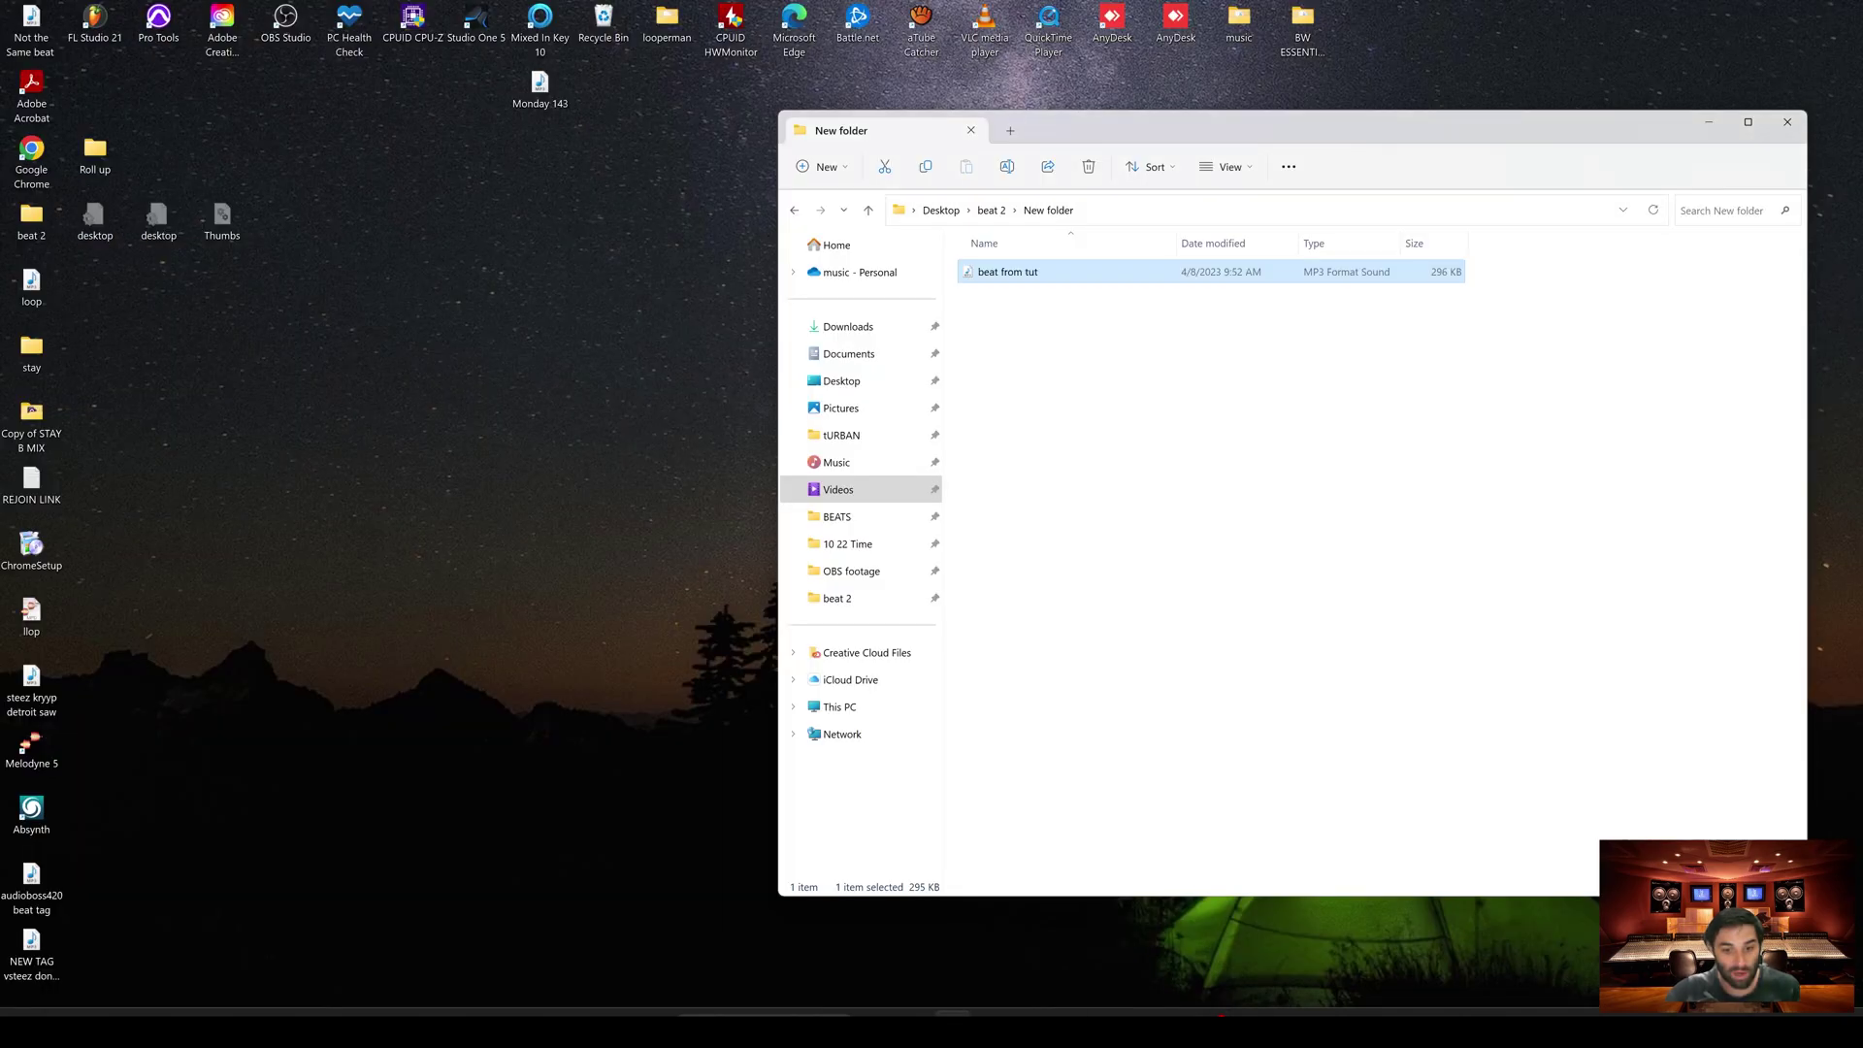
left_click_drag(1008, 272, 526, 145)
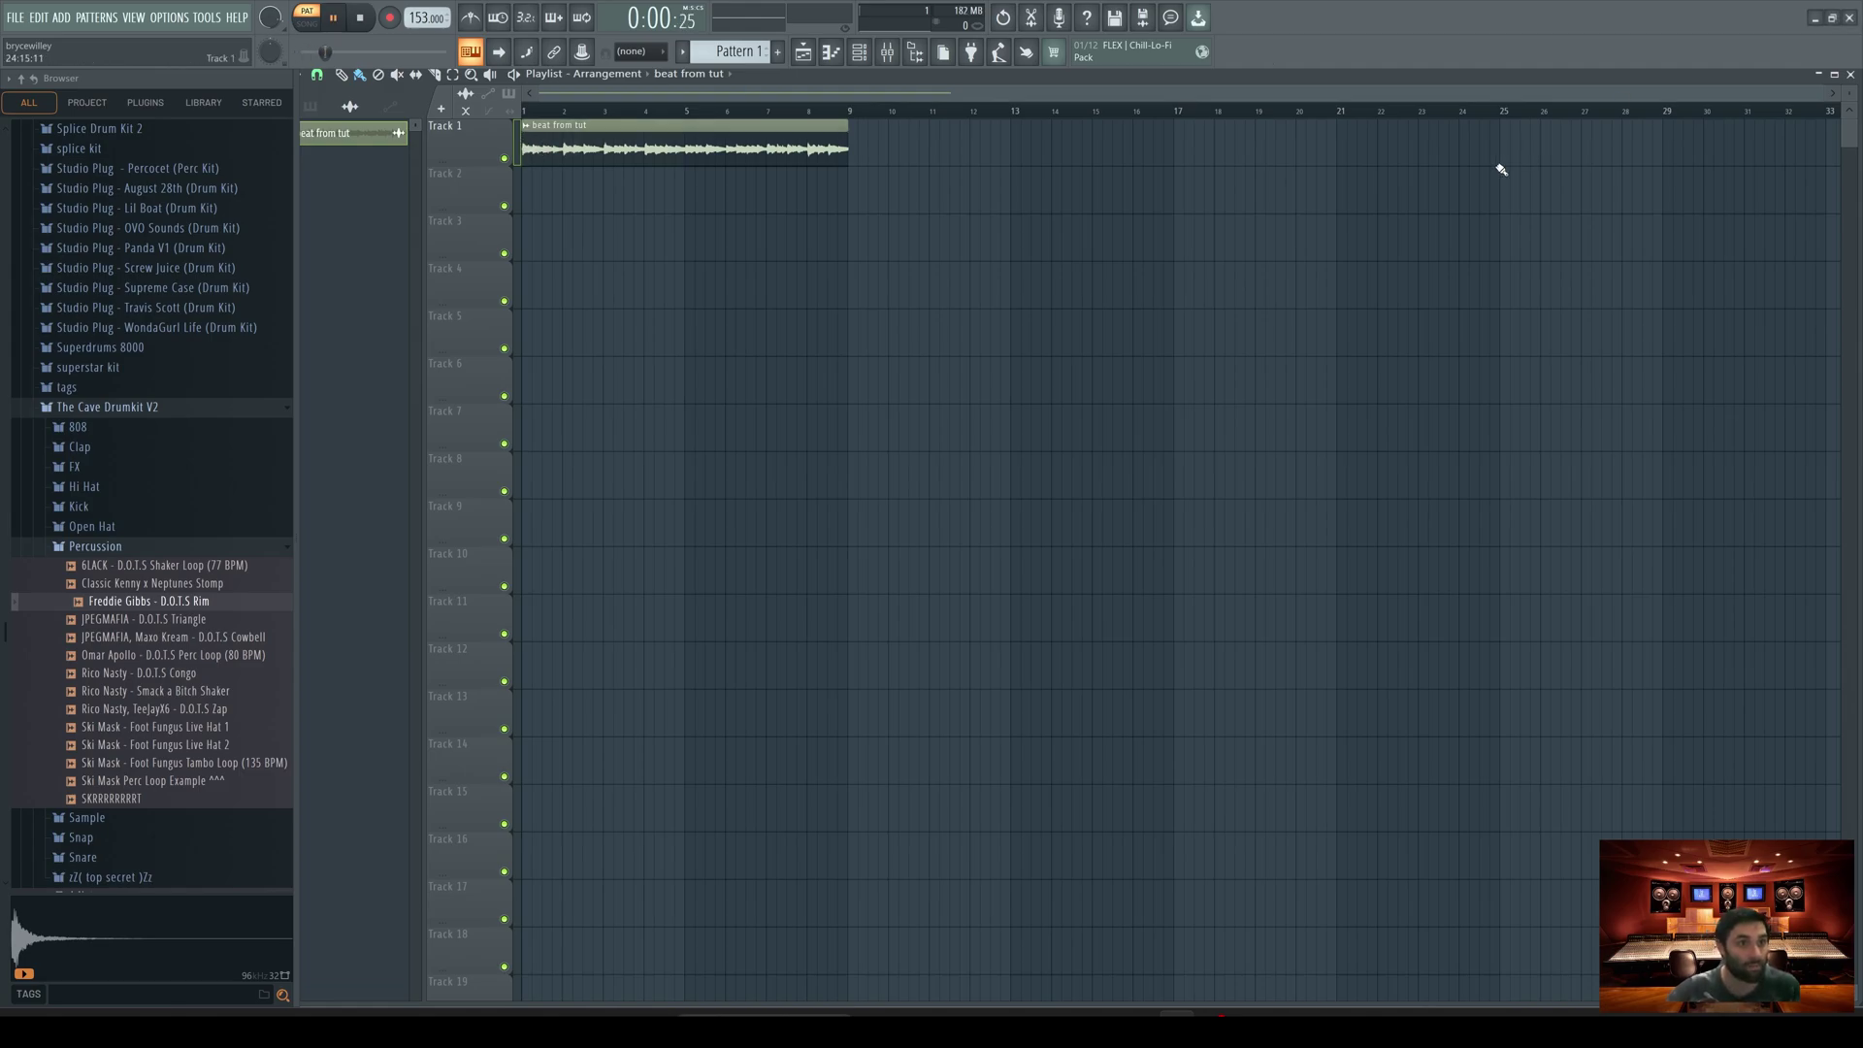
Step: Switch to song mode and pick Pattern 1 for placing in the playlist
left_click(319, 27)
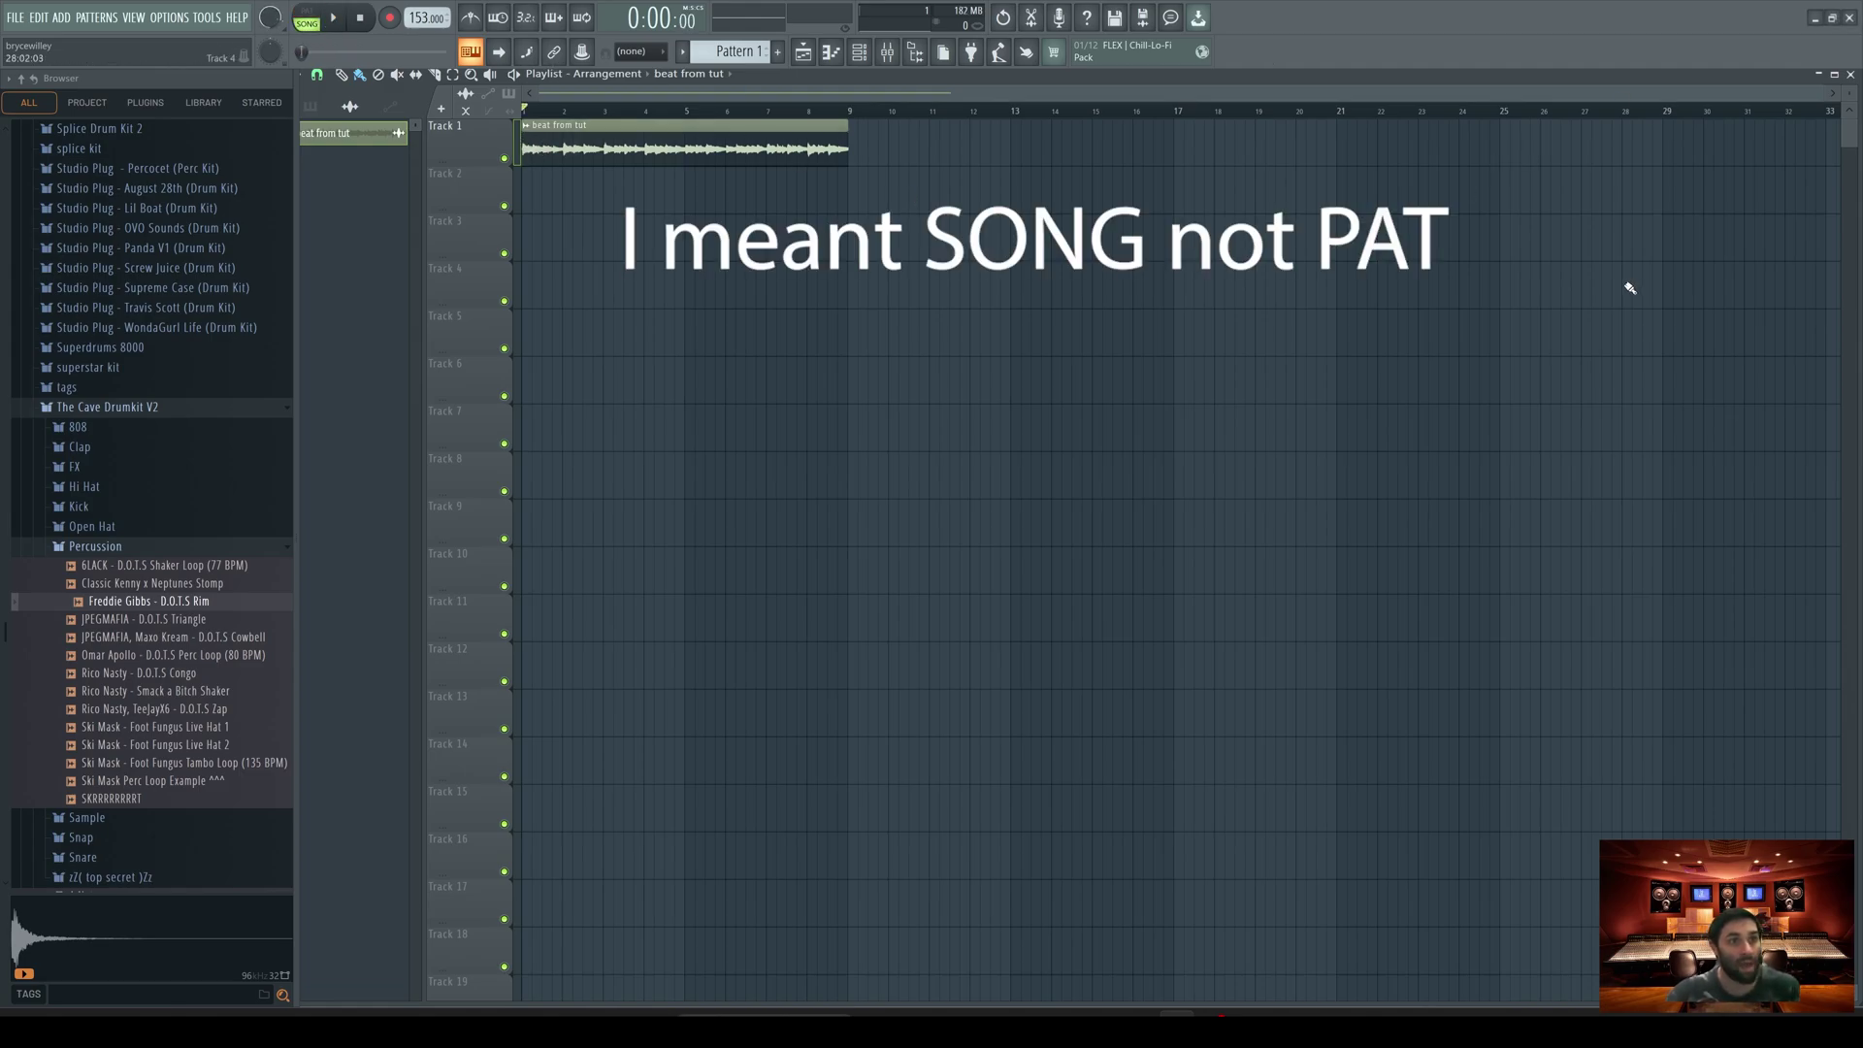
scroll(1261, 271, "up", 4)
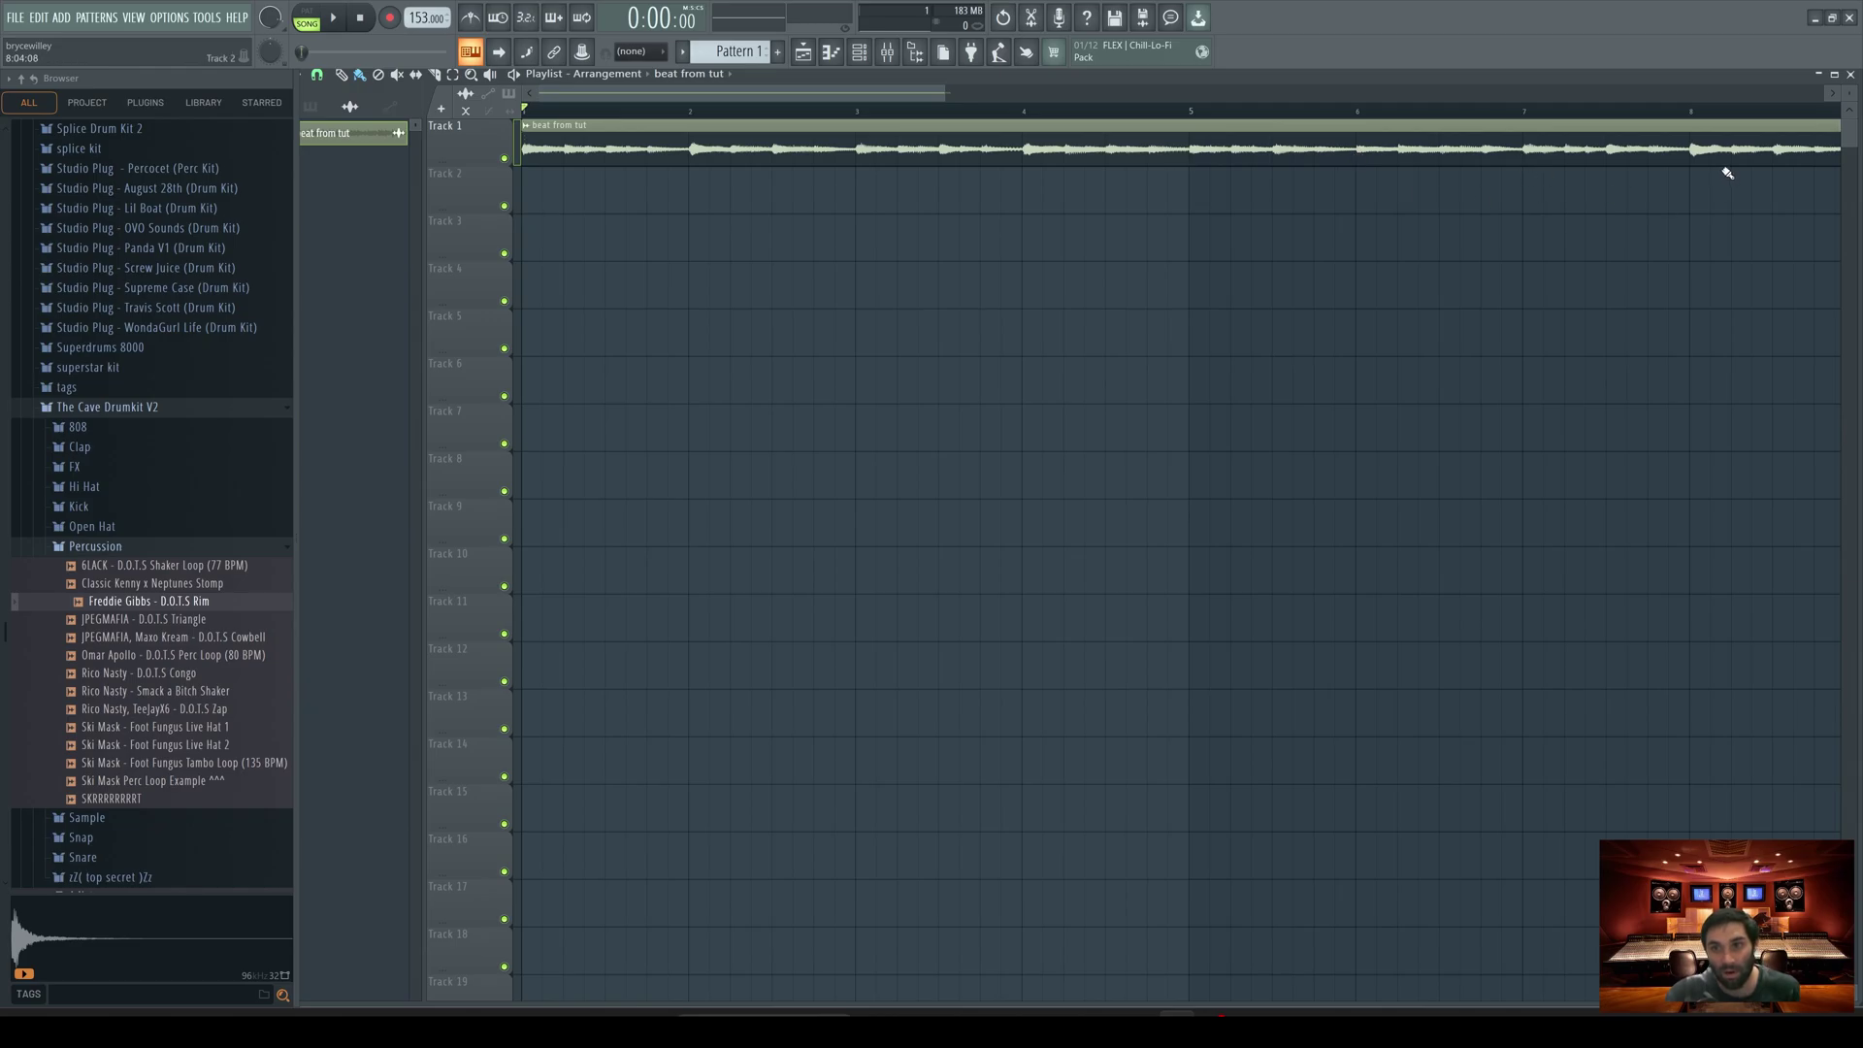
scroll(923, 171, "down", 3)
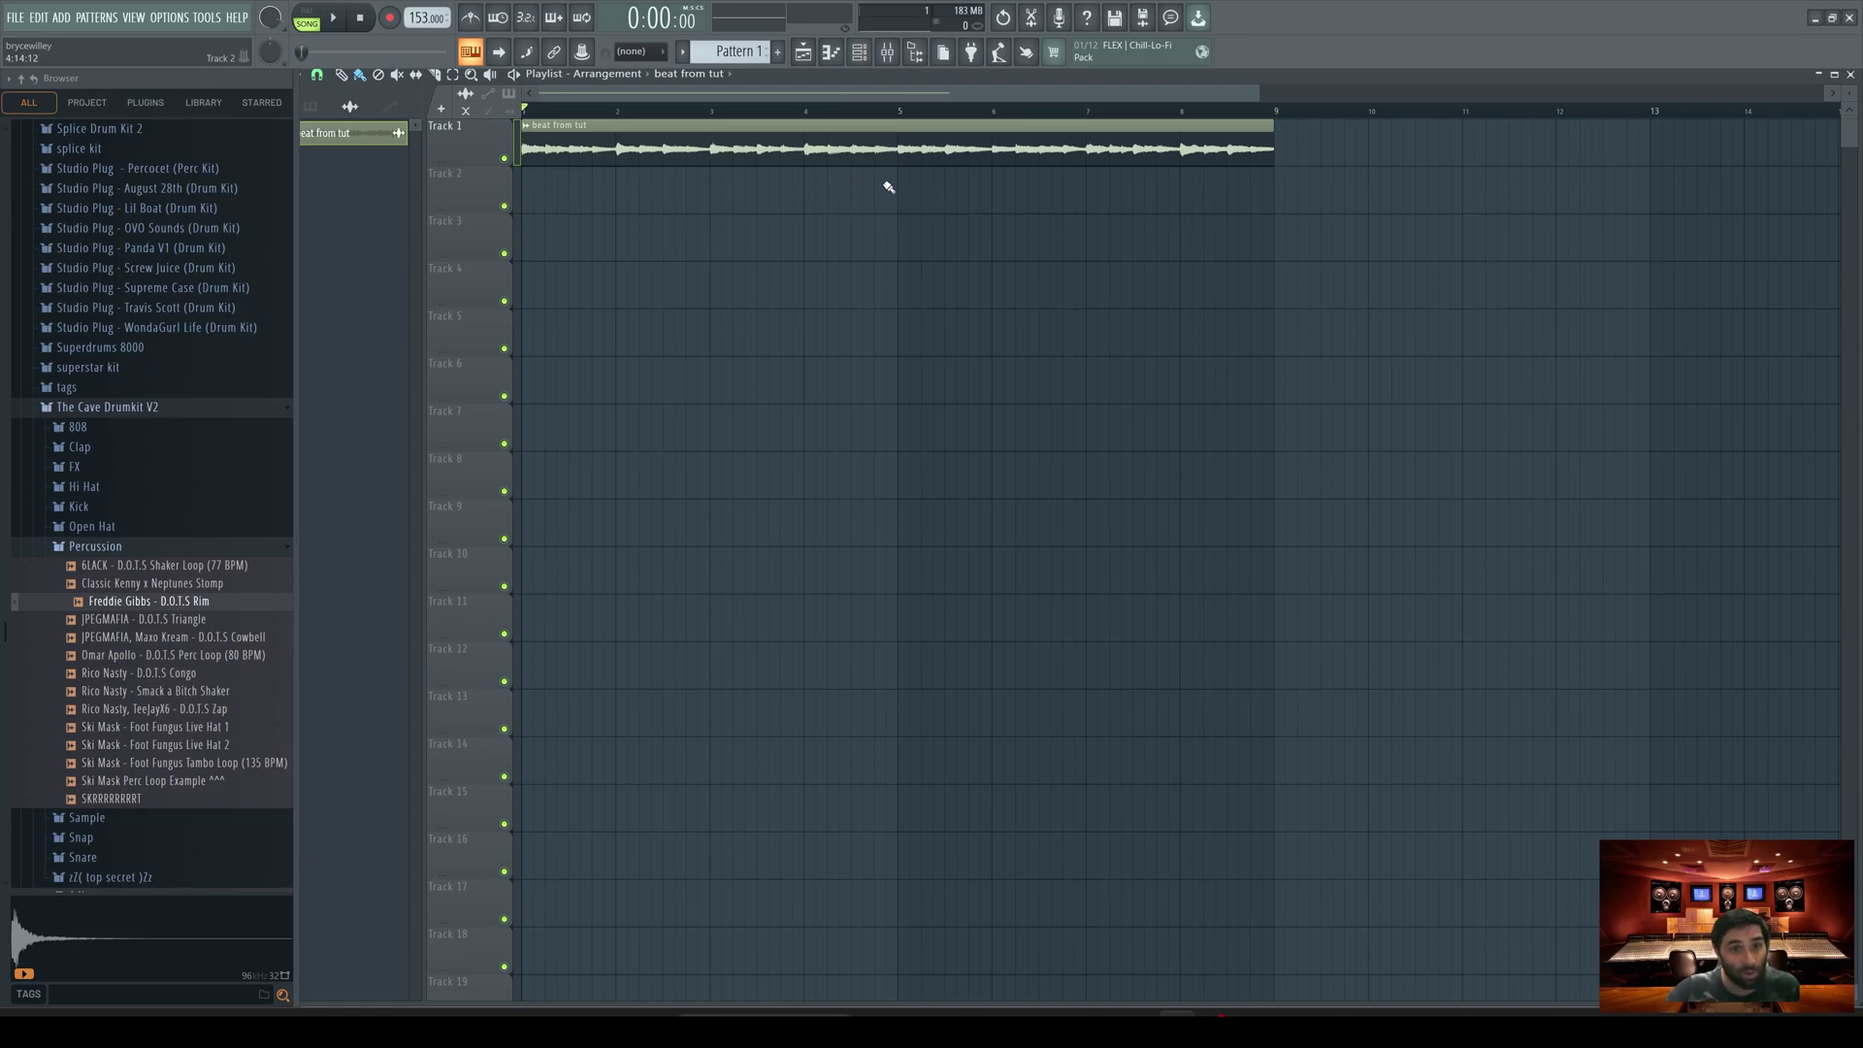
left_click(859, 53)
left_click(1683, 418)
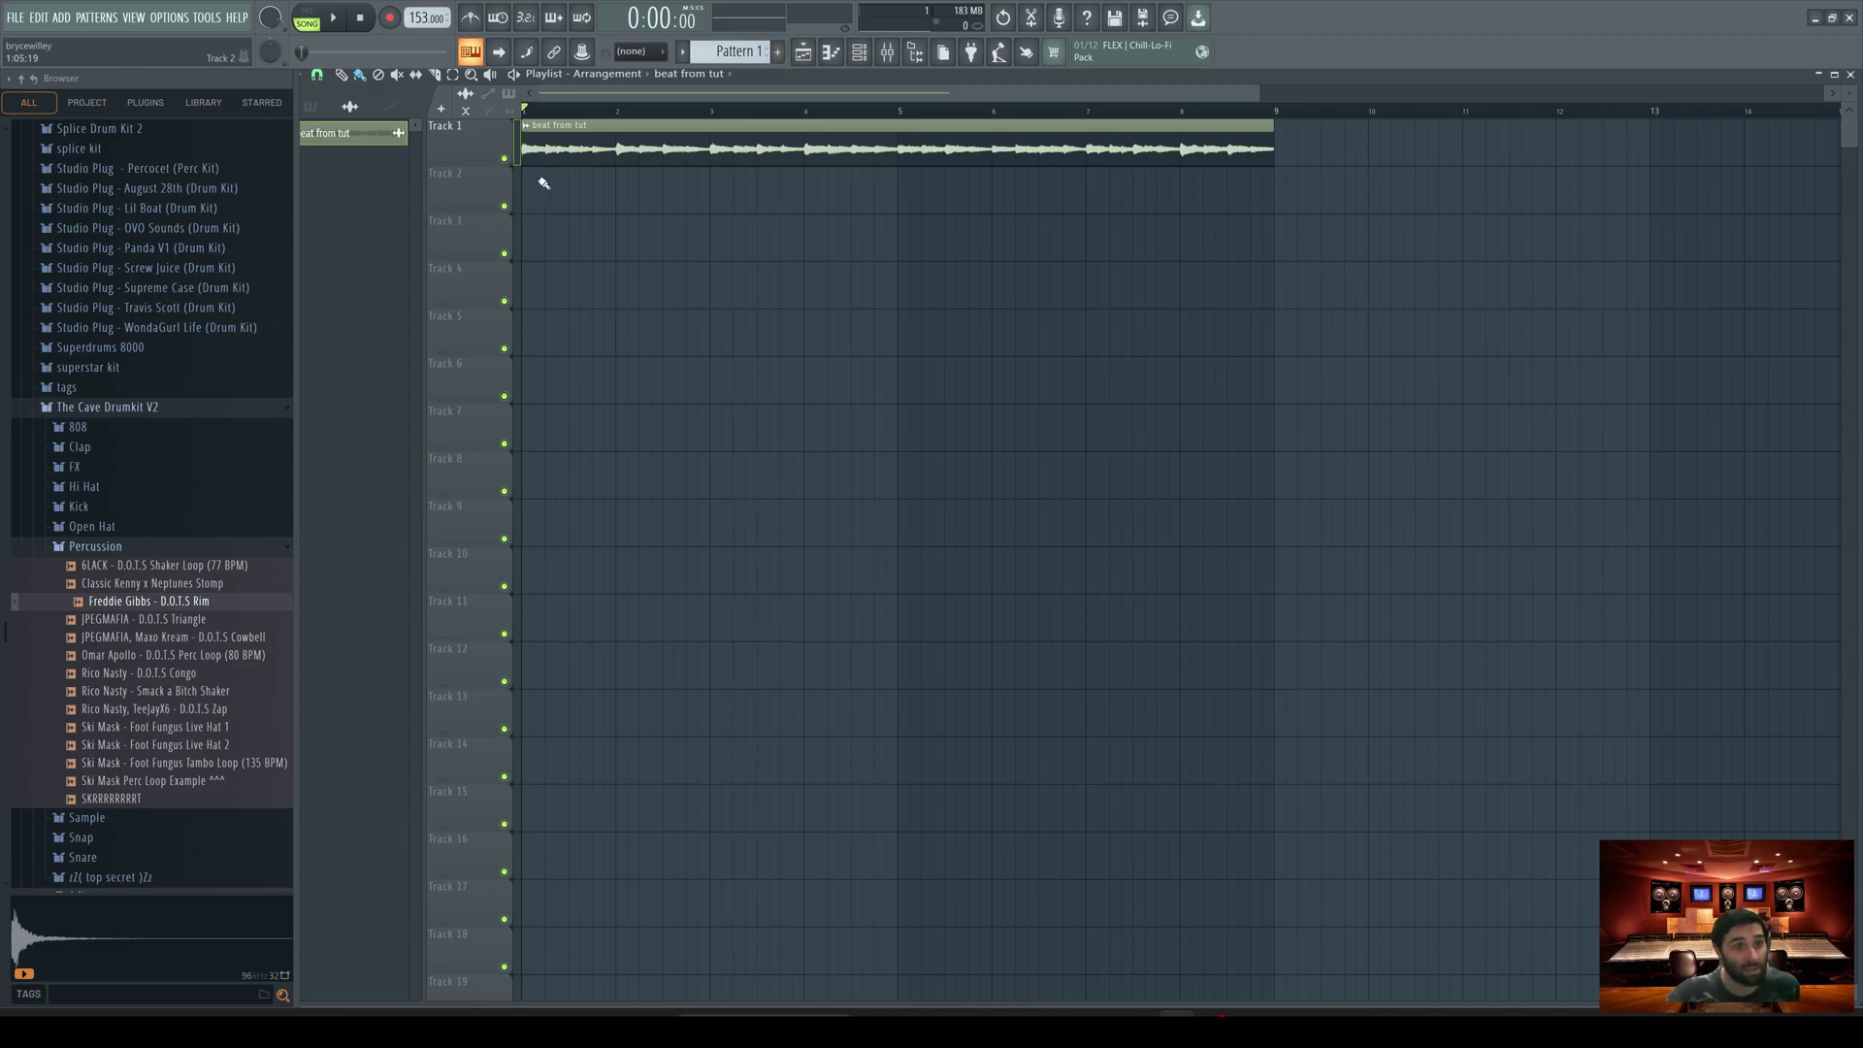
left_click(746, 53)
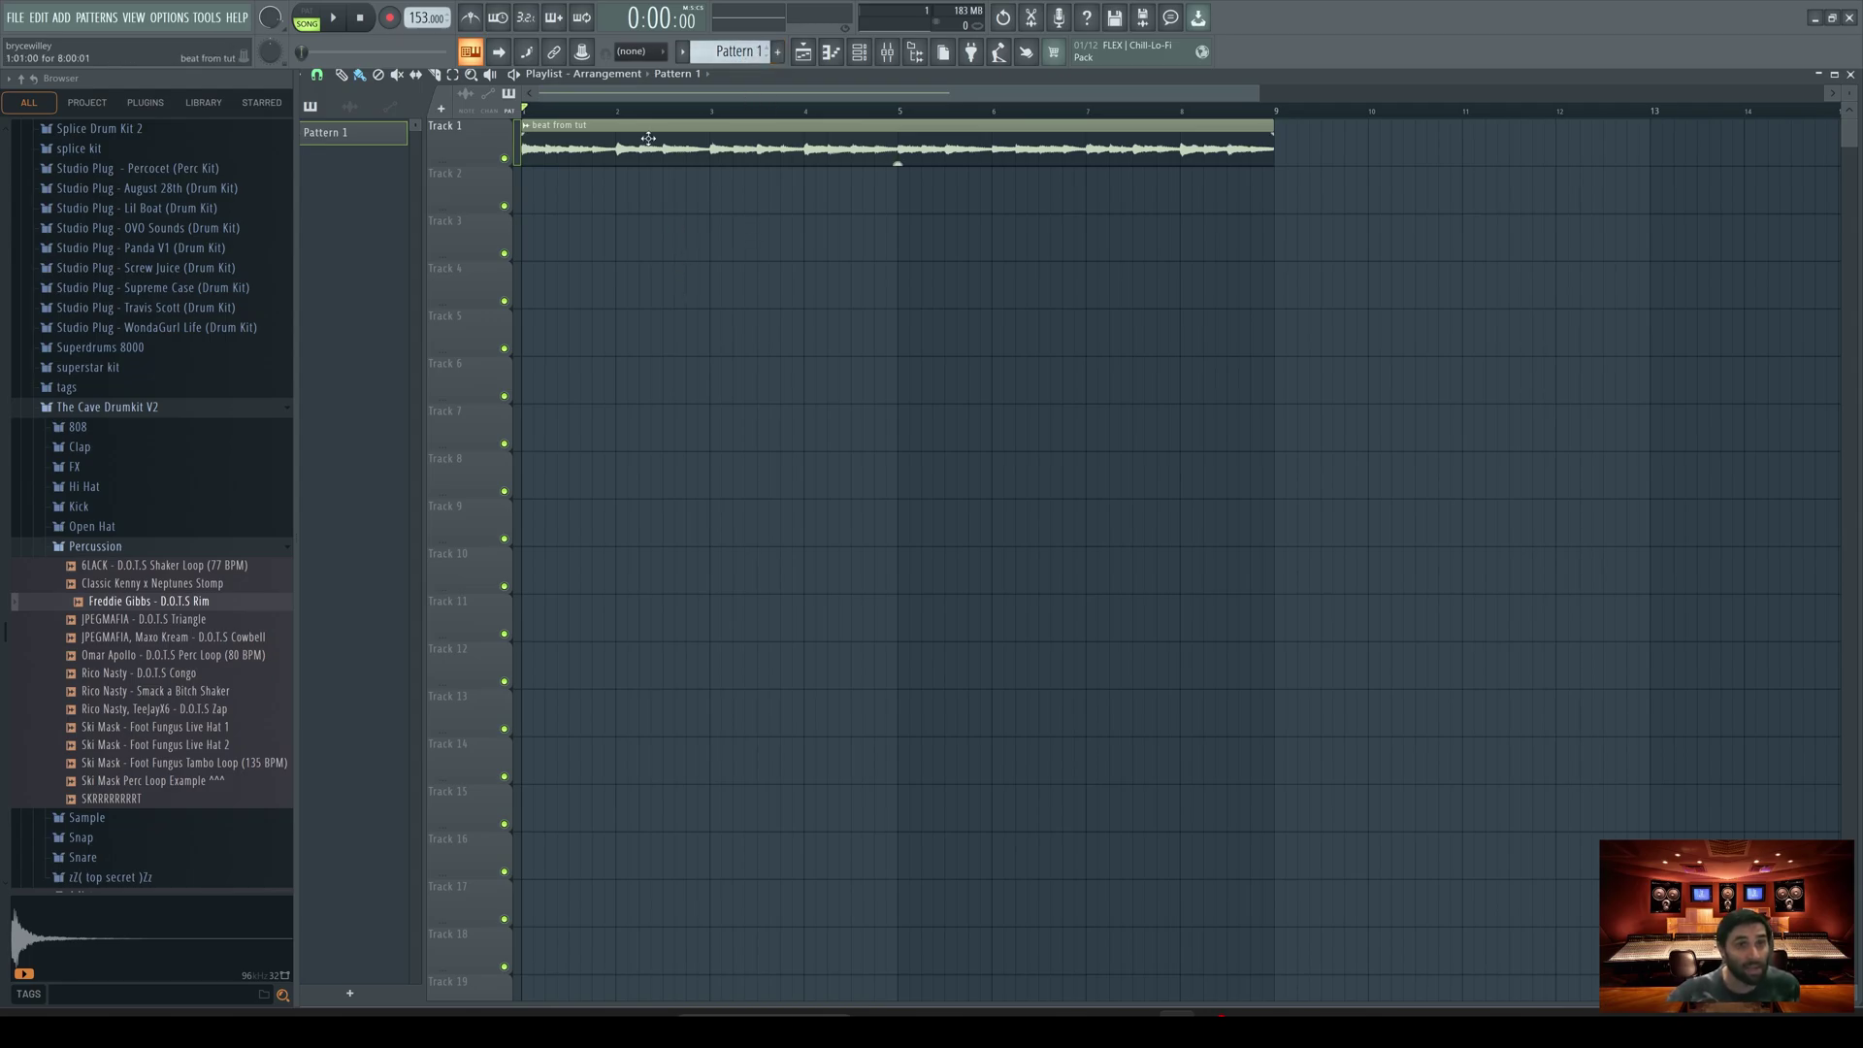
Step: Paint a Pattern 2 clip at bar 1 of Track 2 and stretch it to bar 5
scroll(759, 53, "down", 1)
left_click(568, 182)
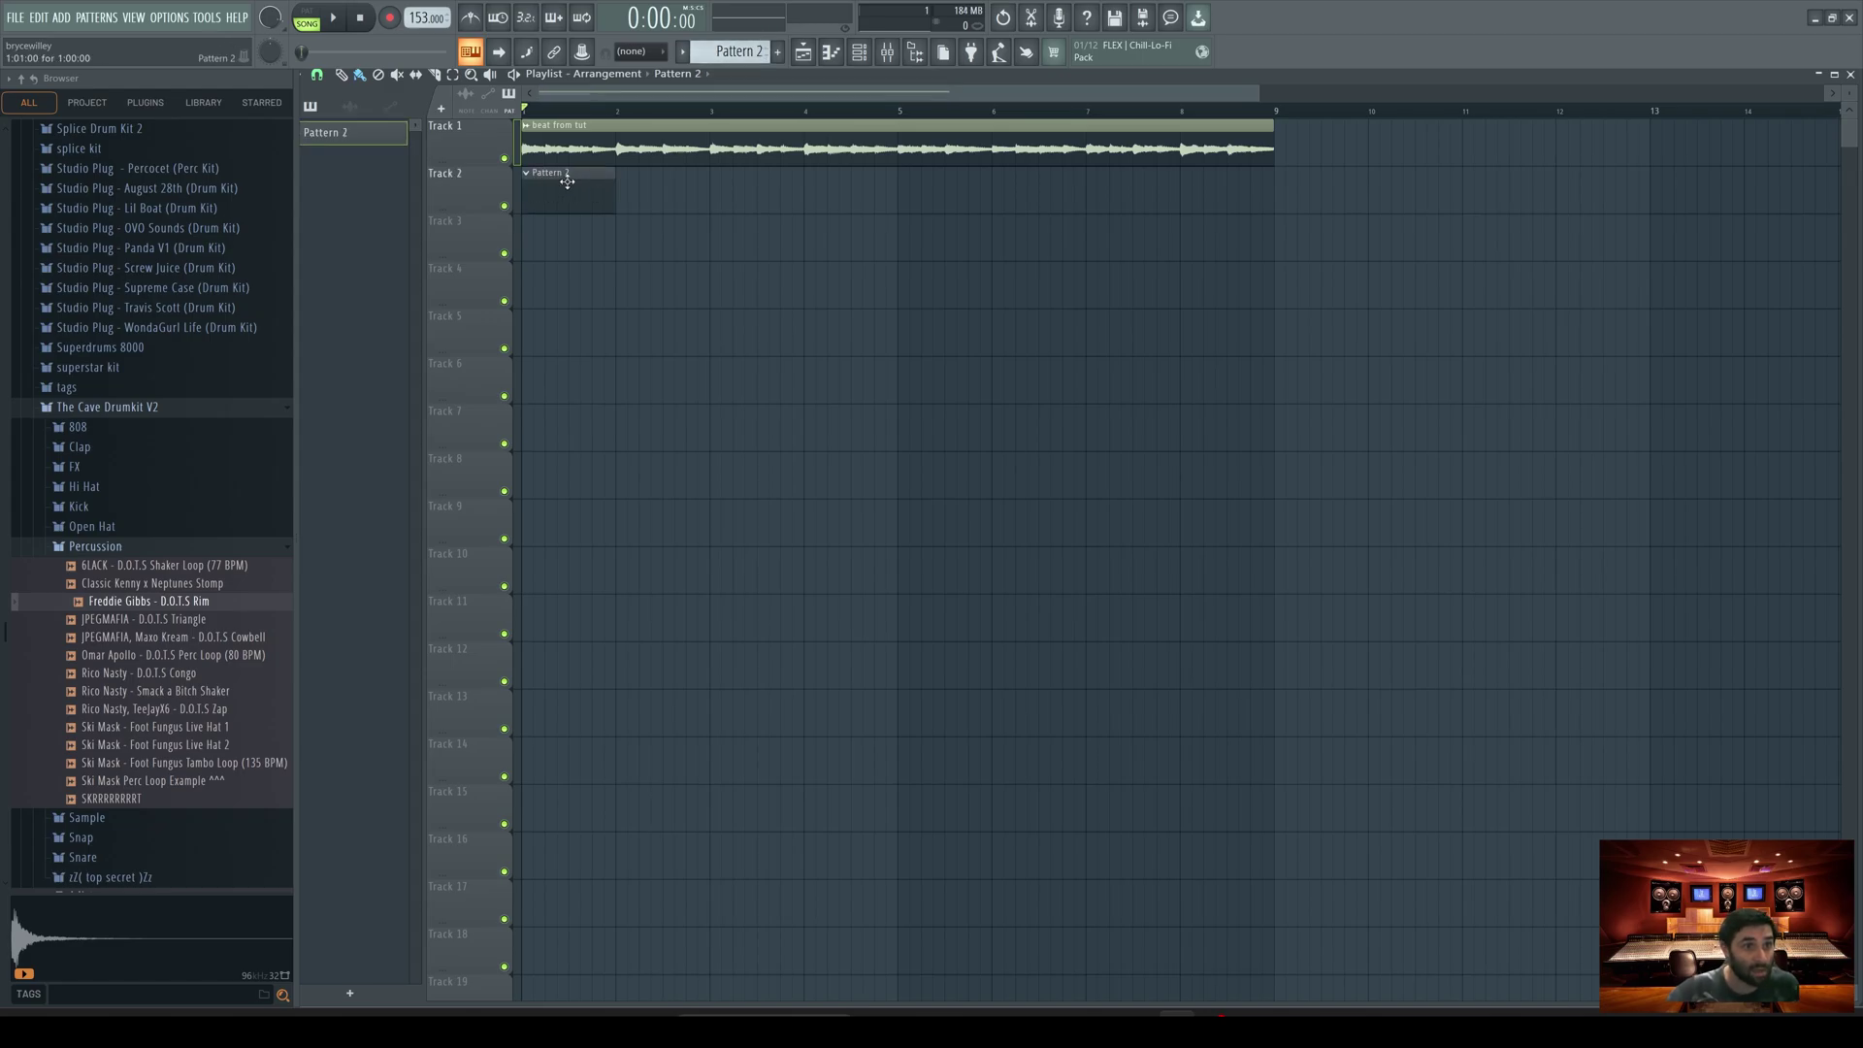
left_click_drag(613, 173, 881, 184)
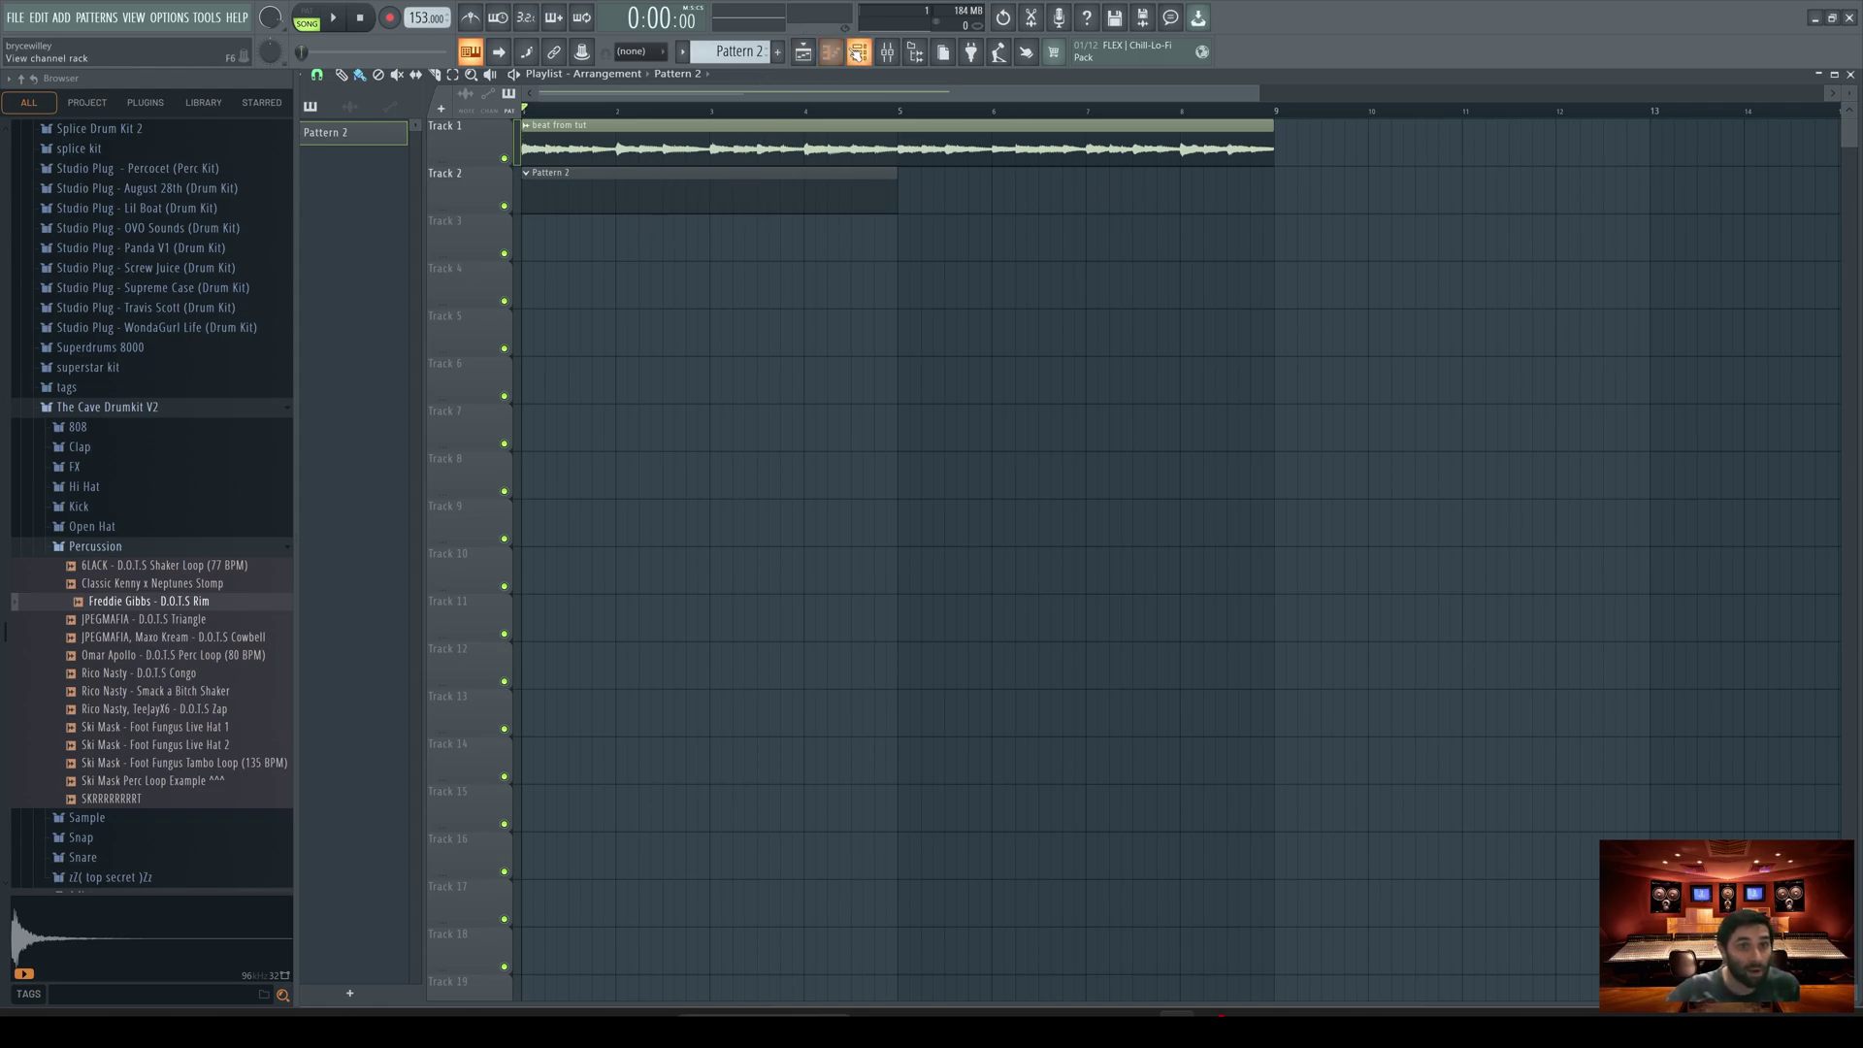
key("space")
key("space")
Step: Audition hi-hat samples from the Hi Hat folder over the song
left_click(105, 494)
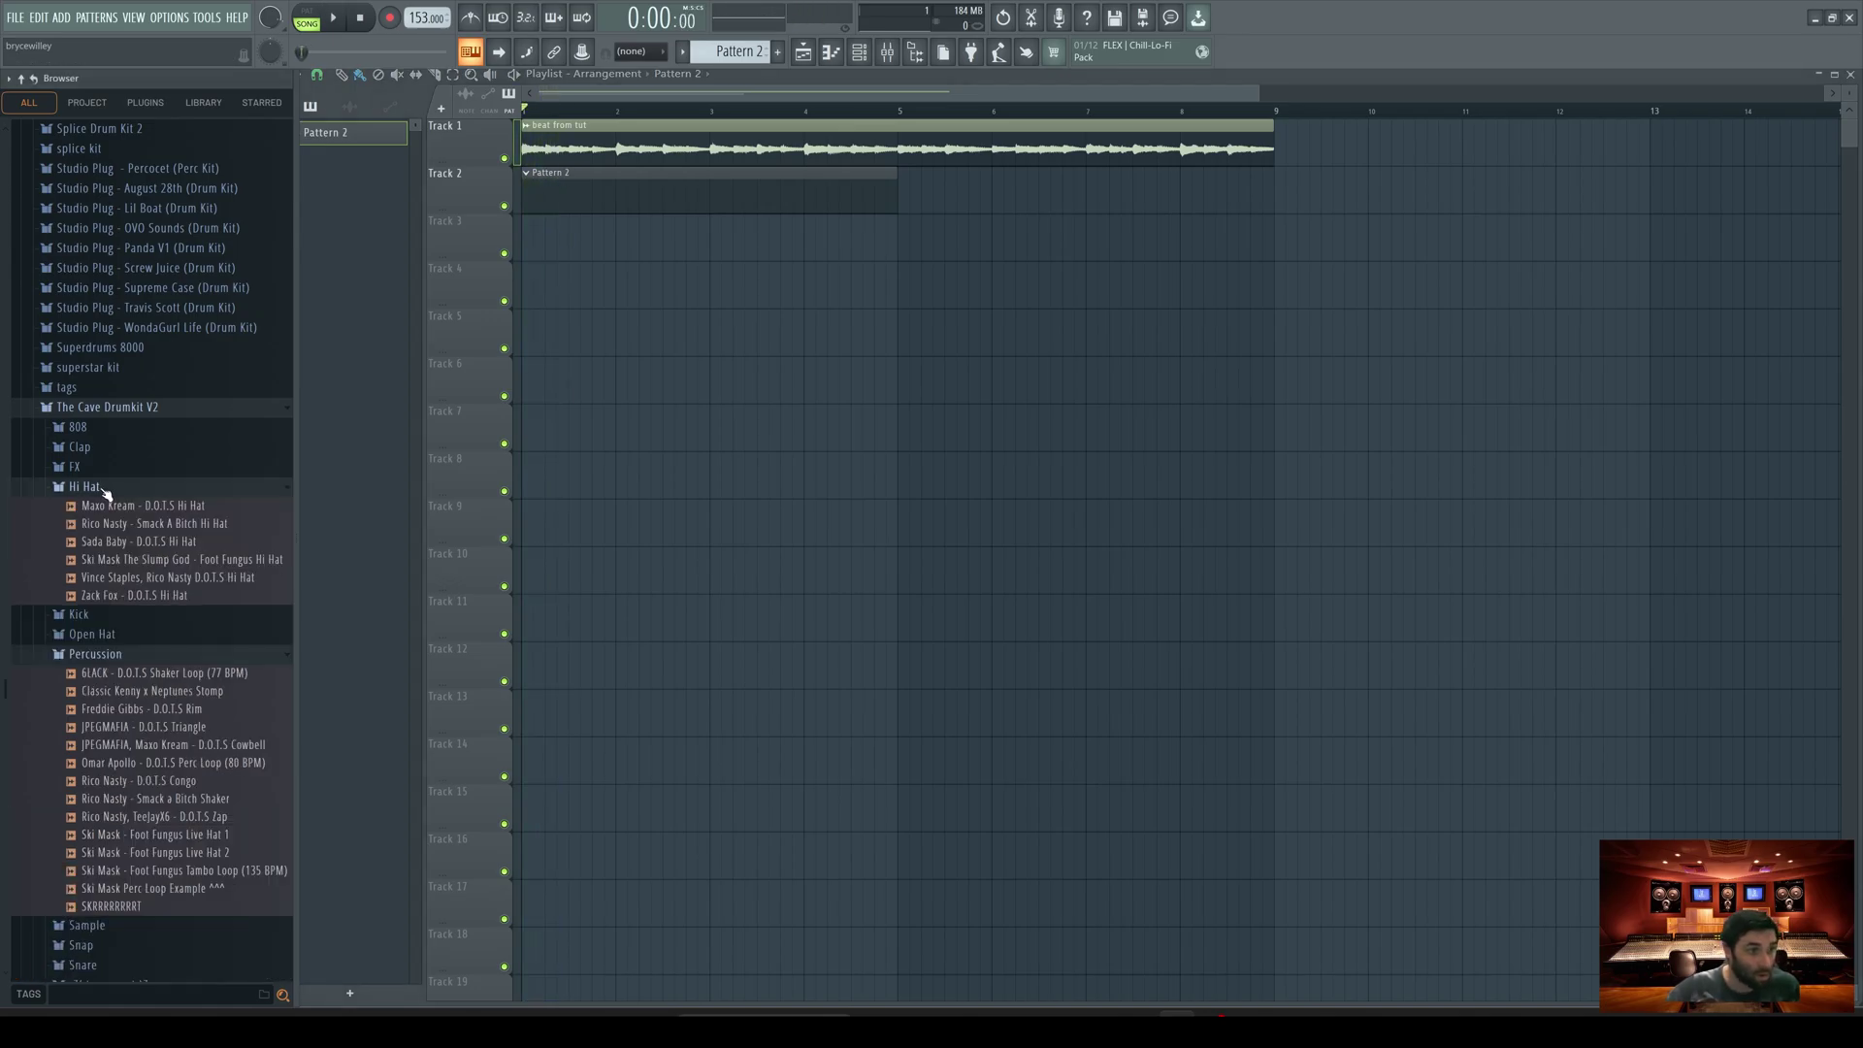
key("space")
left_click(127, 511)
left_click(138, 528)
key("space")
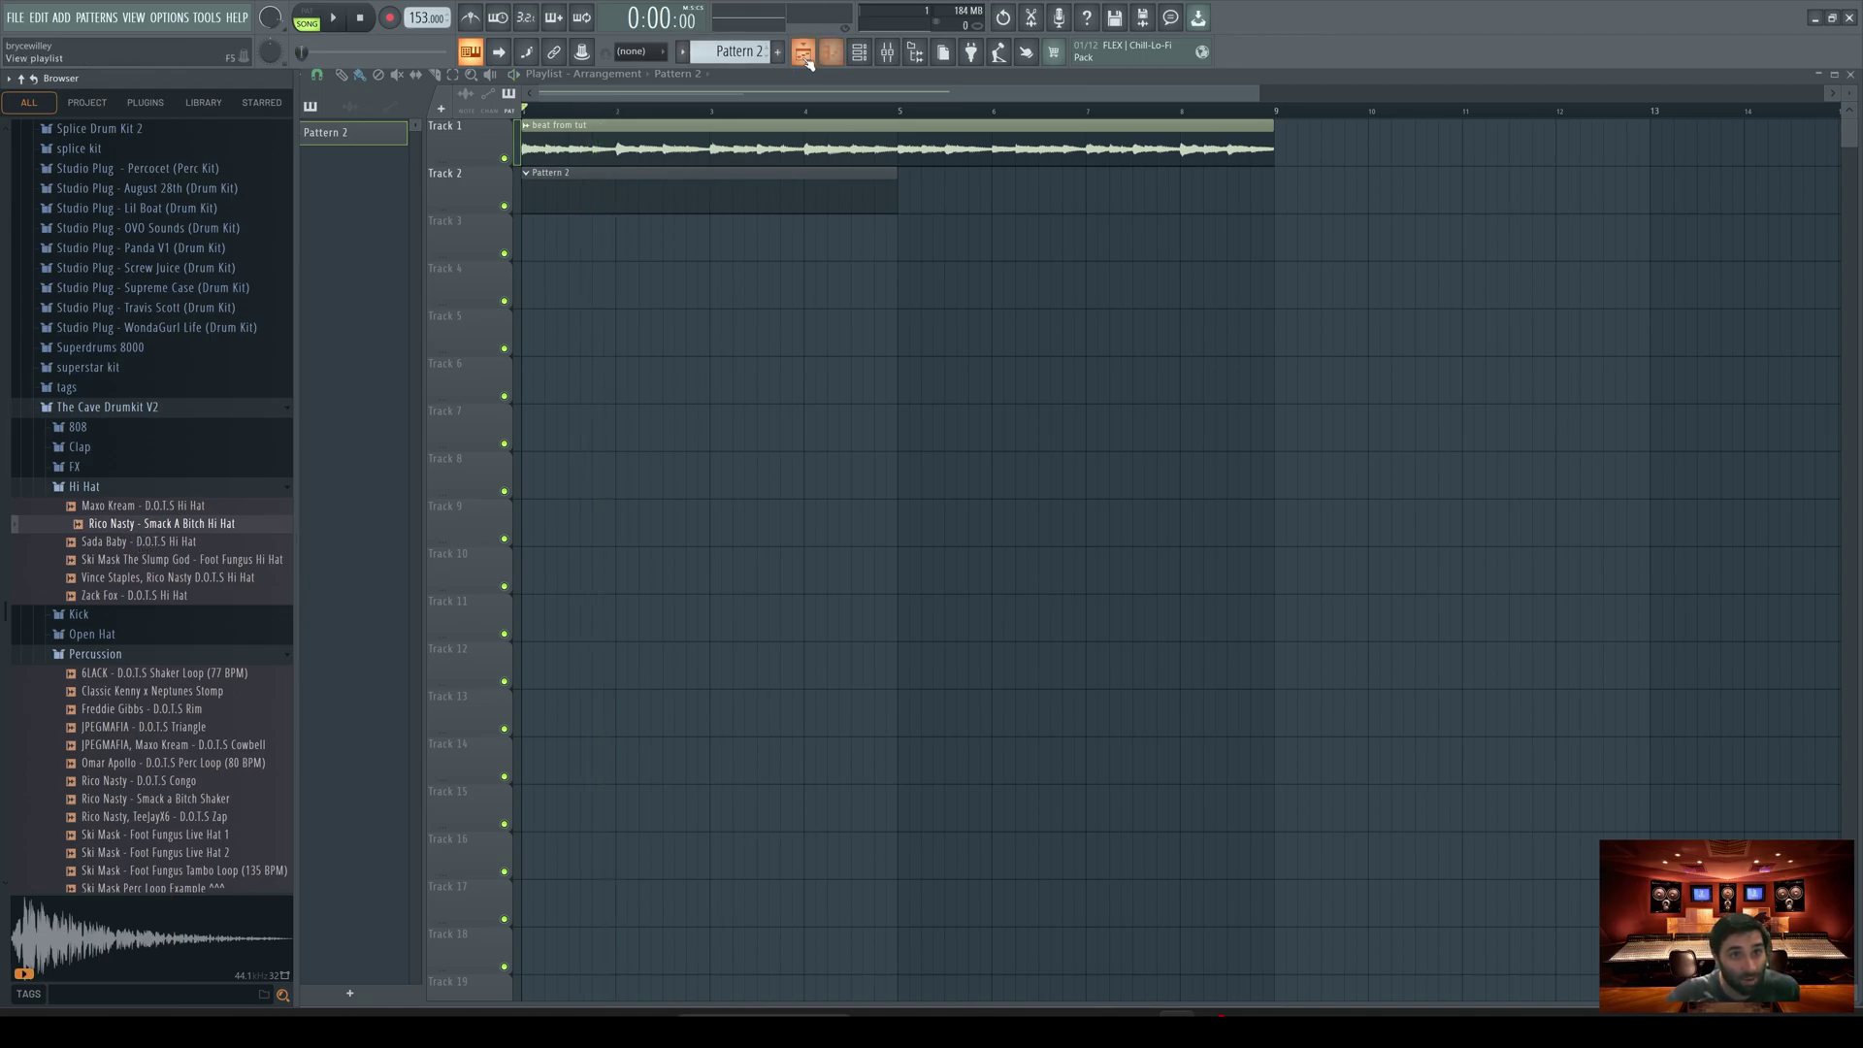
Step: Add the chosen hi-hat sample as a new channel in the channel rack
left_click(859, 51)
left_click(686, 414)
left_click(696, 434)
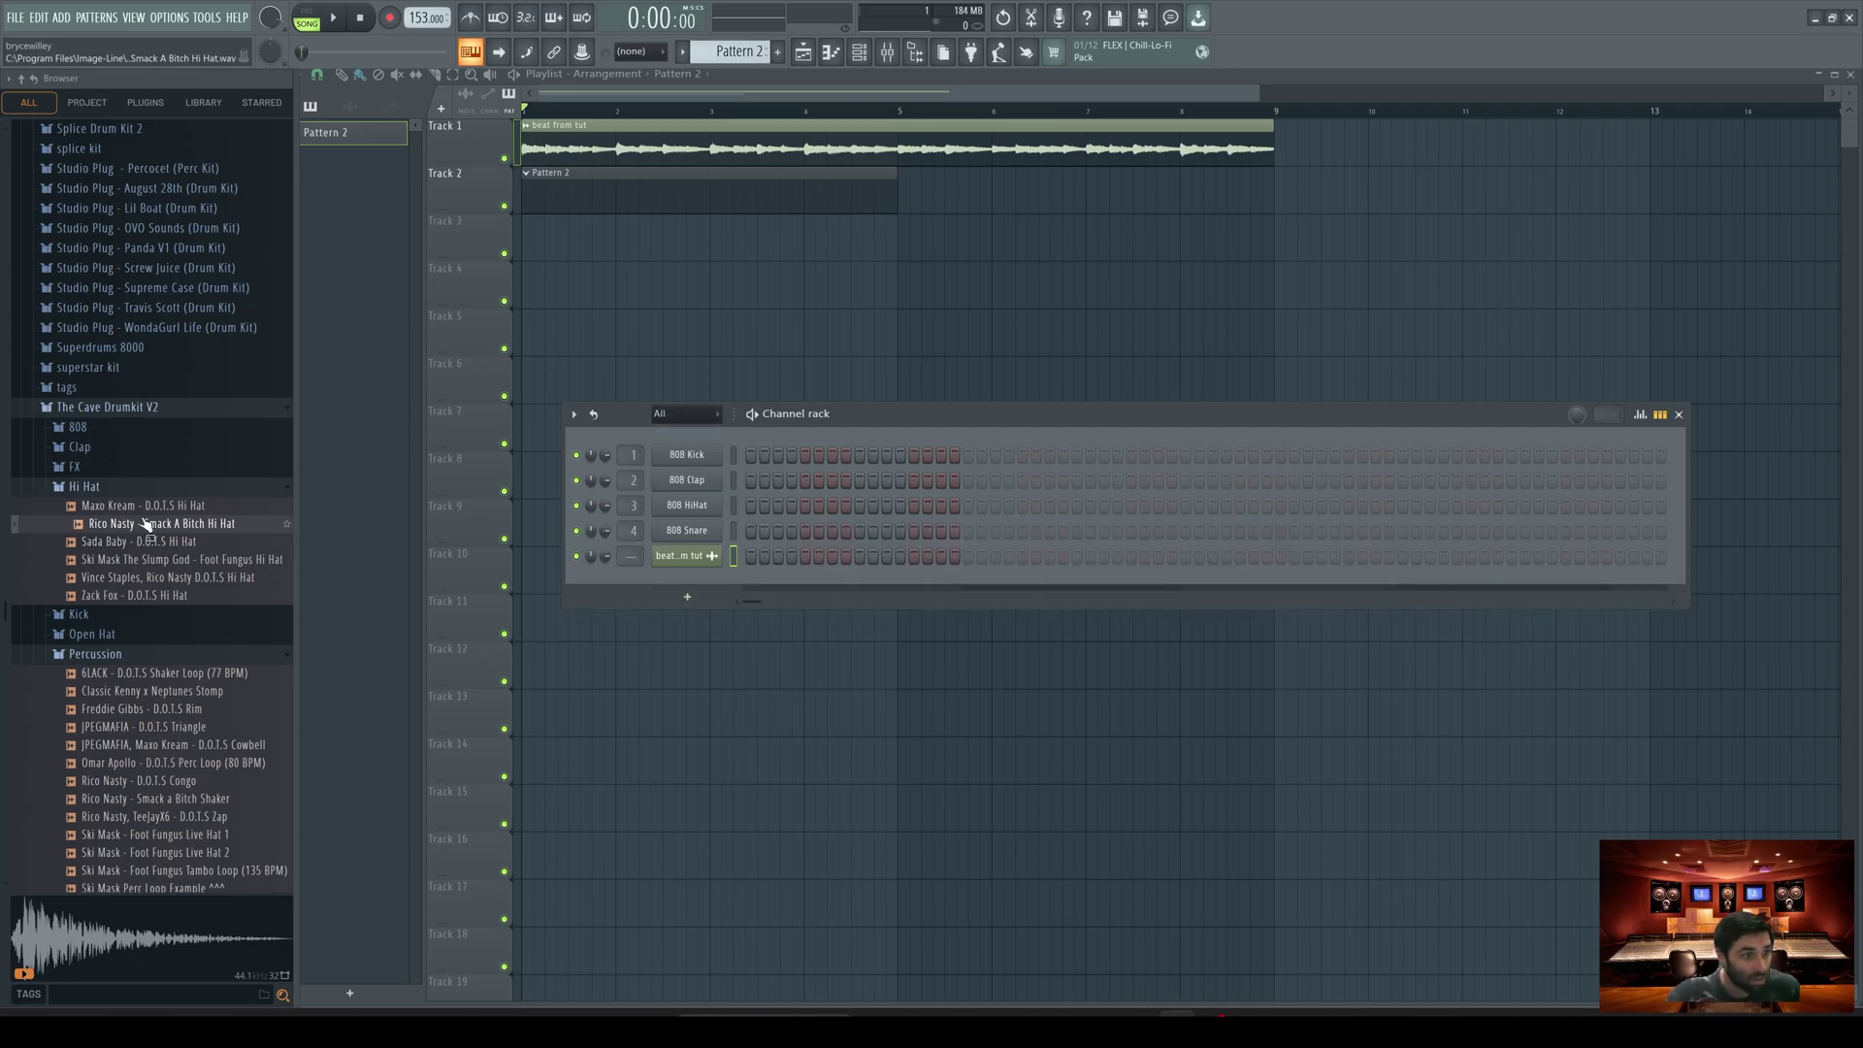
left_click_drag(153, 525, 688, 582)
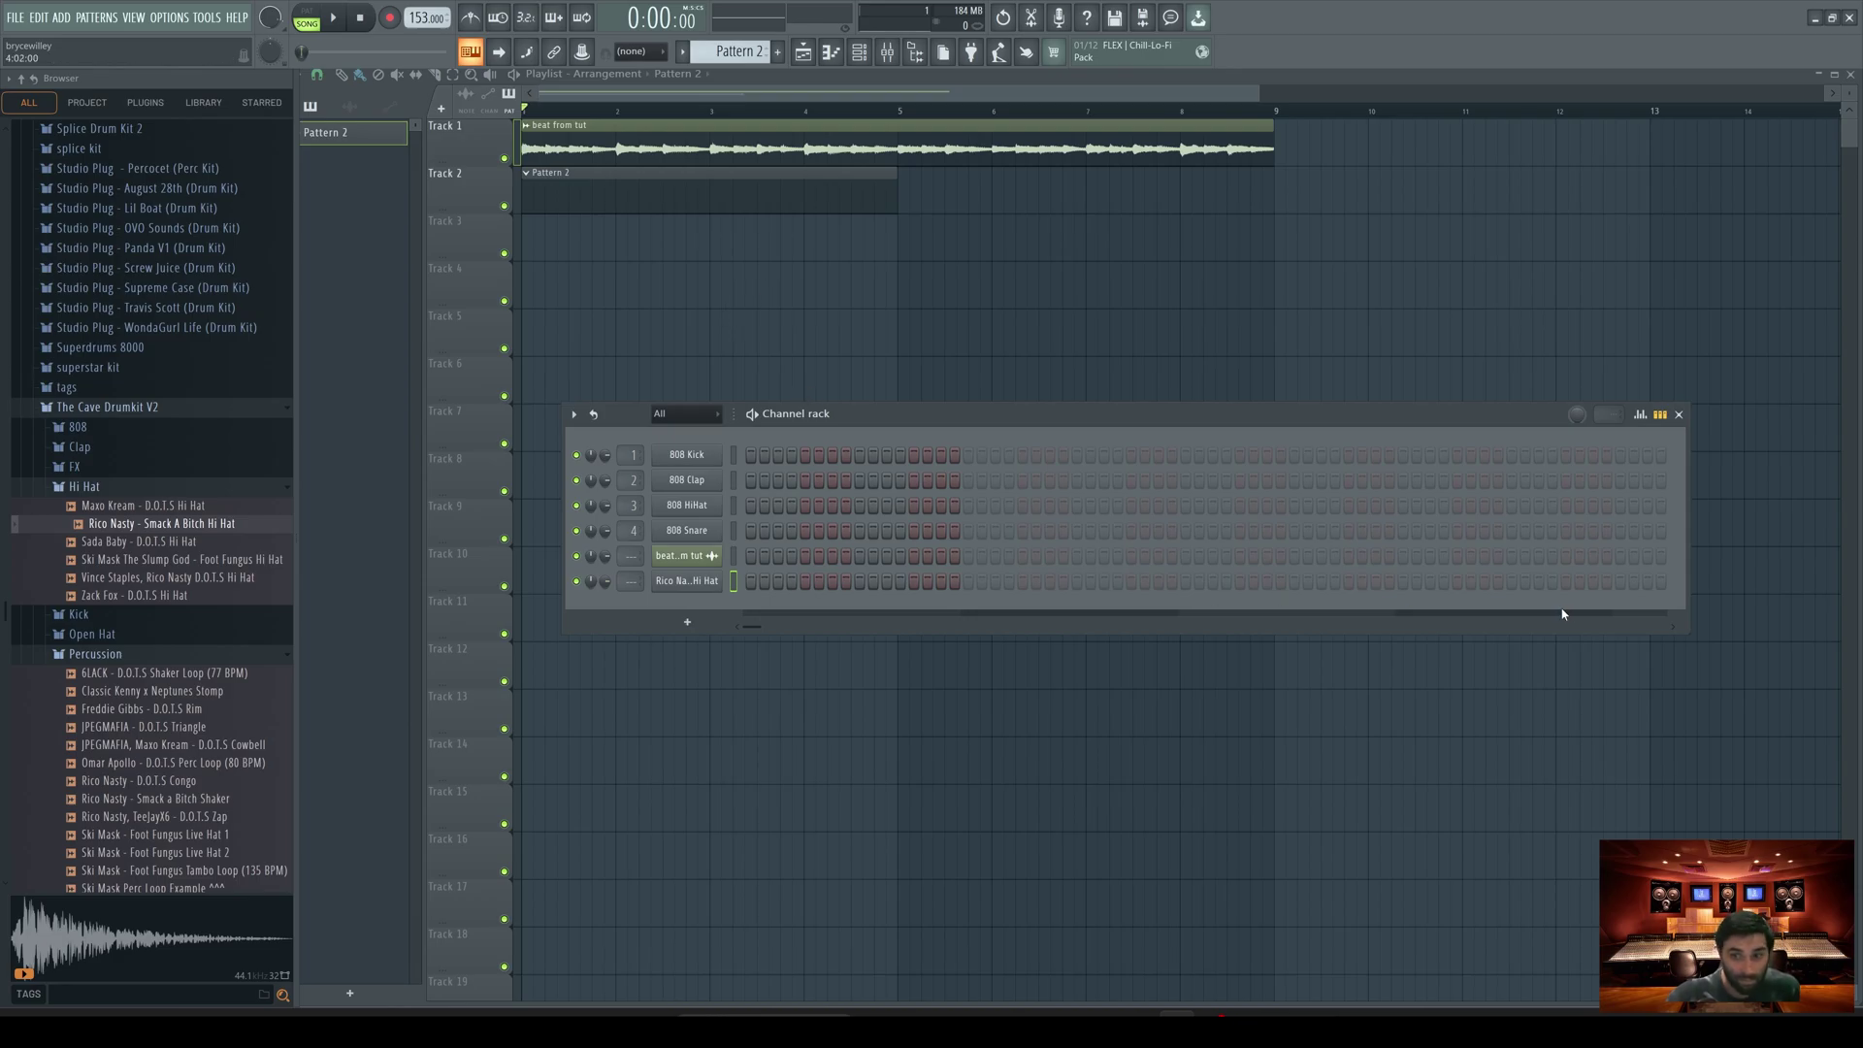
Step: Fill every second step of the hi-hat row in Pattern 2 and play it back
left_click(1661, 581)
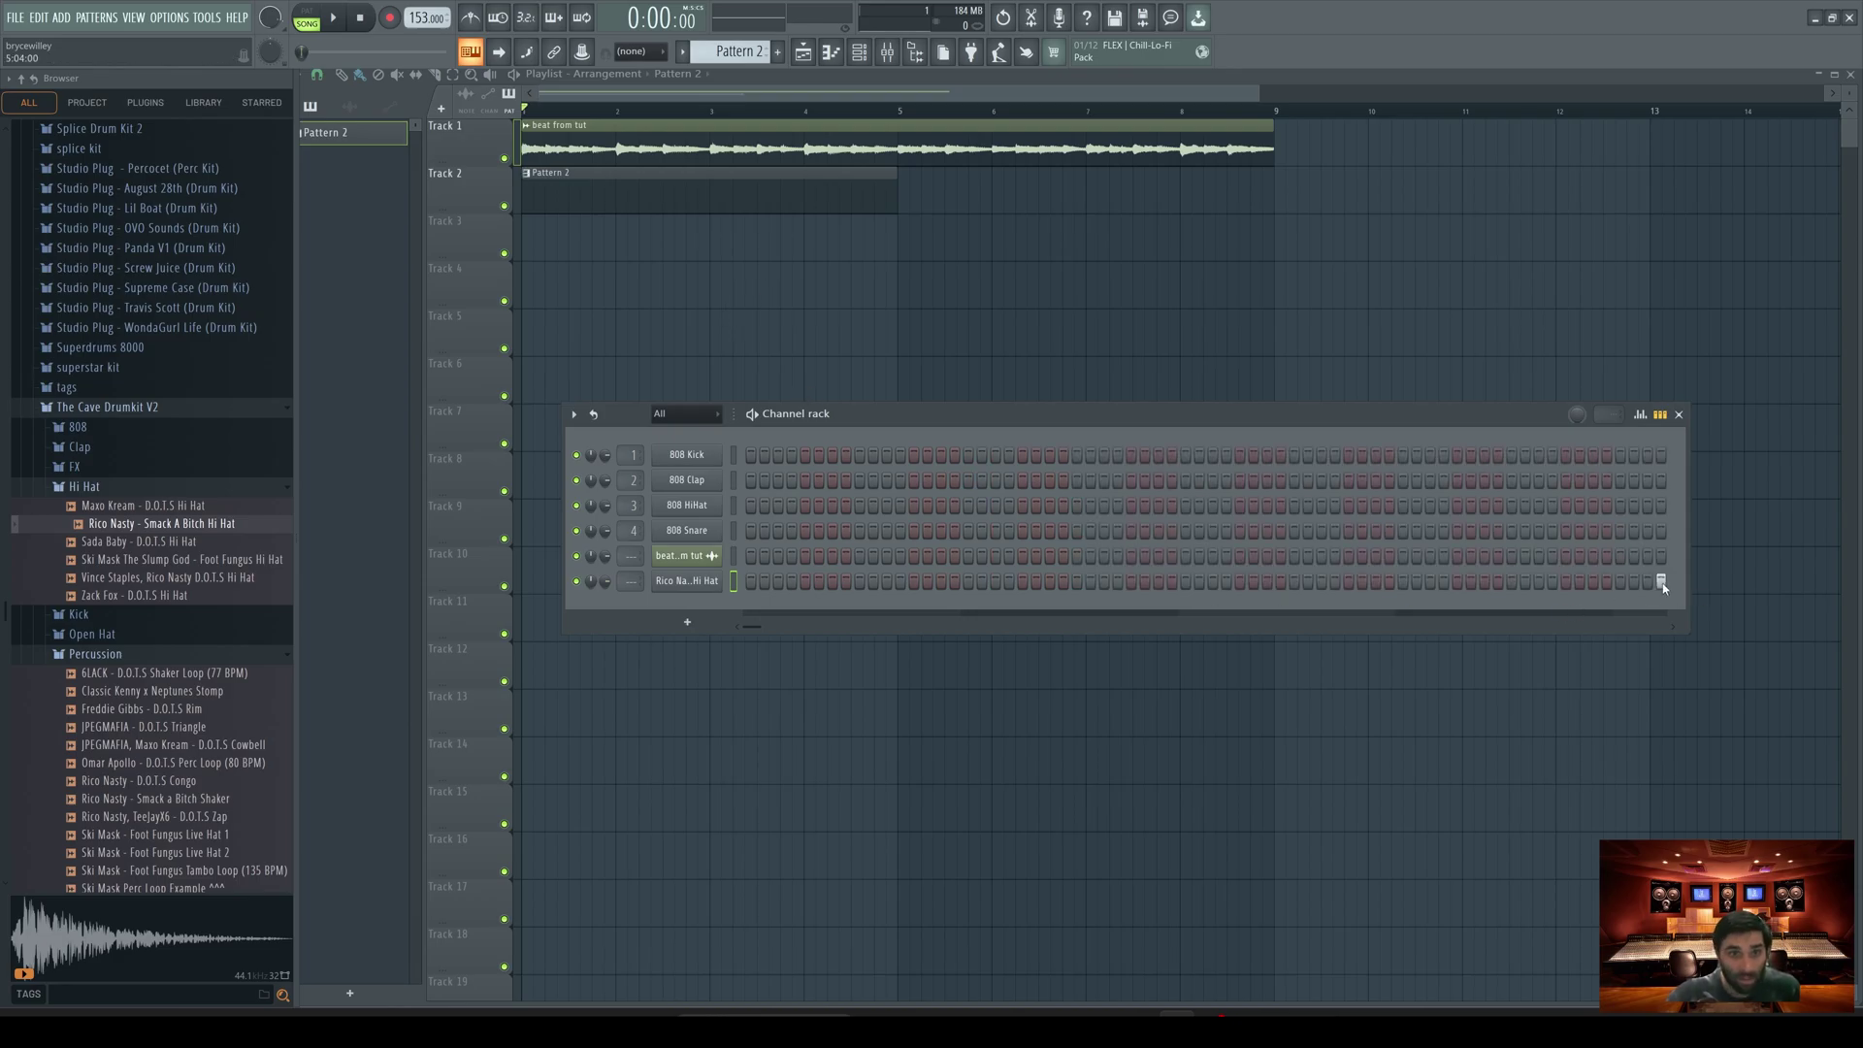
right_click(699, 586)
left_click(776, 582)
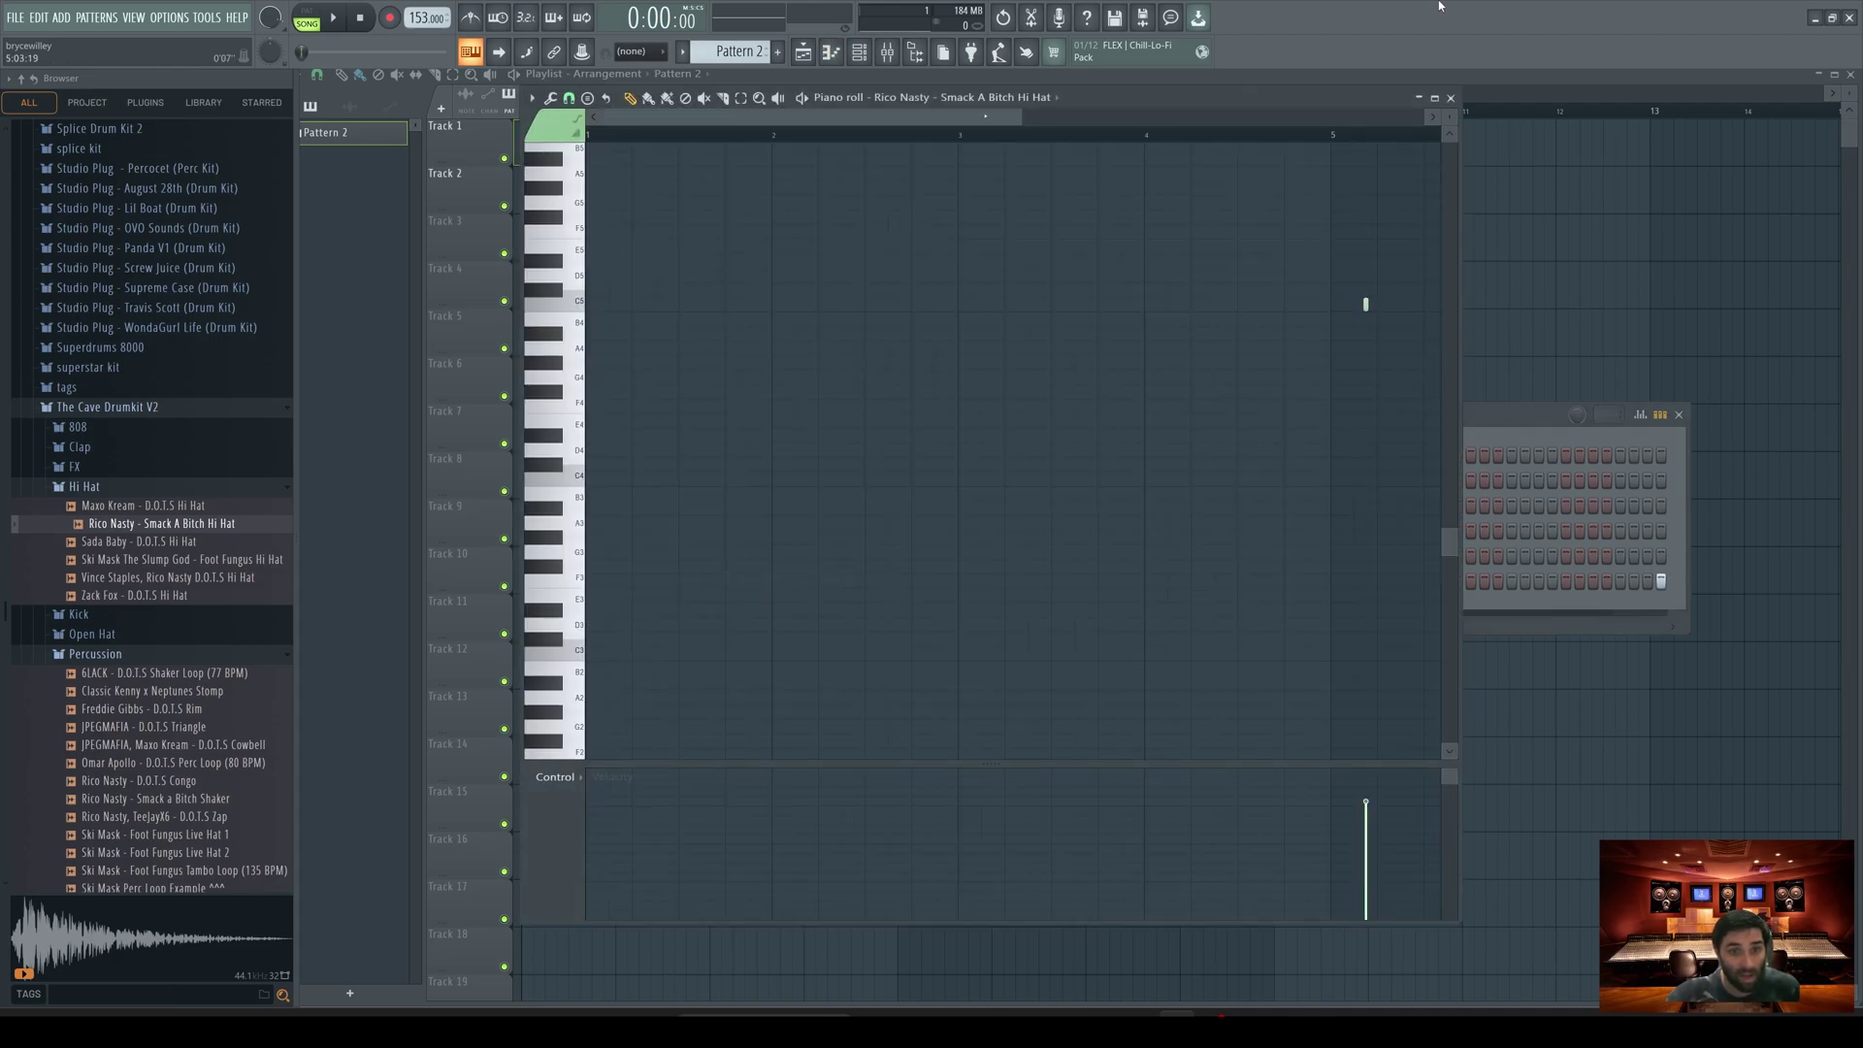
left_click(1451, 98)
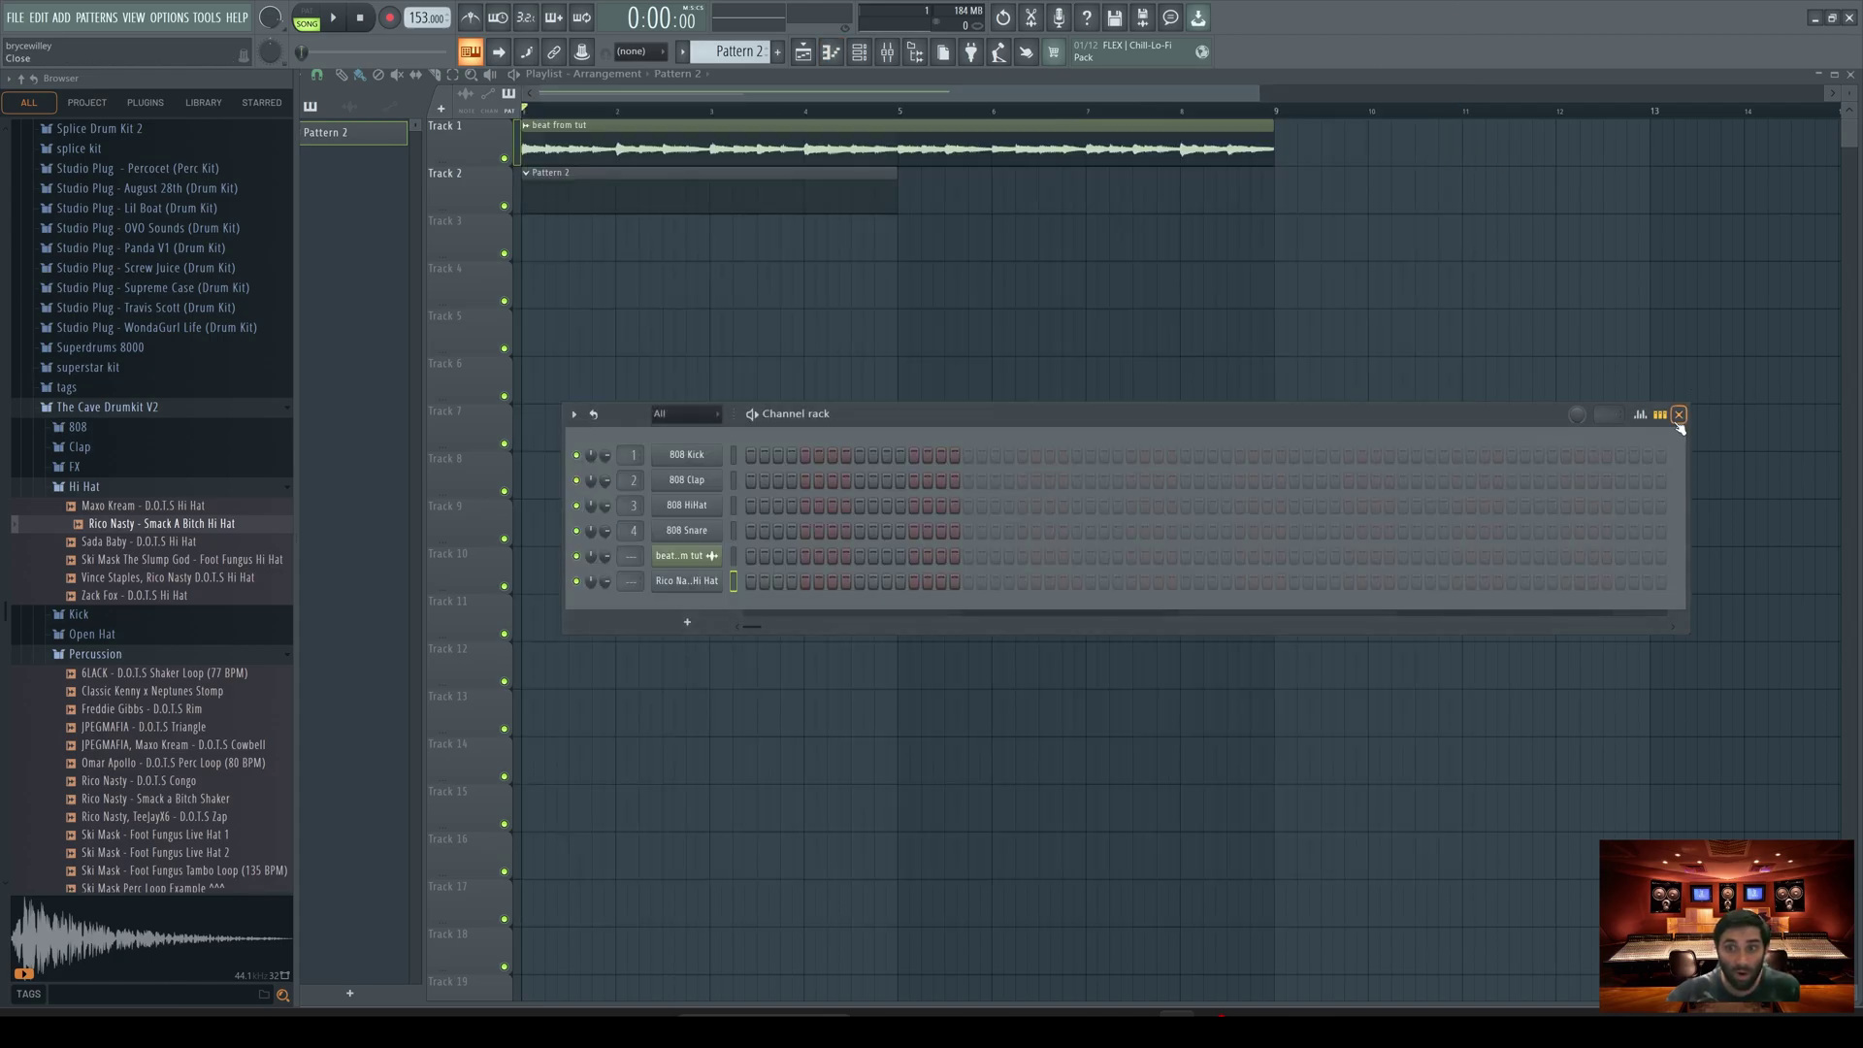
left_click(1679, 415)
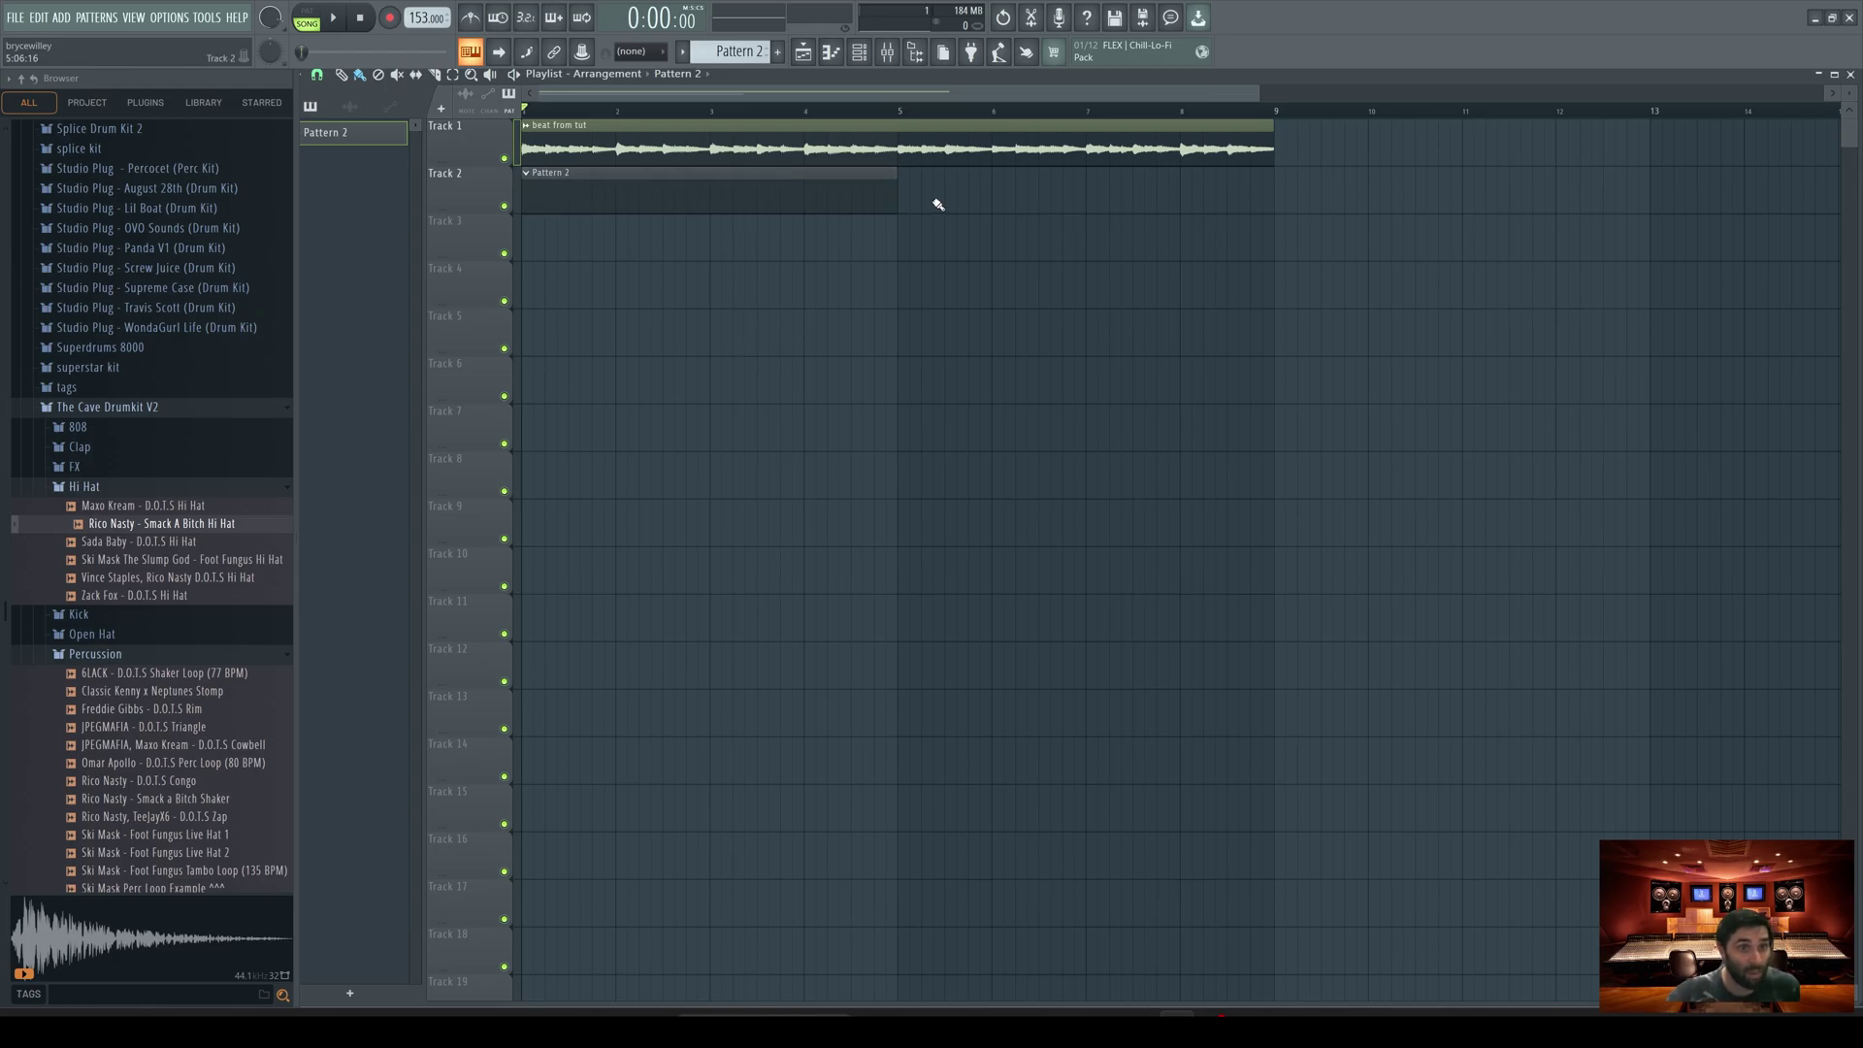
double_click(709, 188)
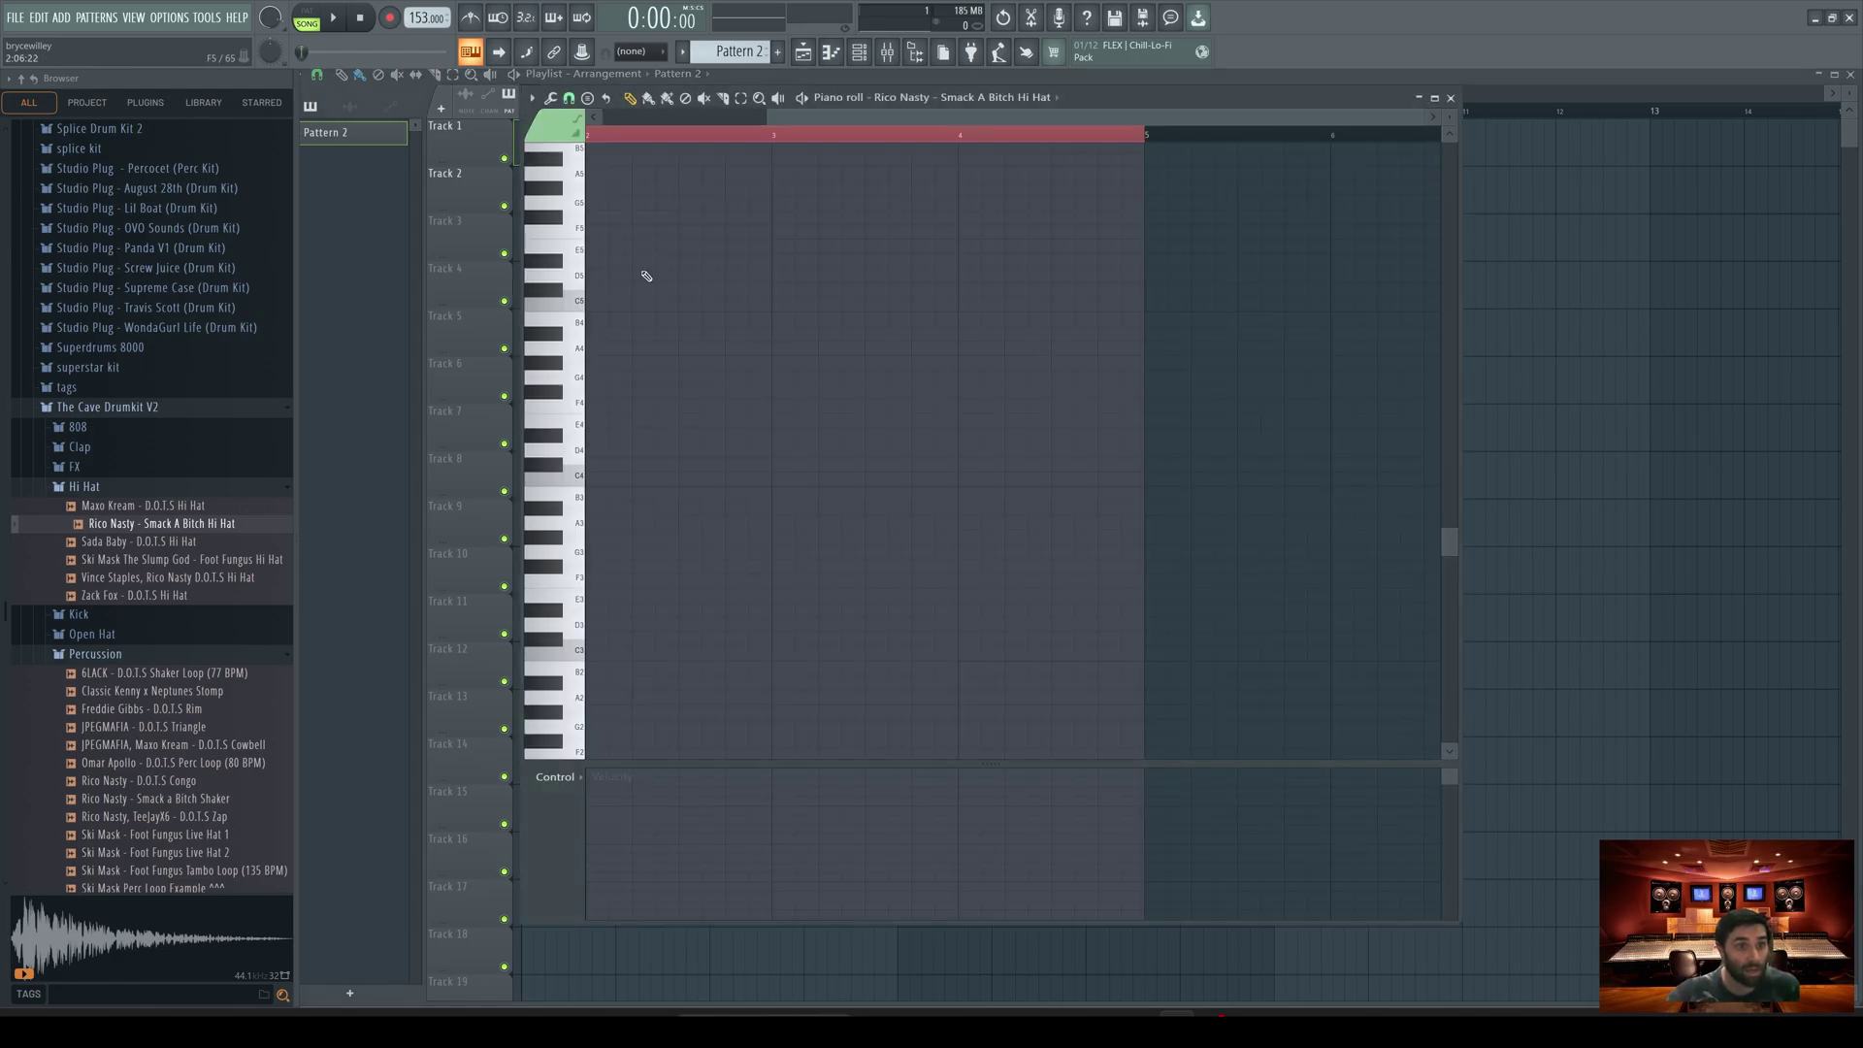
left_click(831, 52)
left_click(860, 53)
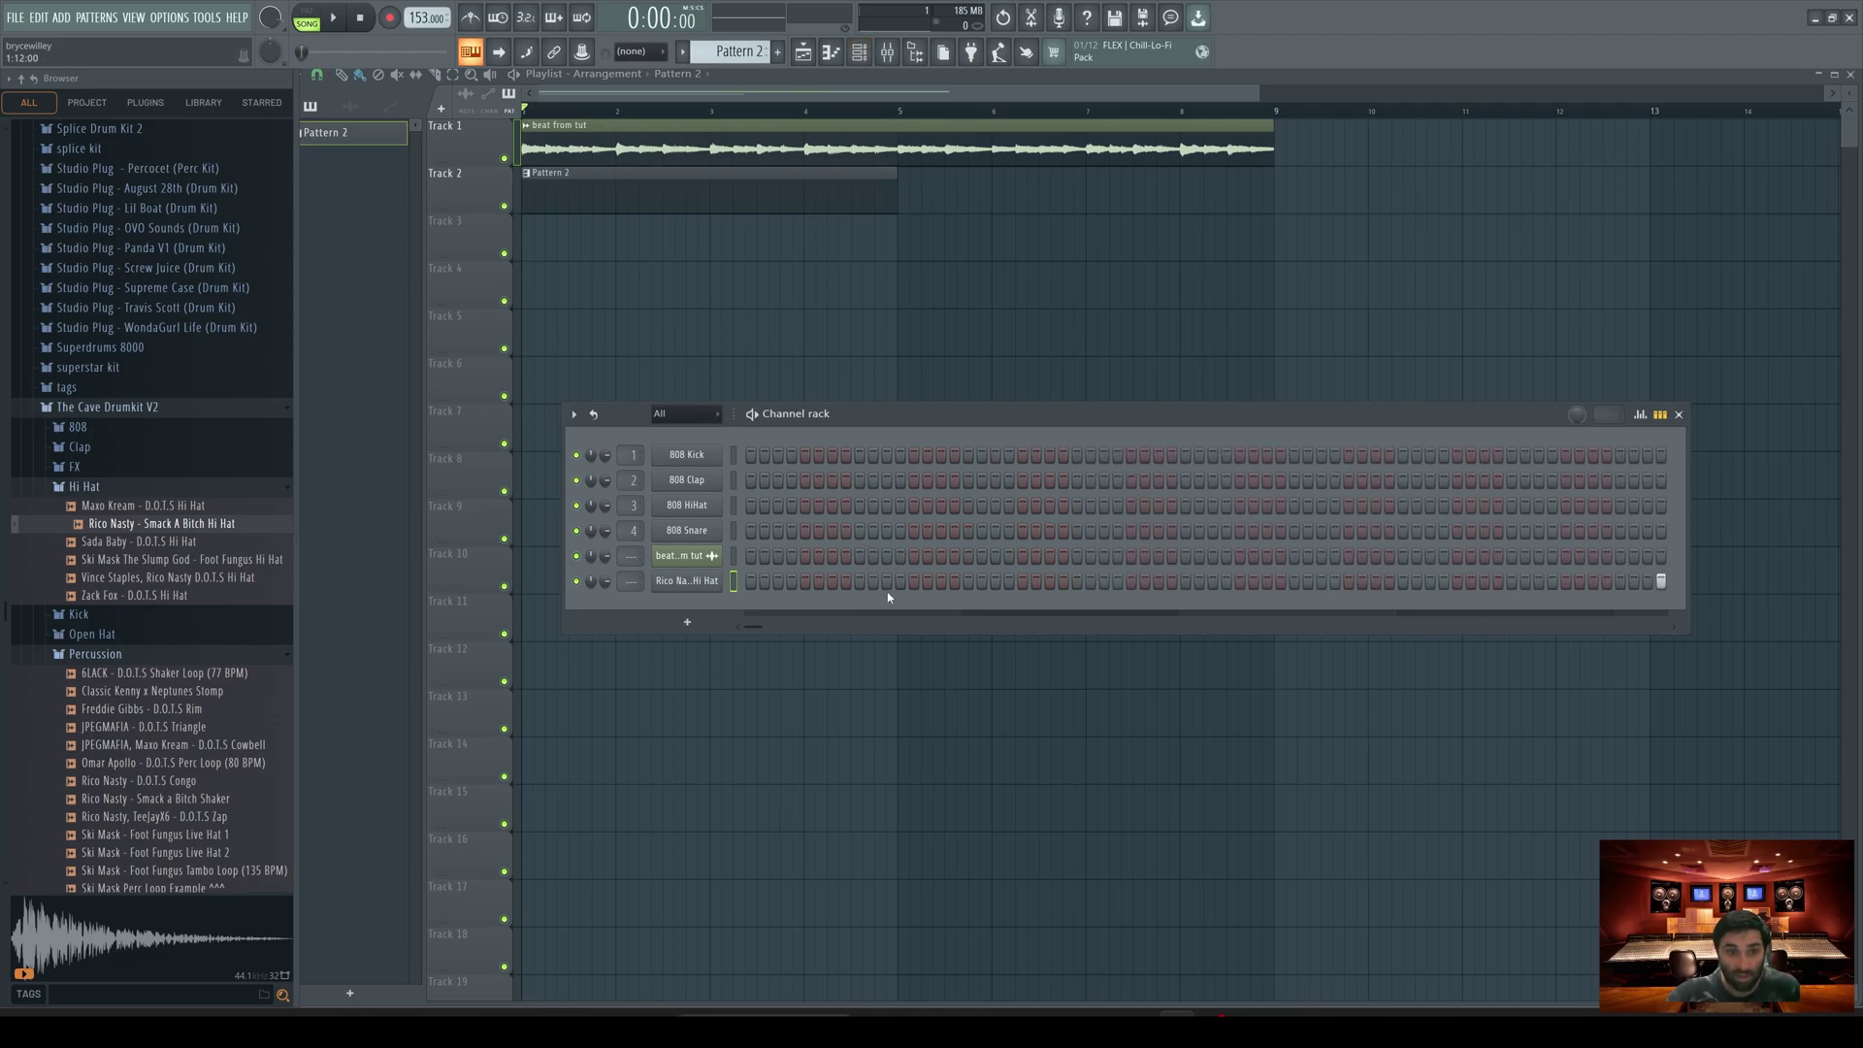
right_click(719, 583)
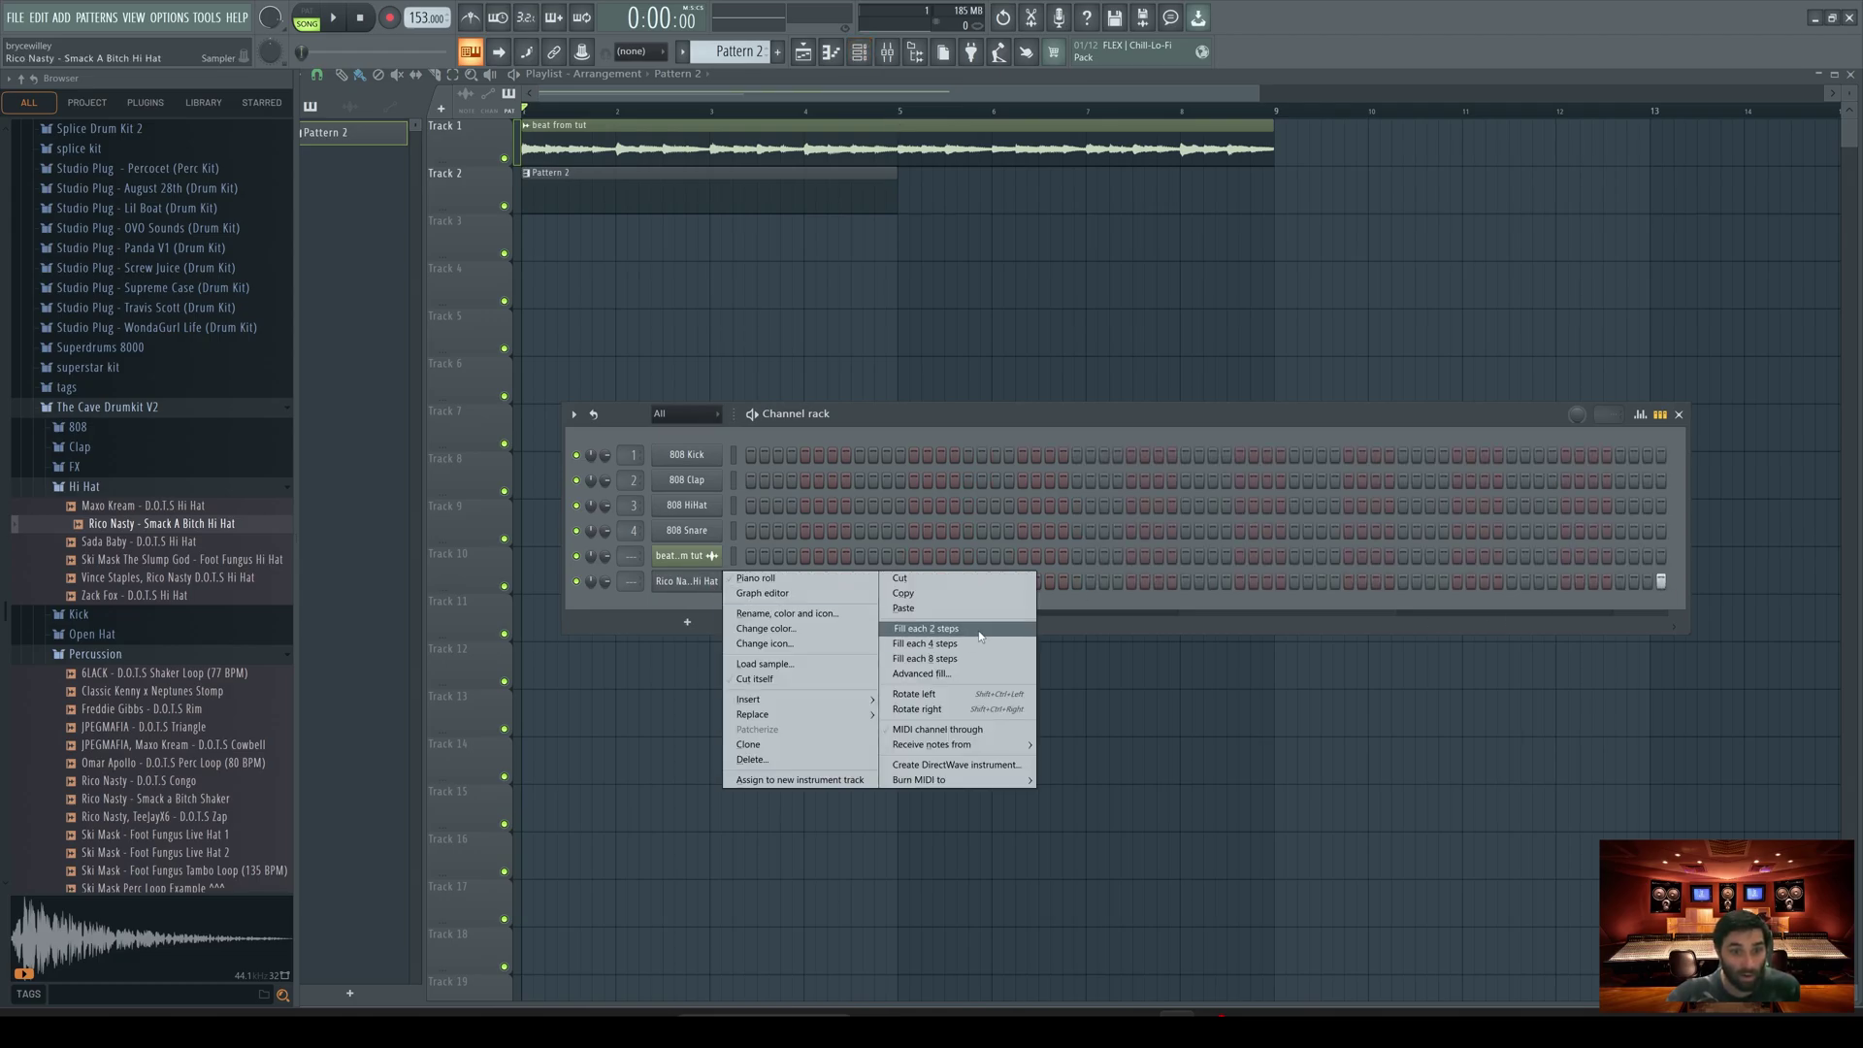
left_click(937, 630)
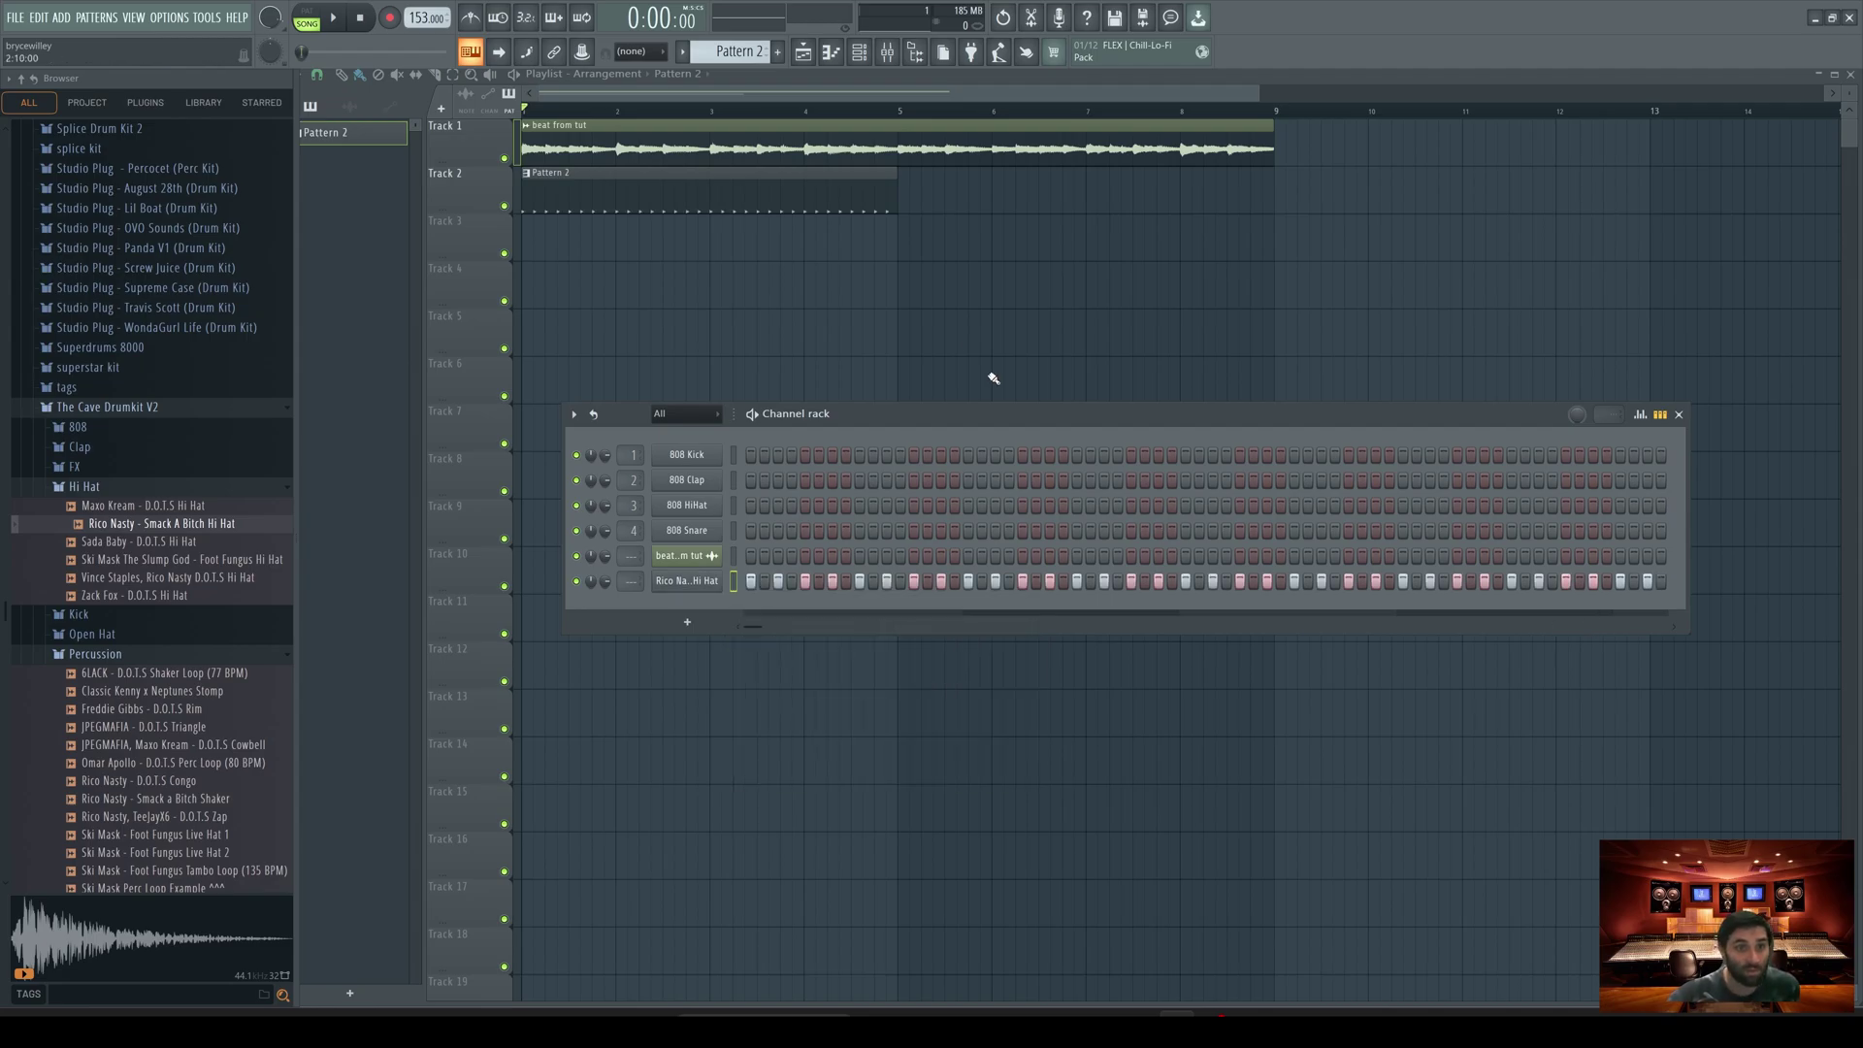
key("space")
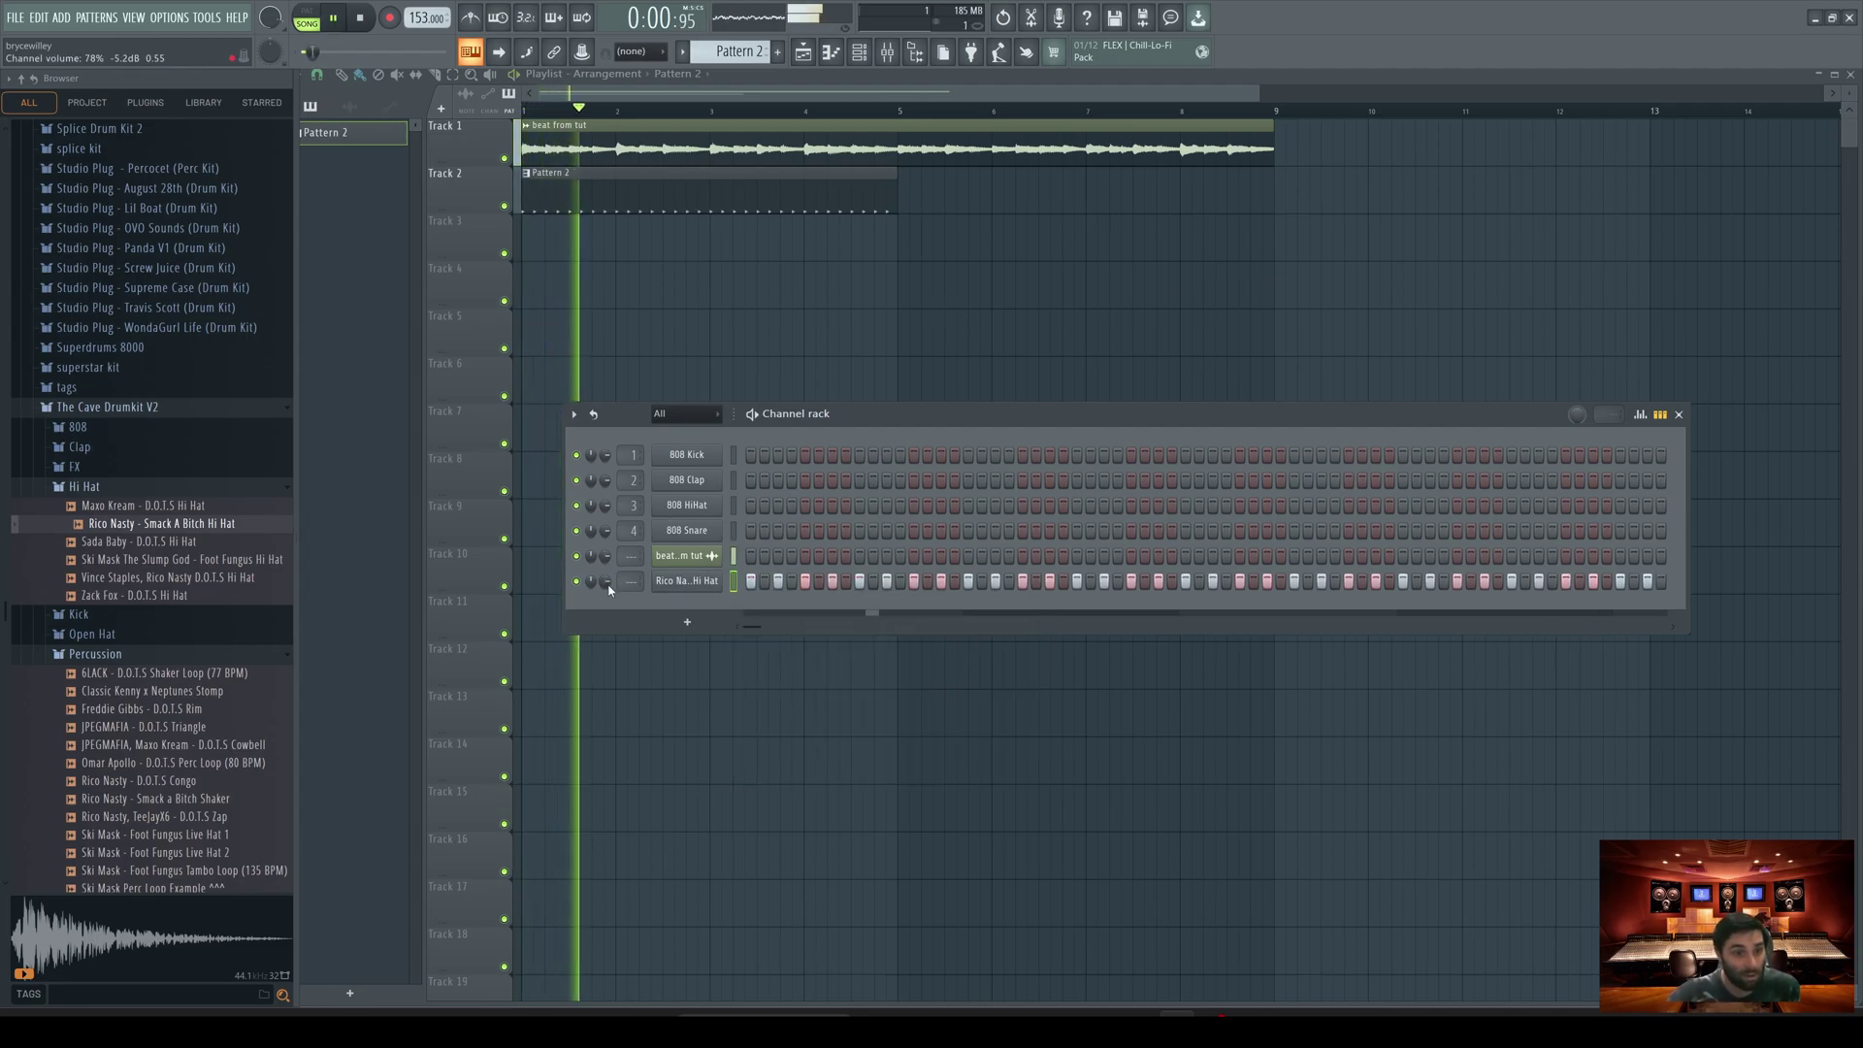
key("space")
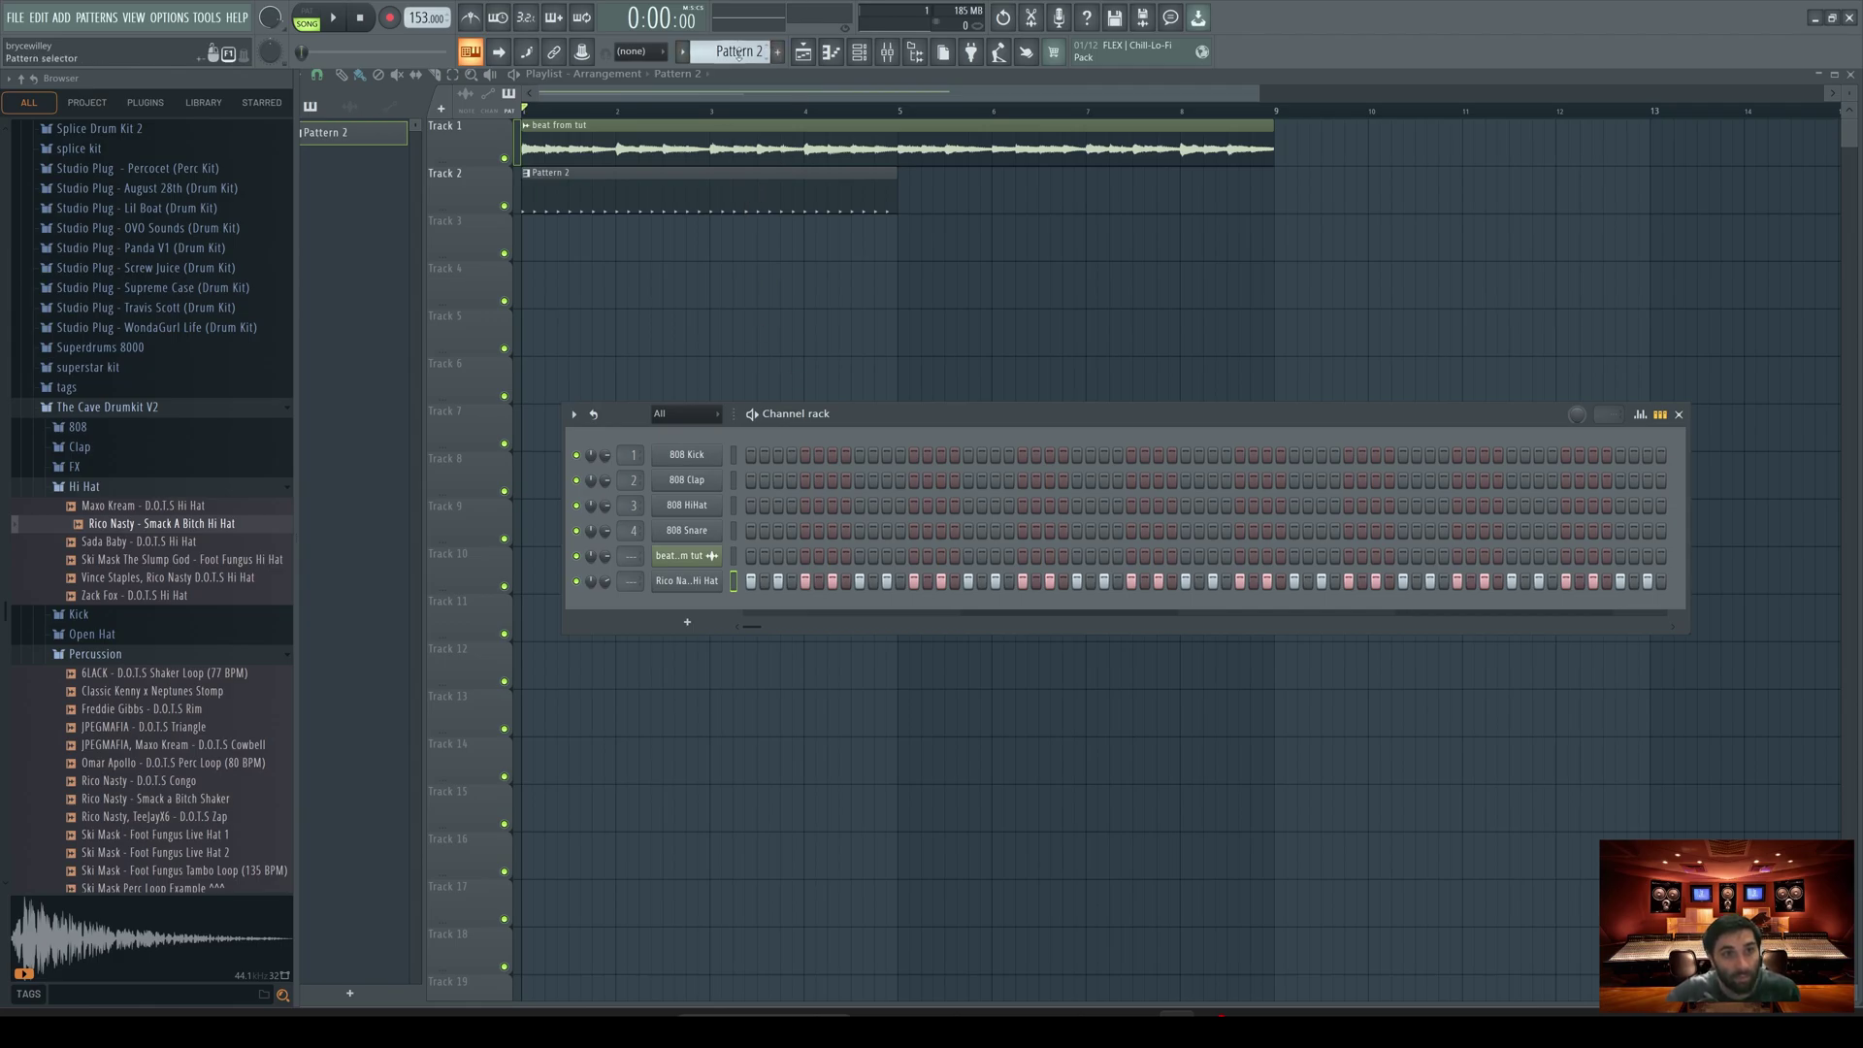
Step: Create Pattern 3 with a clap sample channel and place it on Track 3
left_click(778, 51)
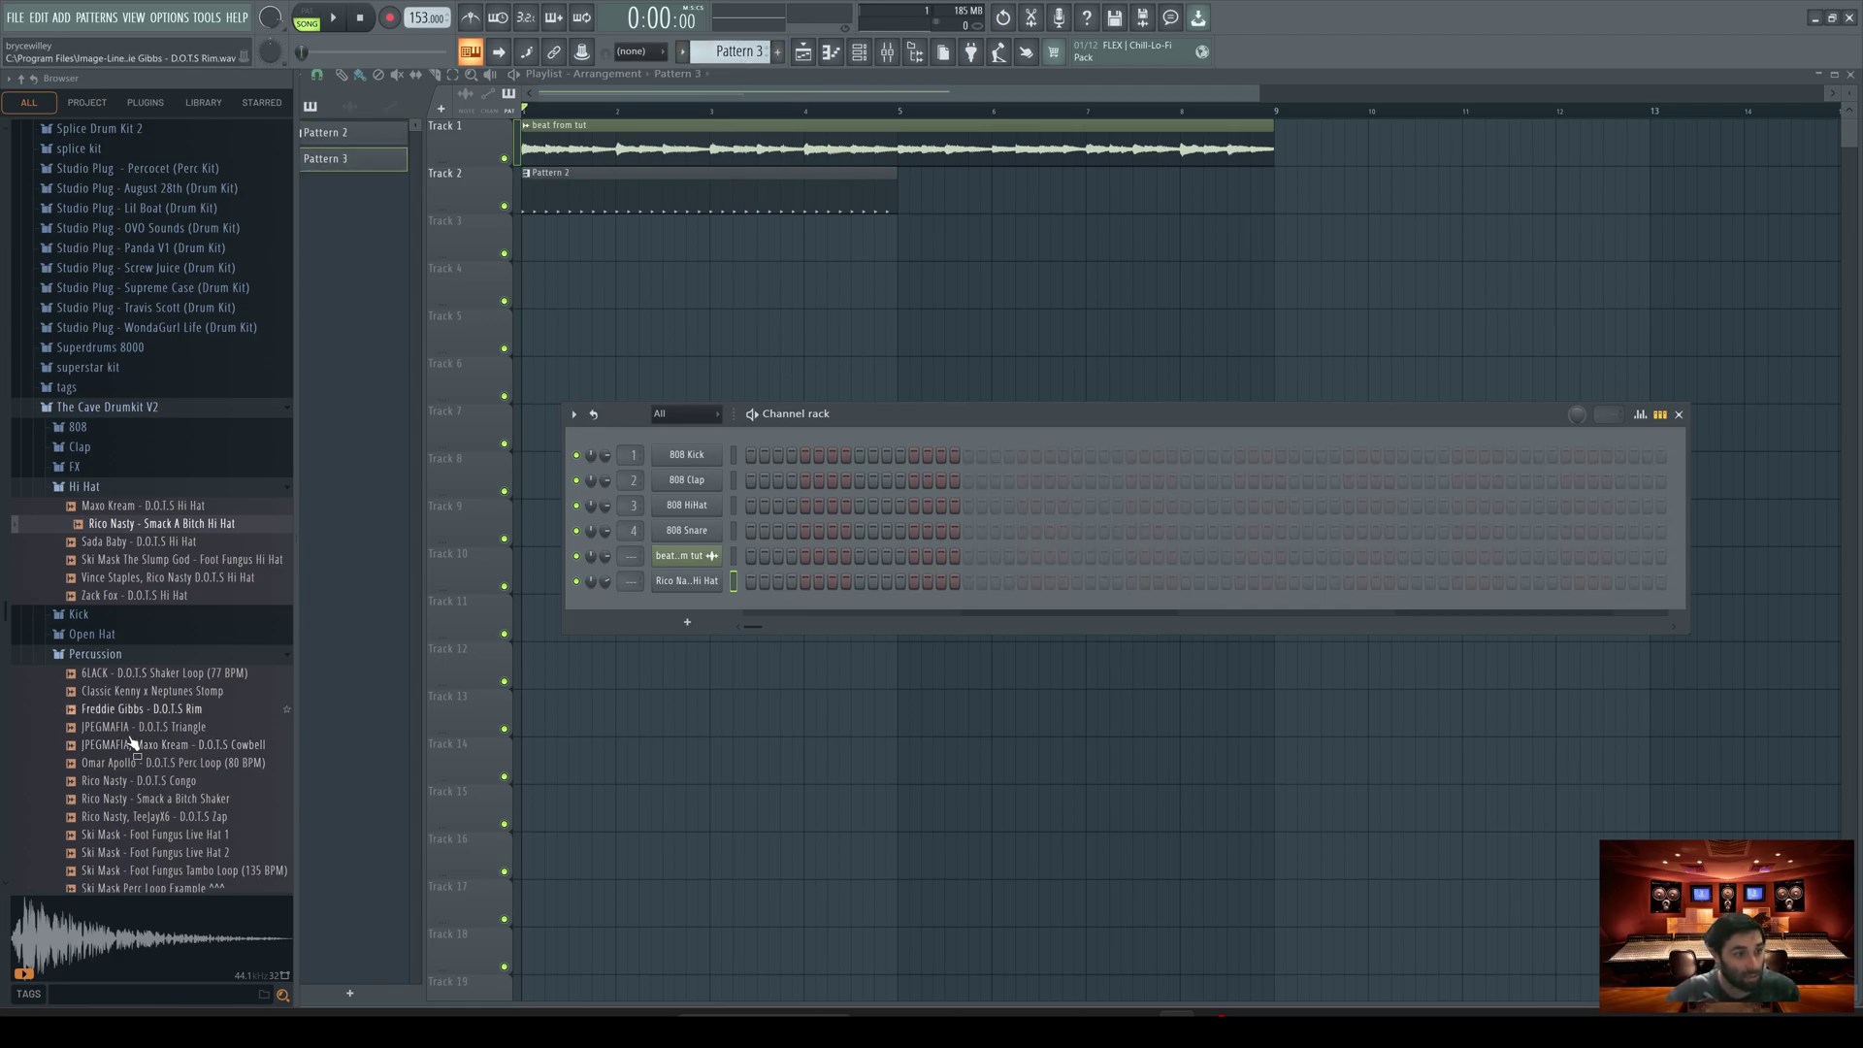
left_click(78, 447)
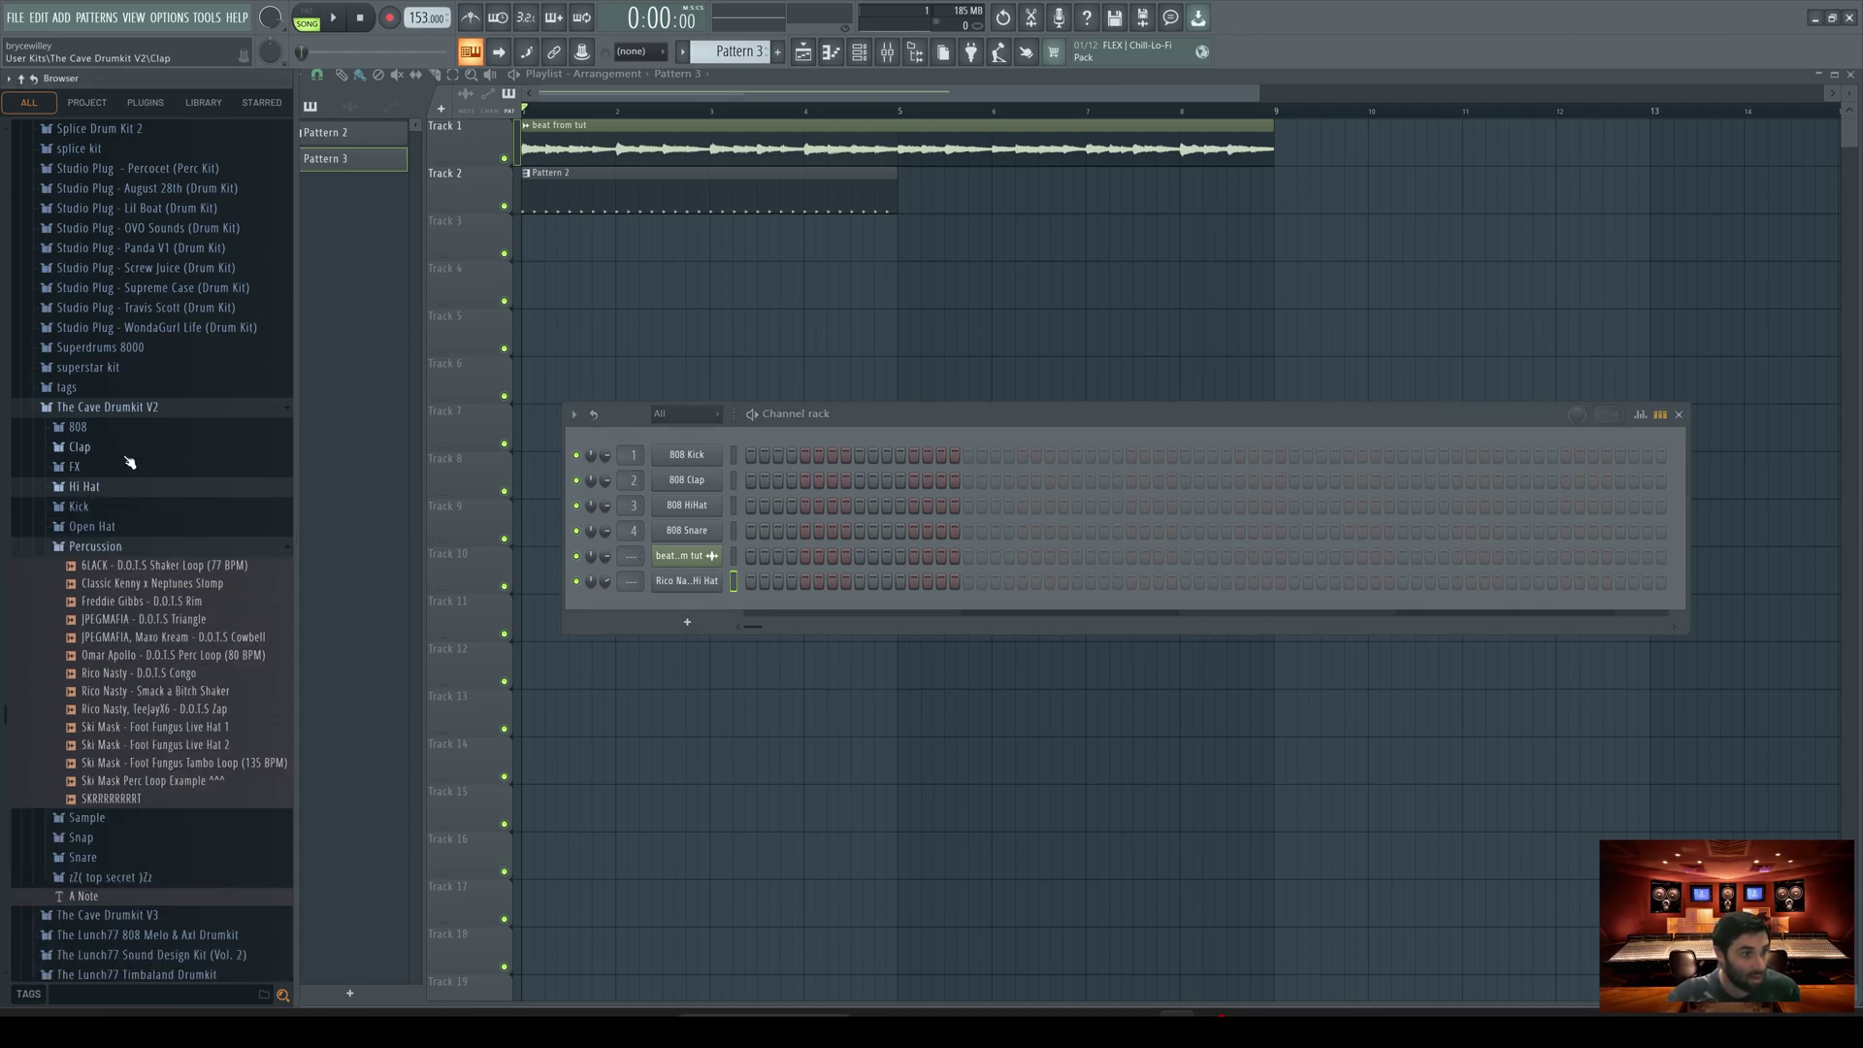
left_click_drag(136, 502, 793, 596)
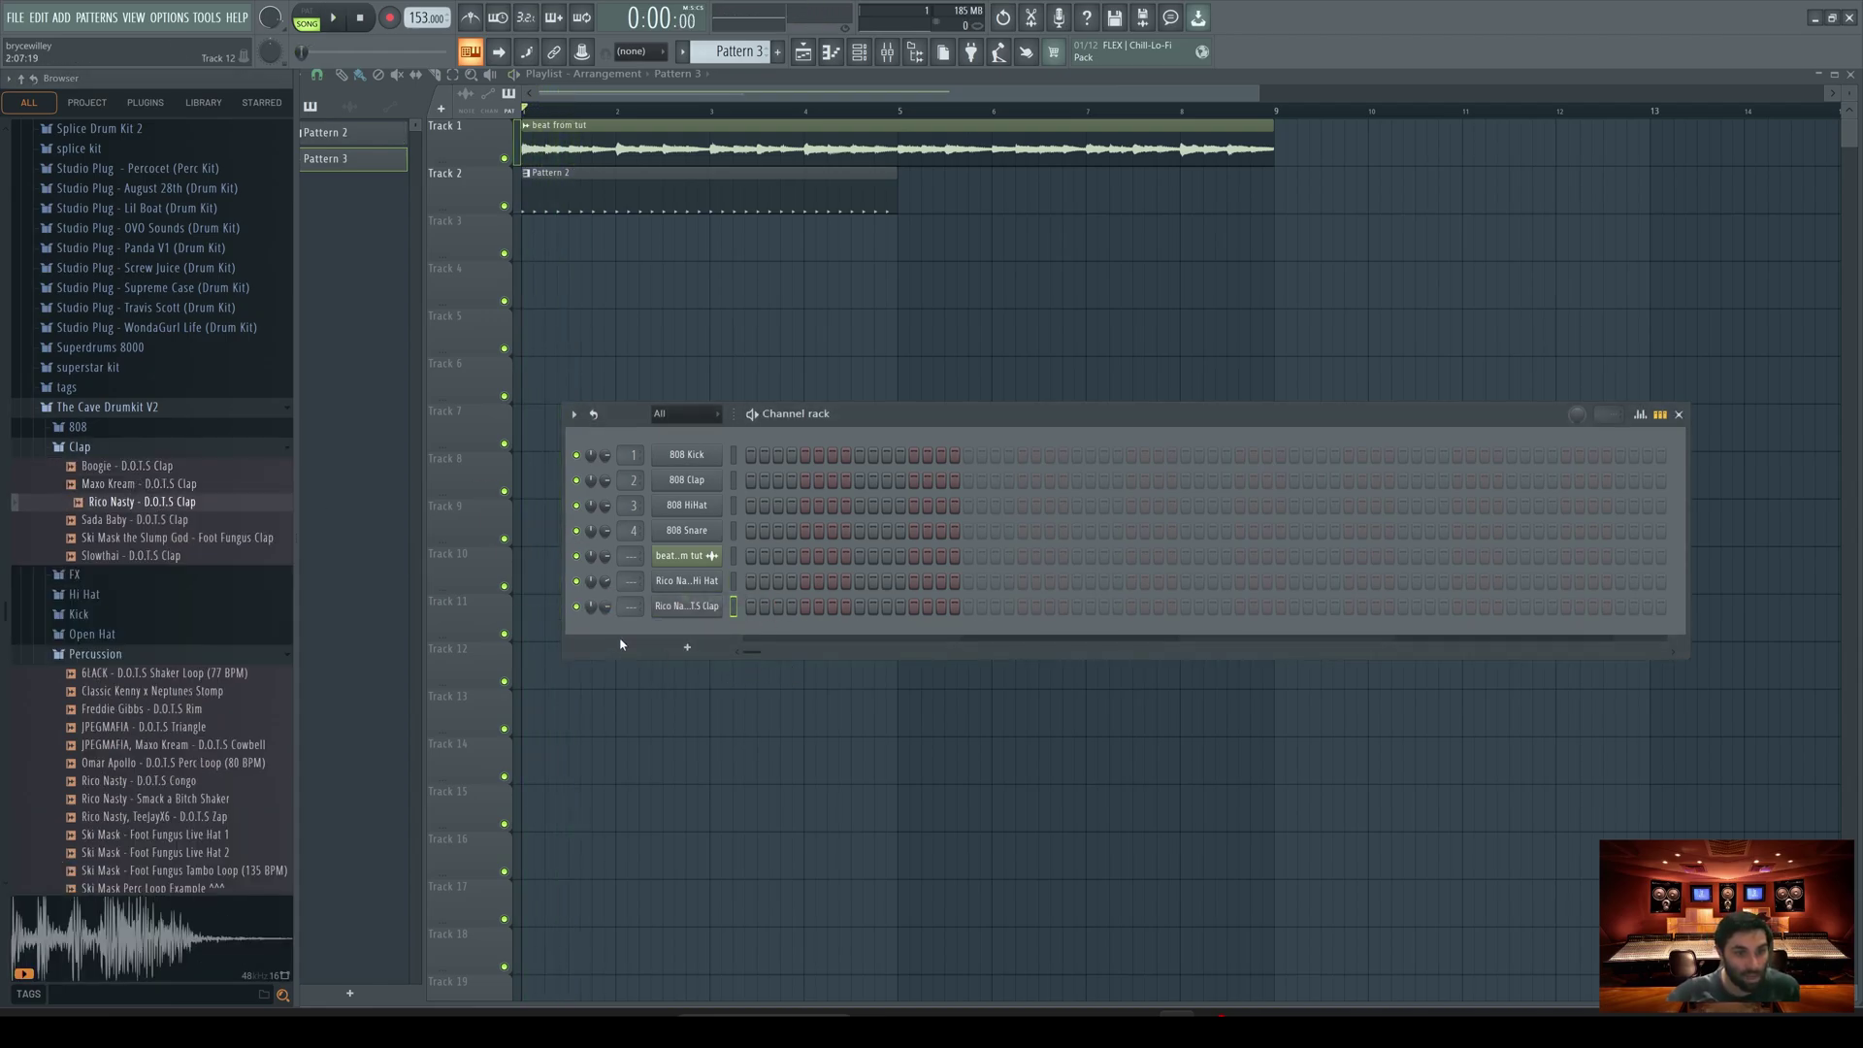
left_click(531, 244)
left_click(859, 51)
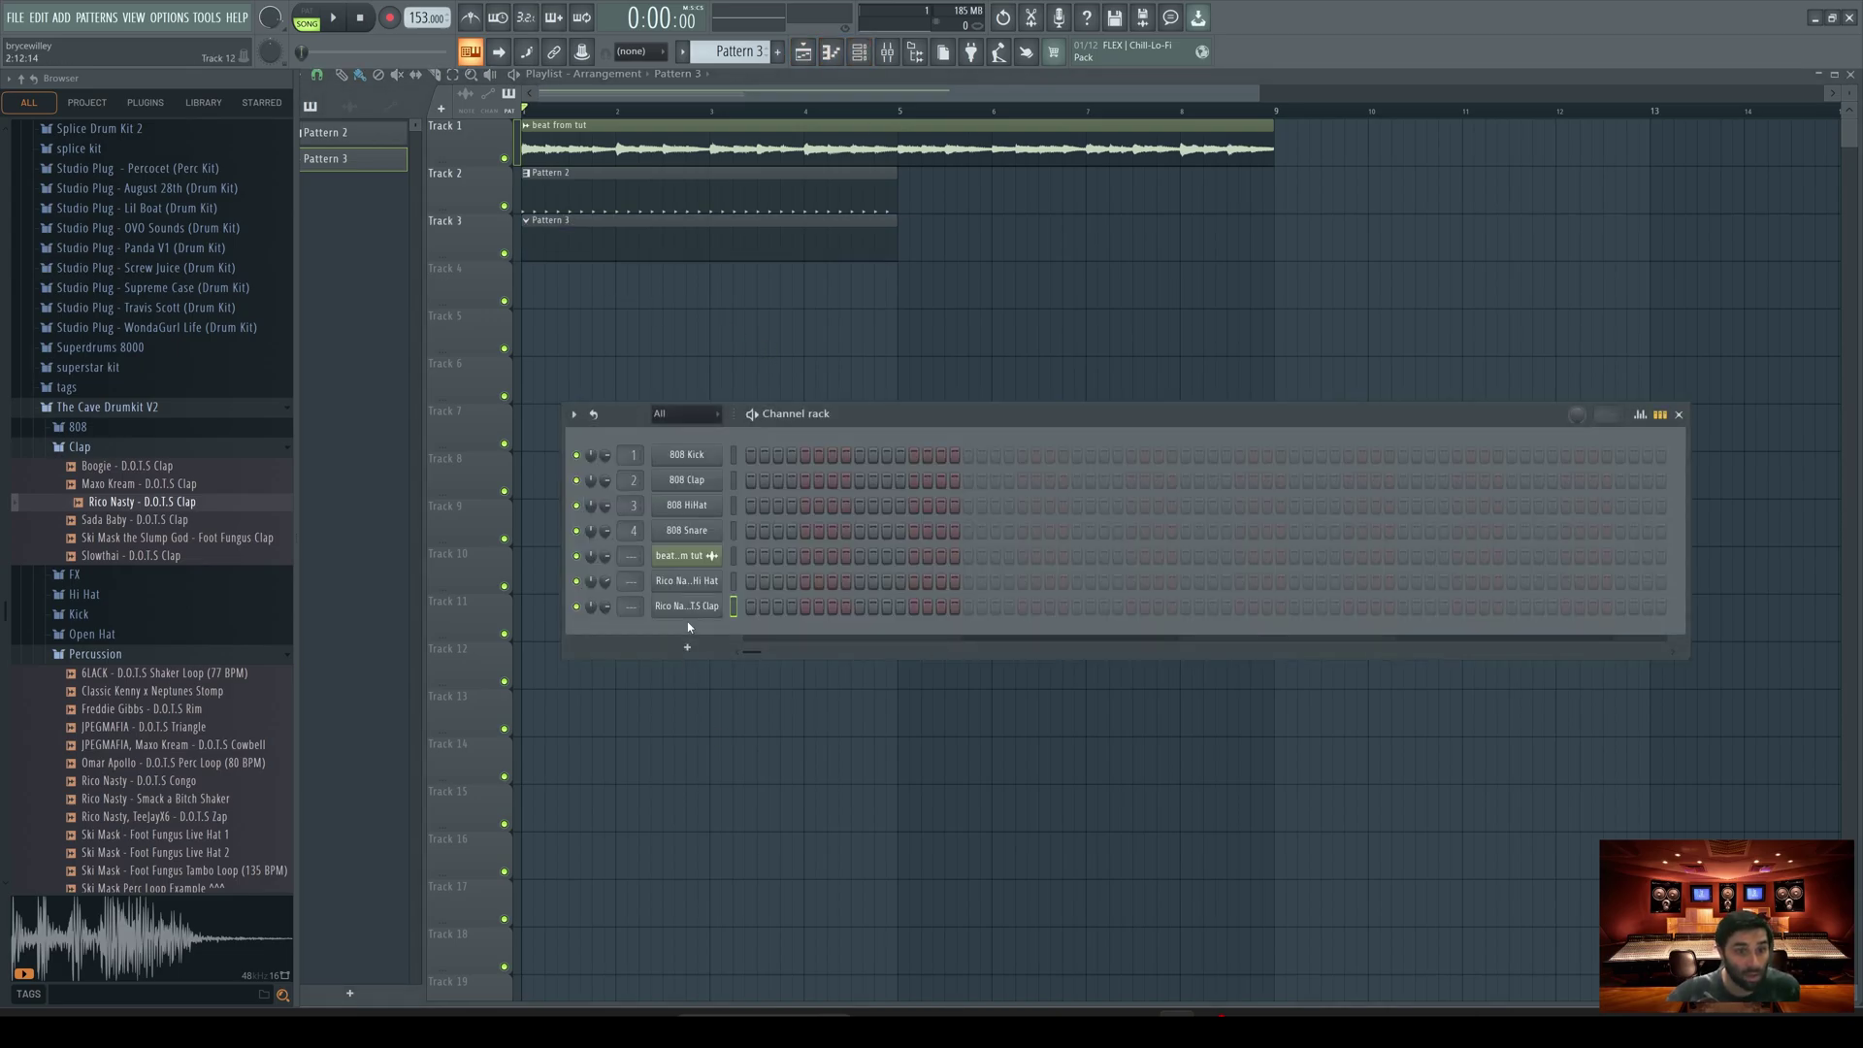
Step: Pencil four C5 clap notes into the piano roll, one in each of bars 1–4
right_click(706, 605)
left_click(777, 601)
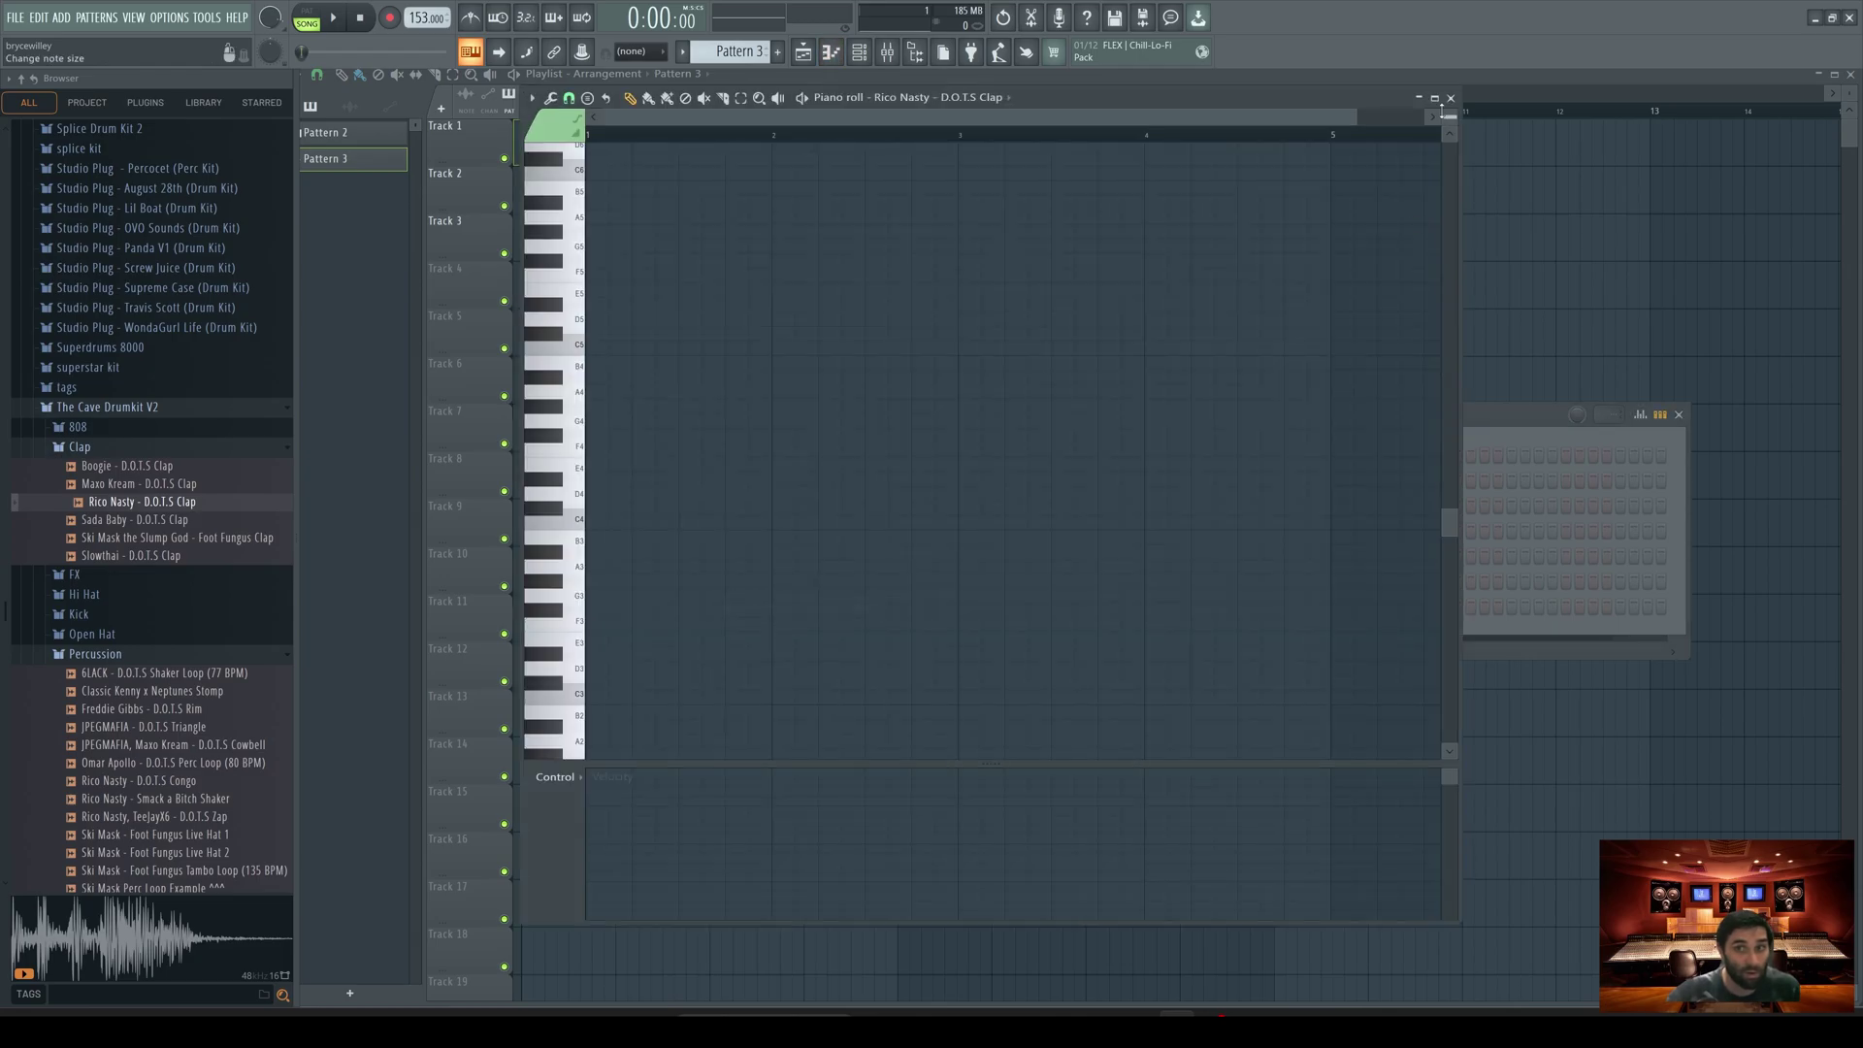
left_click(1450, 99)
left_click(1681, 416)
key("F7")
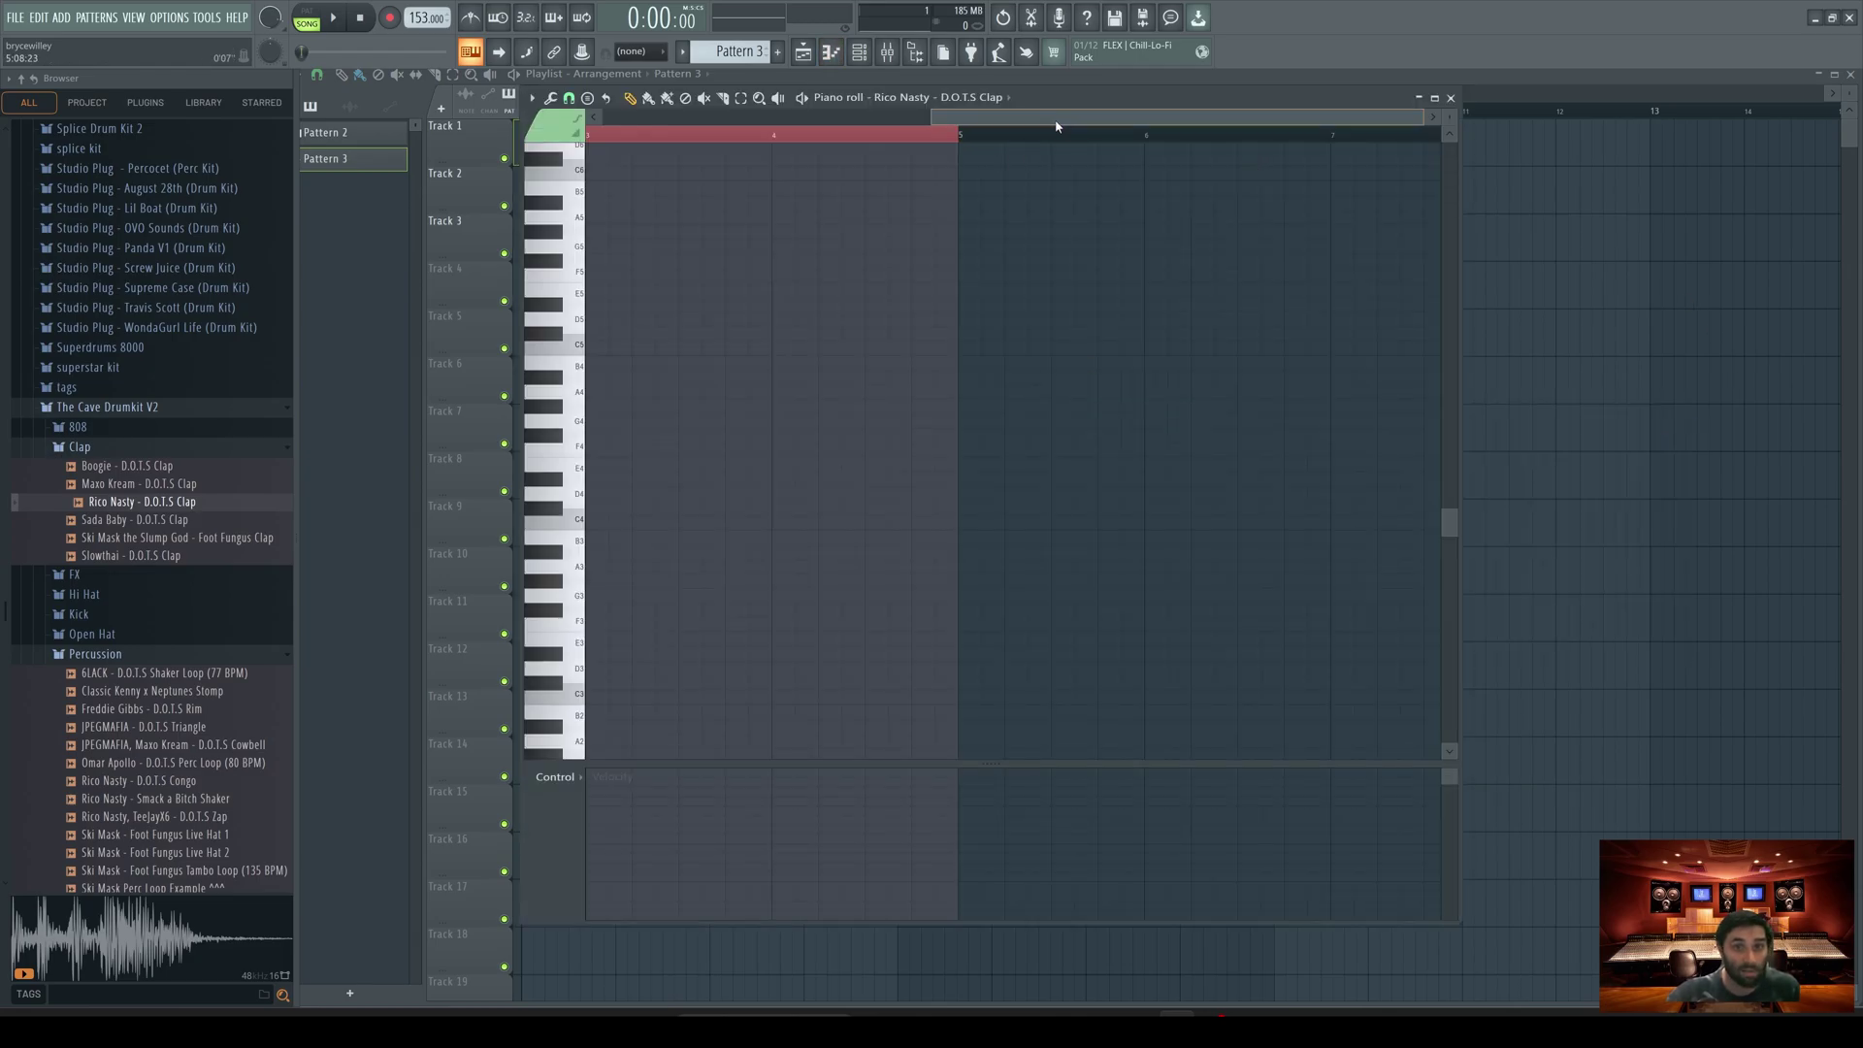
left_click_drag(1056, 119, 635, 117)
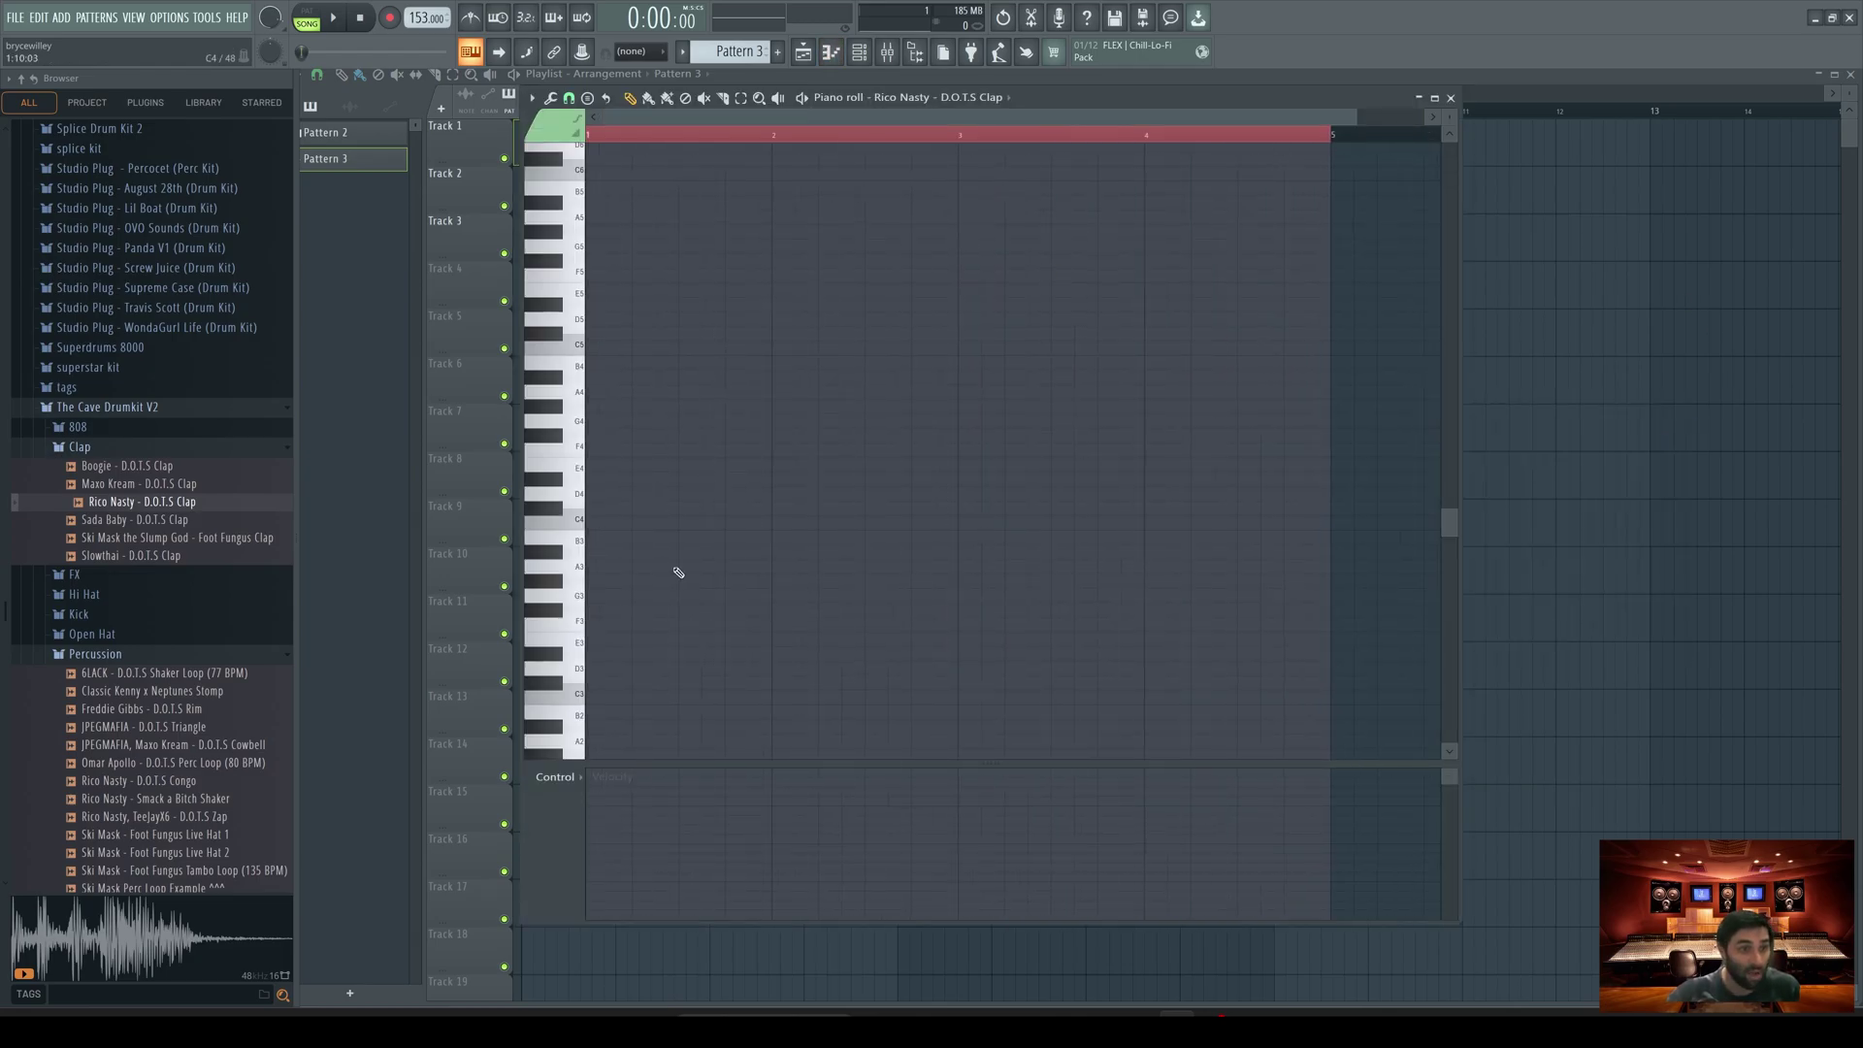
left_click(685, 348)
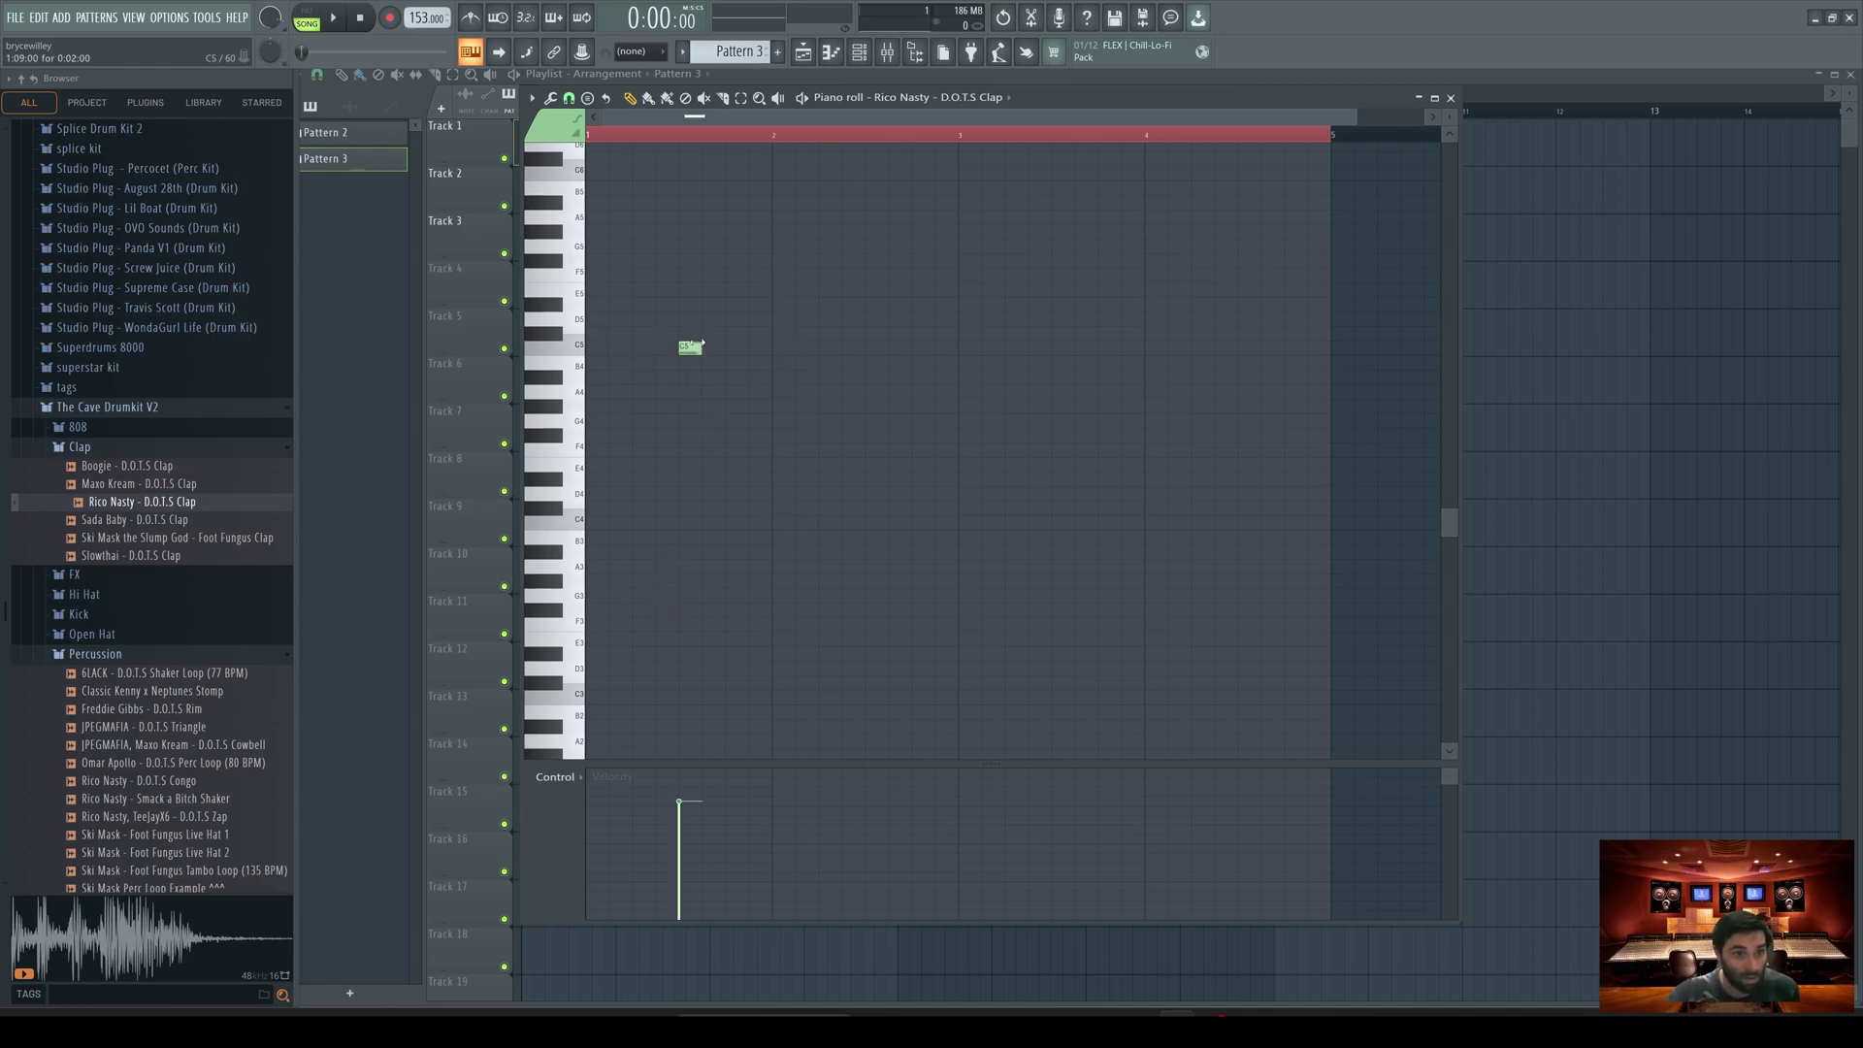
left_click(875, 347)
left_click(1060, 348)
left_click(1247, 348)
left_click(1452, 98)
Step: Play the song to check the claps, then open and close the channel rack
key("space")
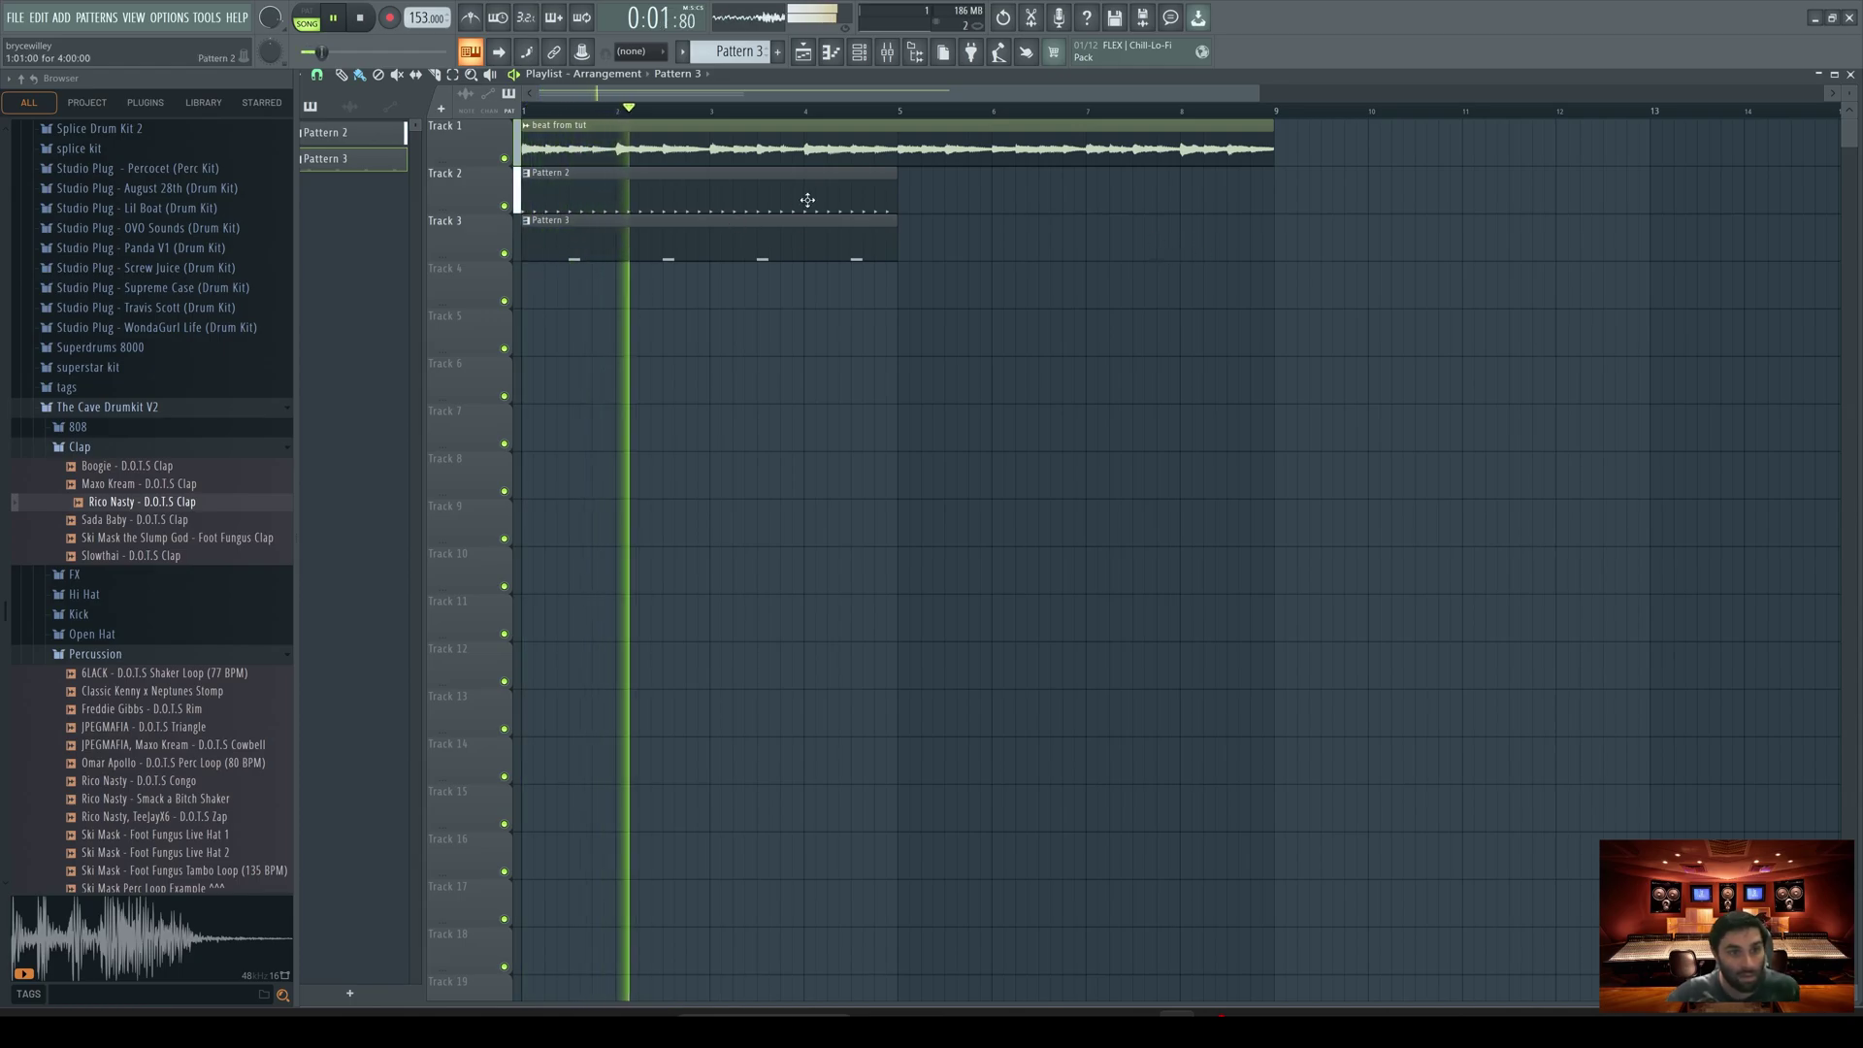
key("space")
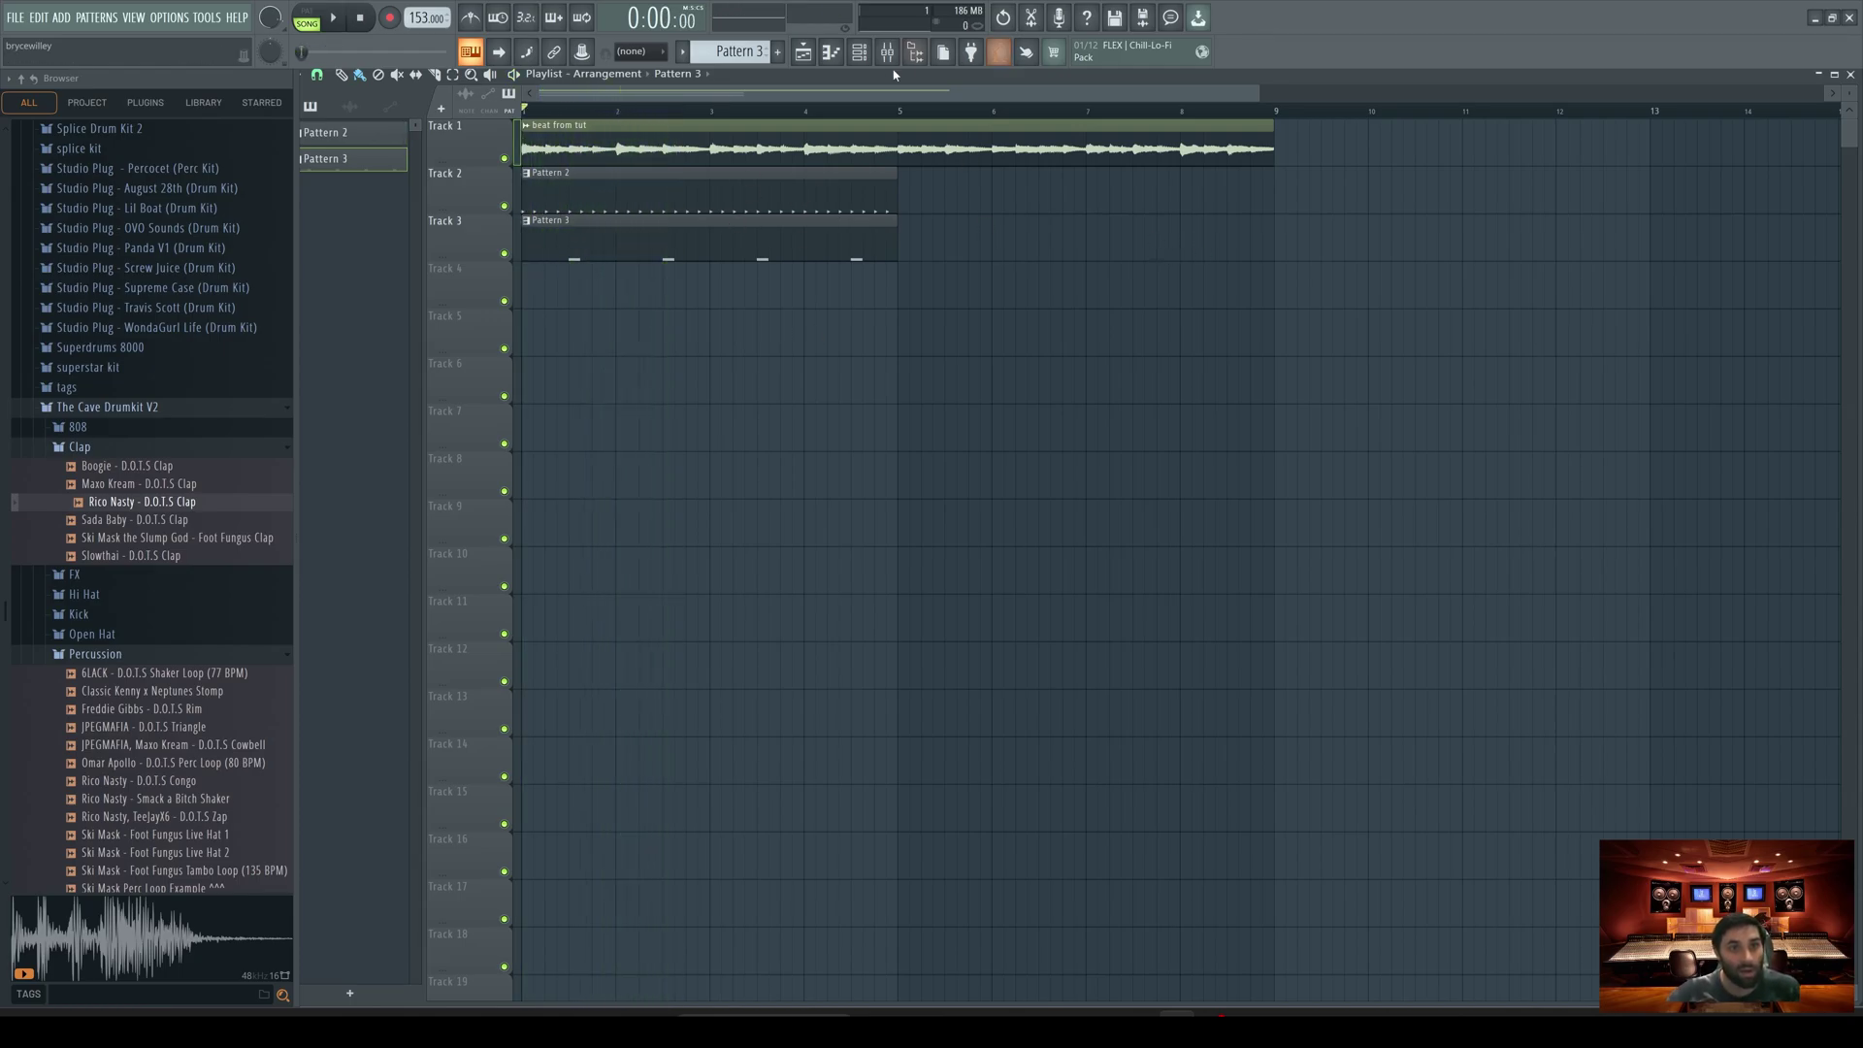
left_click(859, 51)
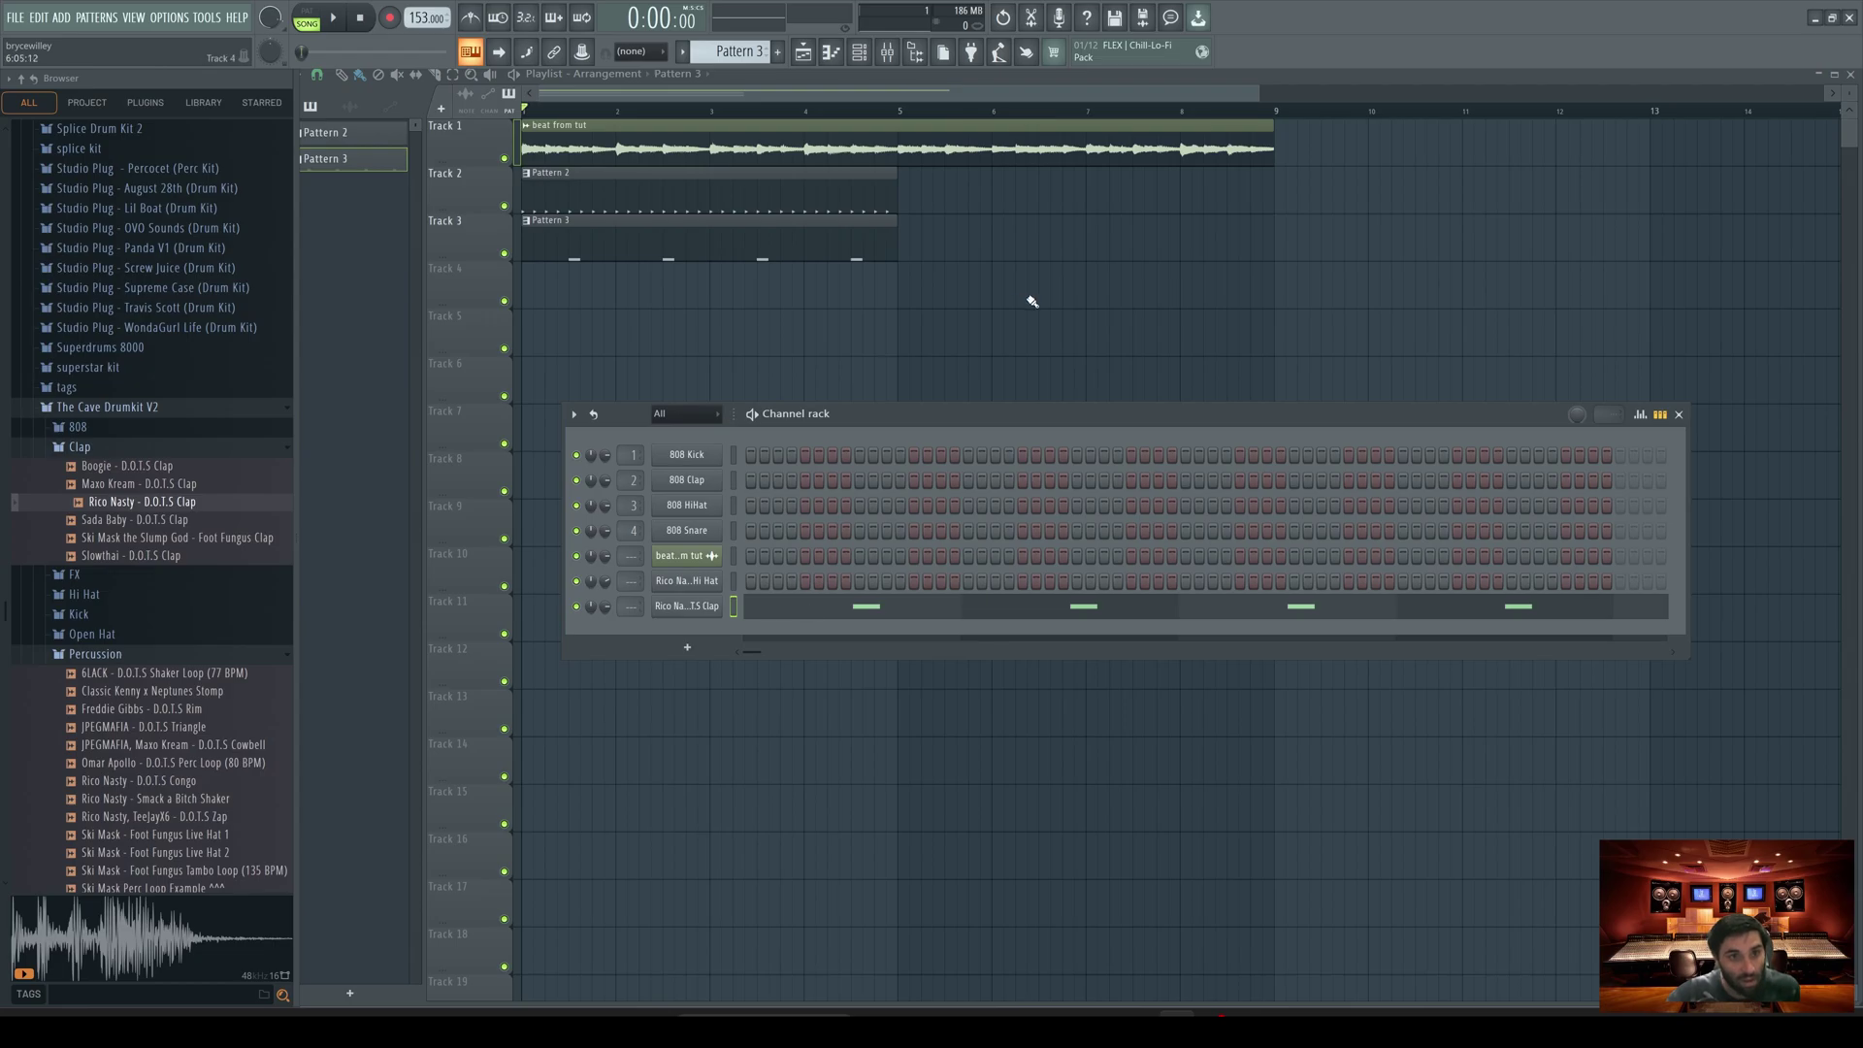
left_click(1069, 345)
right_click(1069, 345)
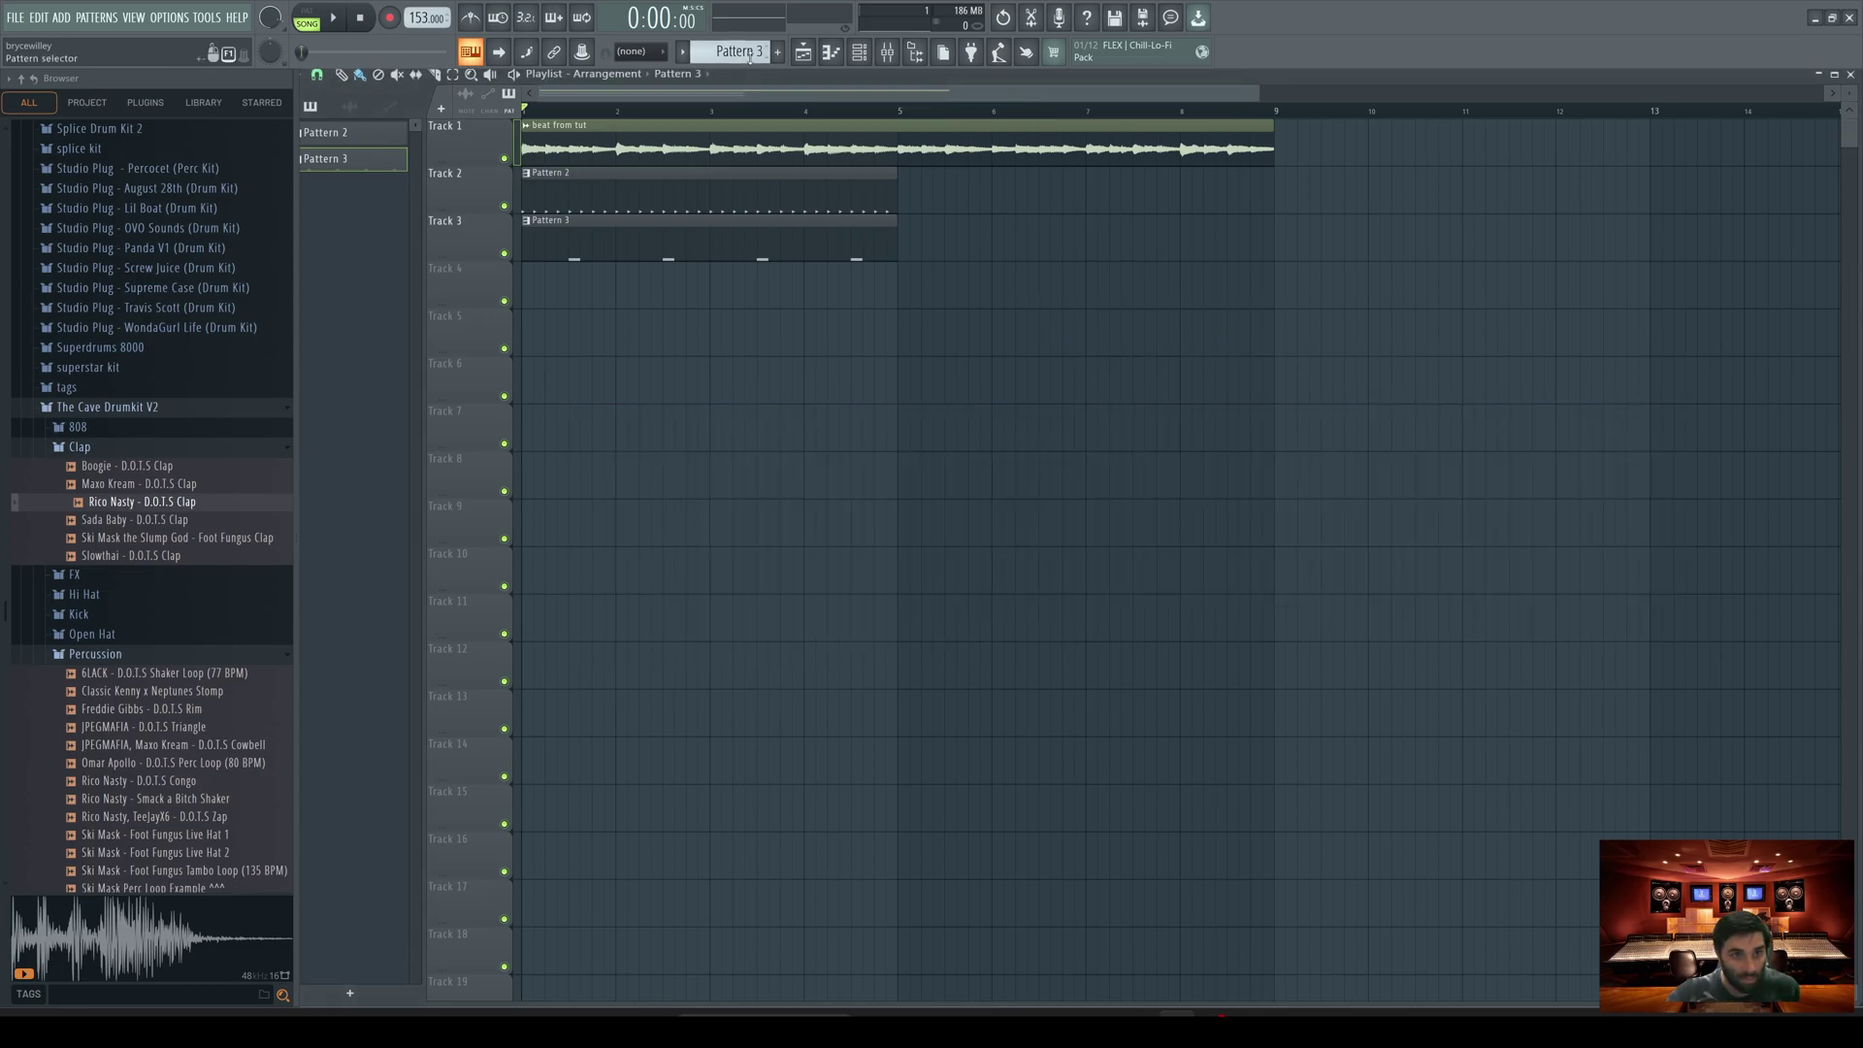
Step: Create Pattern 4 and place it at the start of Track 4
left_click(778, 52)
left_click(558, 281)
left_click_drag(559, 282, 1274, 284)
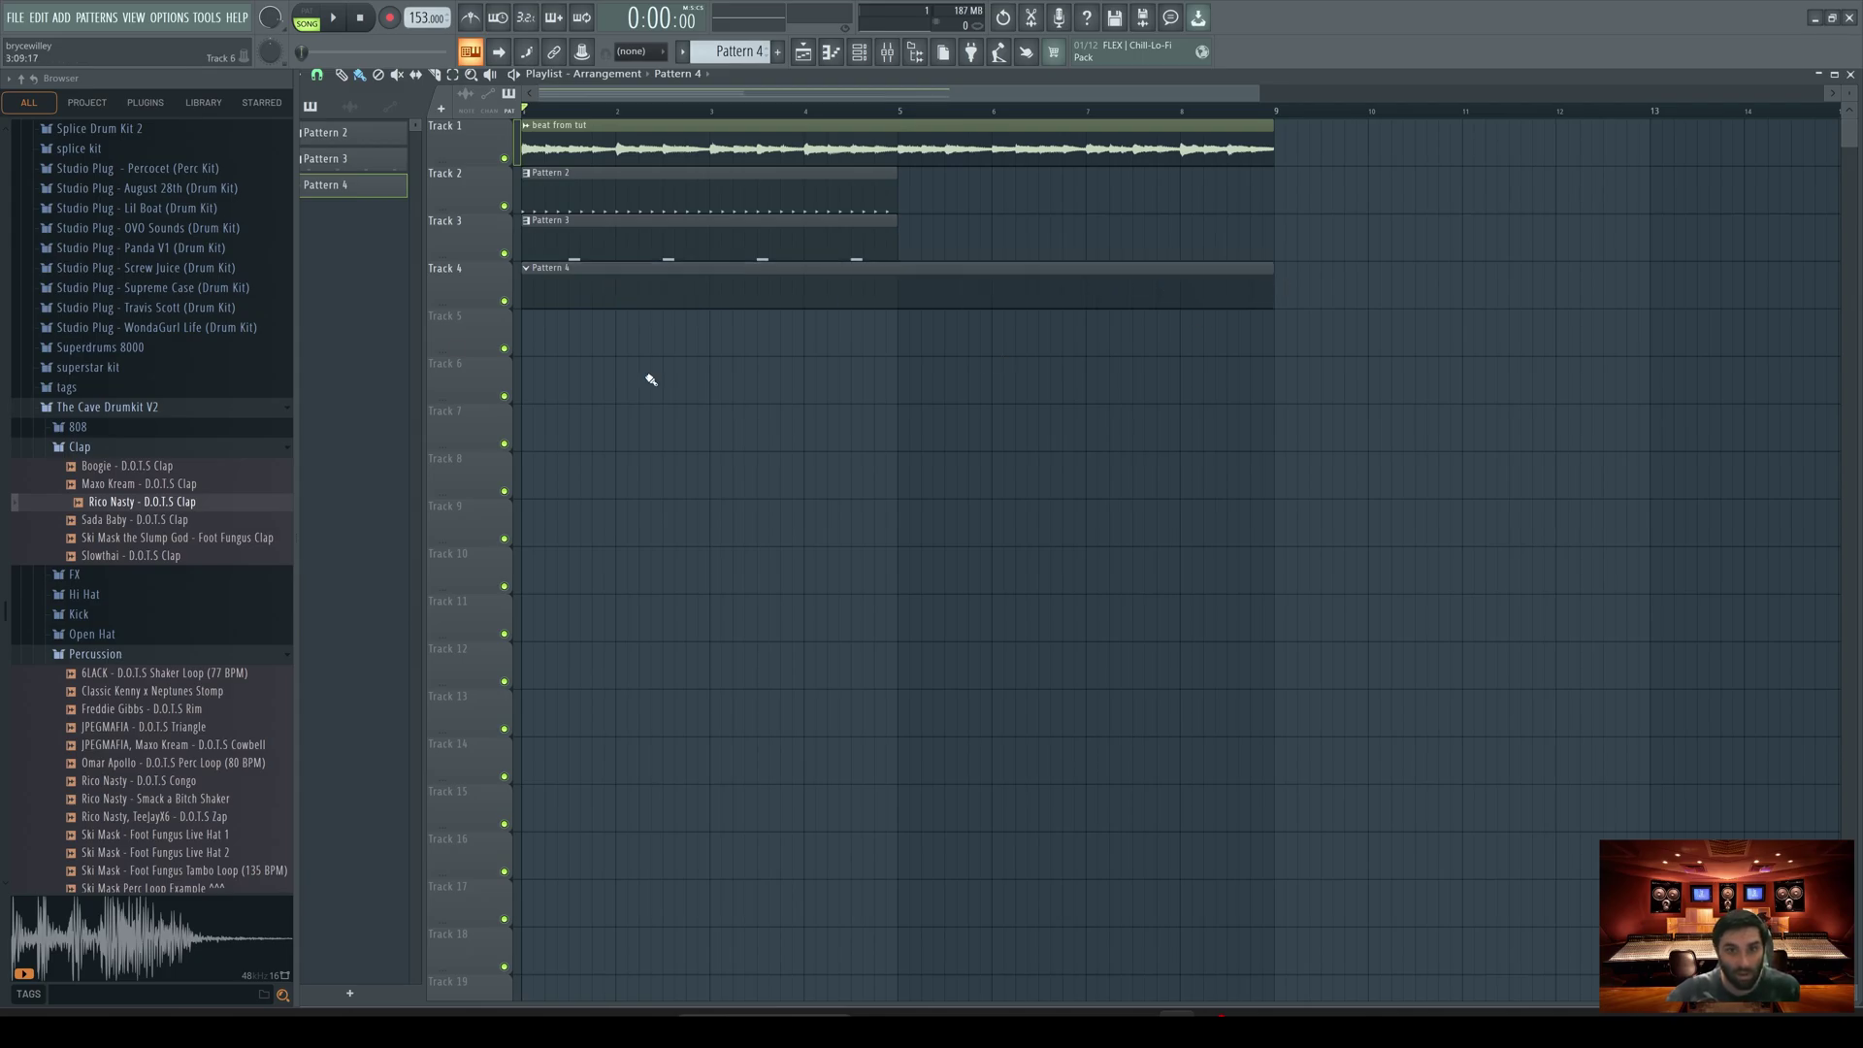
Step: Audition 808 samples and add the chosen 808 as a new channel
left_click(859, 51)
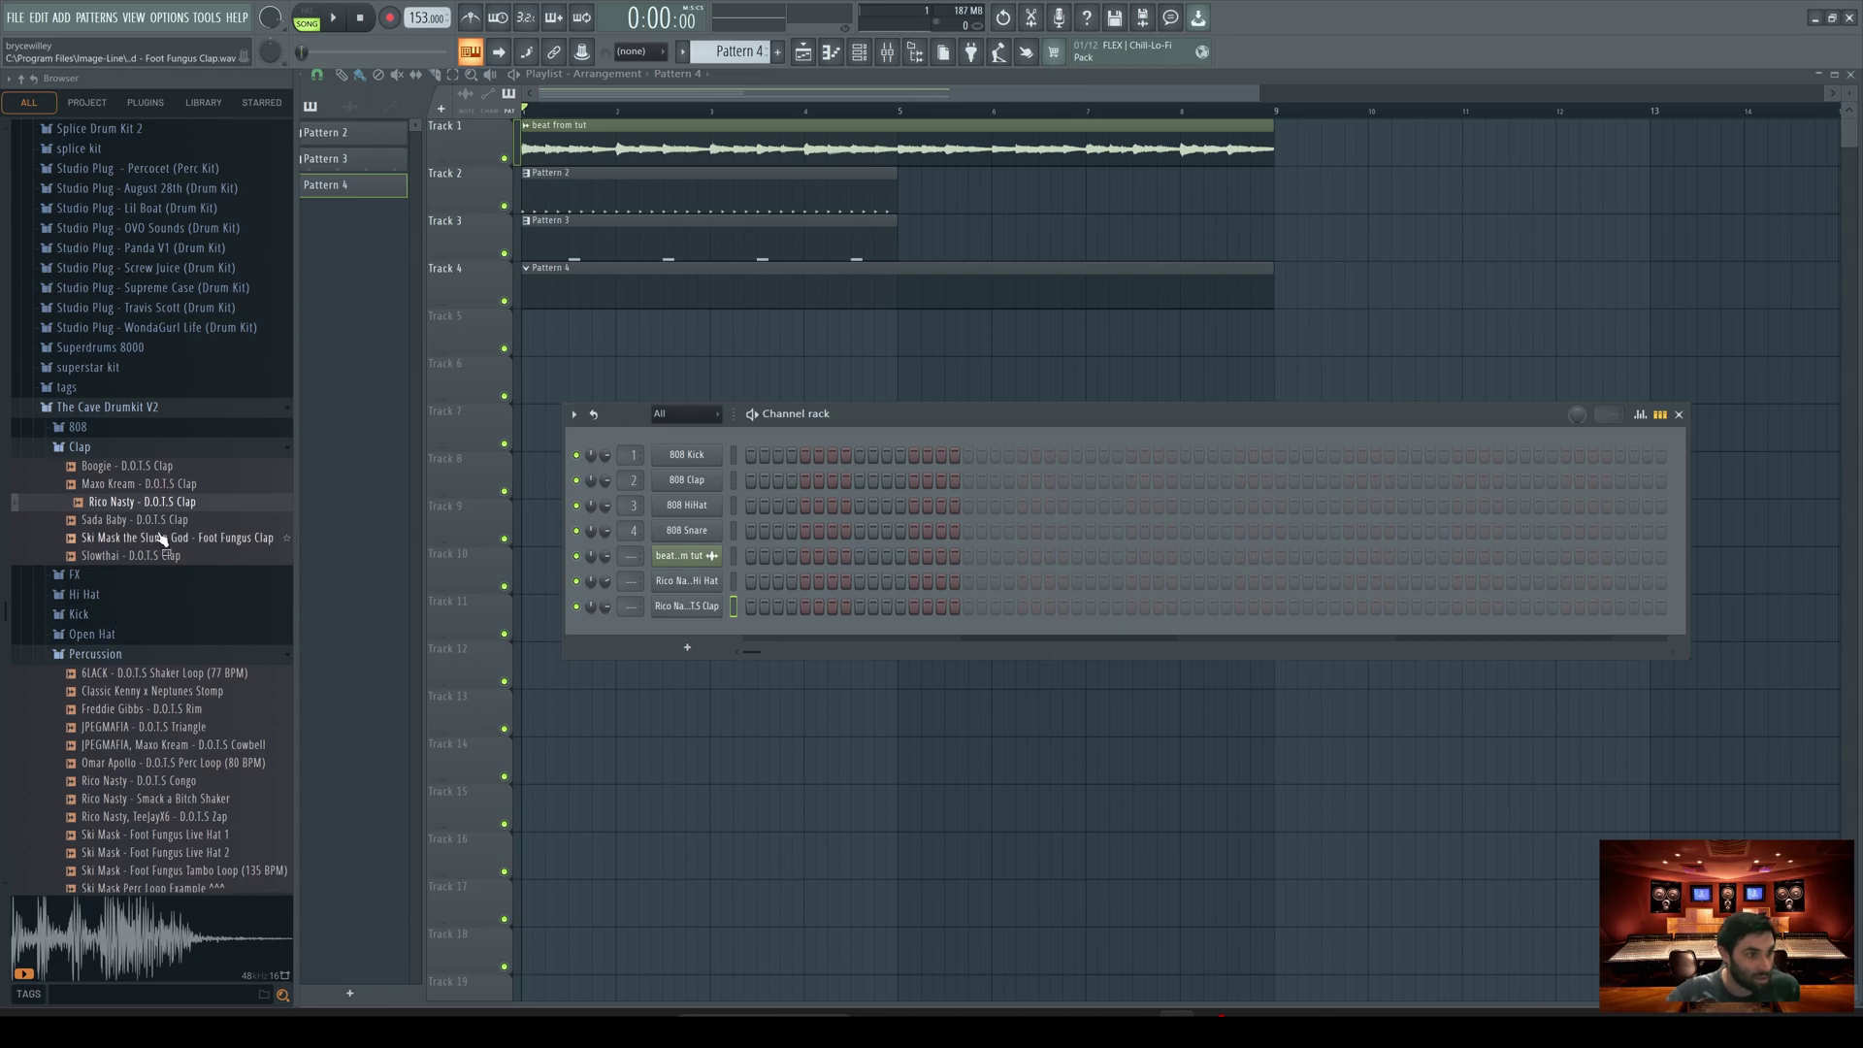
scroll(165, 524, "down", 3)
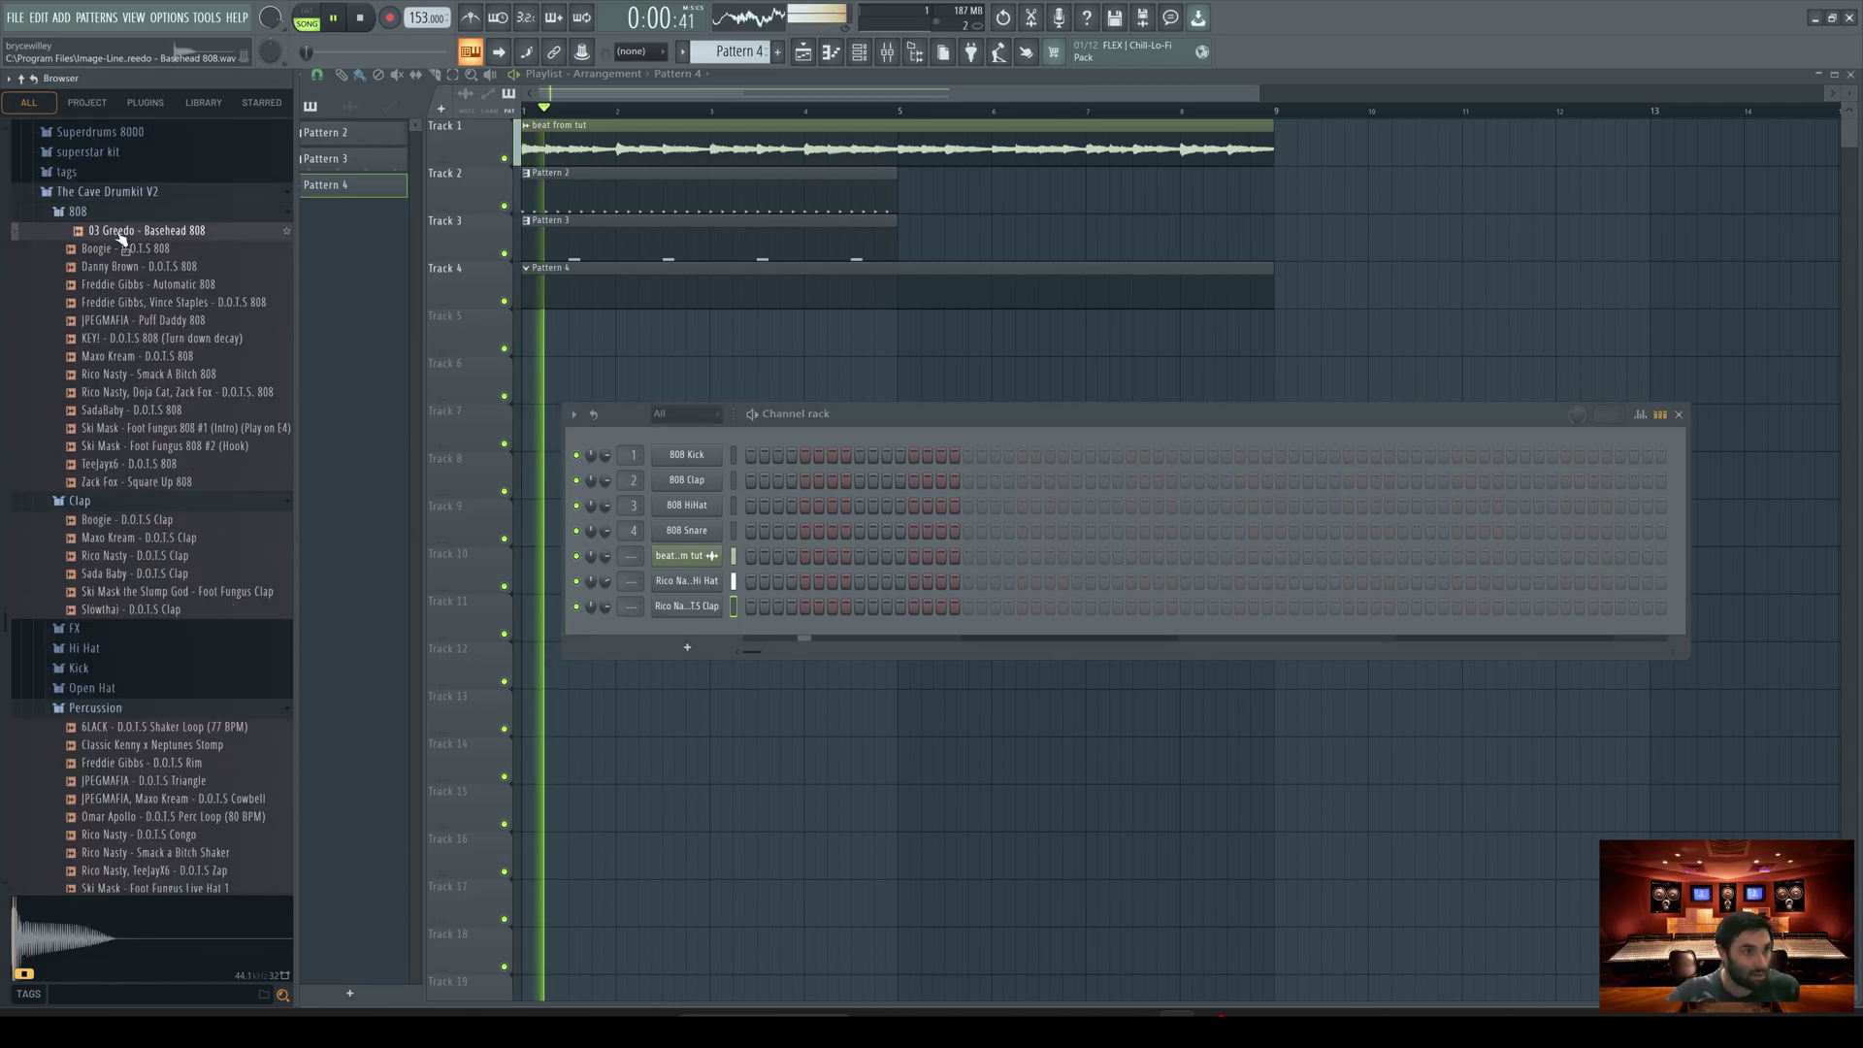
left_click(117, 269)
left_click(118, 287)
left_click(126, 305)
left_click_drag(131, 393, 694, 636)
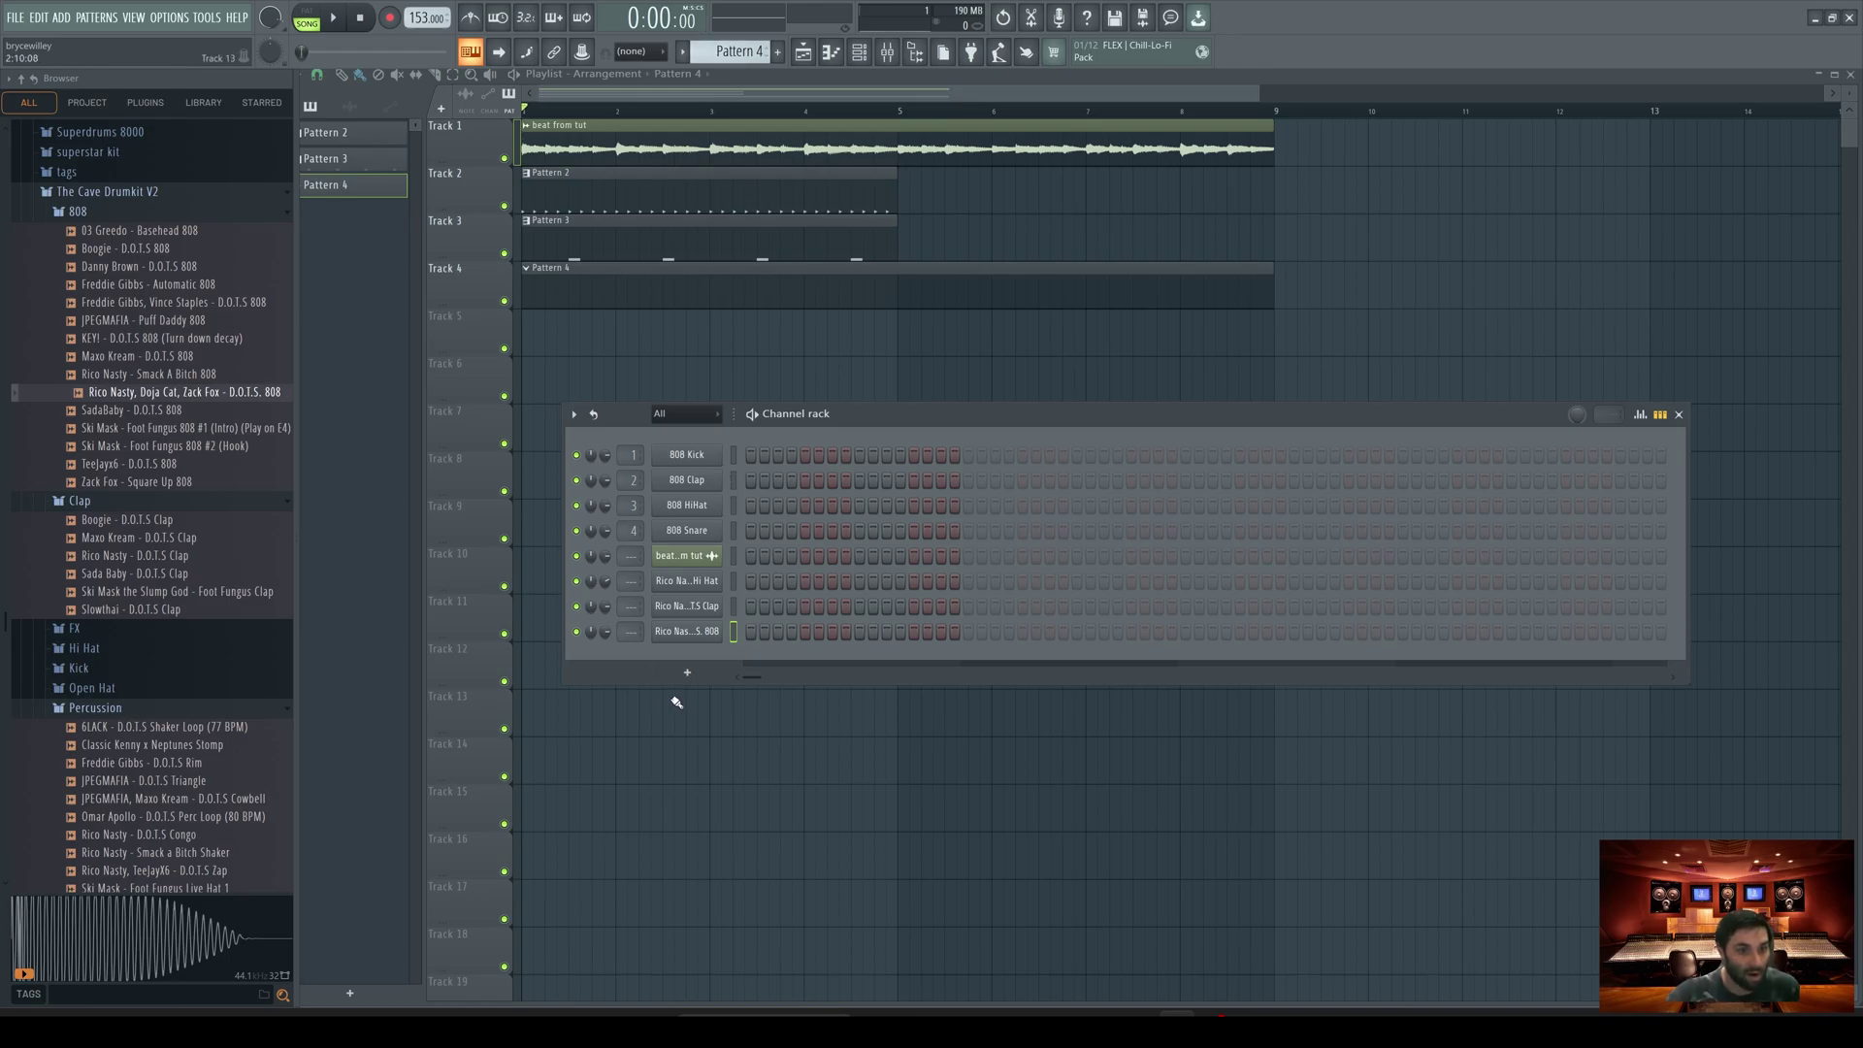
Step: Draw two C5 808 notes in bar 1 and set the 808 channel to cut itself
double_click(588, 282)
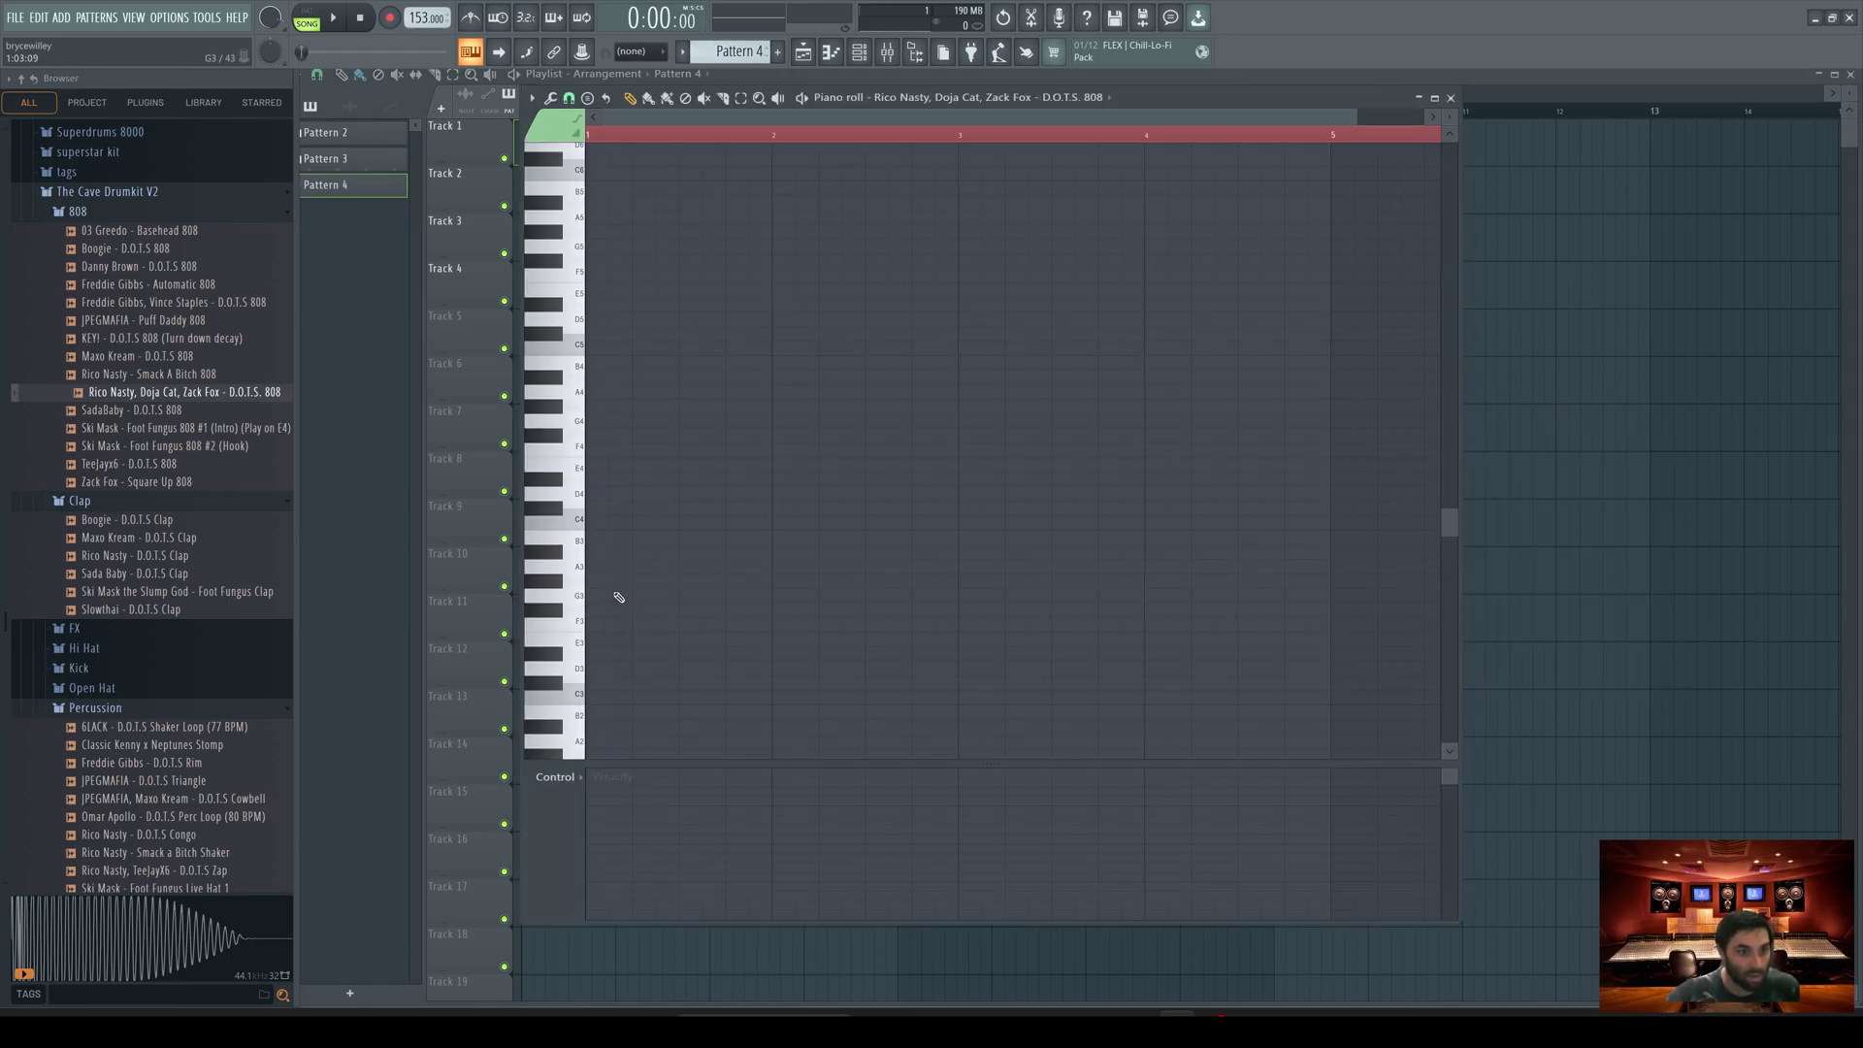
left_click(585, 347)
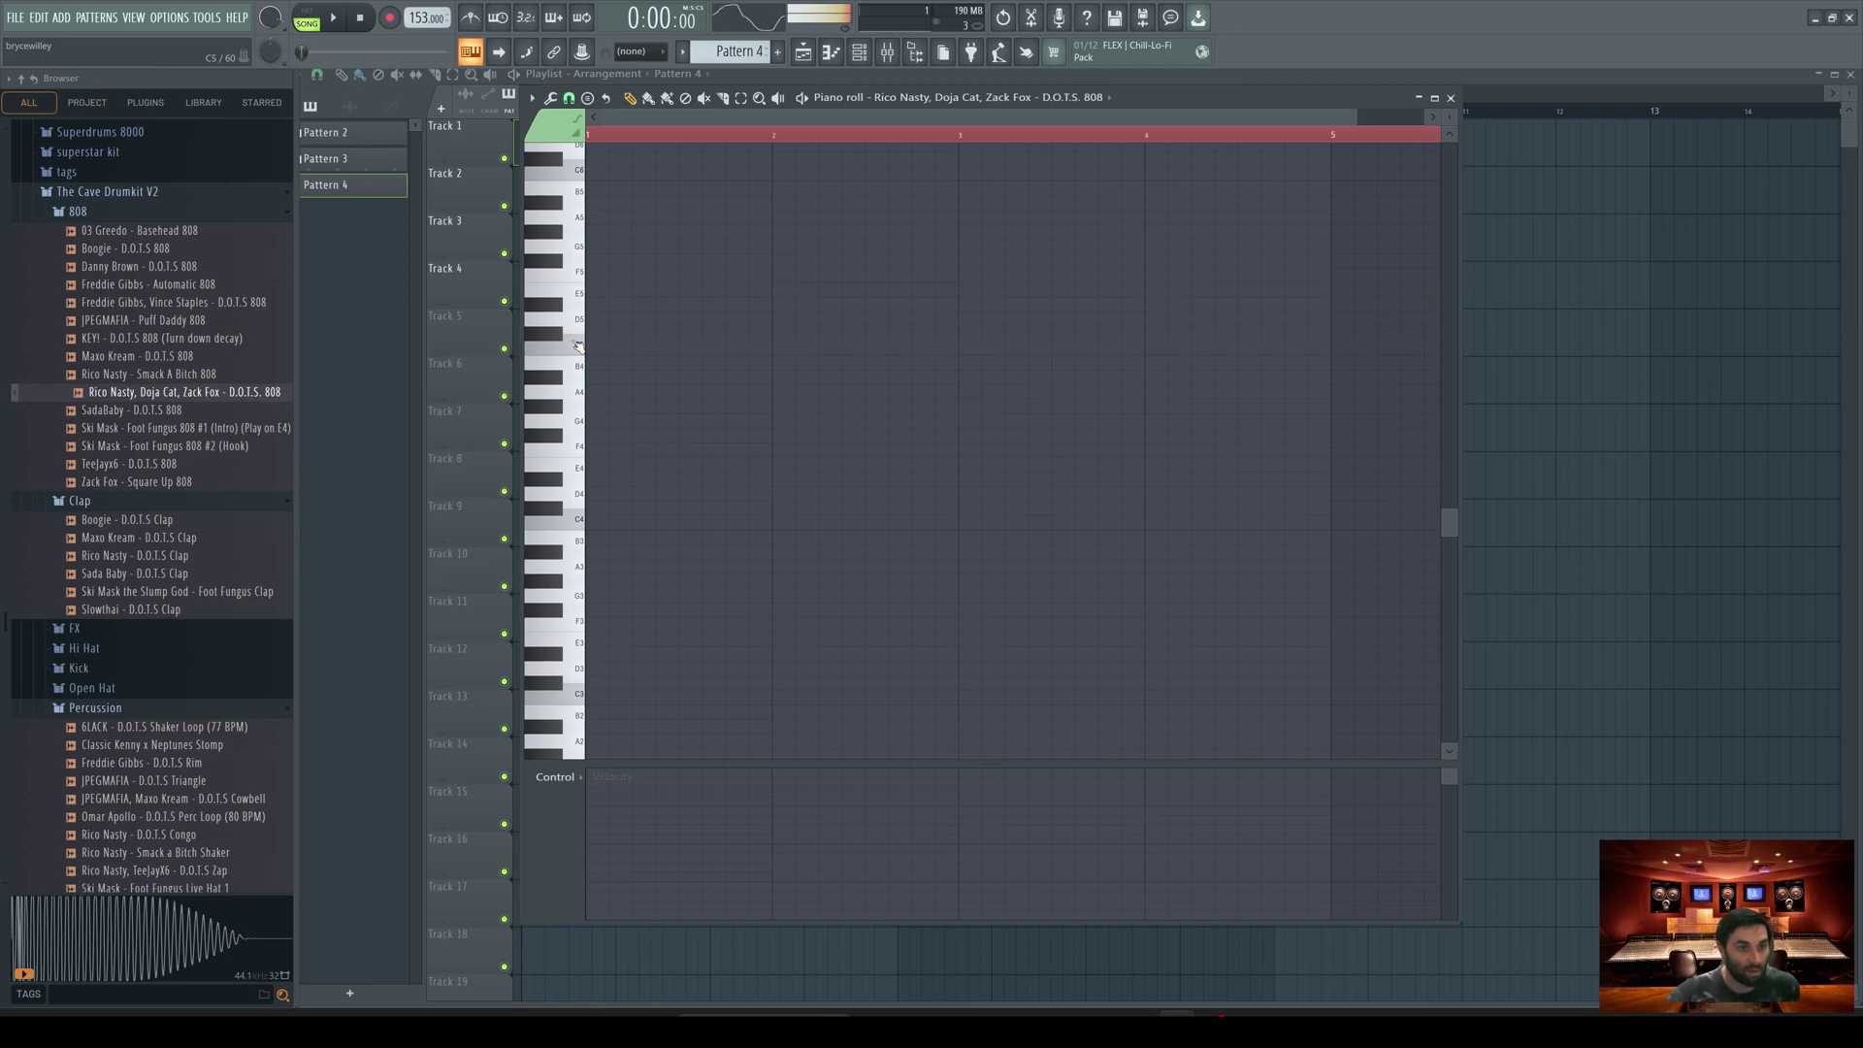
key("space")
key("space")
left_click(614, 357)
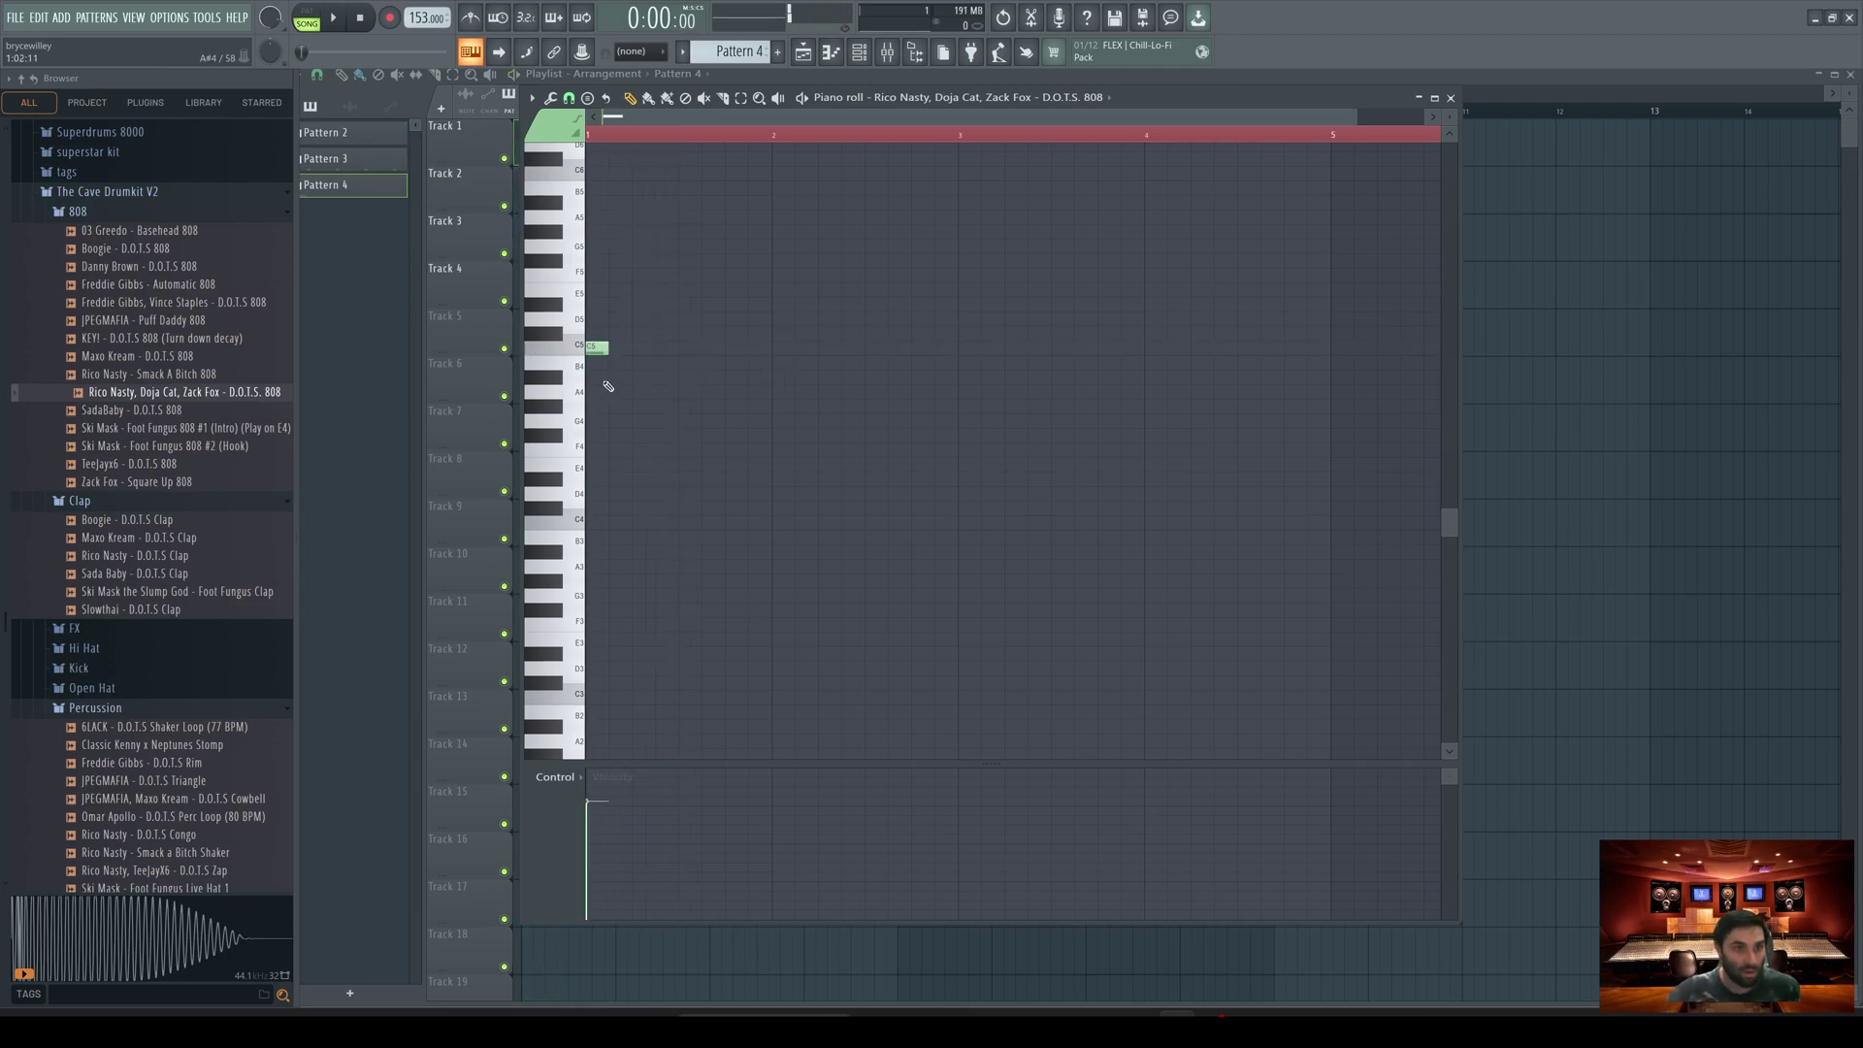
key("space")
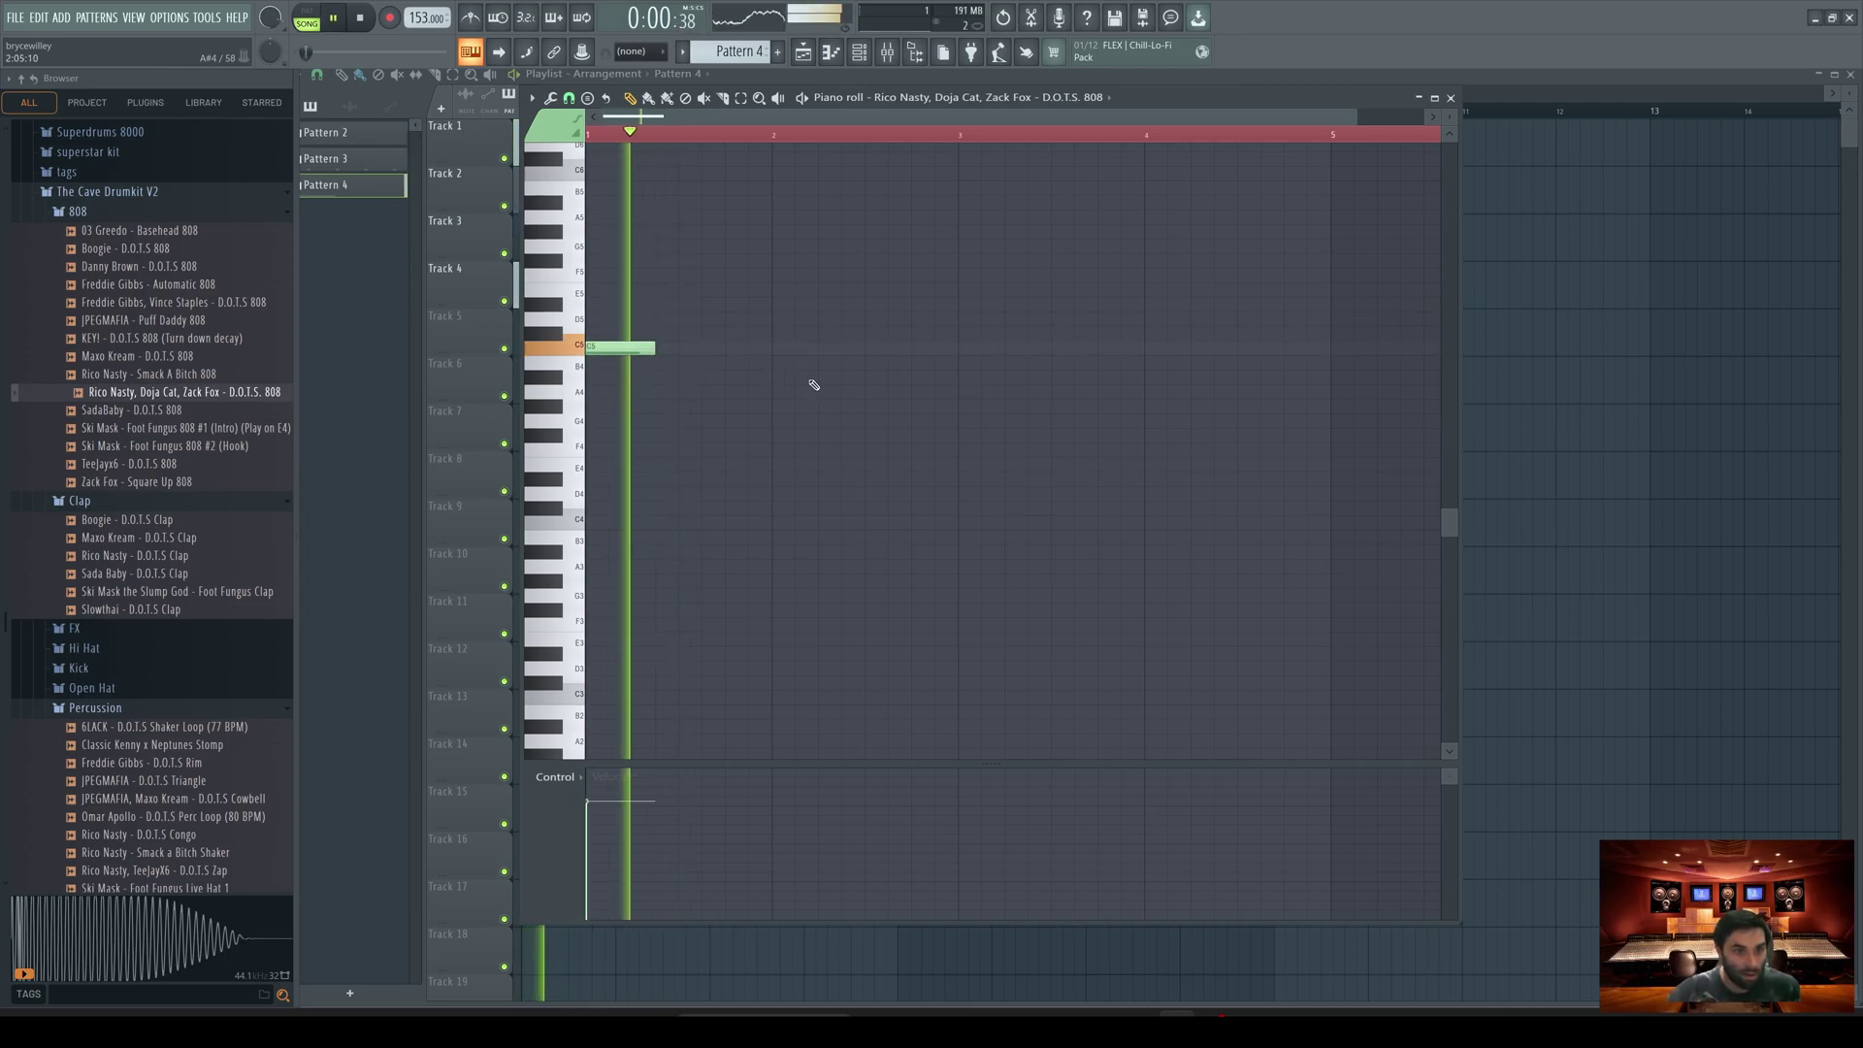
key("space")
left_click(728, 348)
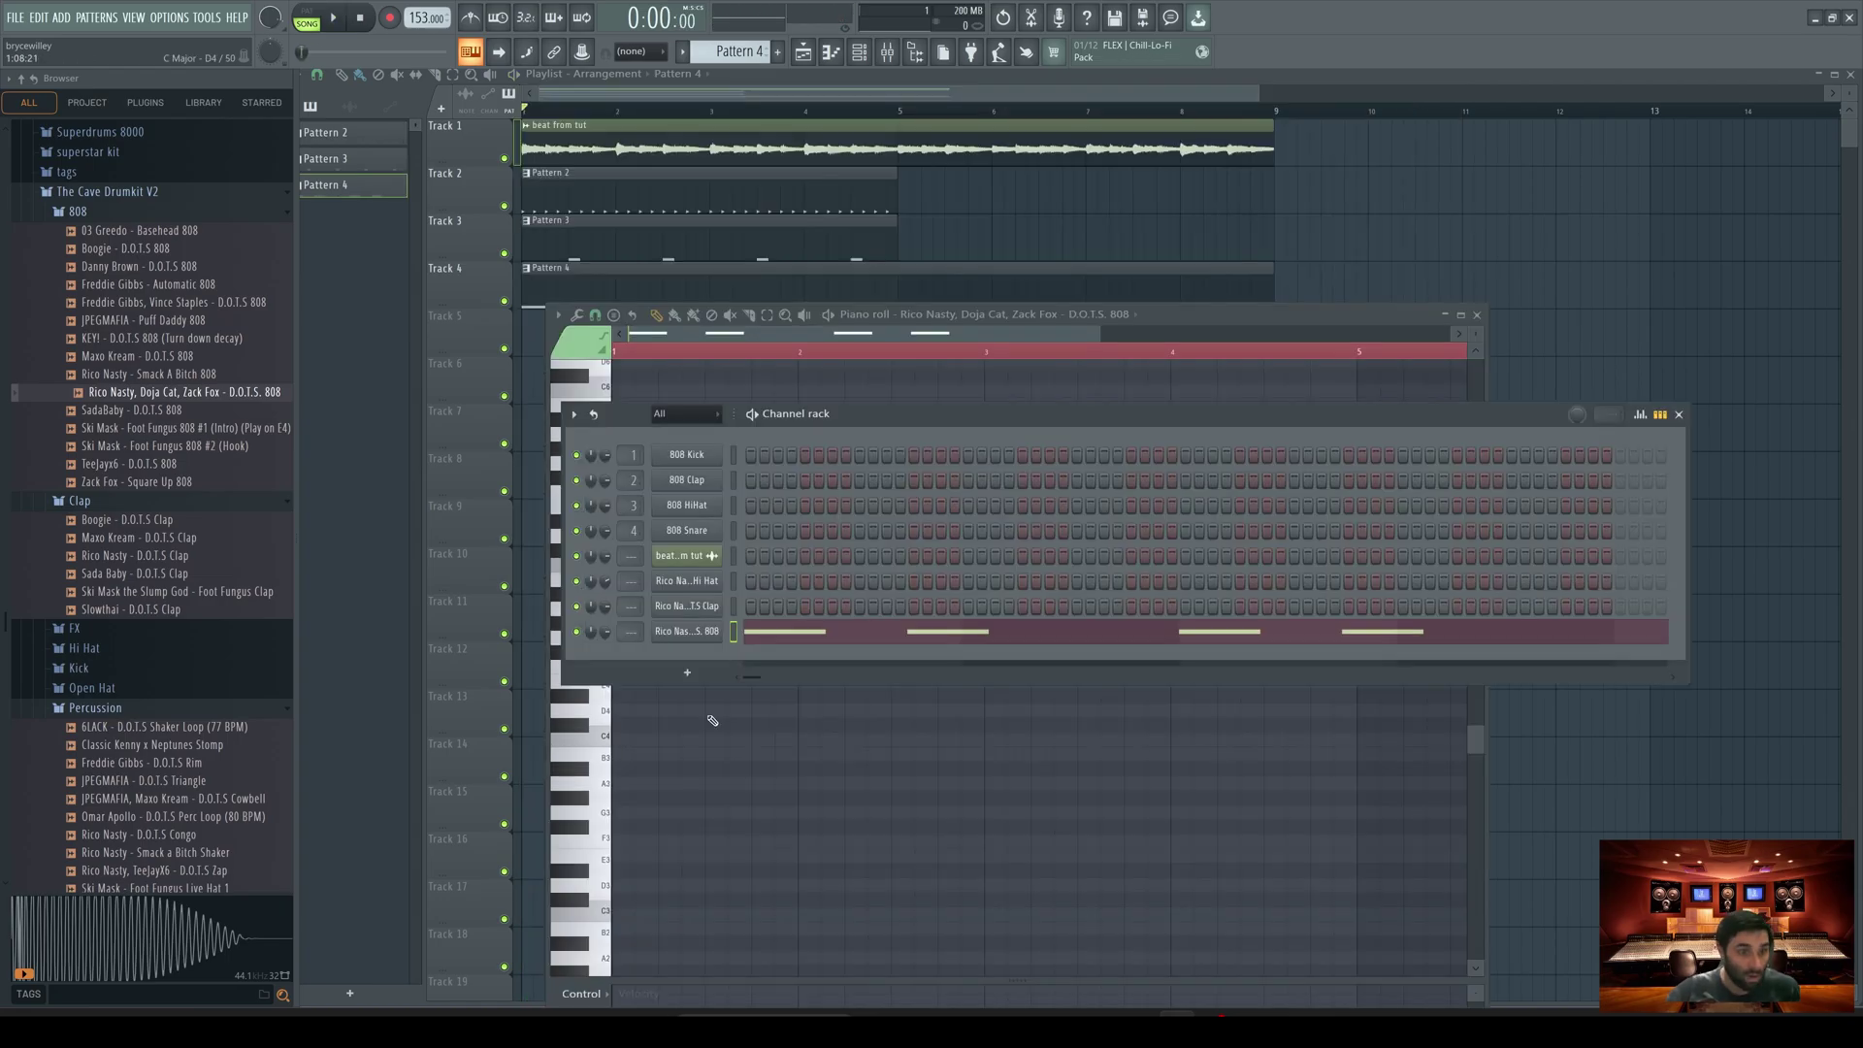
right_click(694, 636)
left_click(795, 733)
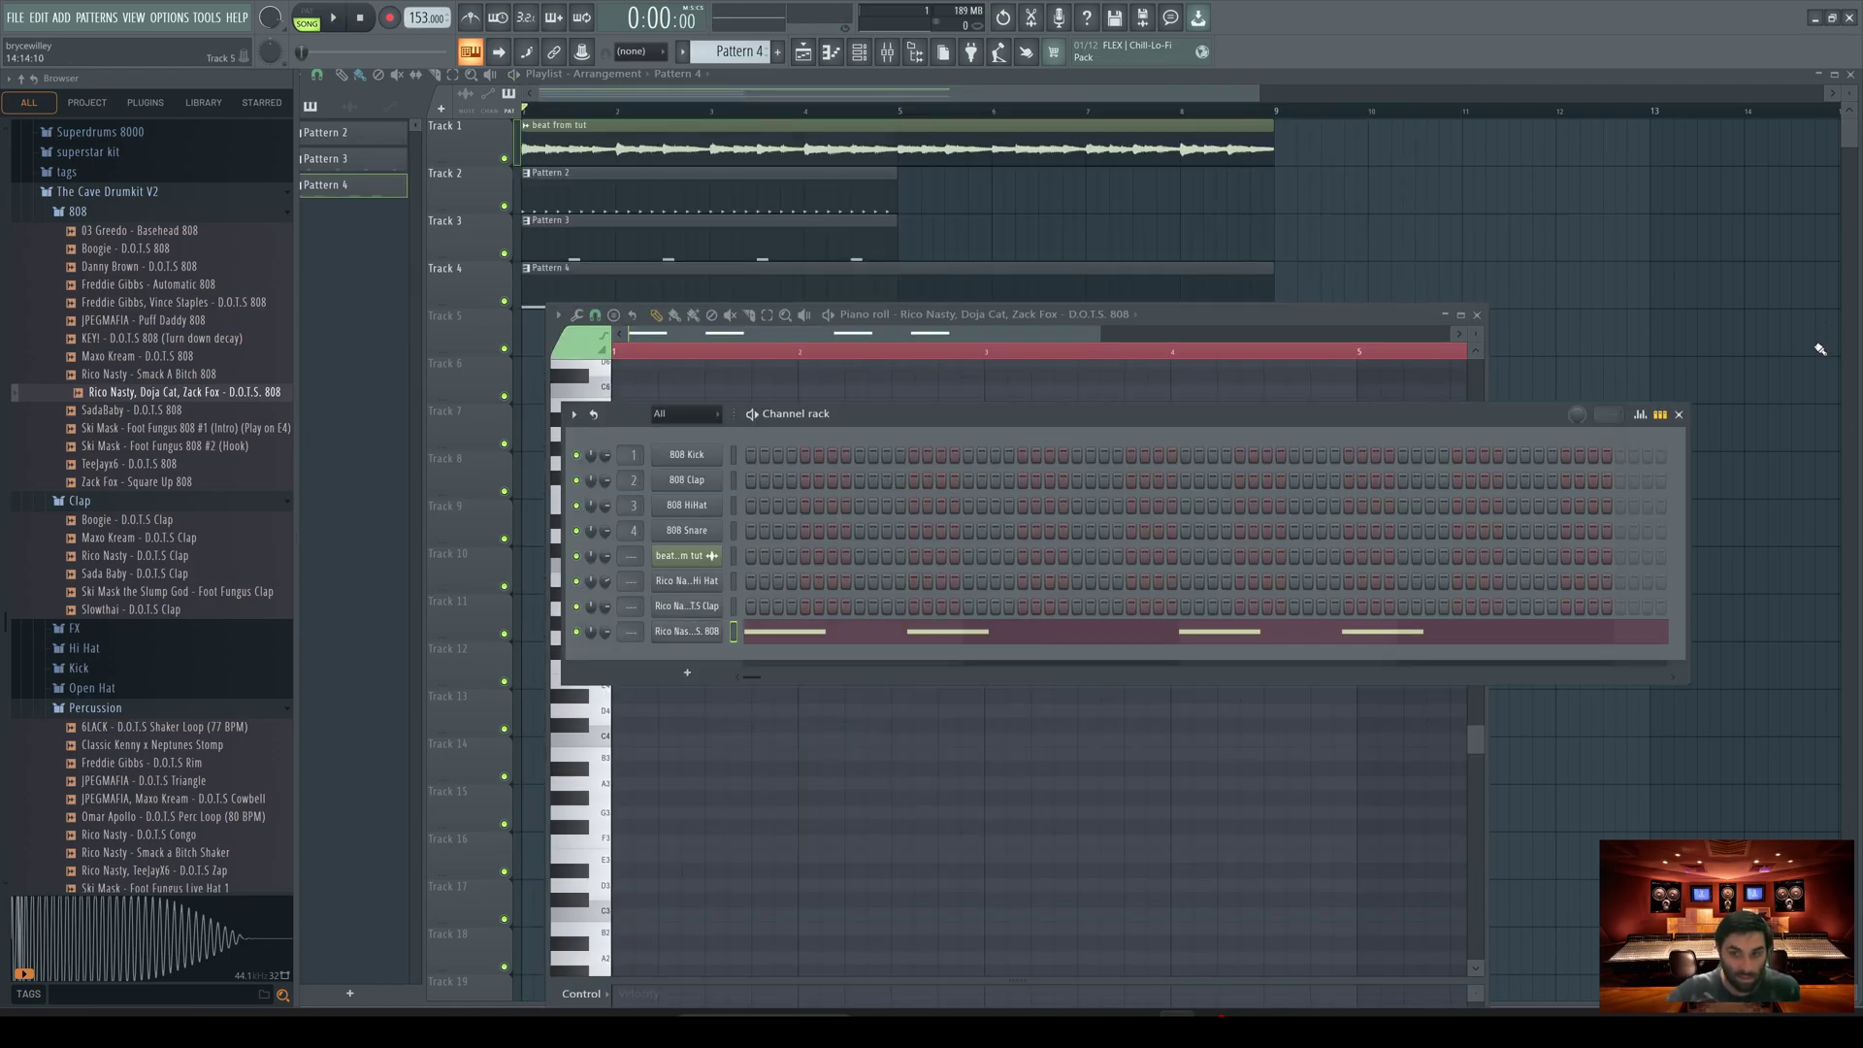
Step: Add a D5 808 note in bar 1 and play the pattern back
left_click(1360, 351)
key("space")
key("space")
left_click(730, 540)
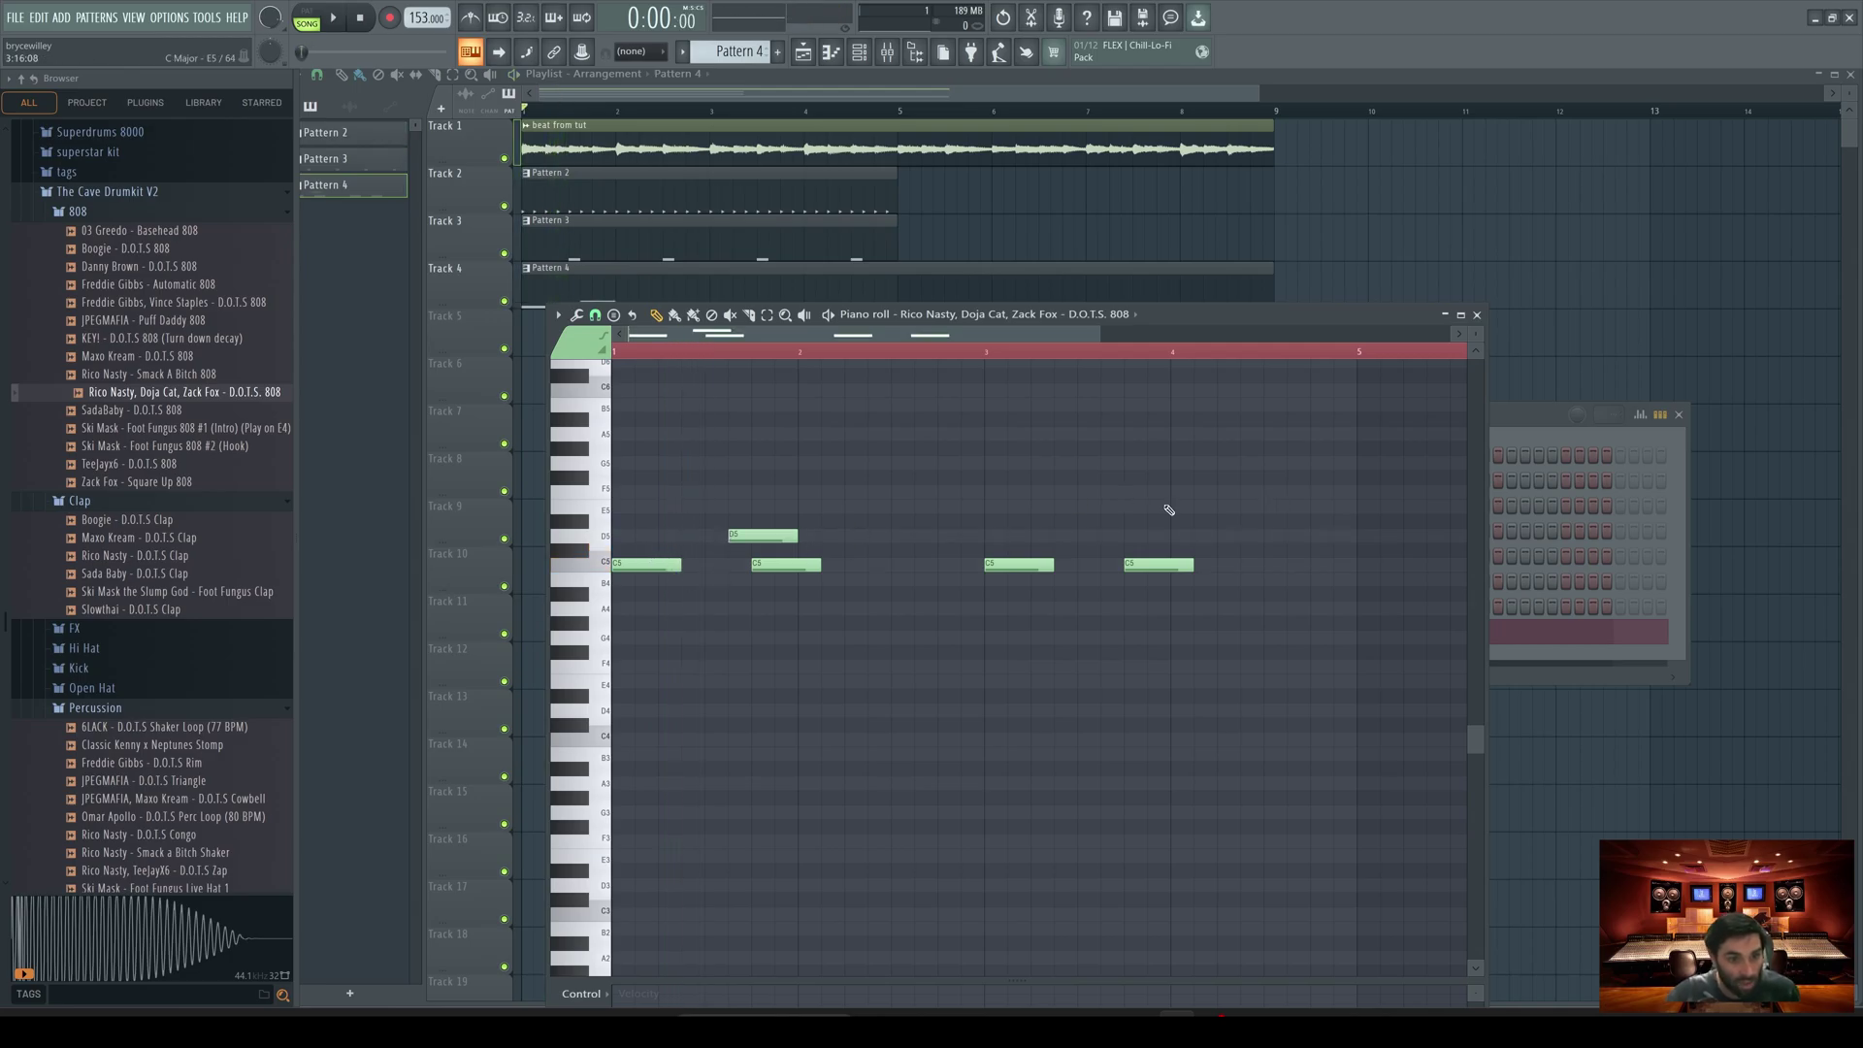
key("space")
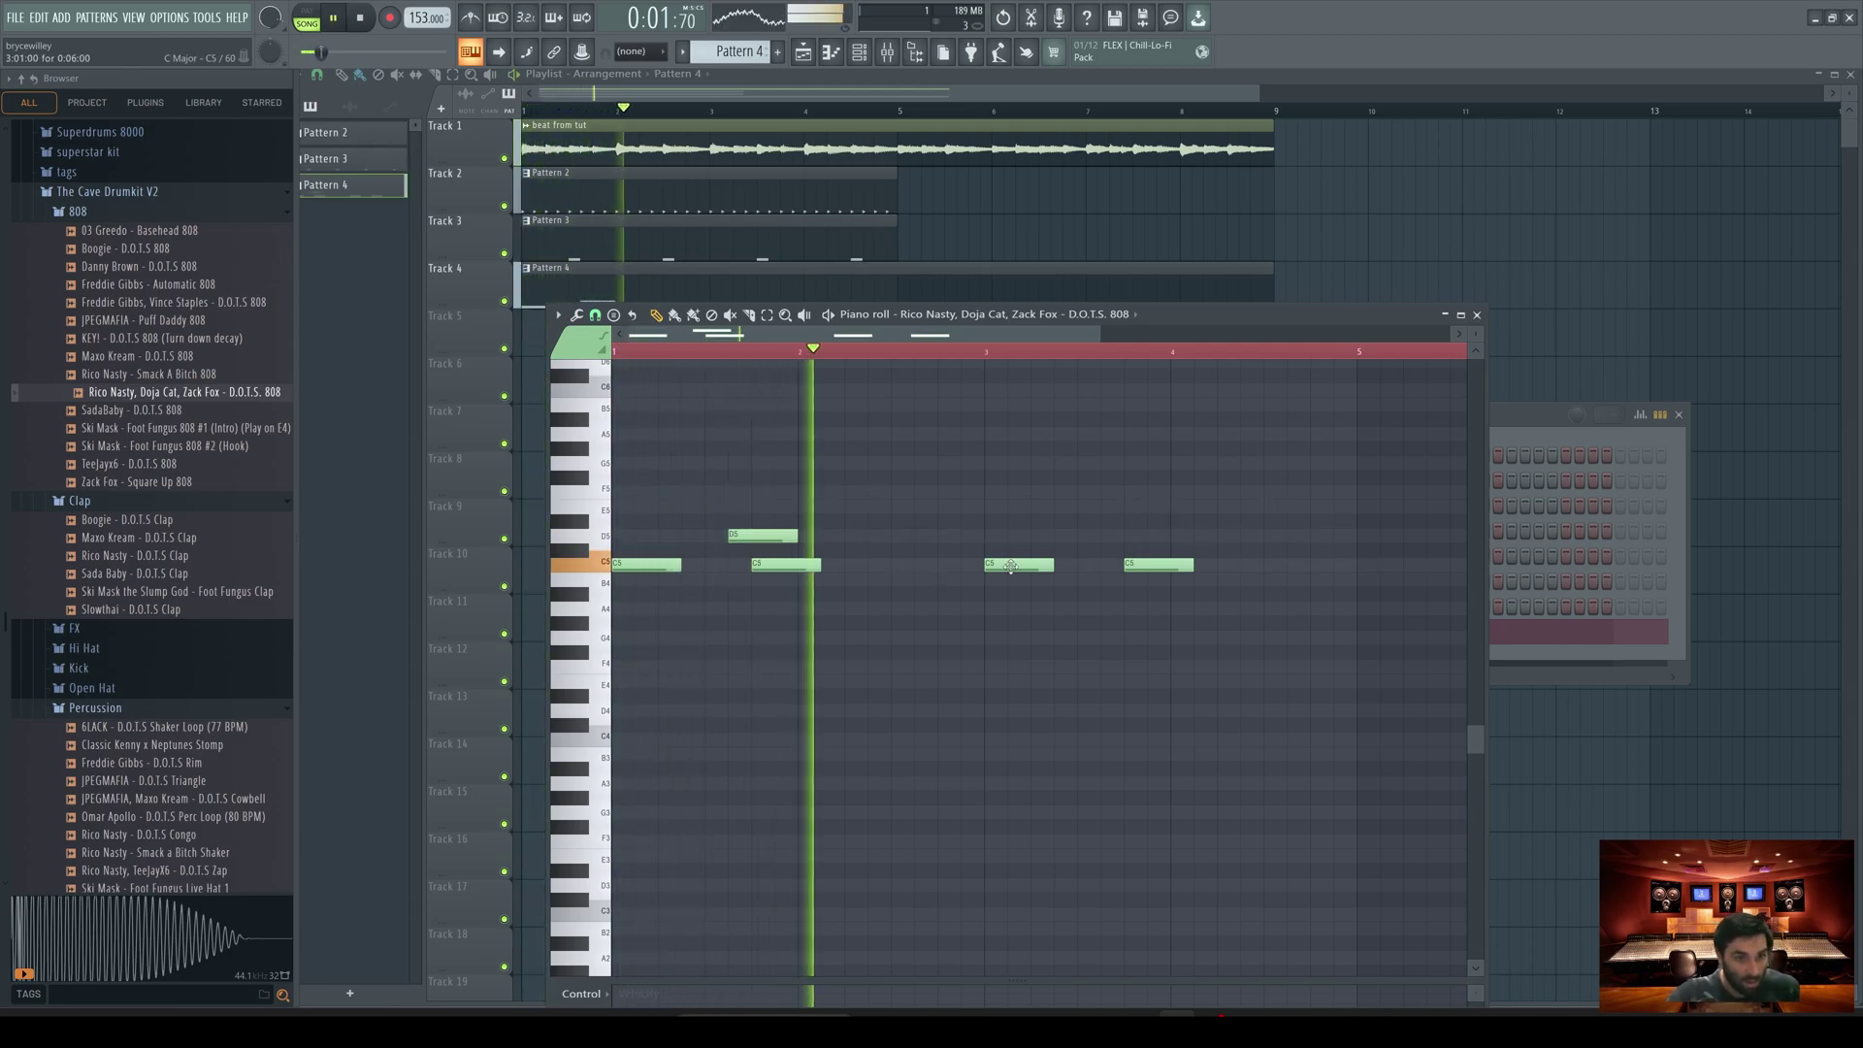
key("space")
key("space")
Step: Duplicate the 808 notes into bars 5–8, rework bar 8's notes, and copy Patterns 2–3 to bar 5
left_click_drag(952, 521, 482, 661)
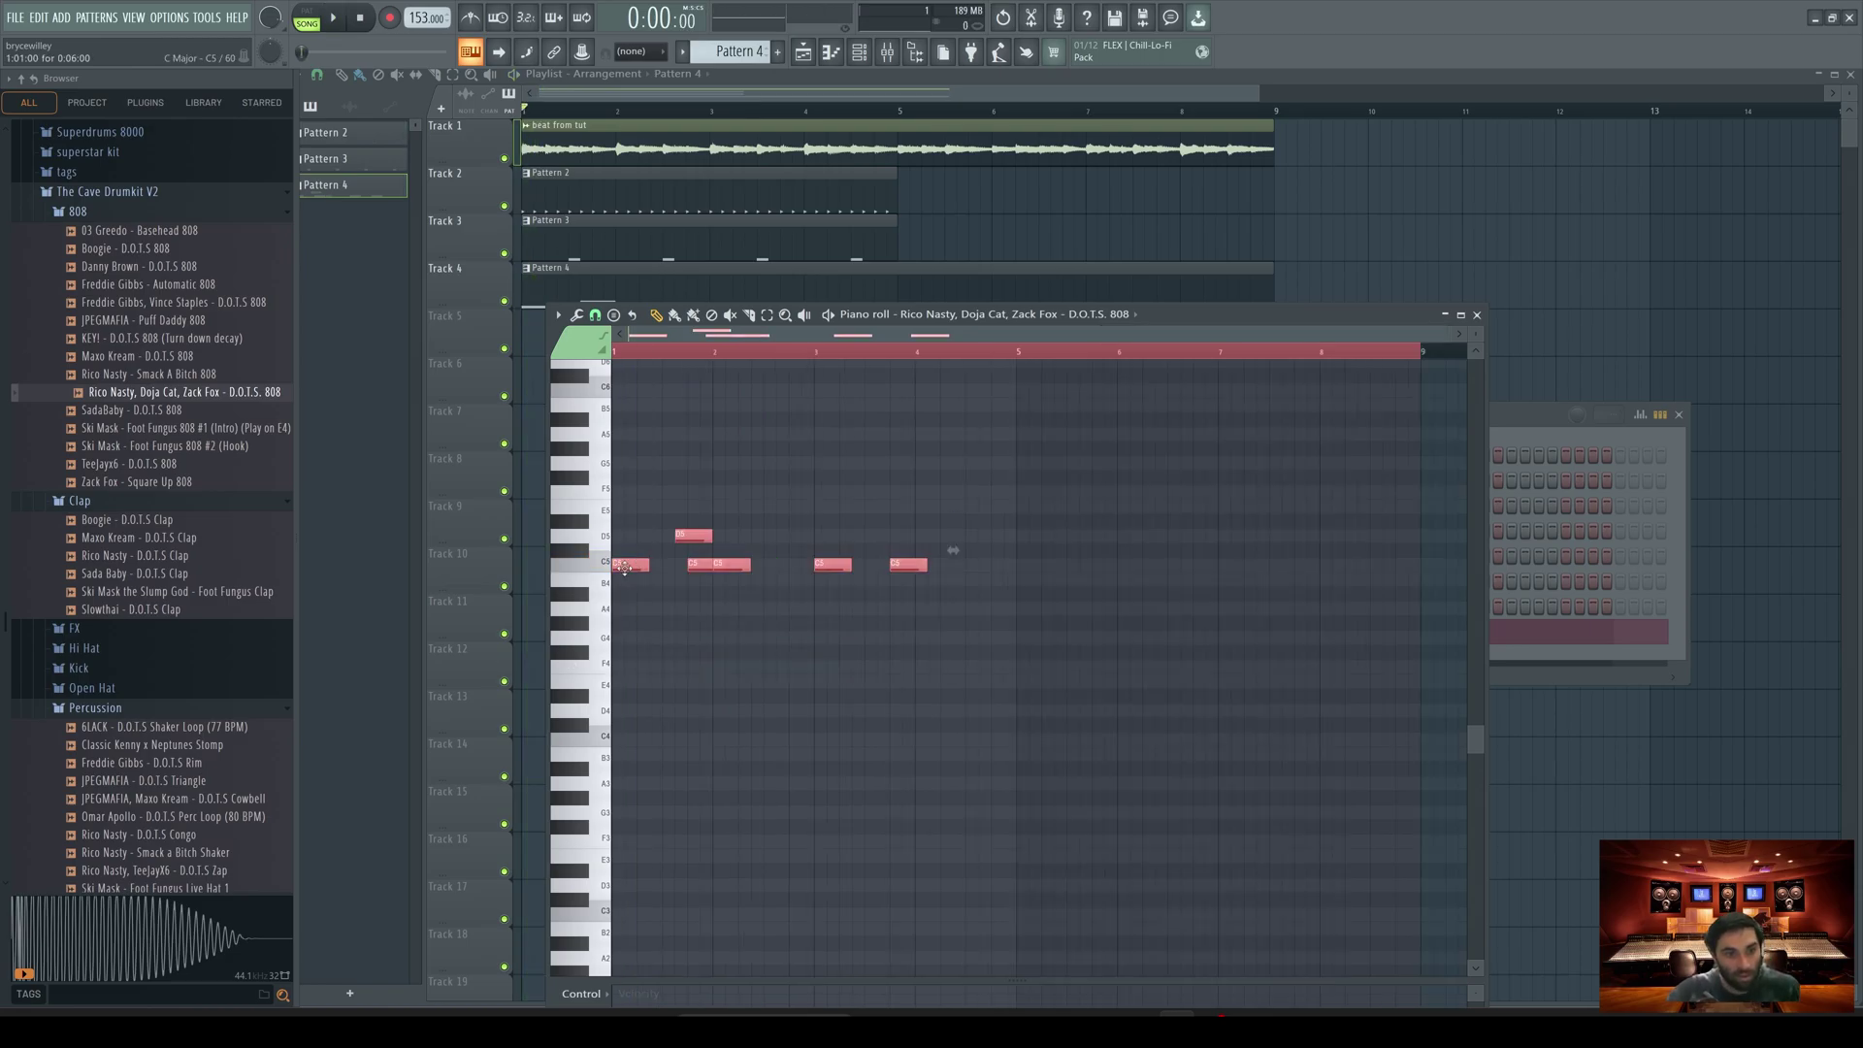
key("ctrl+b")
key("ctrl+d")
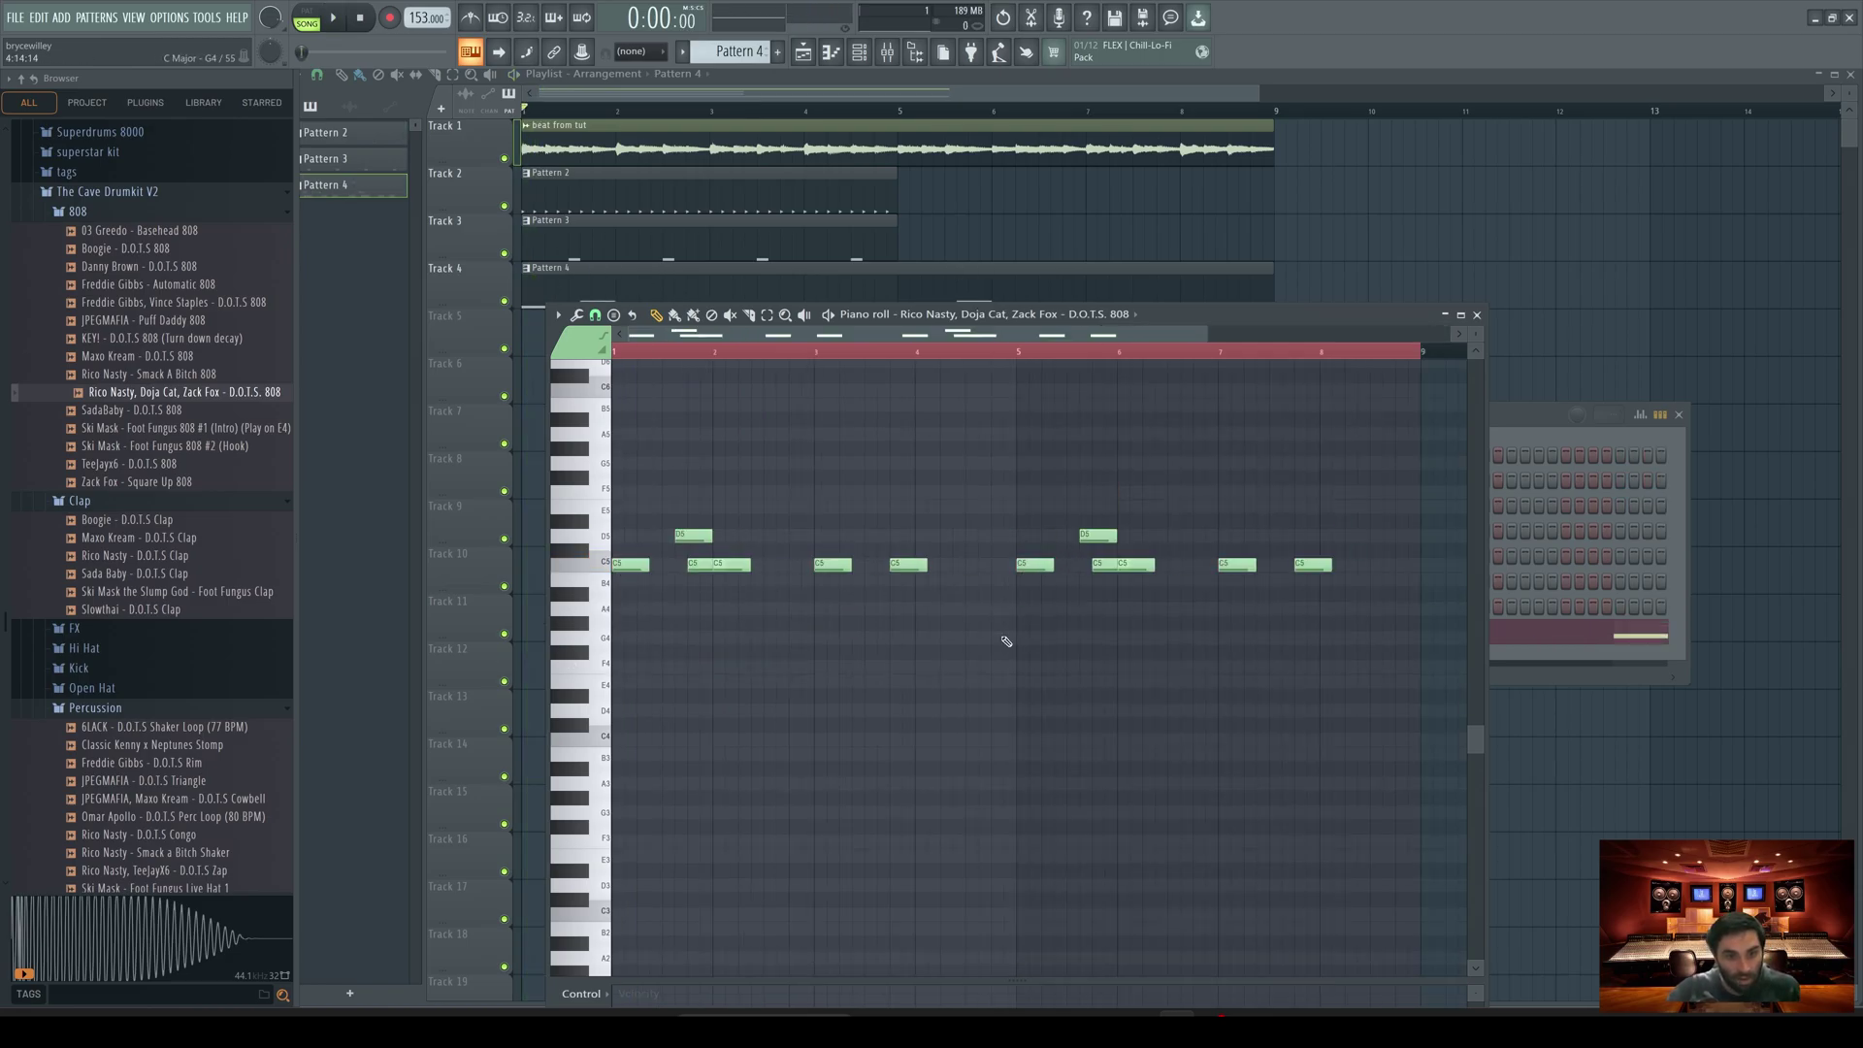
right_click(1143, 564)
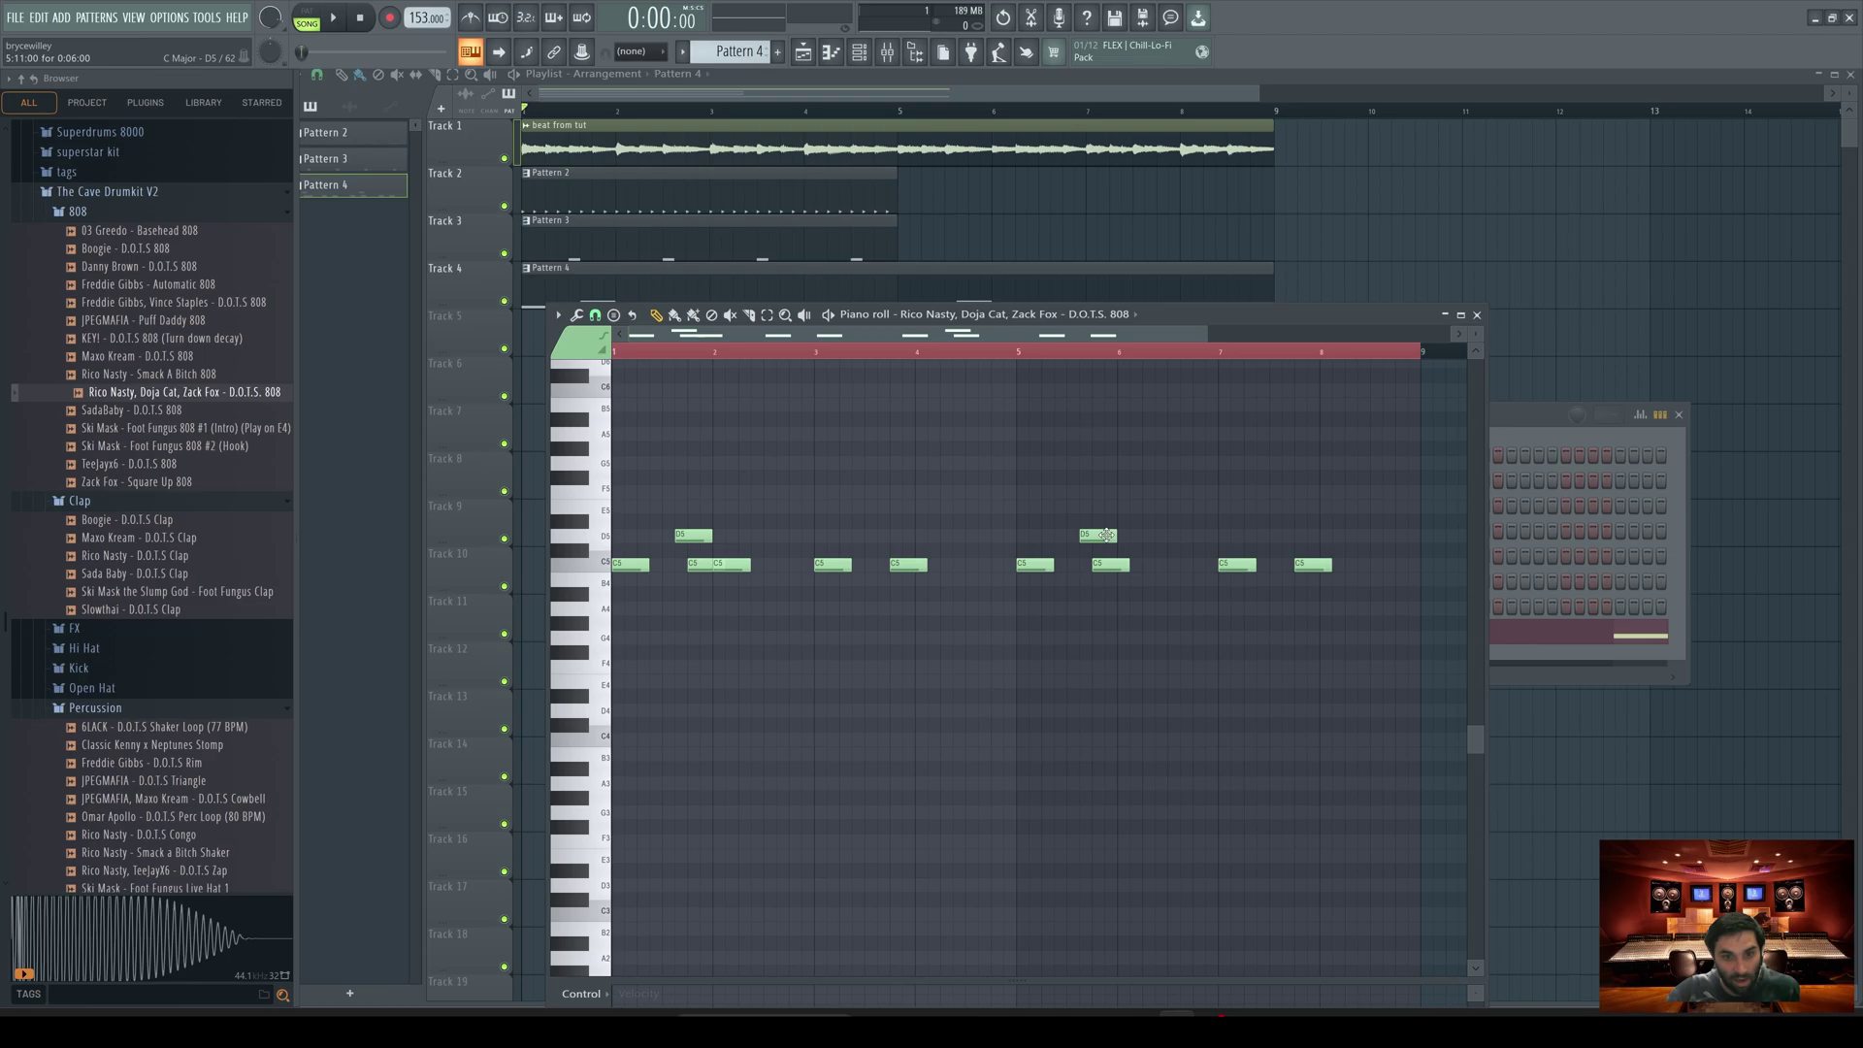
right_click(1312, 564)
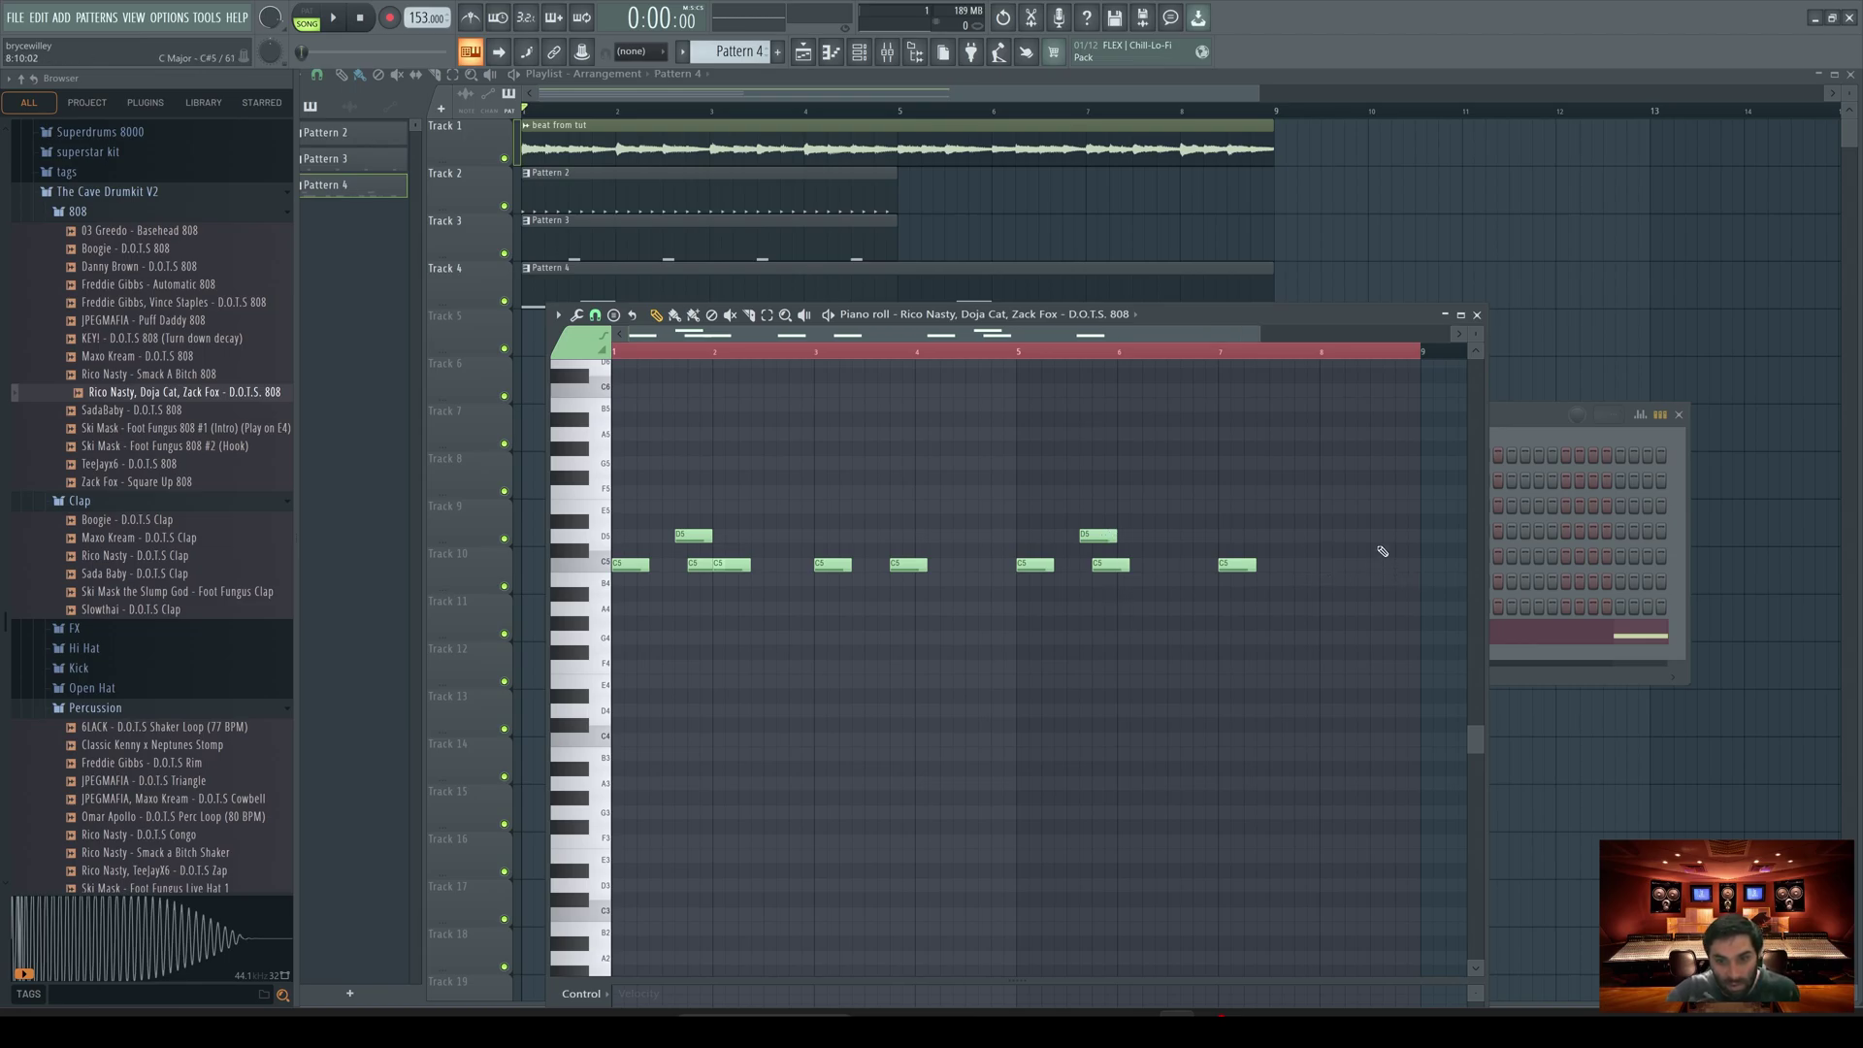
left_click(1378, 536)
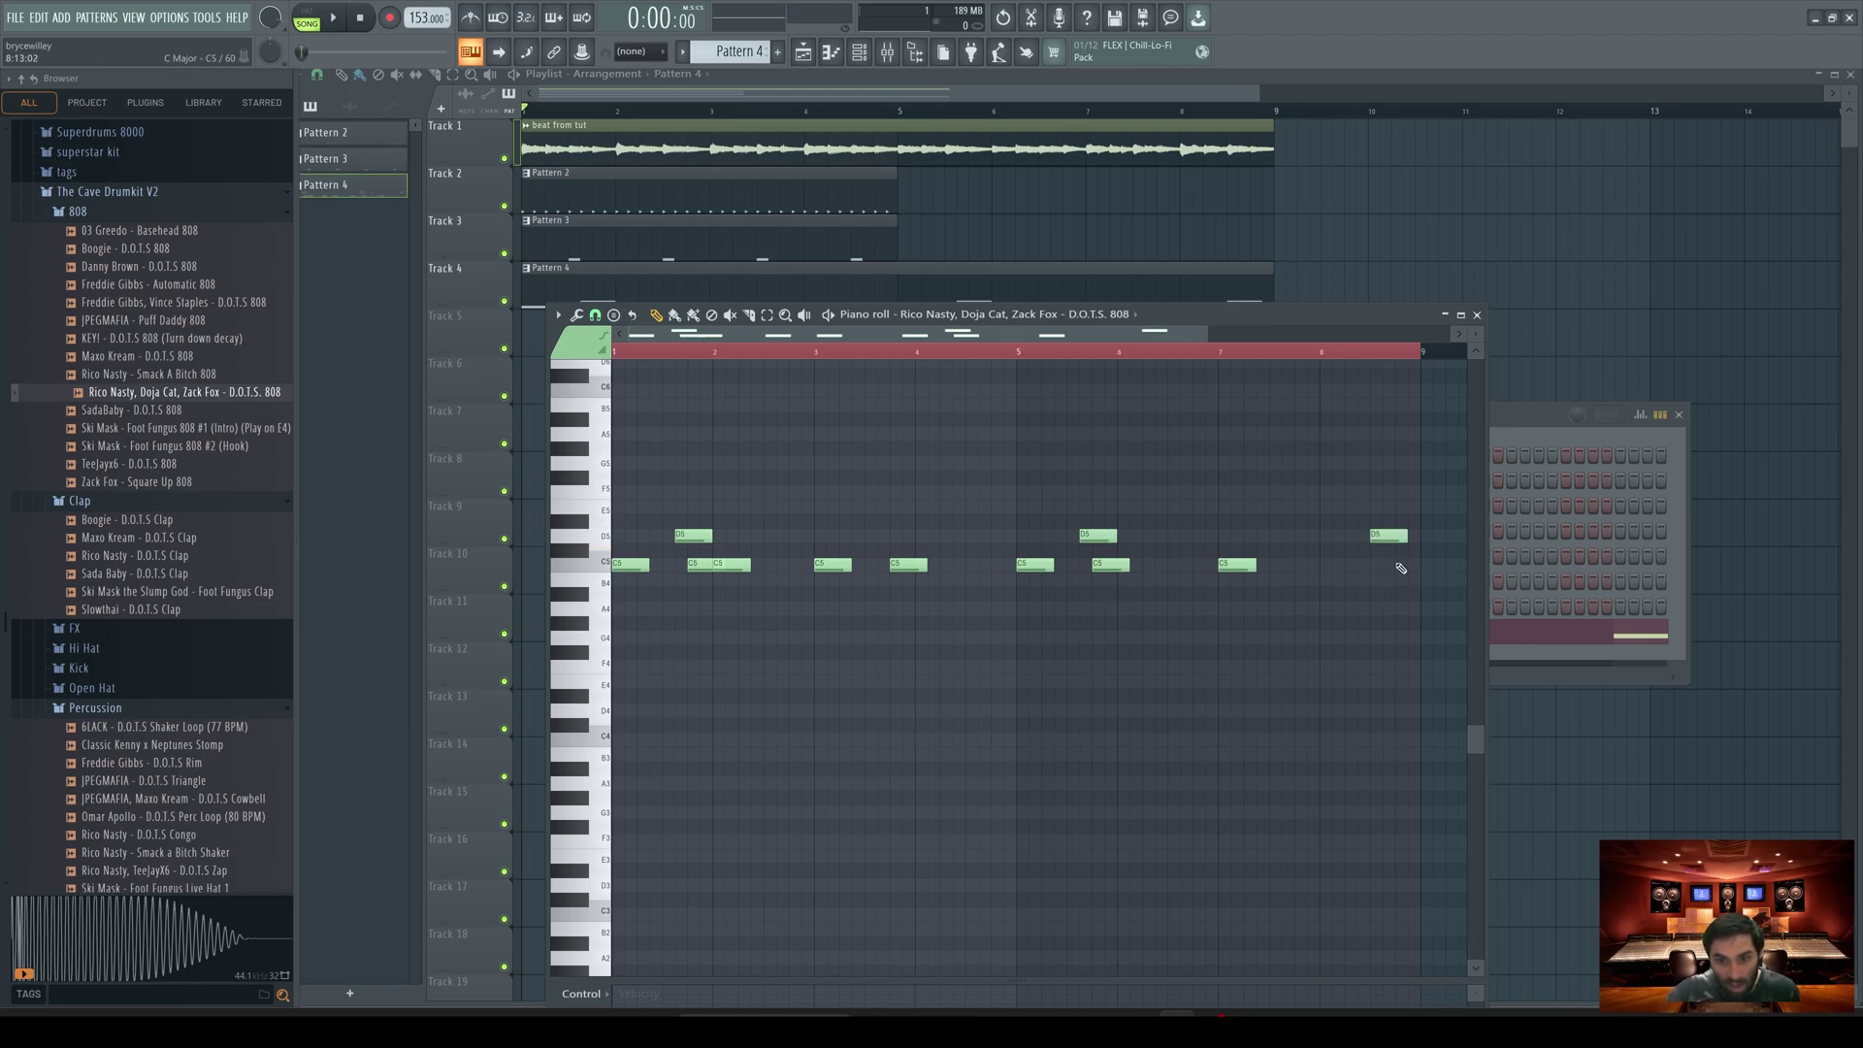
left_click(1398, 564)
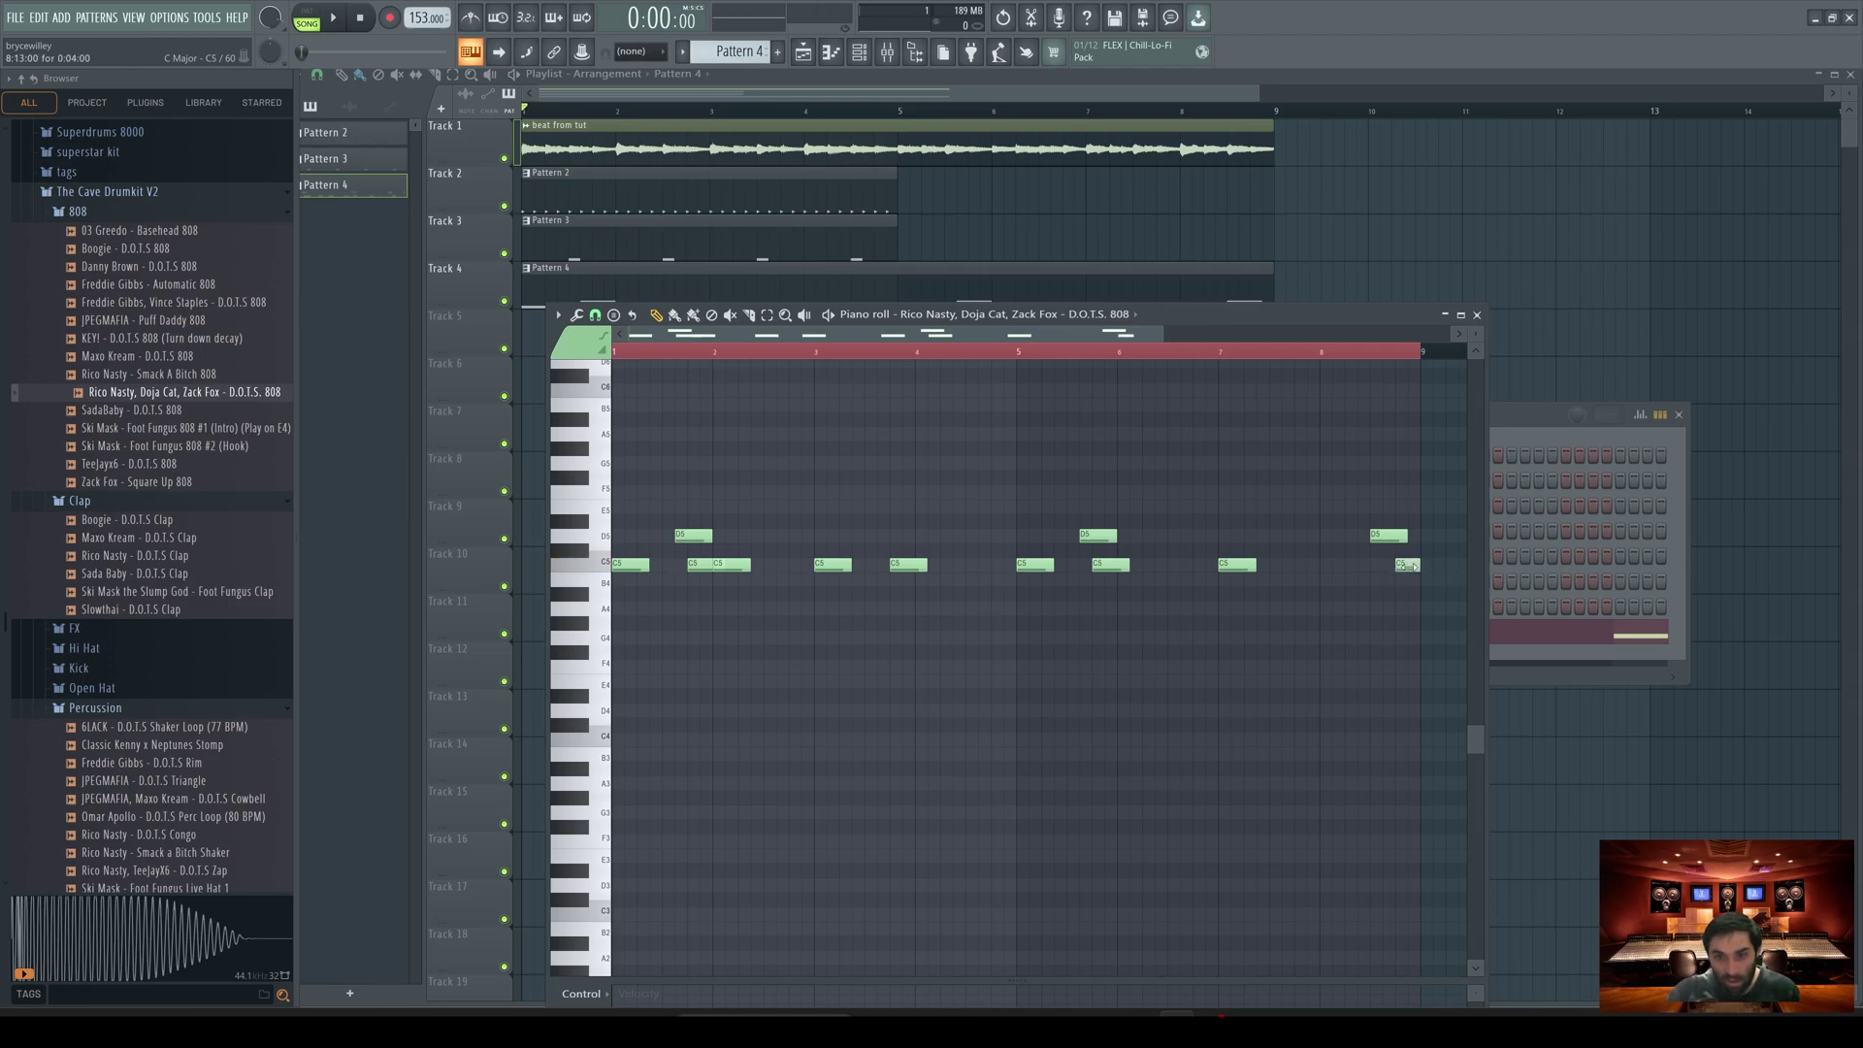
left_click_drag(922, 242, 1140, 208)
left_click(21, 78)
Step: Create Pattern 5 and load the Rico Nasty - D.O.T.S Kick sample into it
left_click(88, 293)
left_click(156, 310)
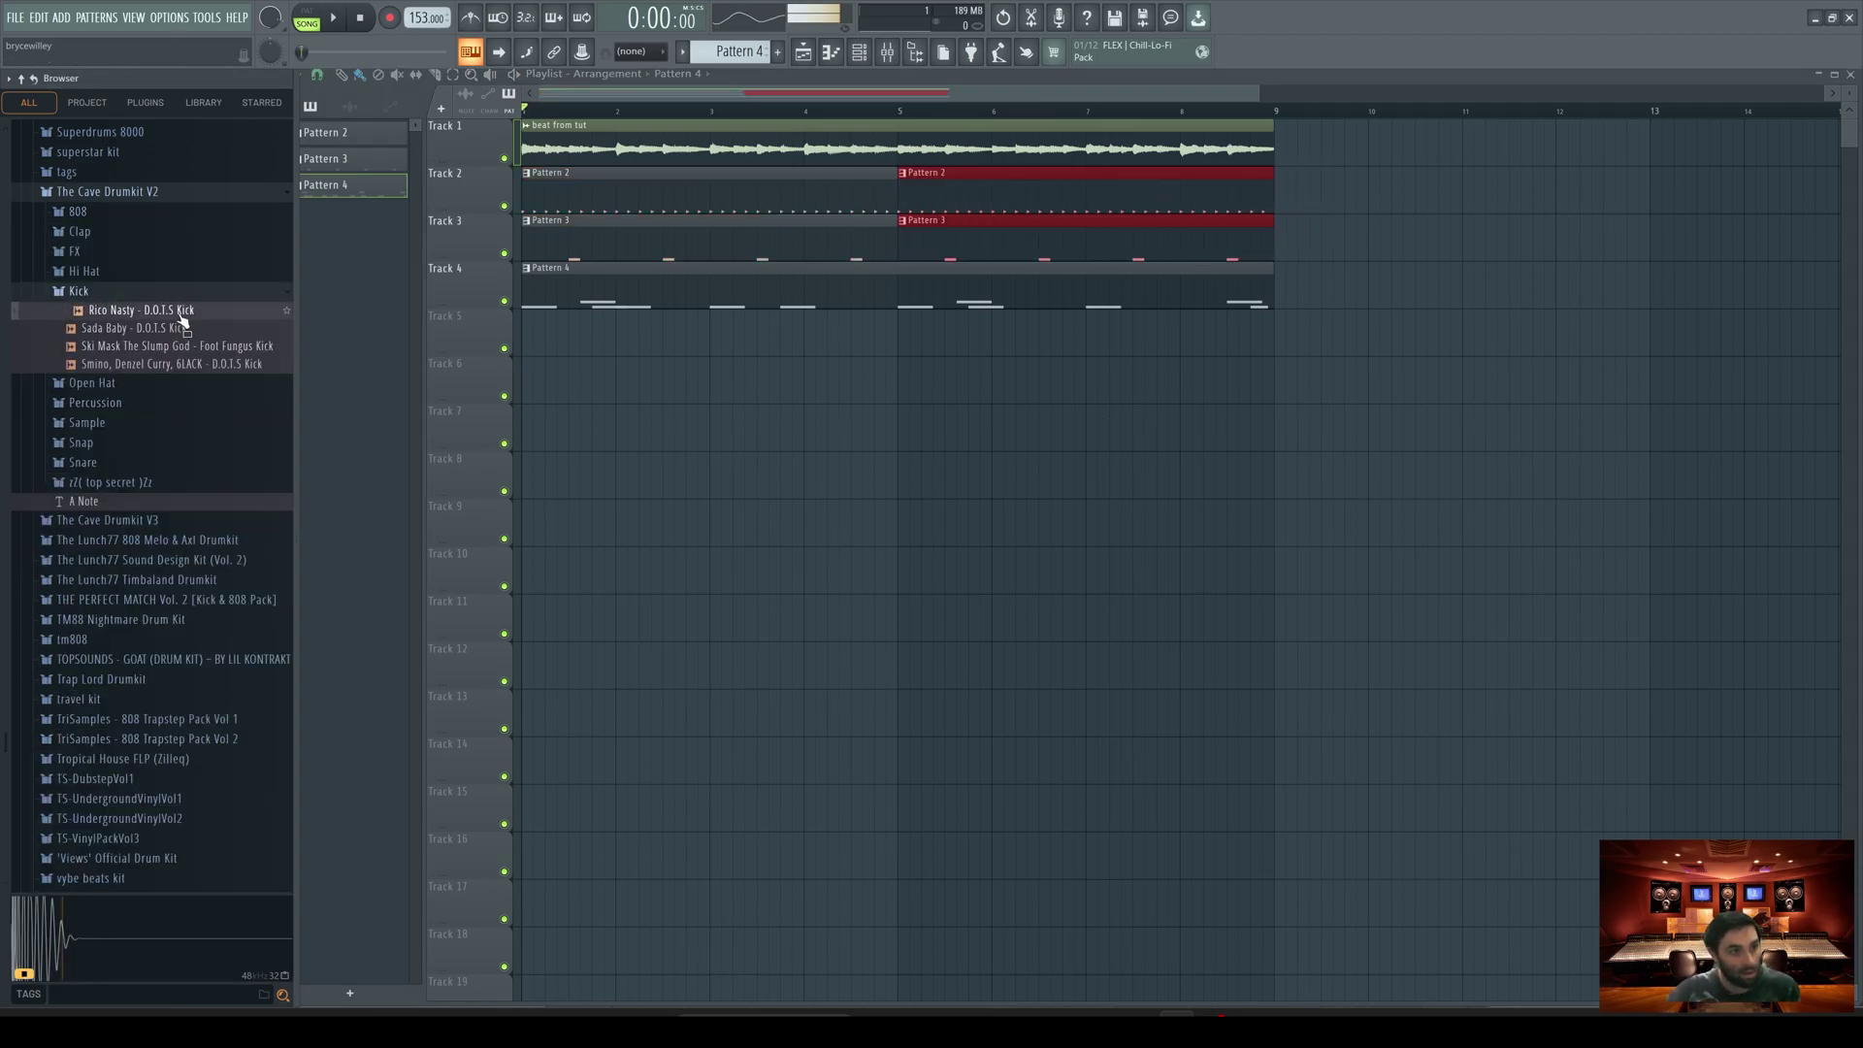
left_click(778, 51)
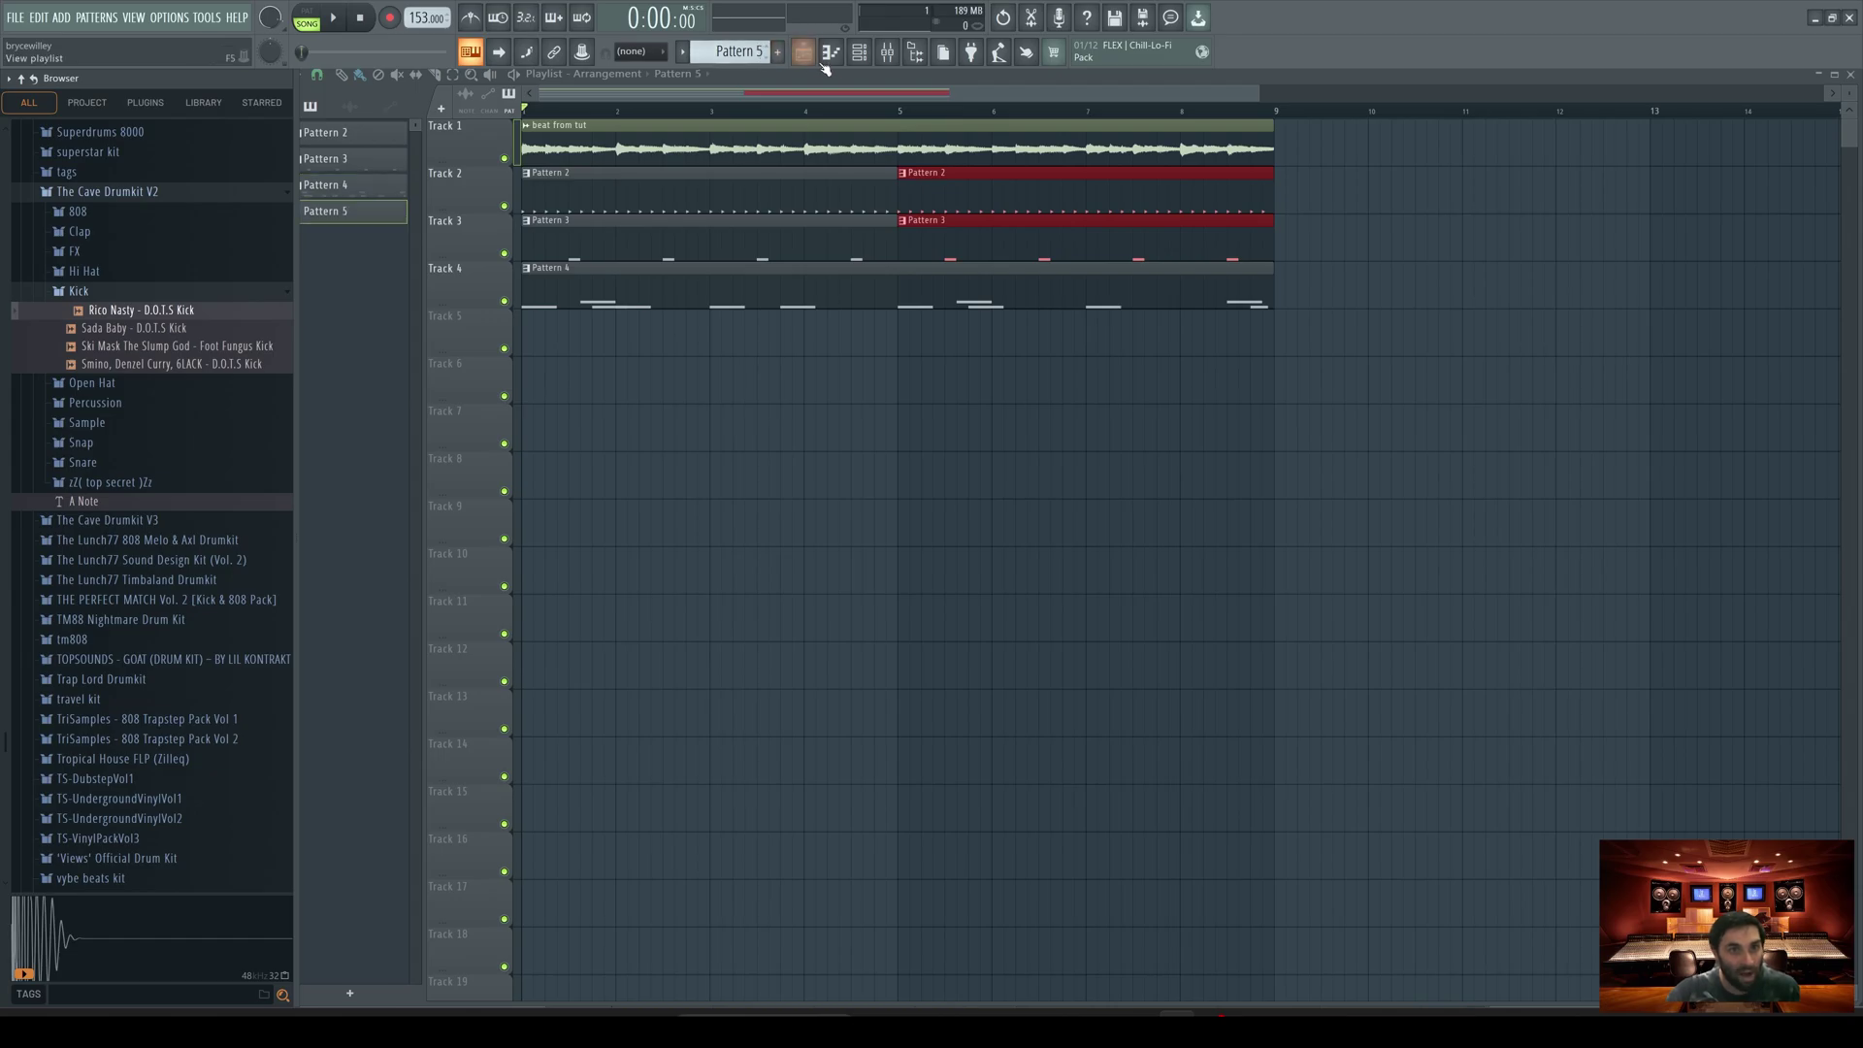
left_click(859, 52)
left_click_drag(113, 310, 707, 658)
Step: Place Pattern 5 at the start of Track 5 and stretch it to bar 9
left_click(538, 322)
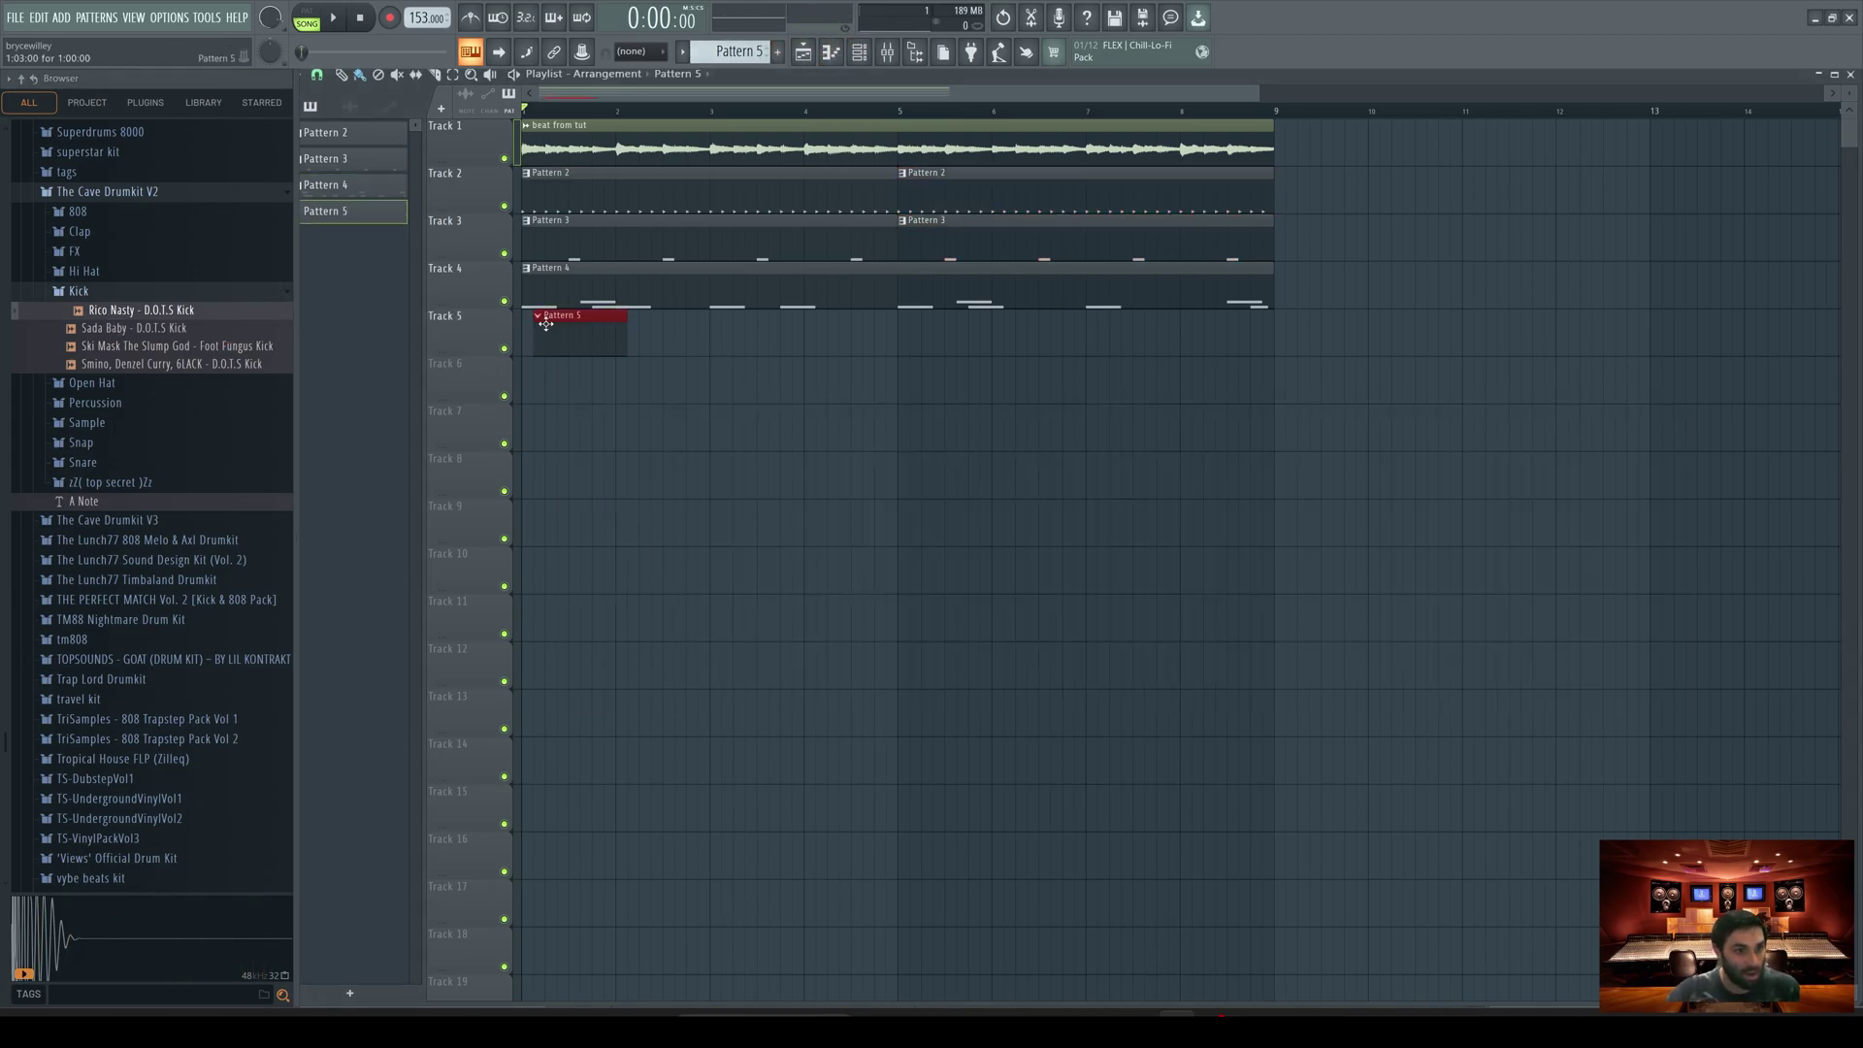
left_click_drag(615, 332, 905, 342)
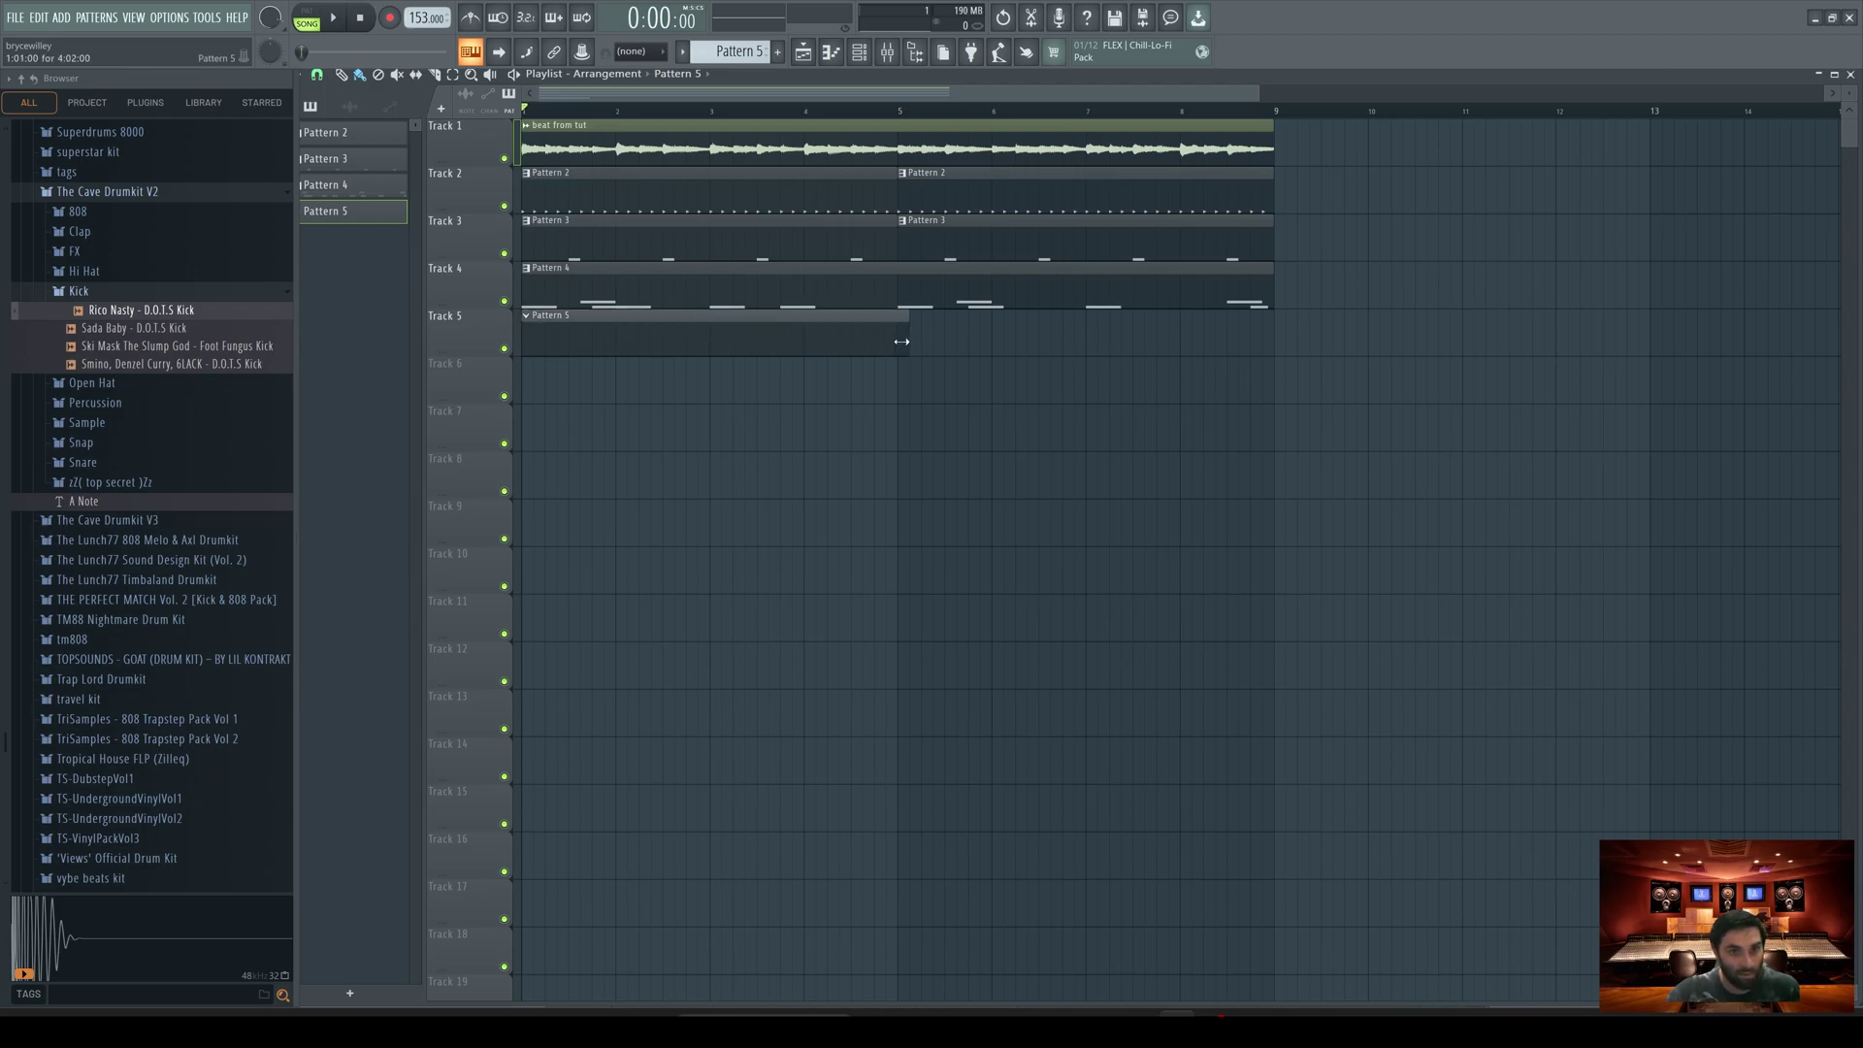
left_click_drag(1221, 342, 1281, 344)
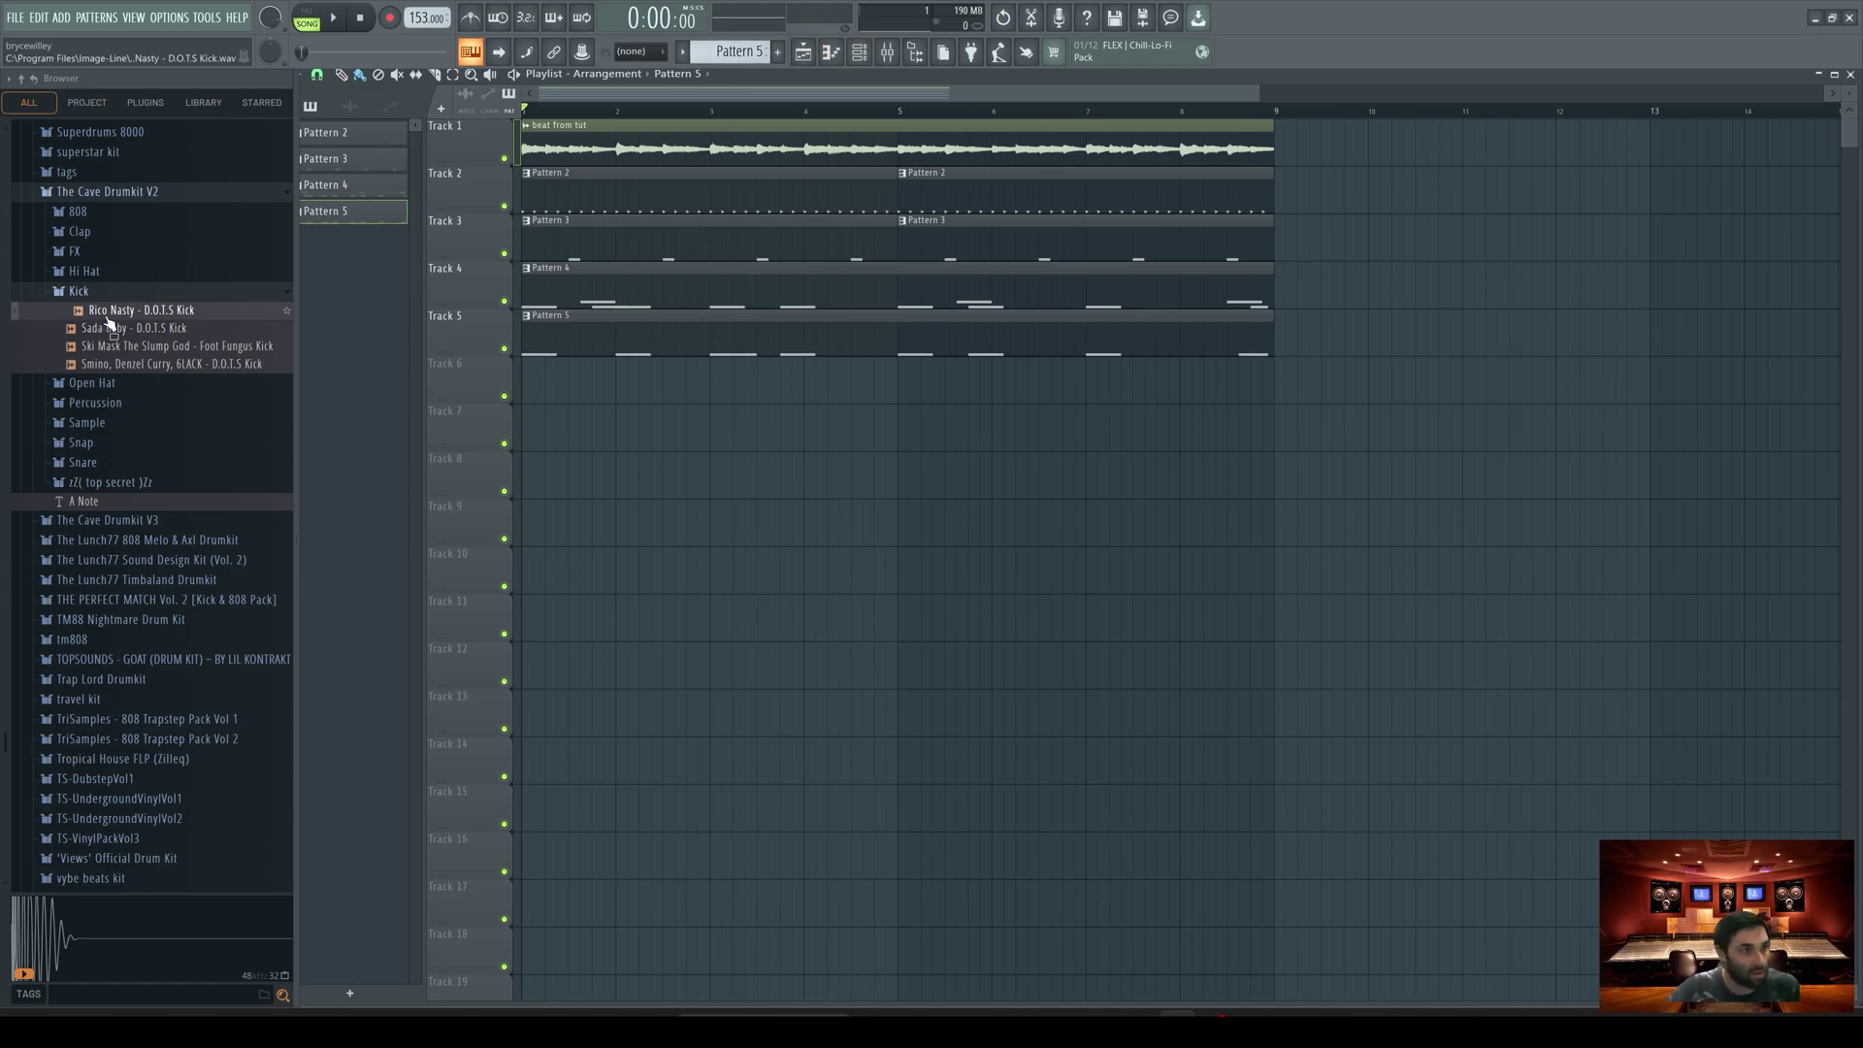
scroll(117, 350, "down", 3)
scroll(117, 351, "up", 4)
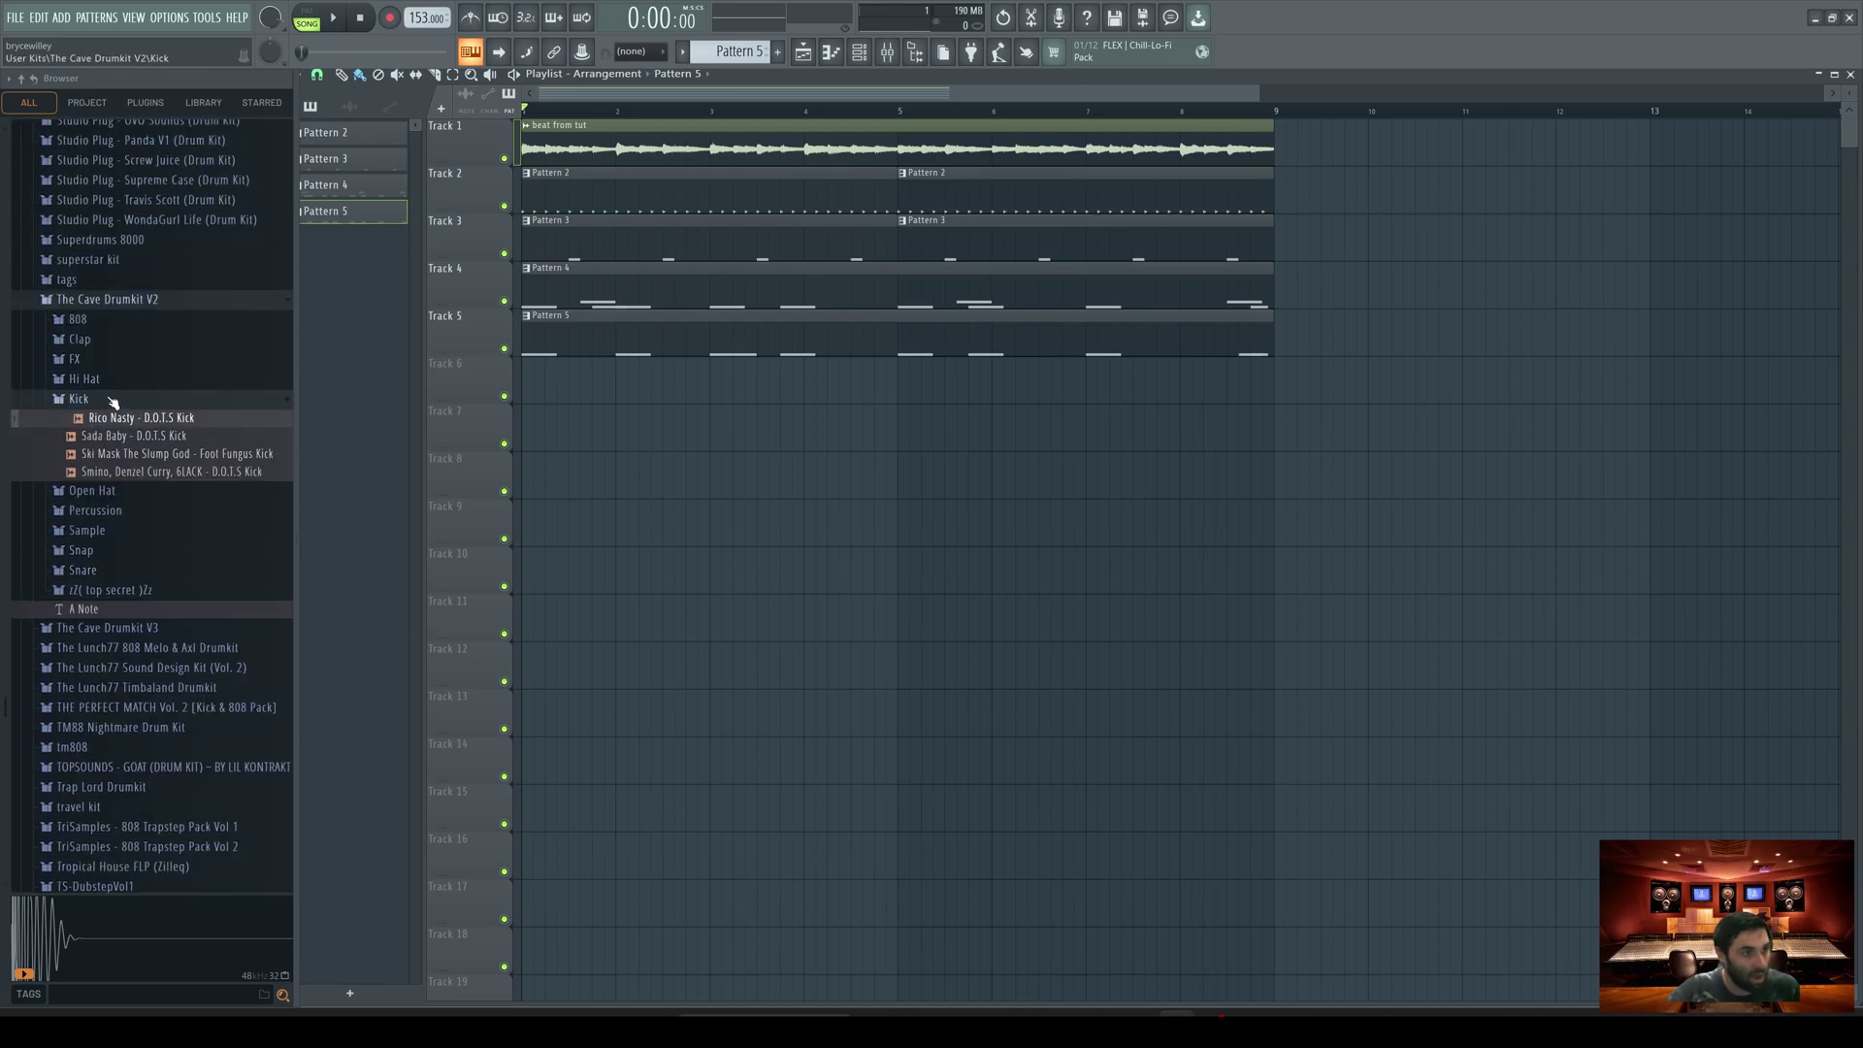
Step: Open the Percussion folder, add a second Pattern 6 rim clip at bar 5, audition it, and show the channel rack
left_click(111, 400)
left_click(95, 438)
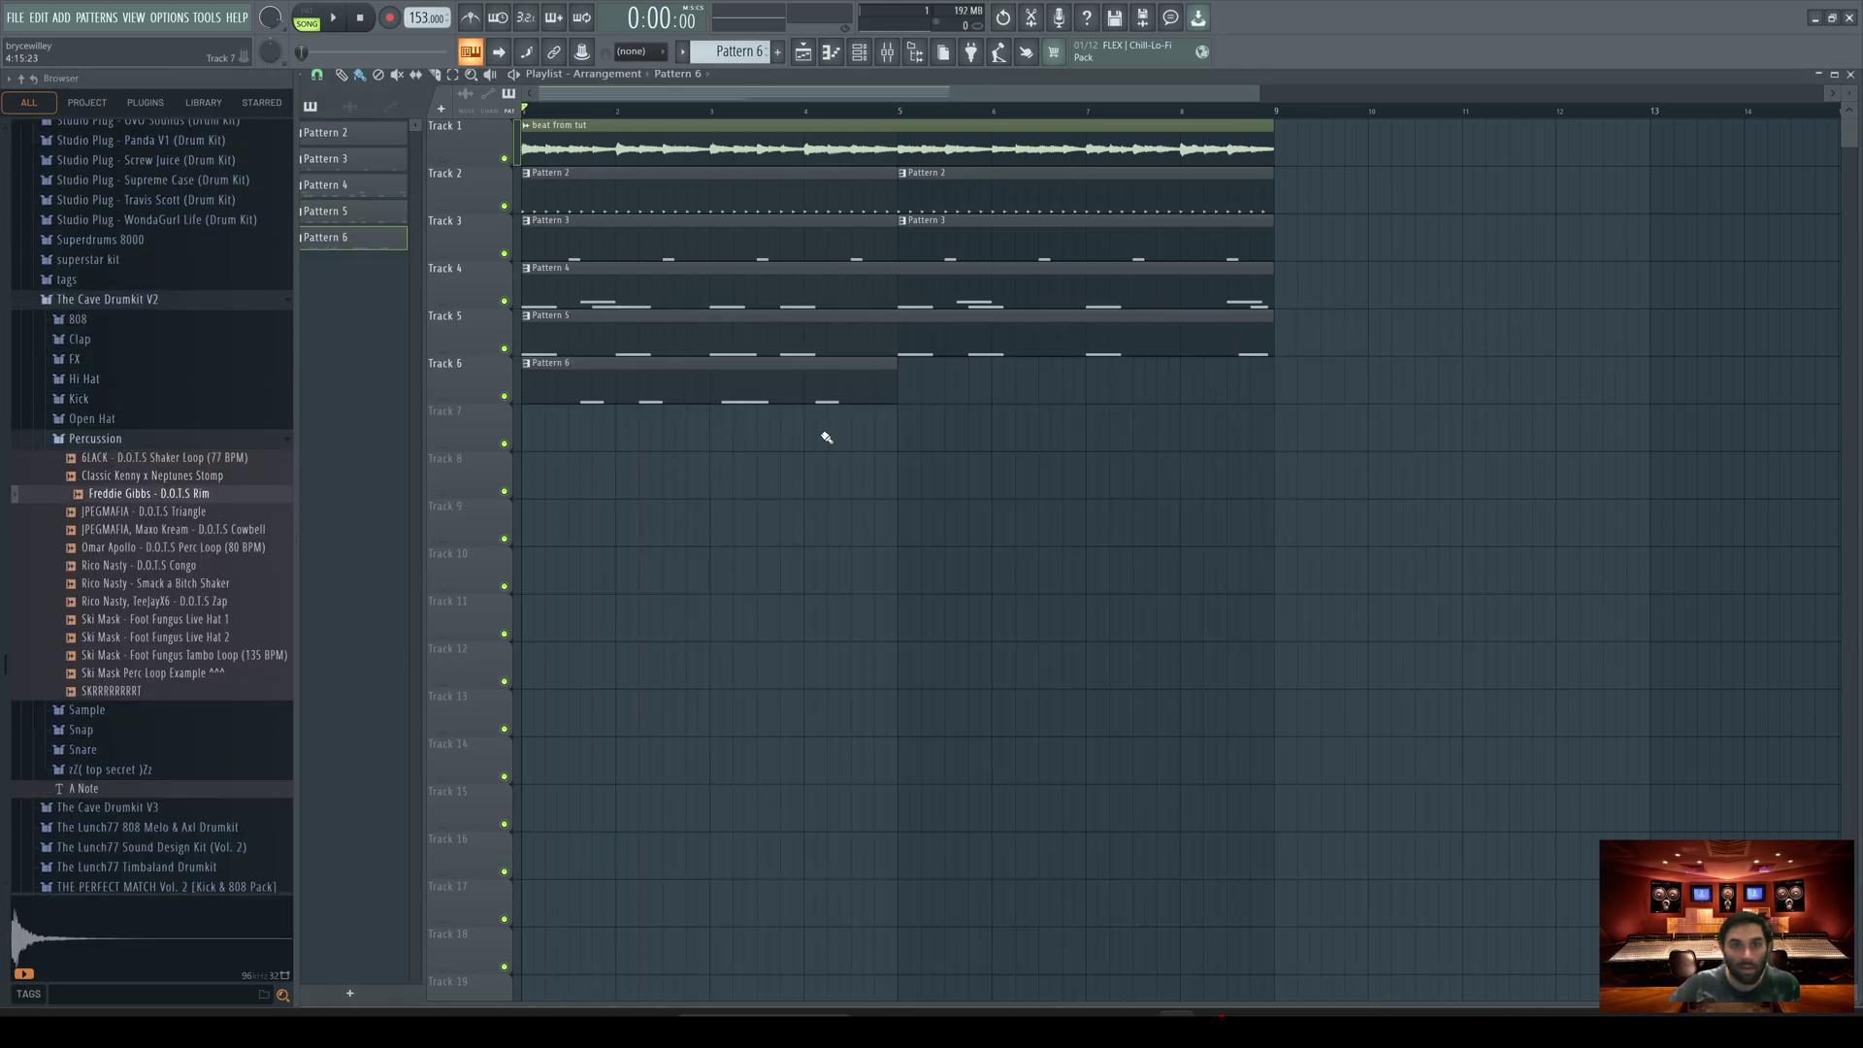
left_click(1019, 387)
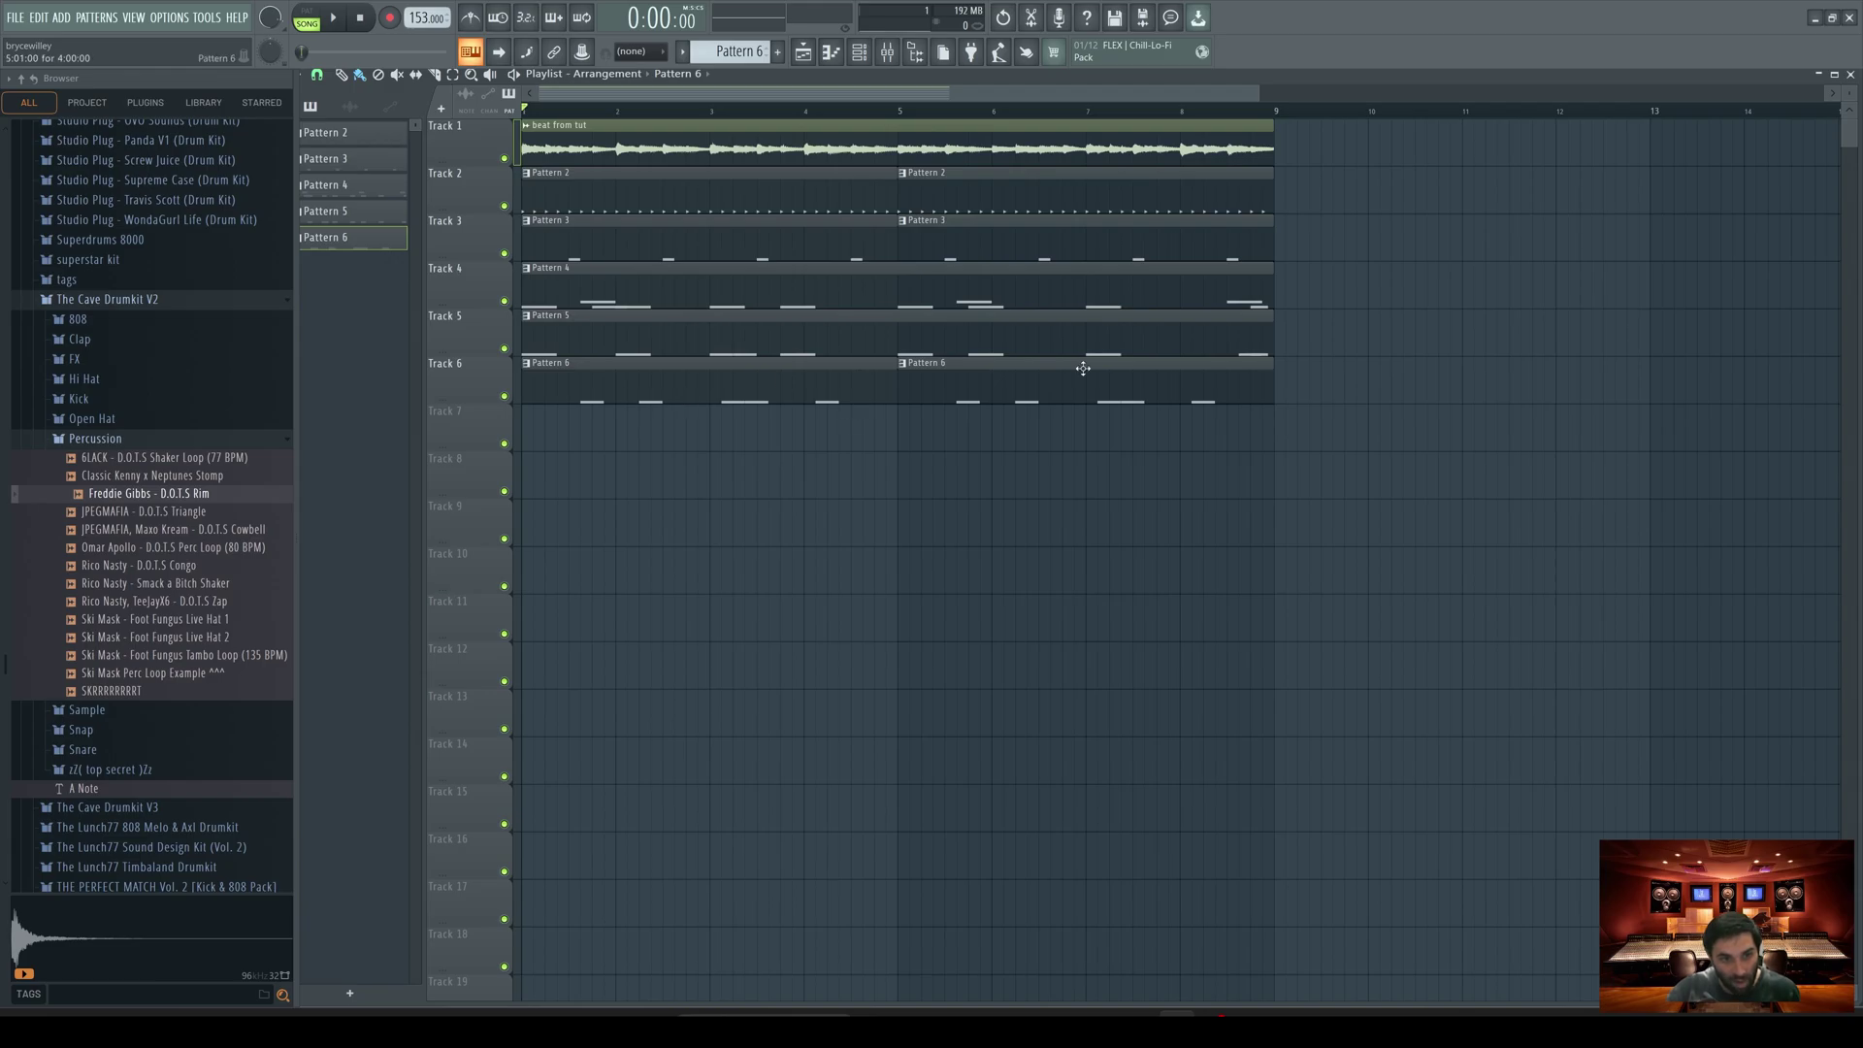
key("space")
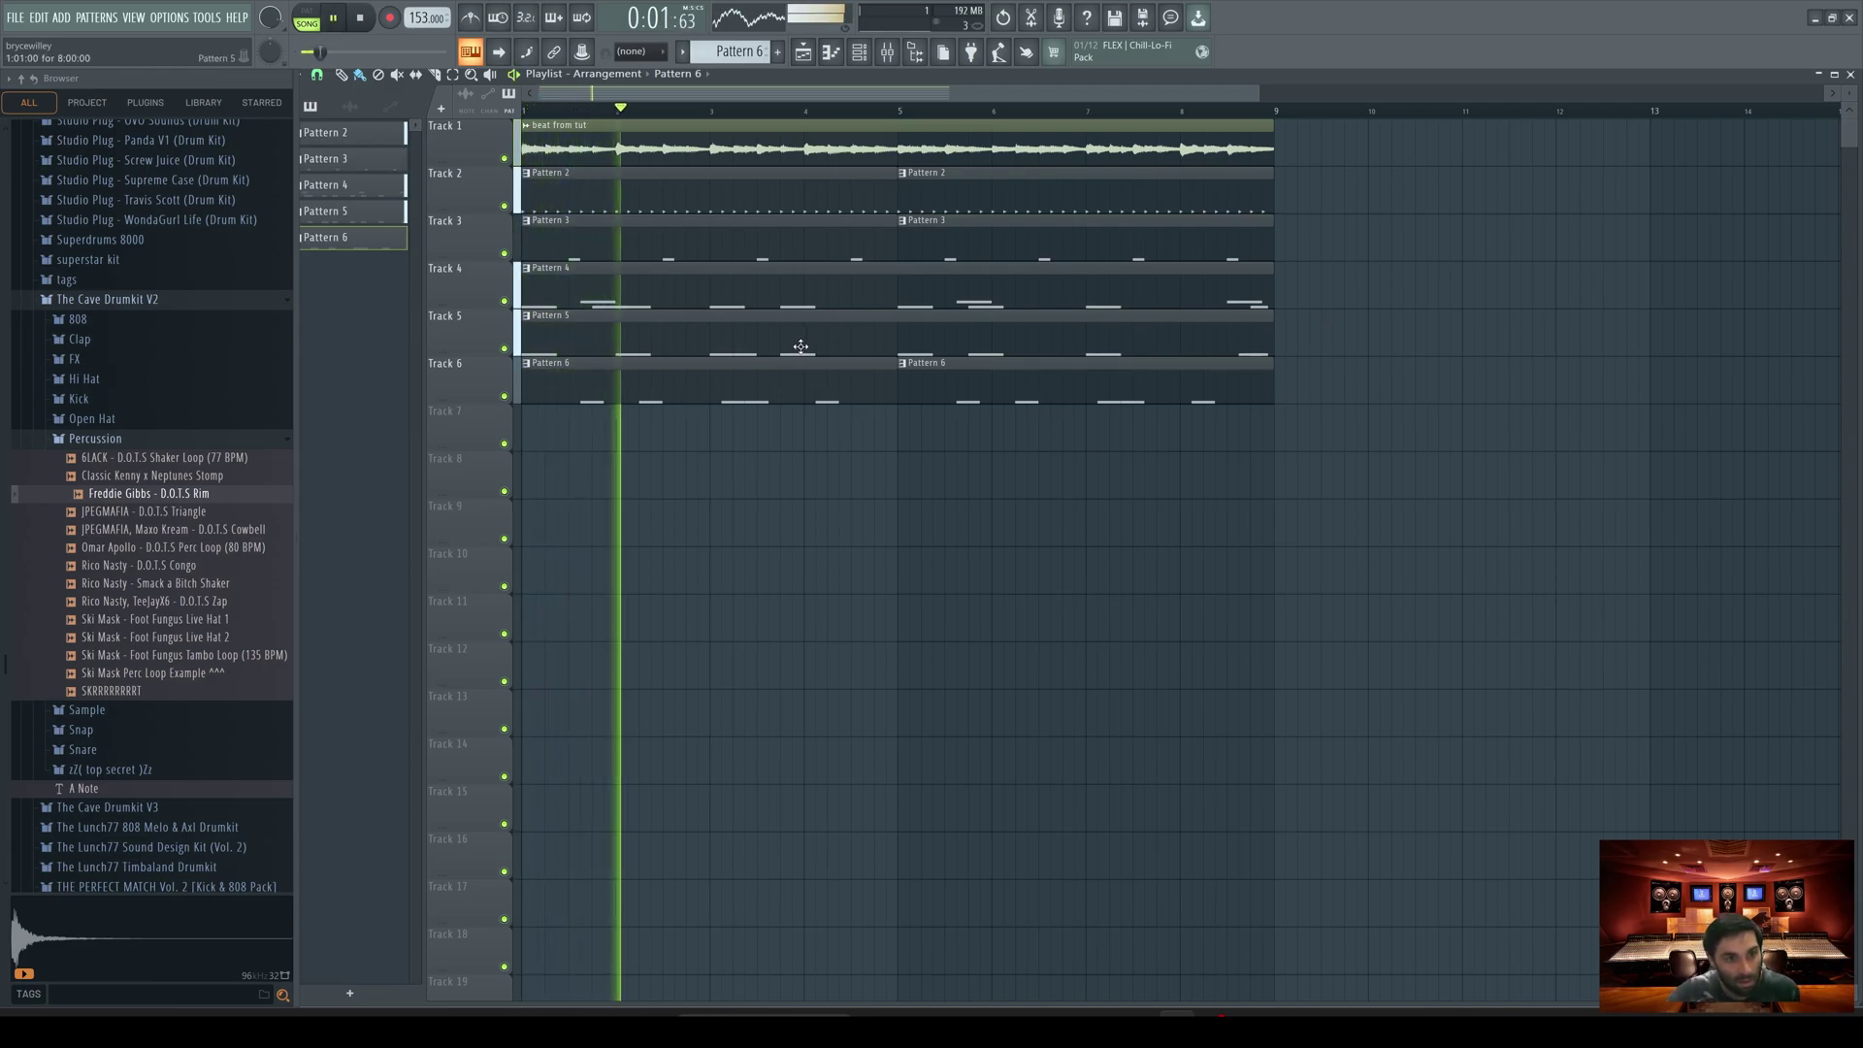
key("space")
key("F6")
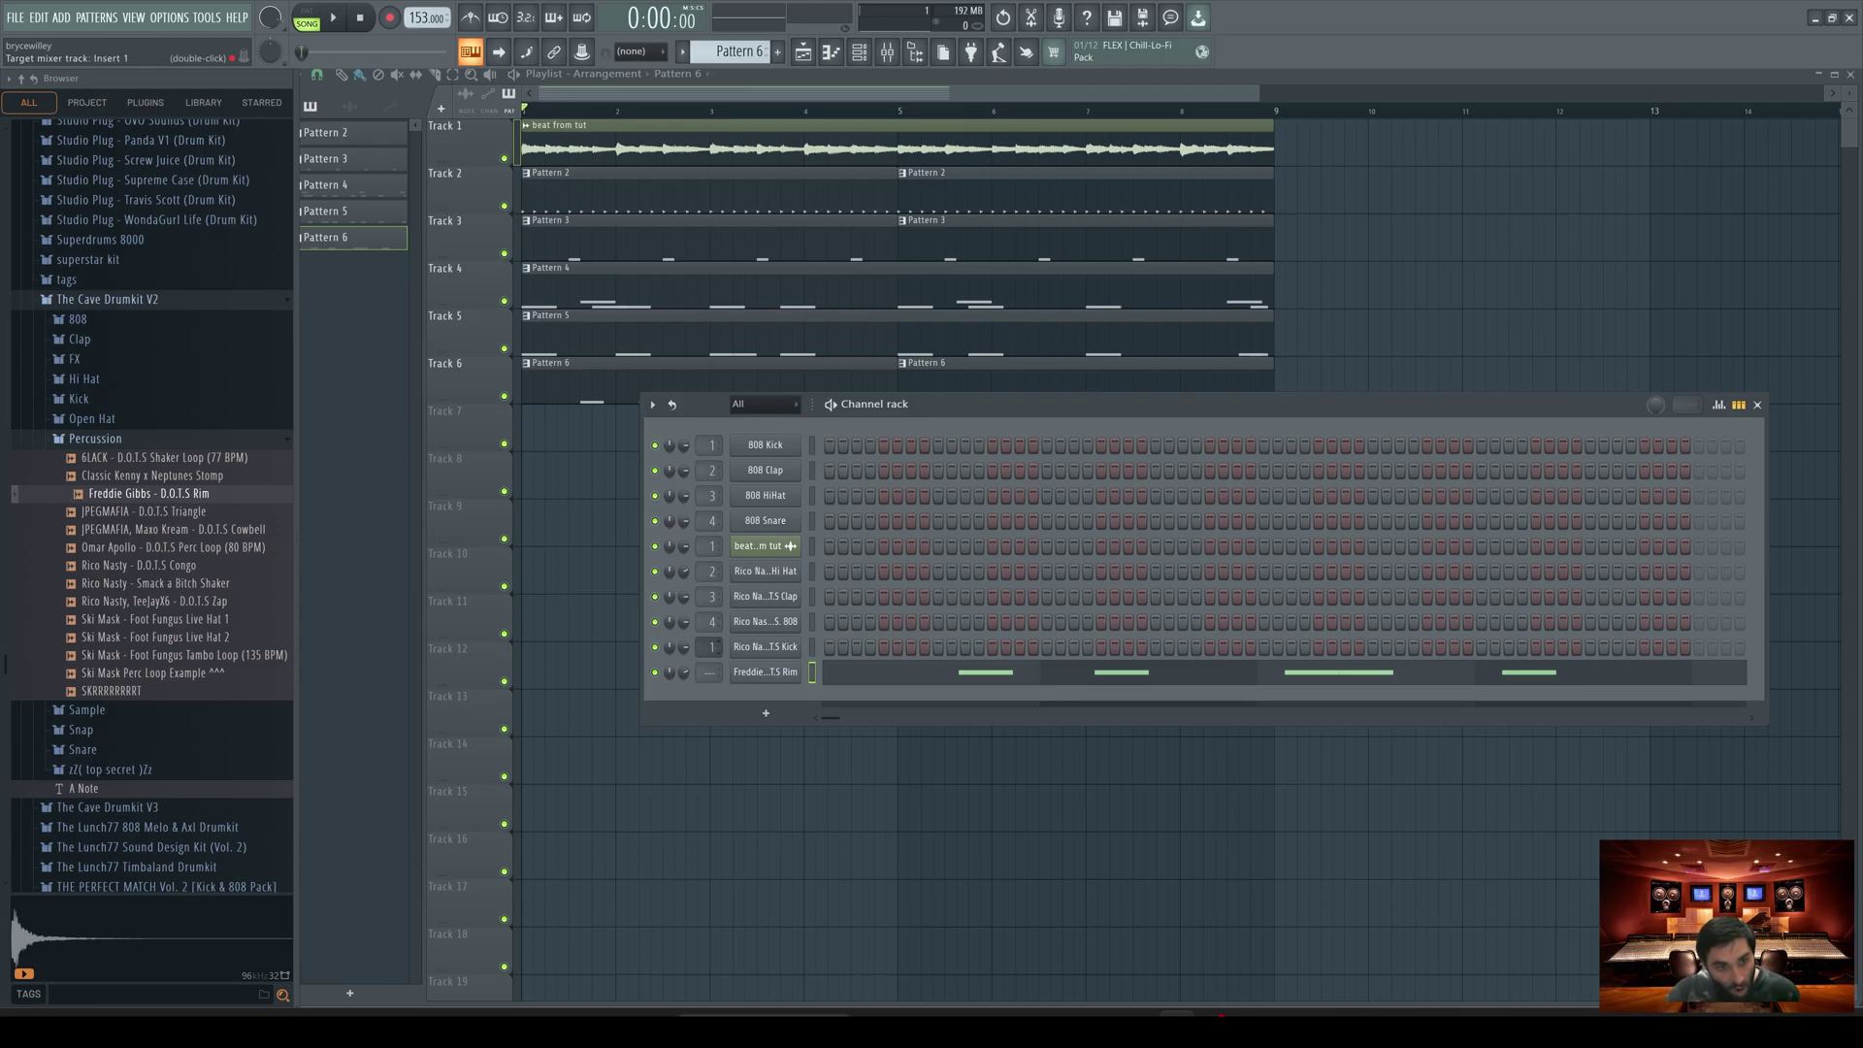
Step: Check the rim's mixer insert 6 in an enlarged mixer, then close the mixer and channel rack
scroll(709, 672, "up", 3)
double_click(709, 672)
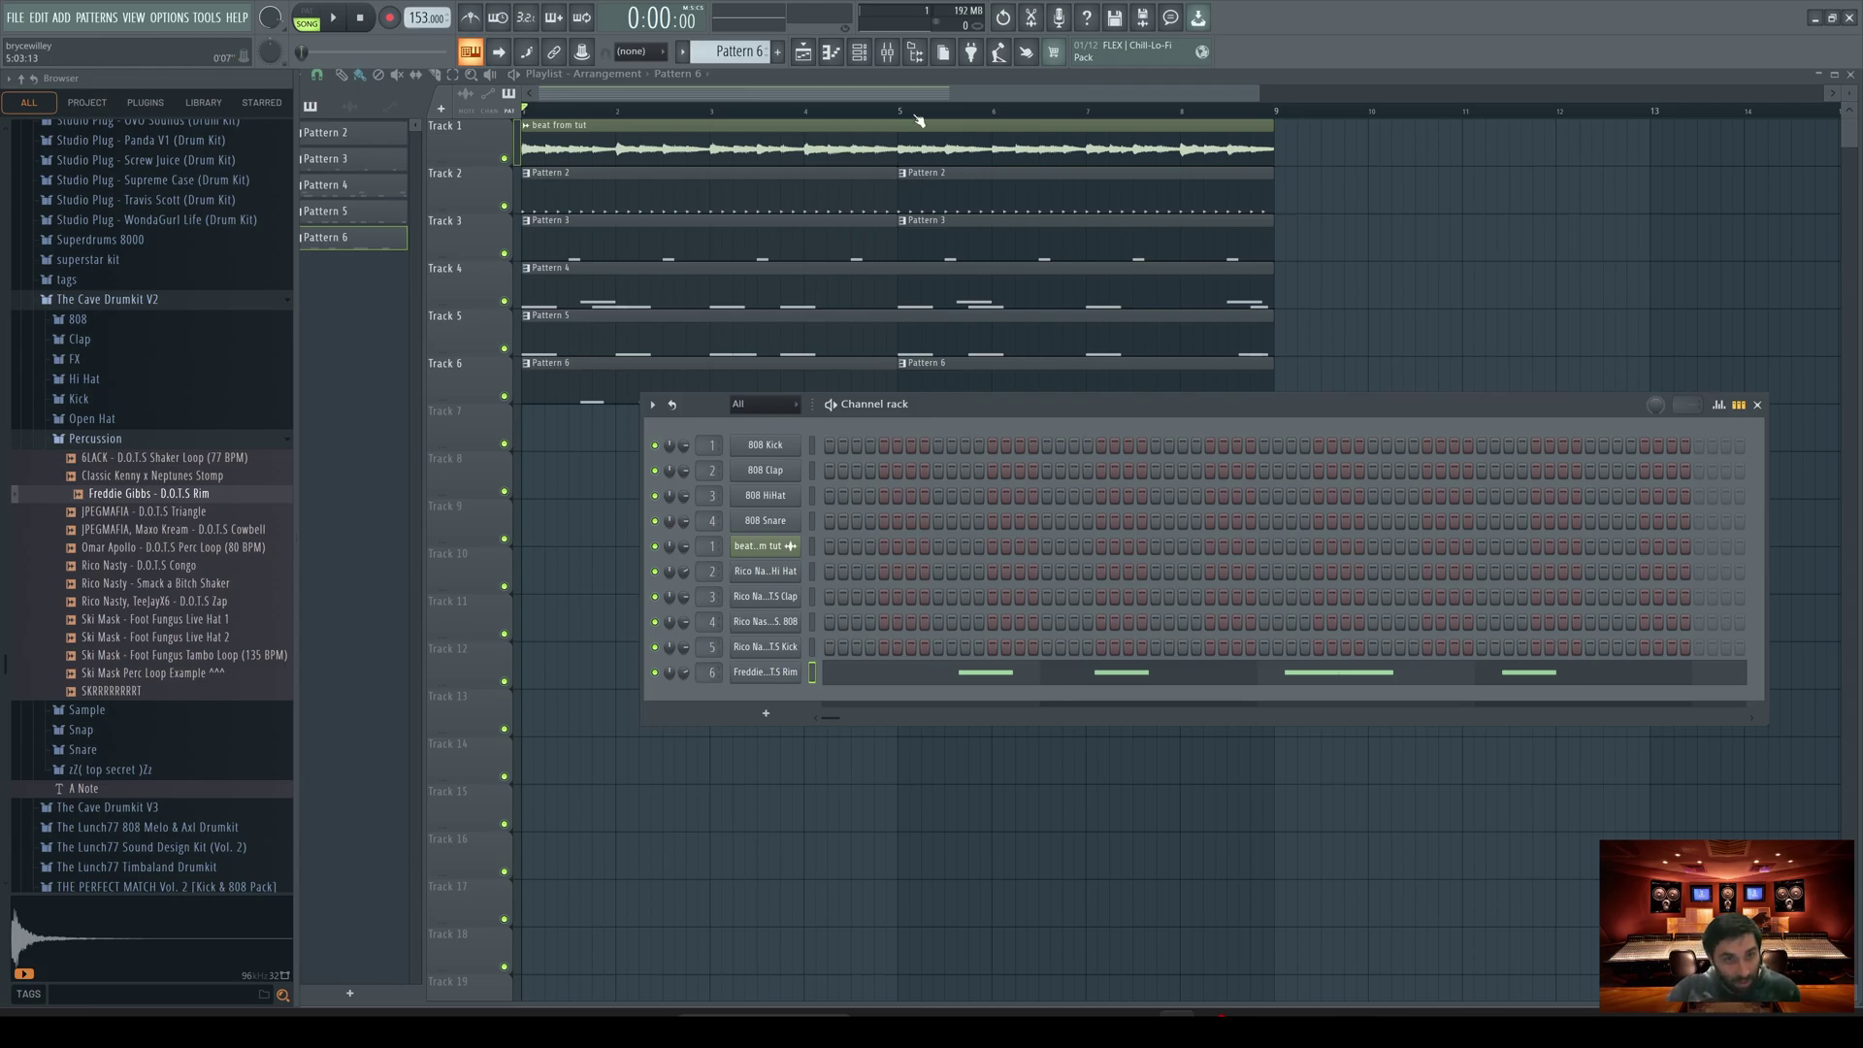
left_click_drag(1233, 508, 1215, 445)
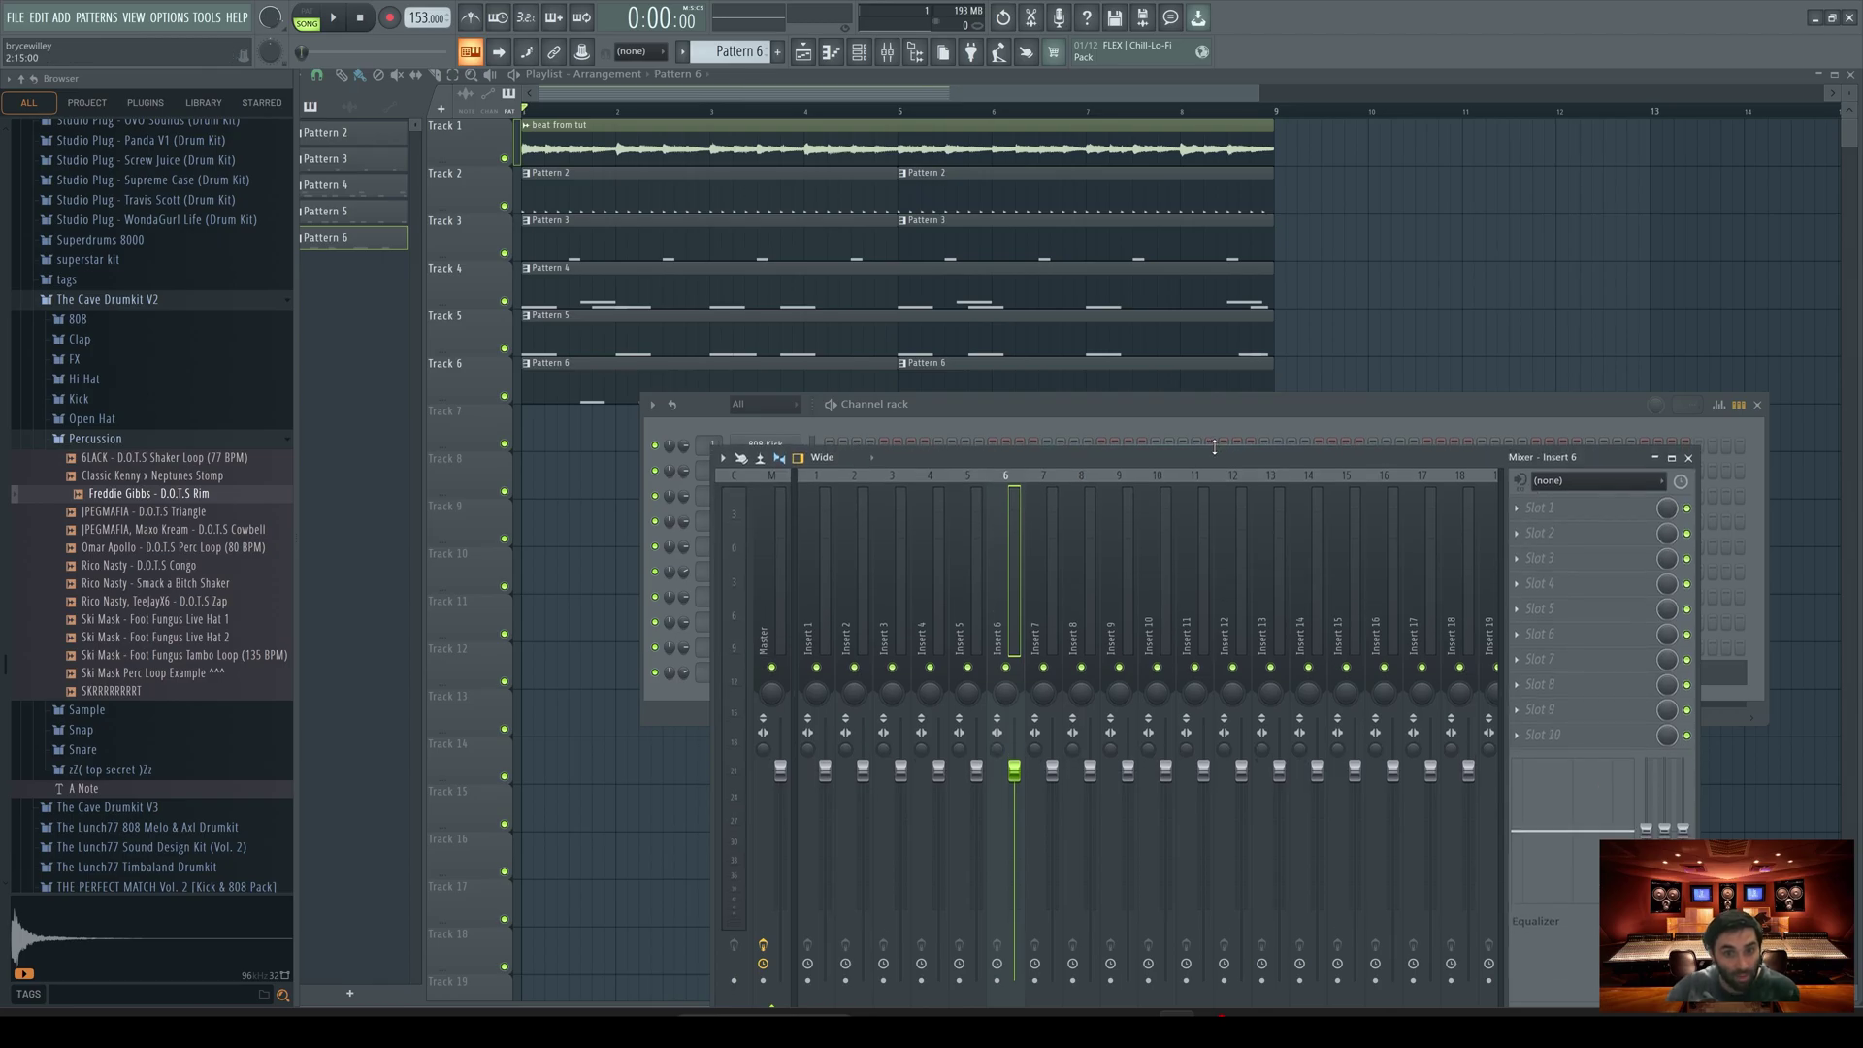
key("space")
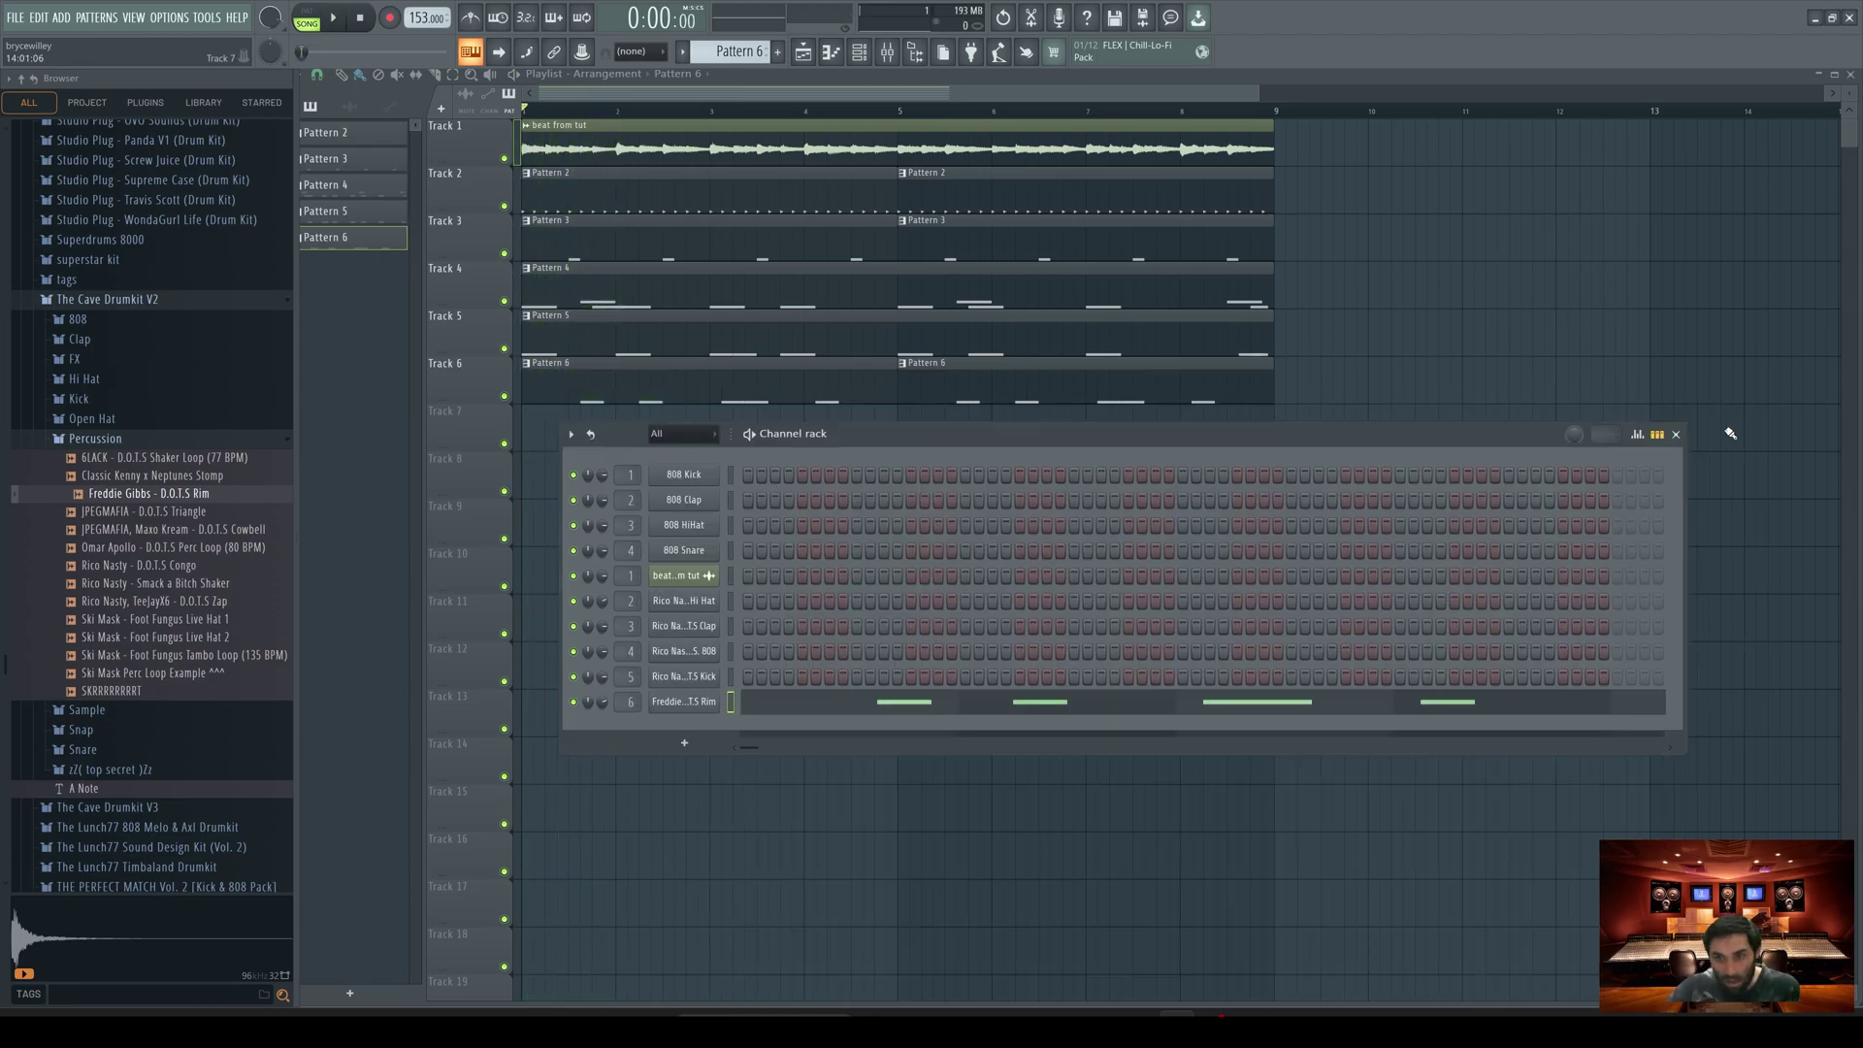
left_click(1676, 435)
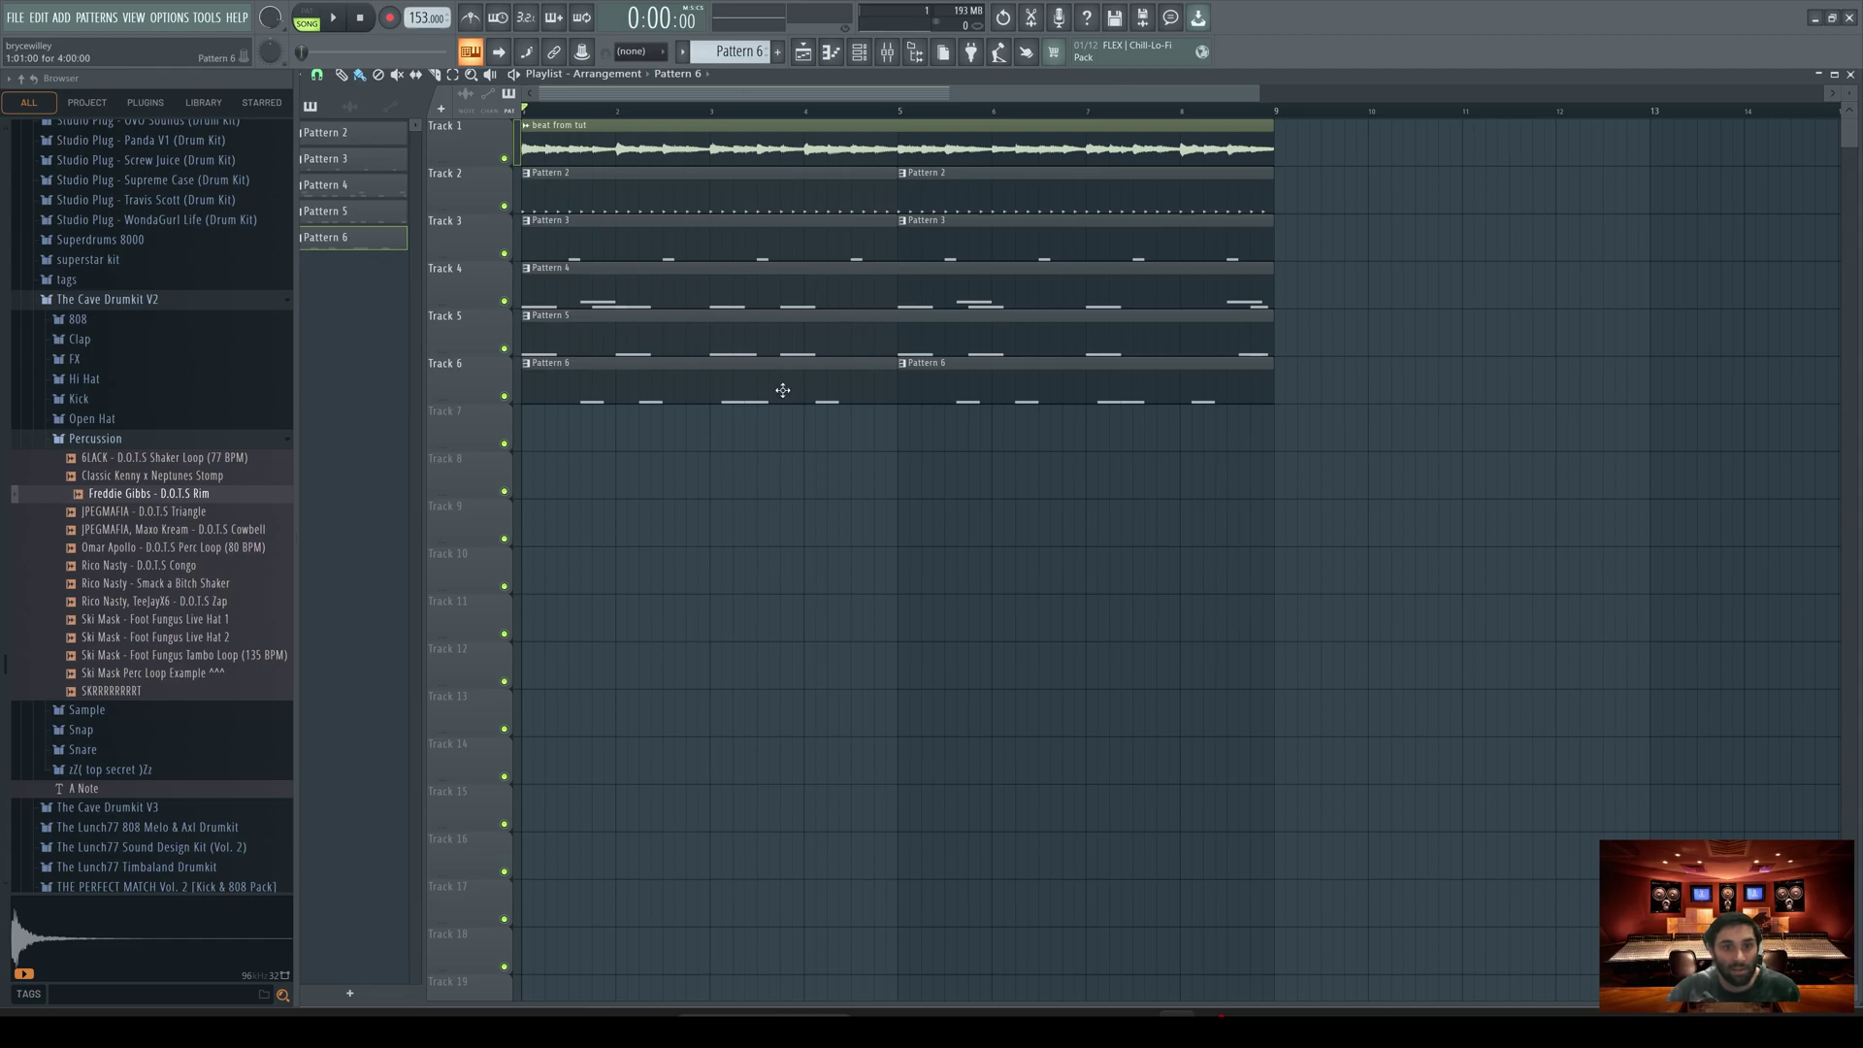
Step: Delete the stray Pattern 6 clip on Track 9 and move the drum clips on tracks 2–6 to start at bar 5
left_click_drag(711, 497, 1097, 200)
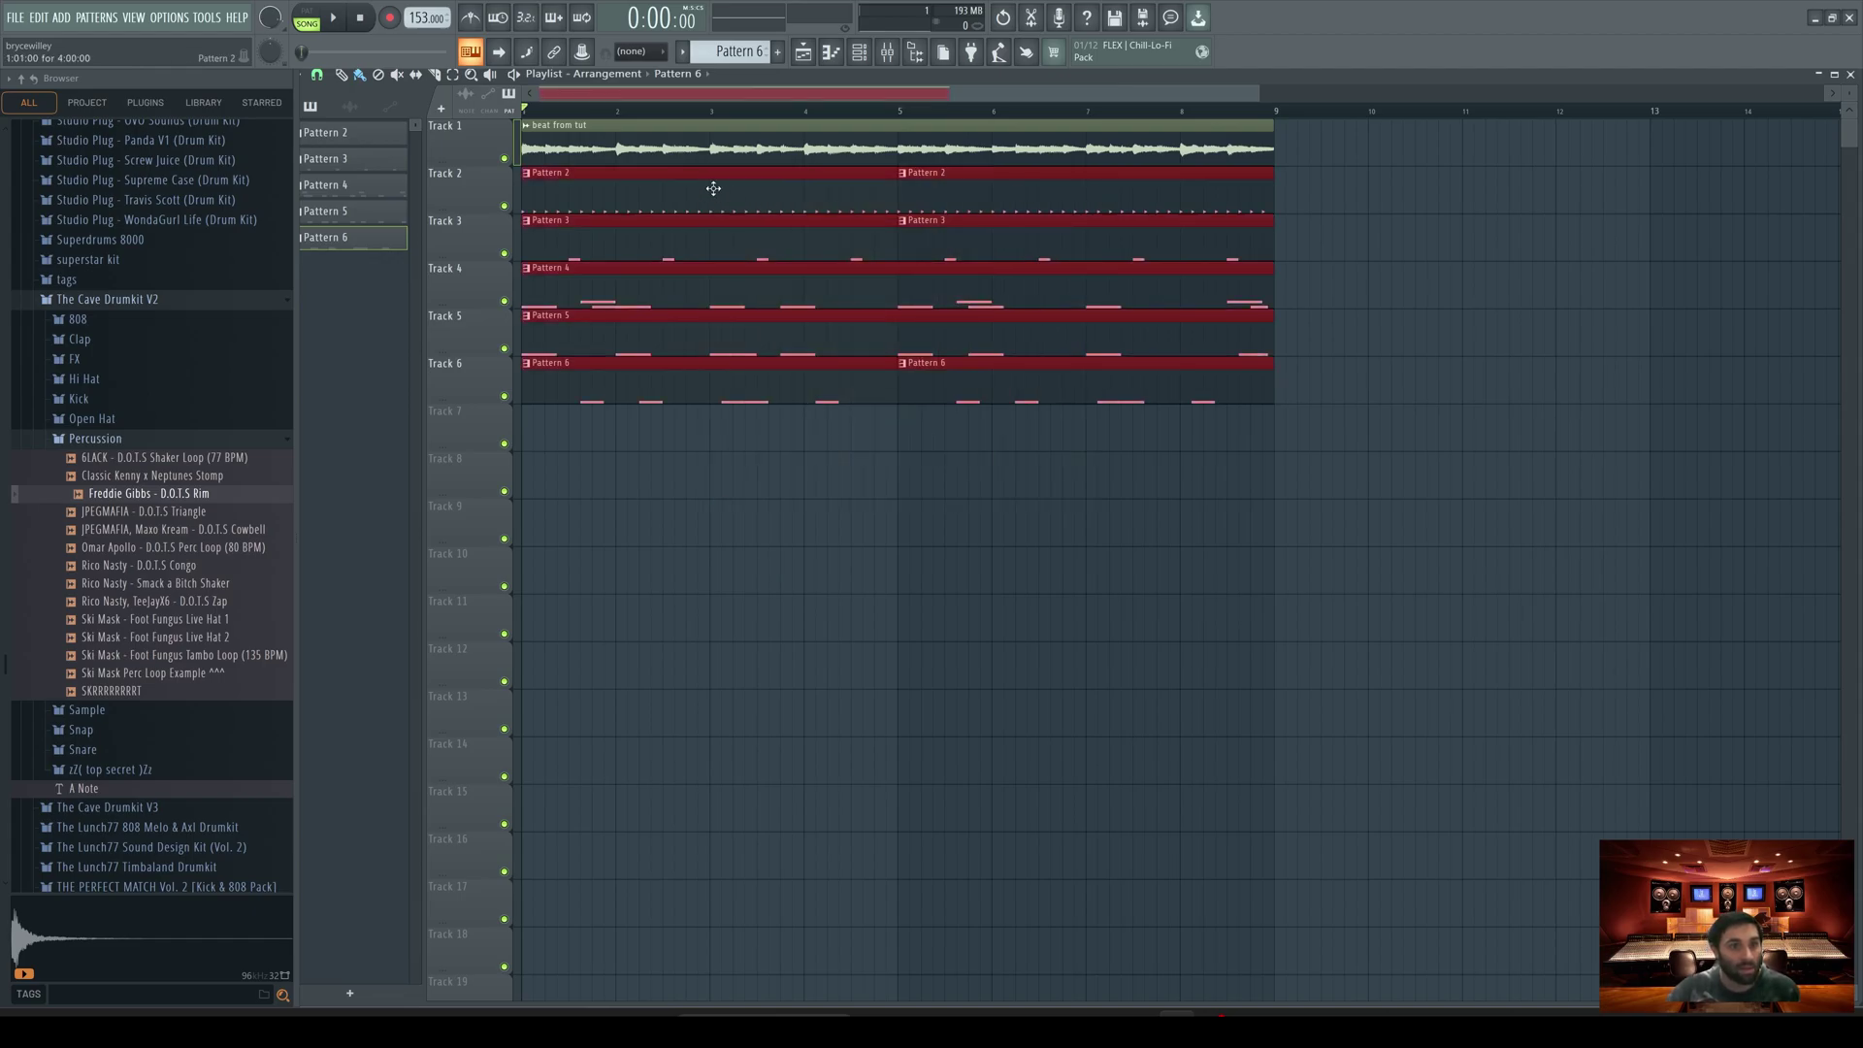
left_click(840, 508)
right_click(880, 512)
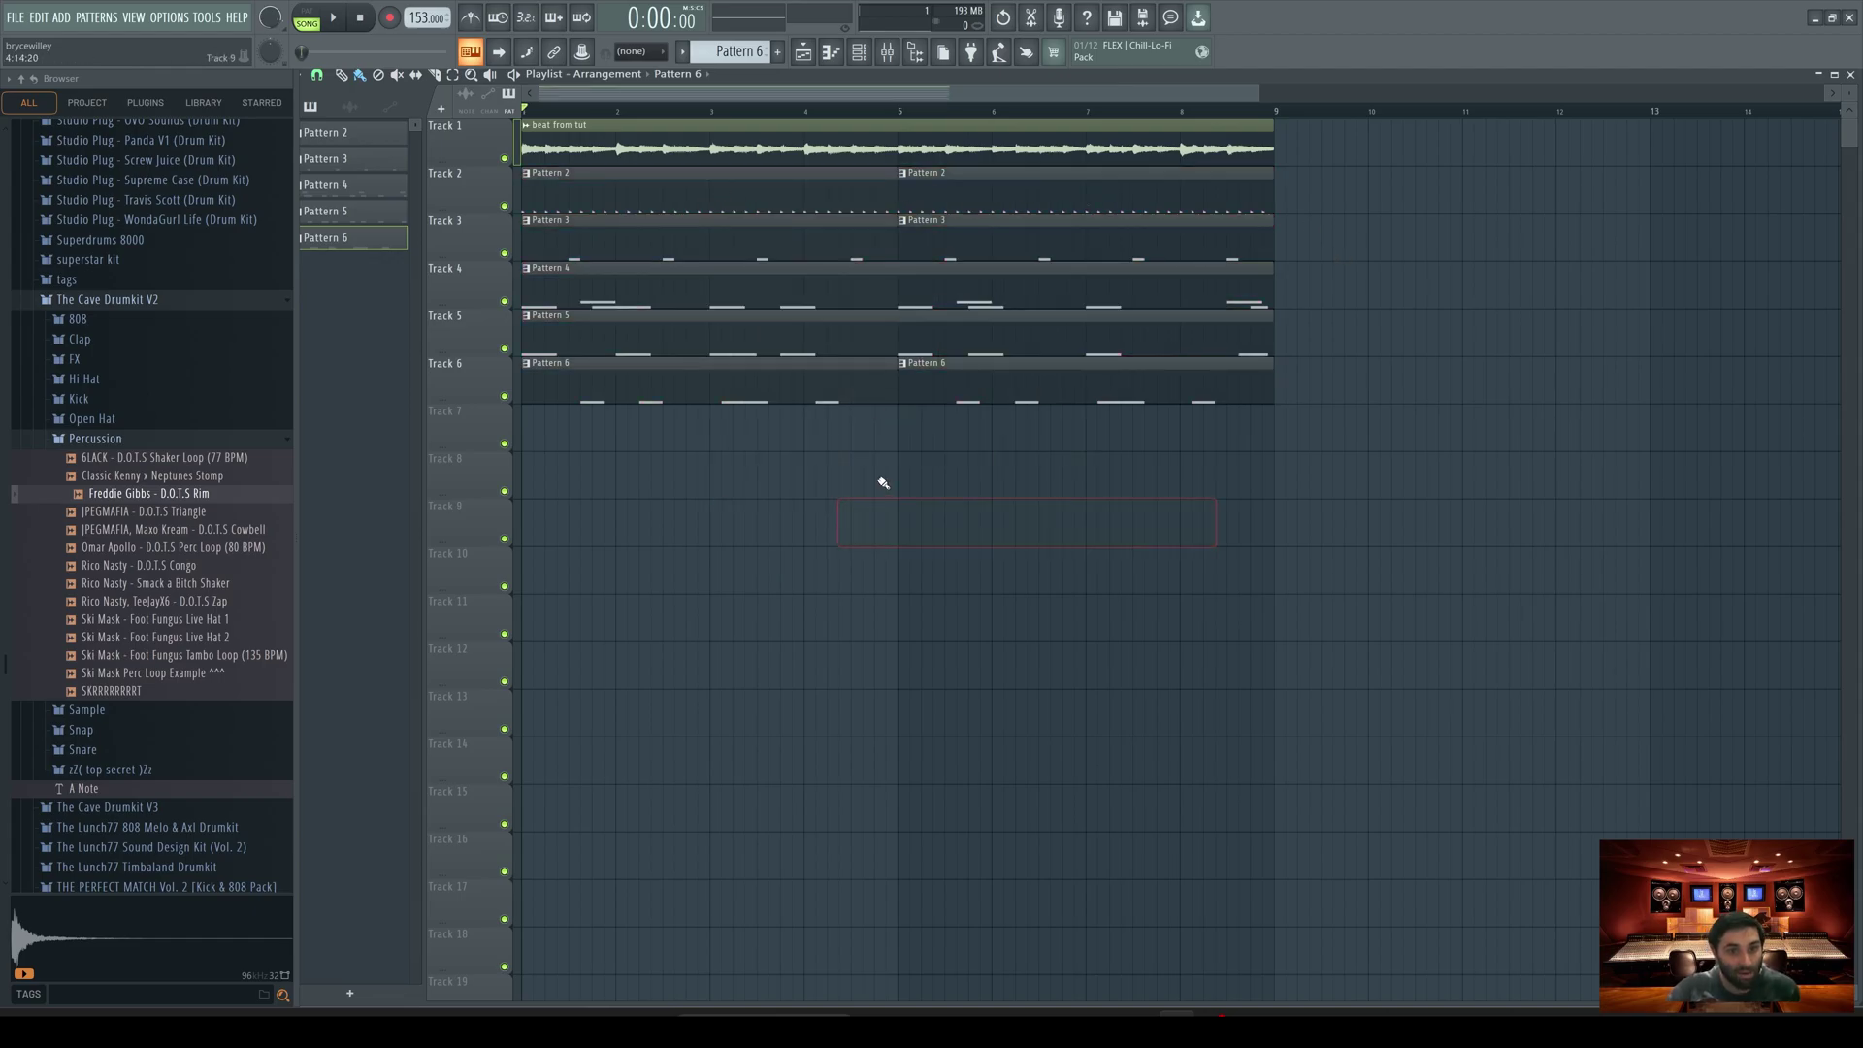
left_click_drag(674, 500, 1159, 166)
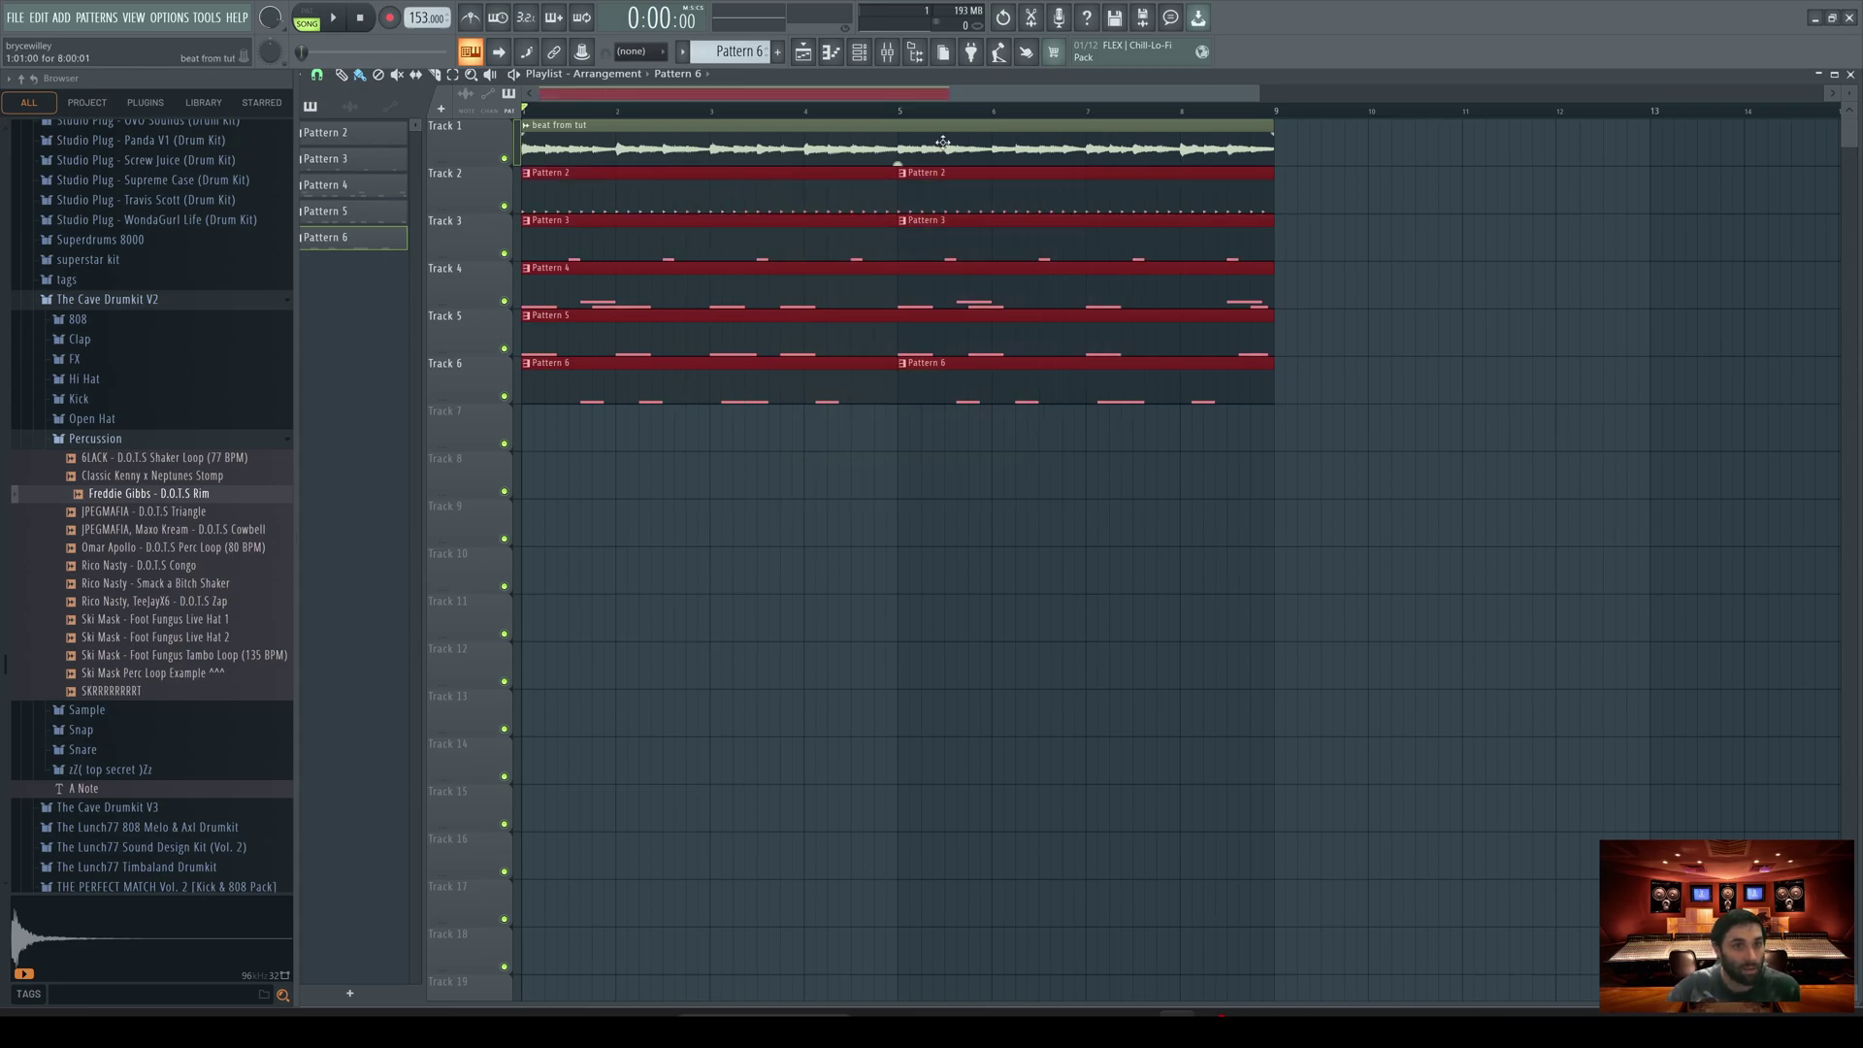
left_click_drag(625, 198, 1002, 199)
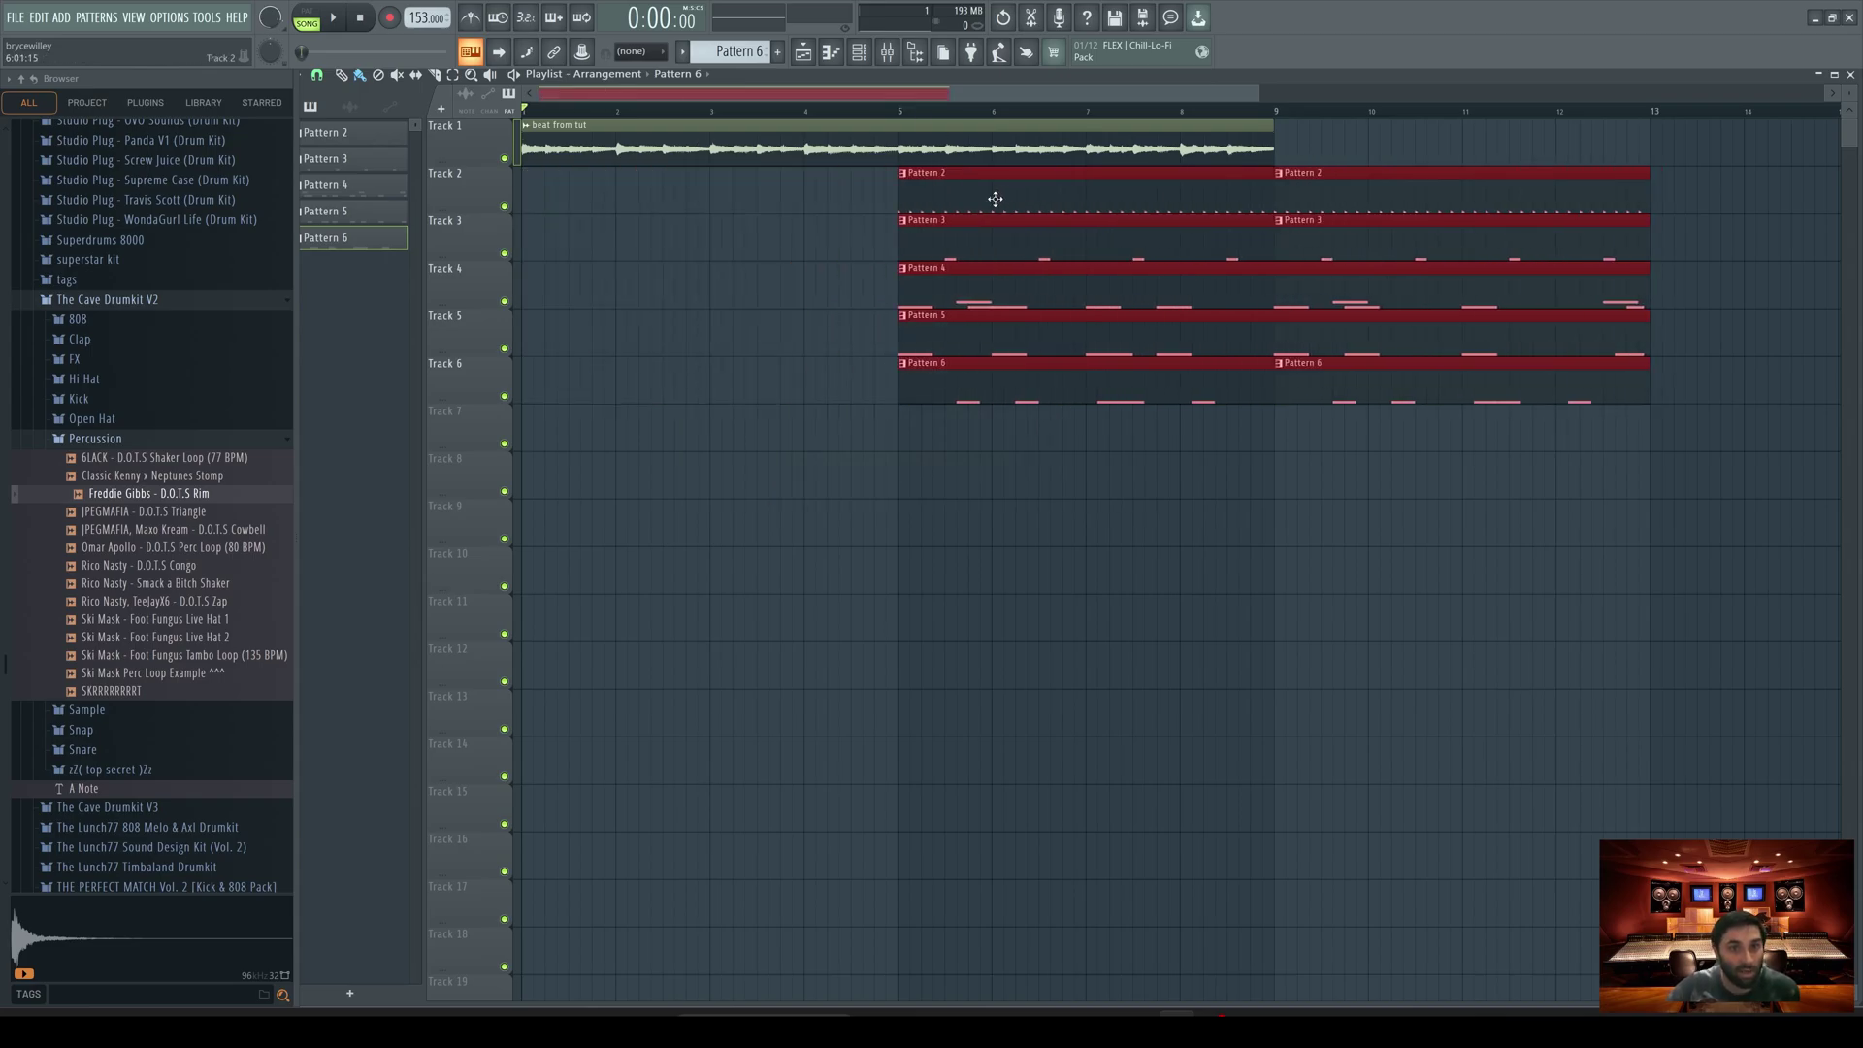
left_click(884, 163)
Step: Trim Track 1's beat clip to end at bar 5 and add a second beat clip from bar 5
left_click_drag(884, 163, 1173, 557)
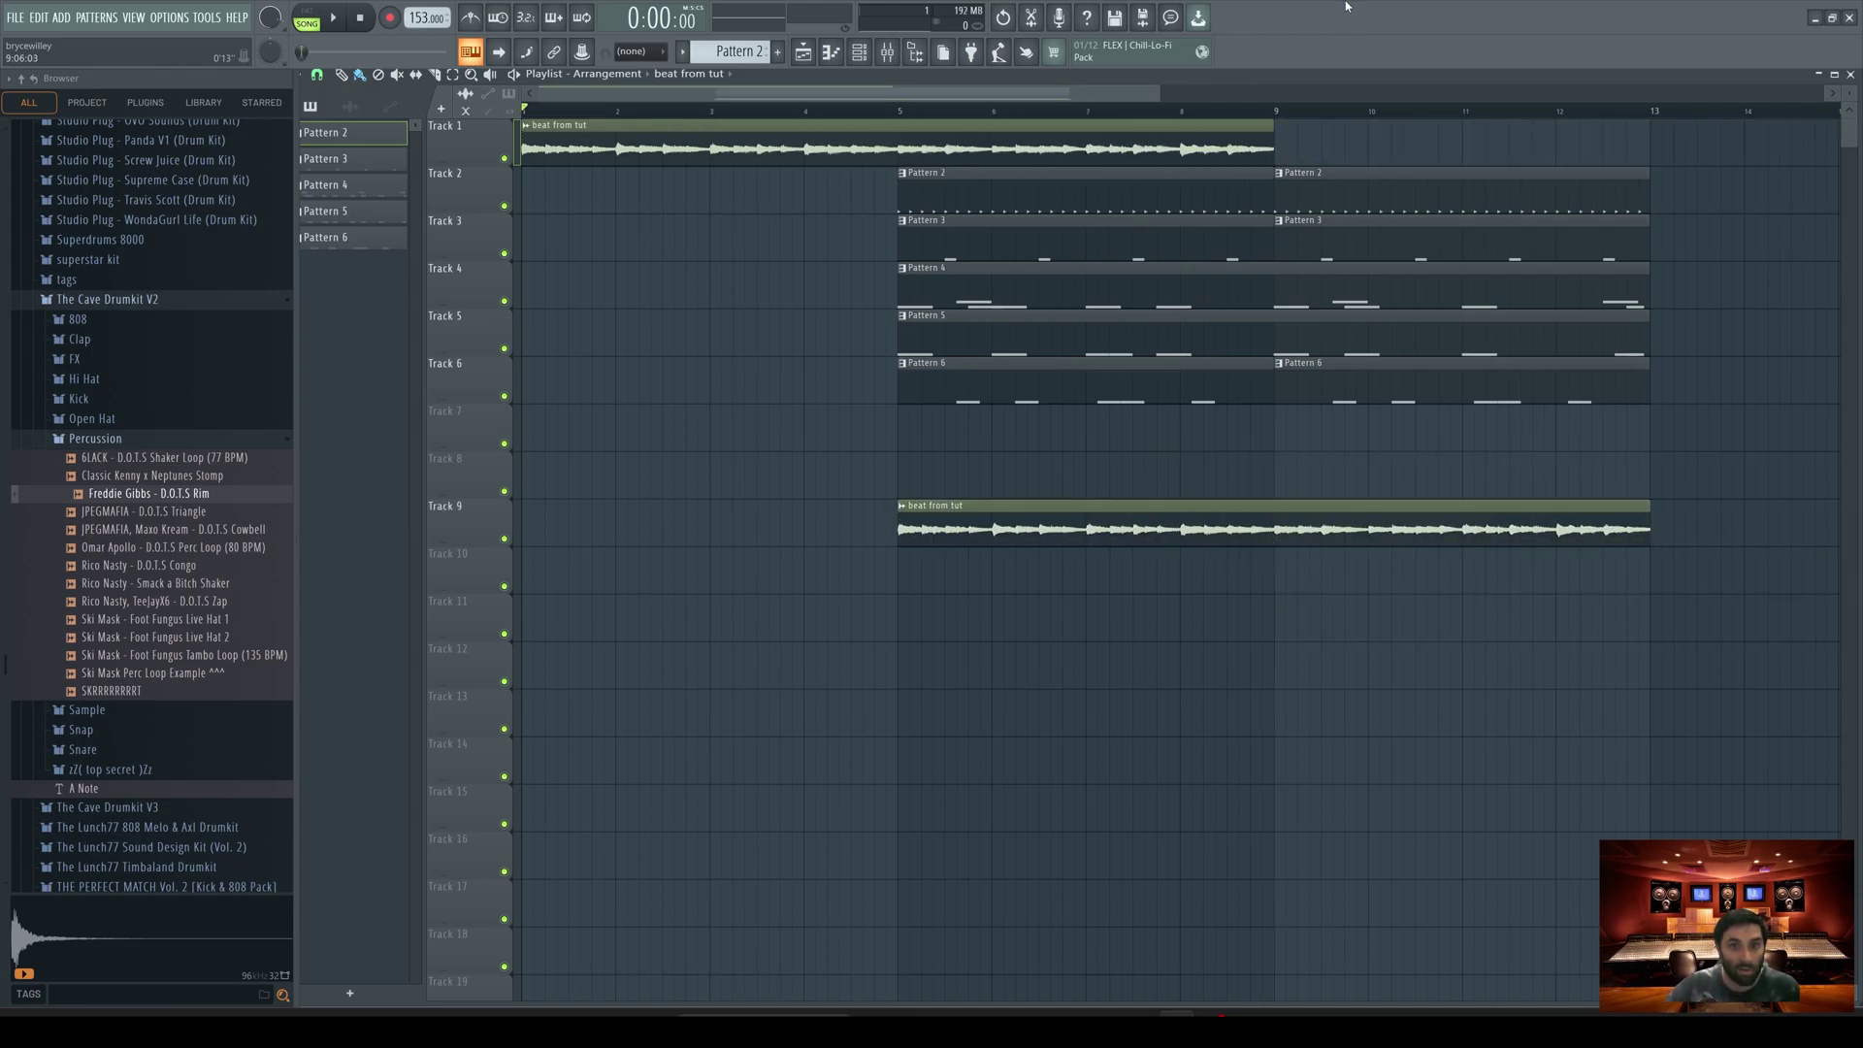
left_click_drag(1272, 127, 898, 127)
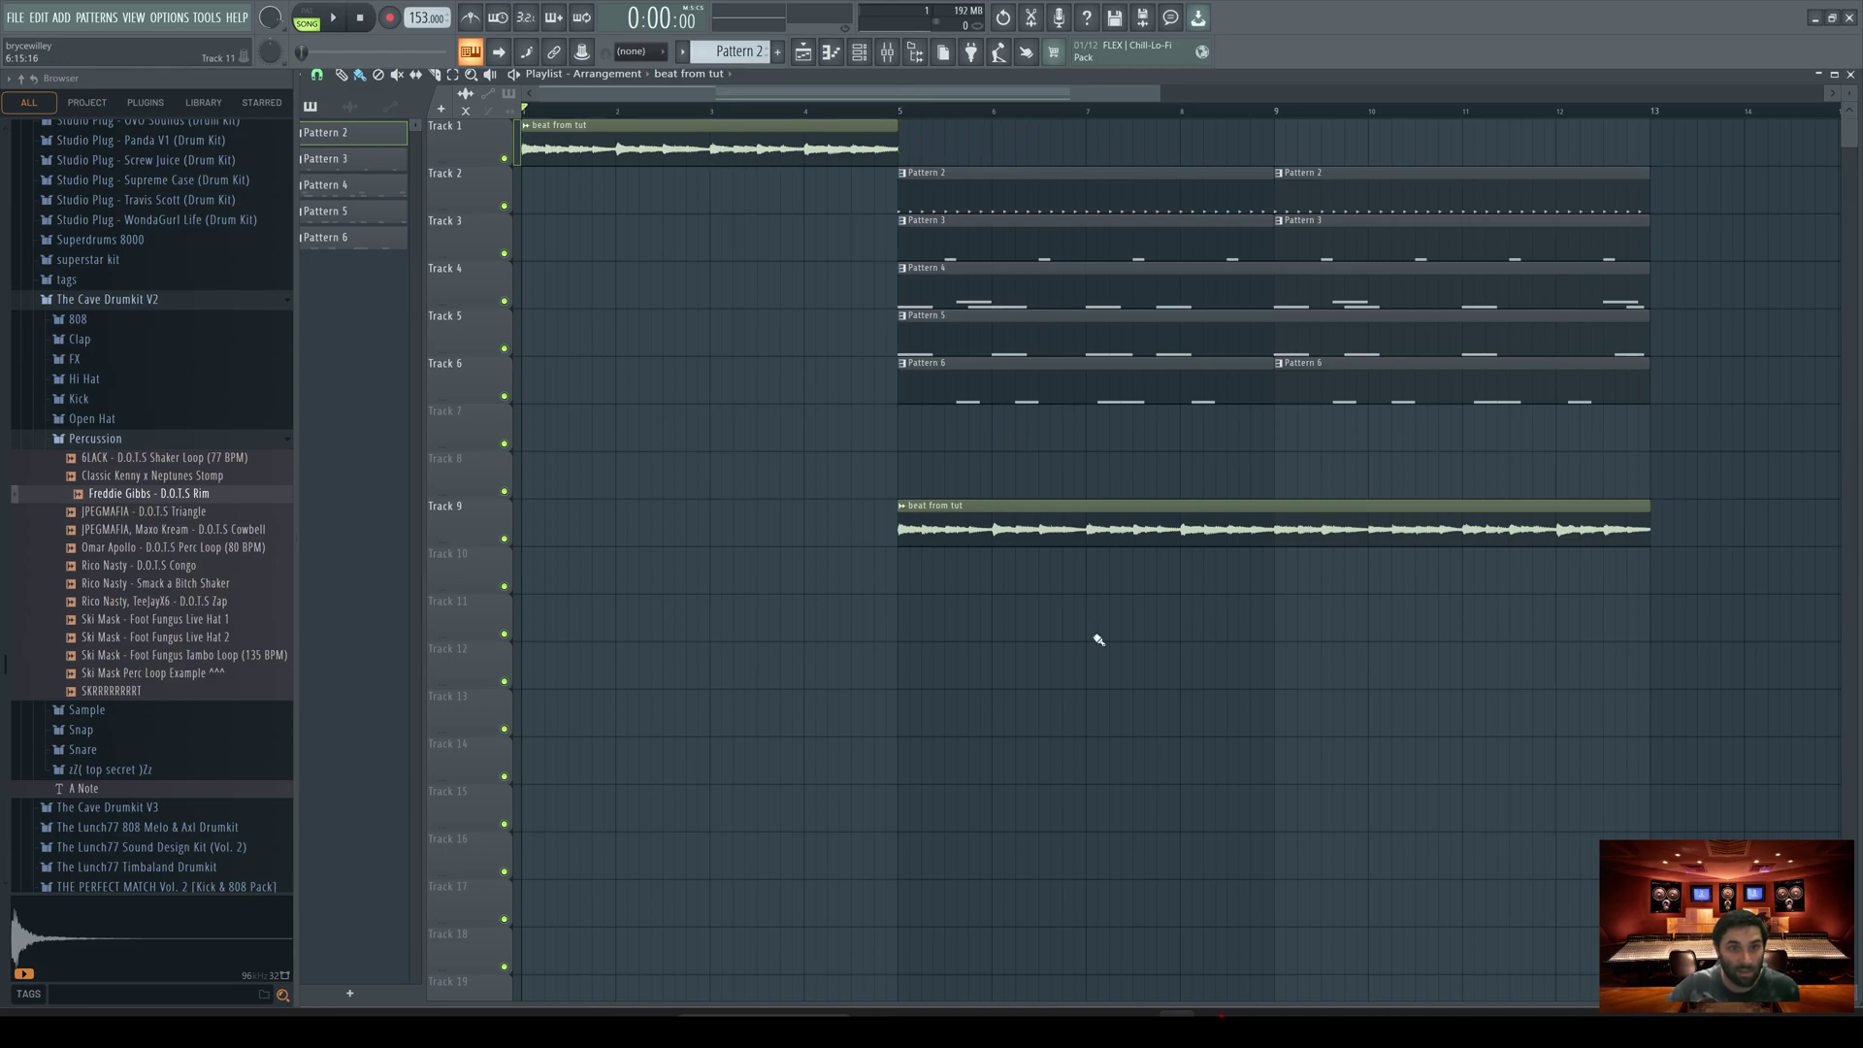
left_click_drag(1039, 514, 1038, 100)
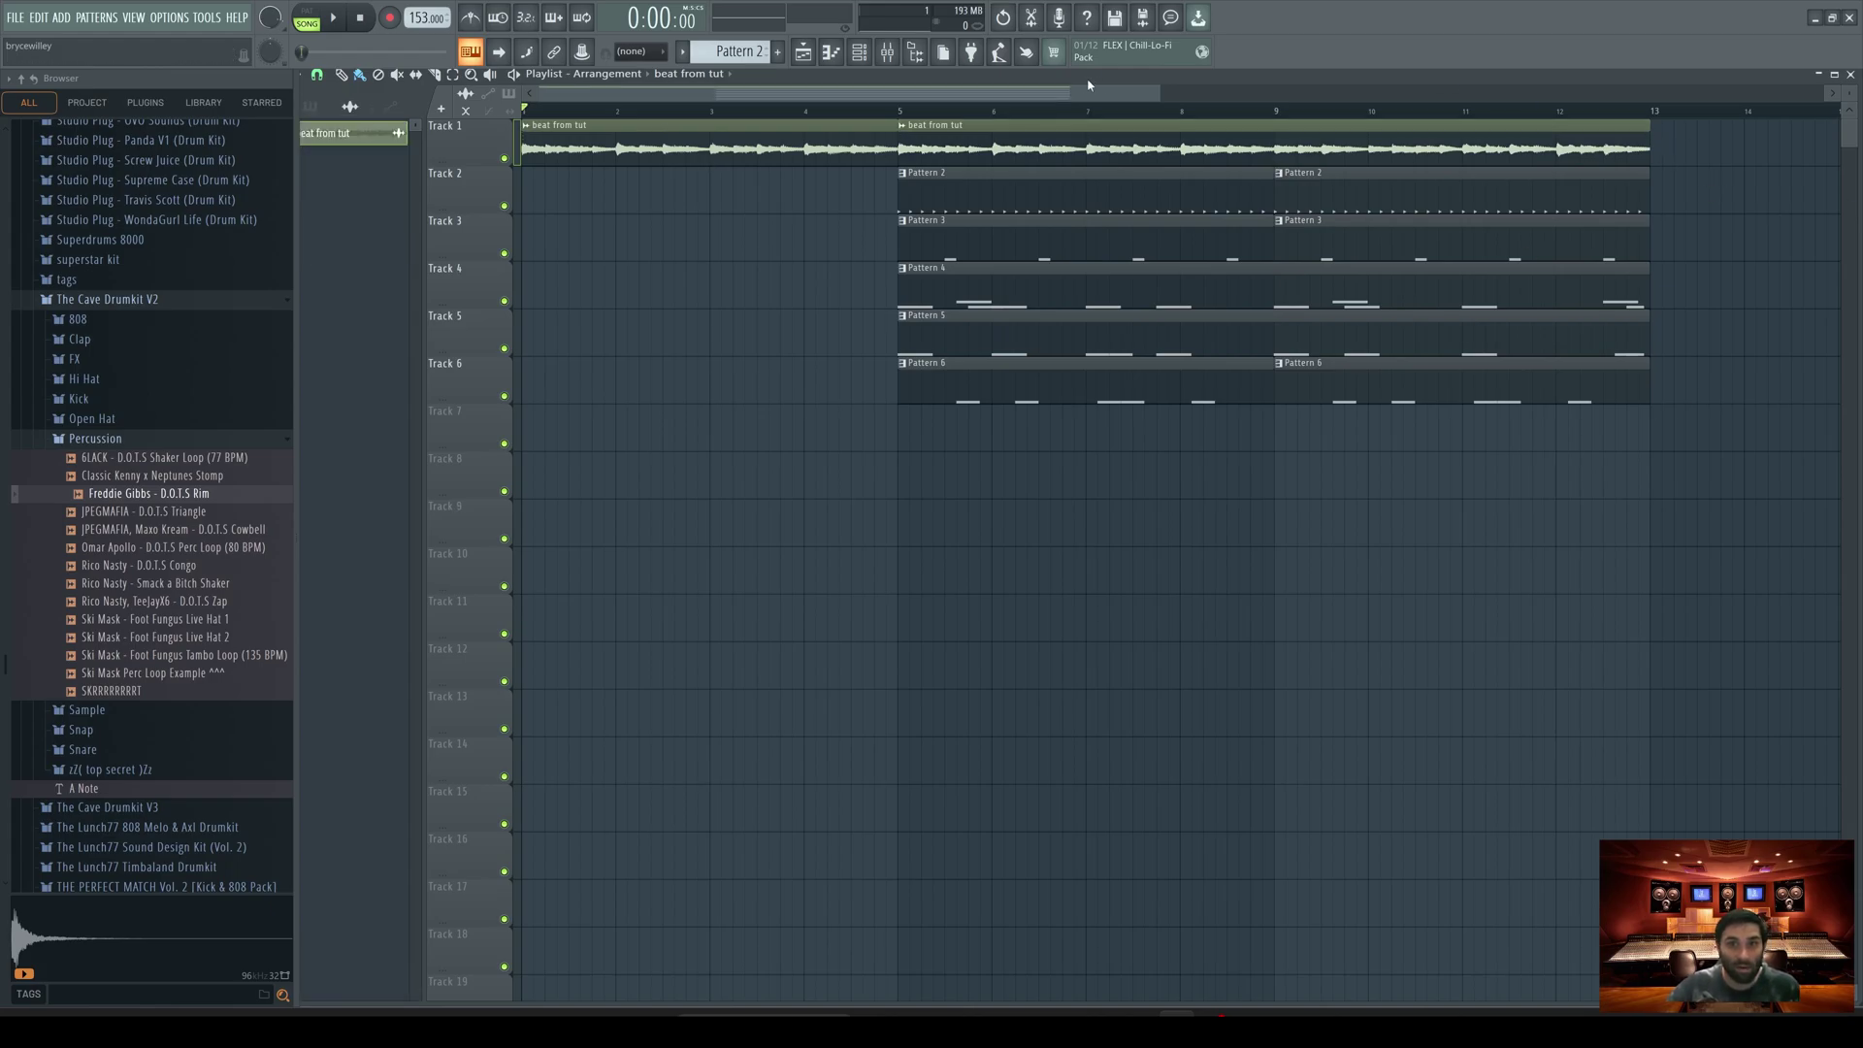
Step: Delete the bar 13 Pattern 6 clip and duplicate the bar 13–21 section and Patterns 2–3 past bar 21
left_click_drag(1158, 93, 1705, 95)
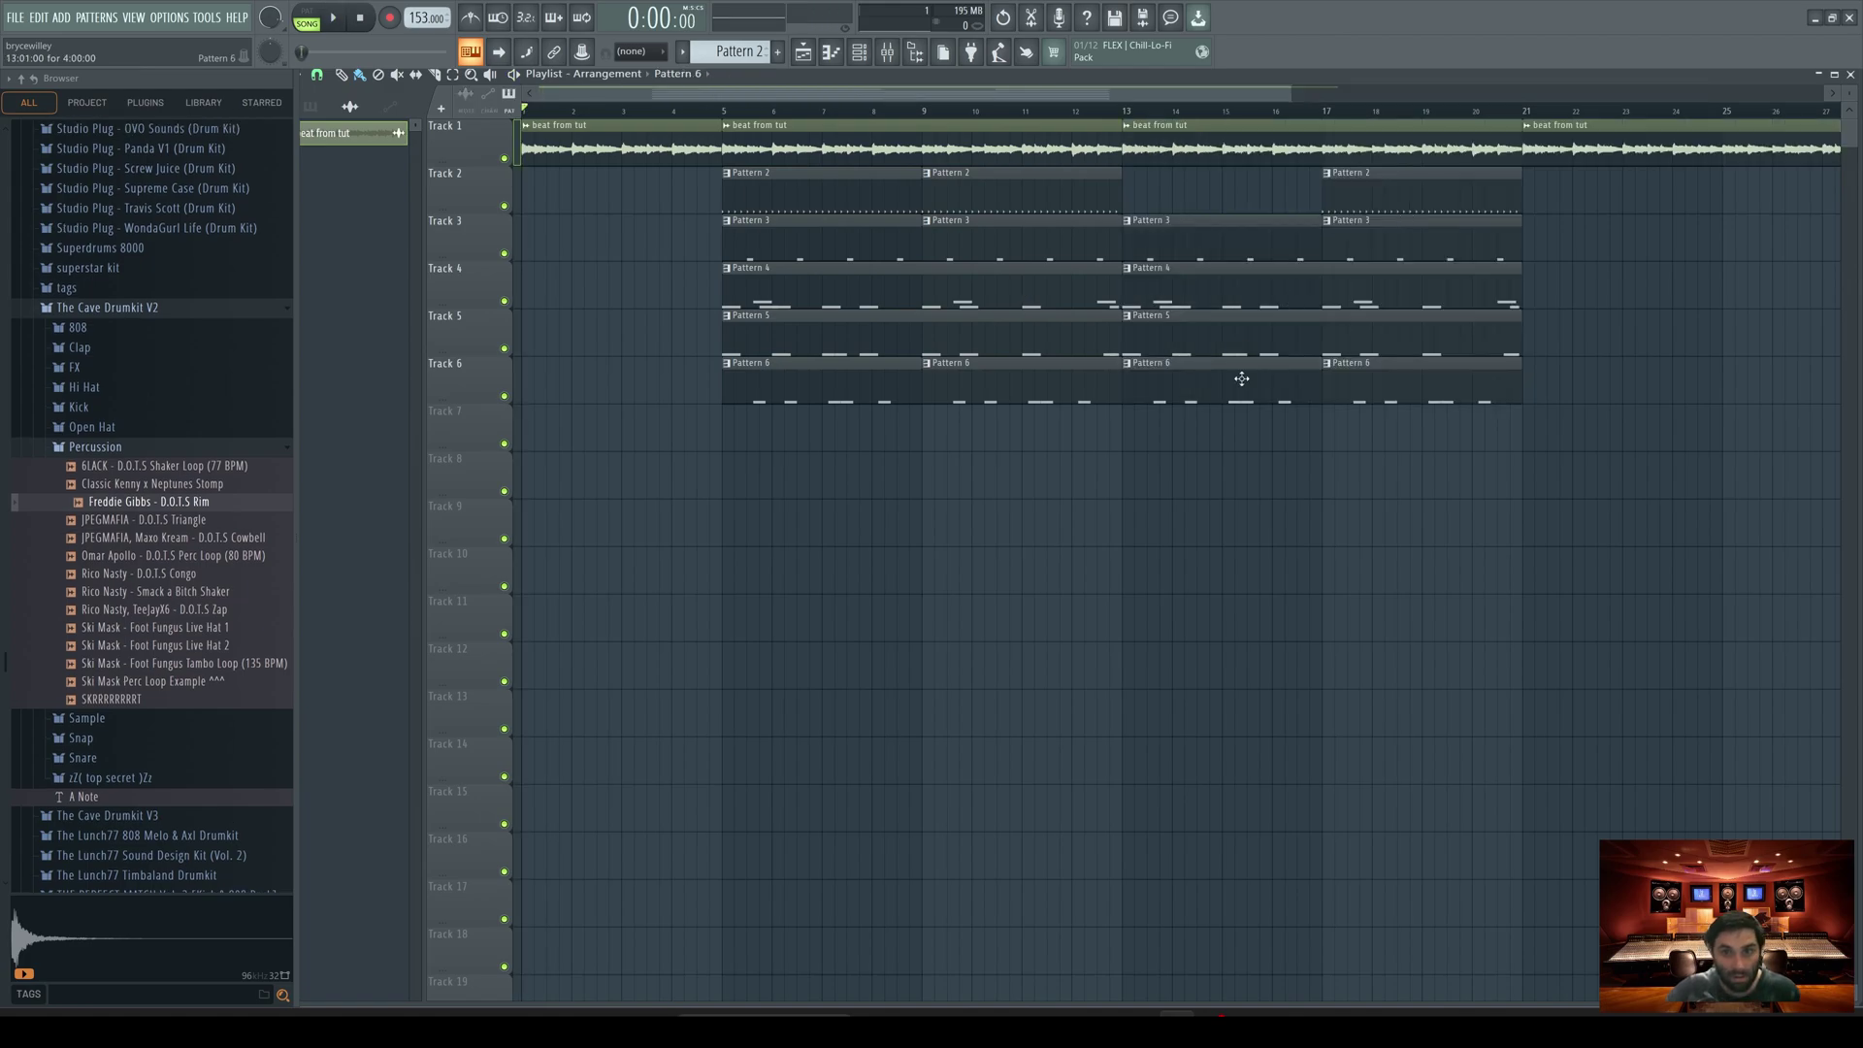
right_click(1242, 379)
left_click_drag(1456, 499, 1412, 254)
key("ctrl+b")
key("ctrl+d")
key("ctrl+b")
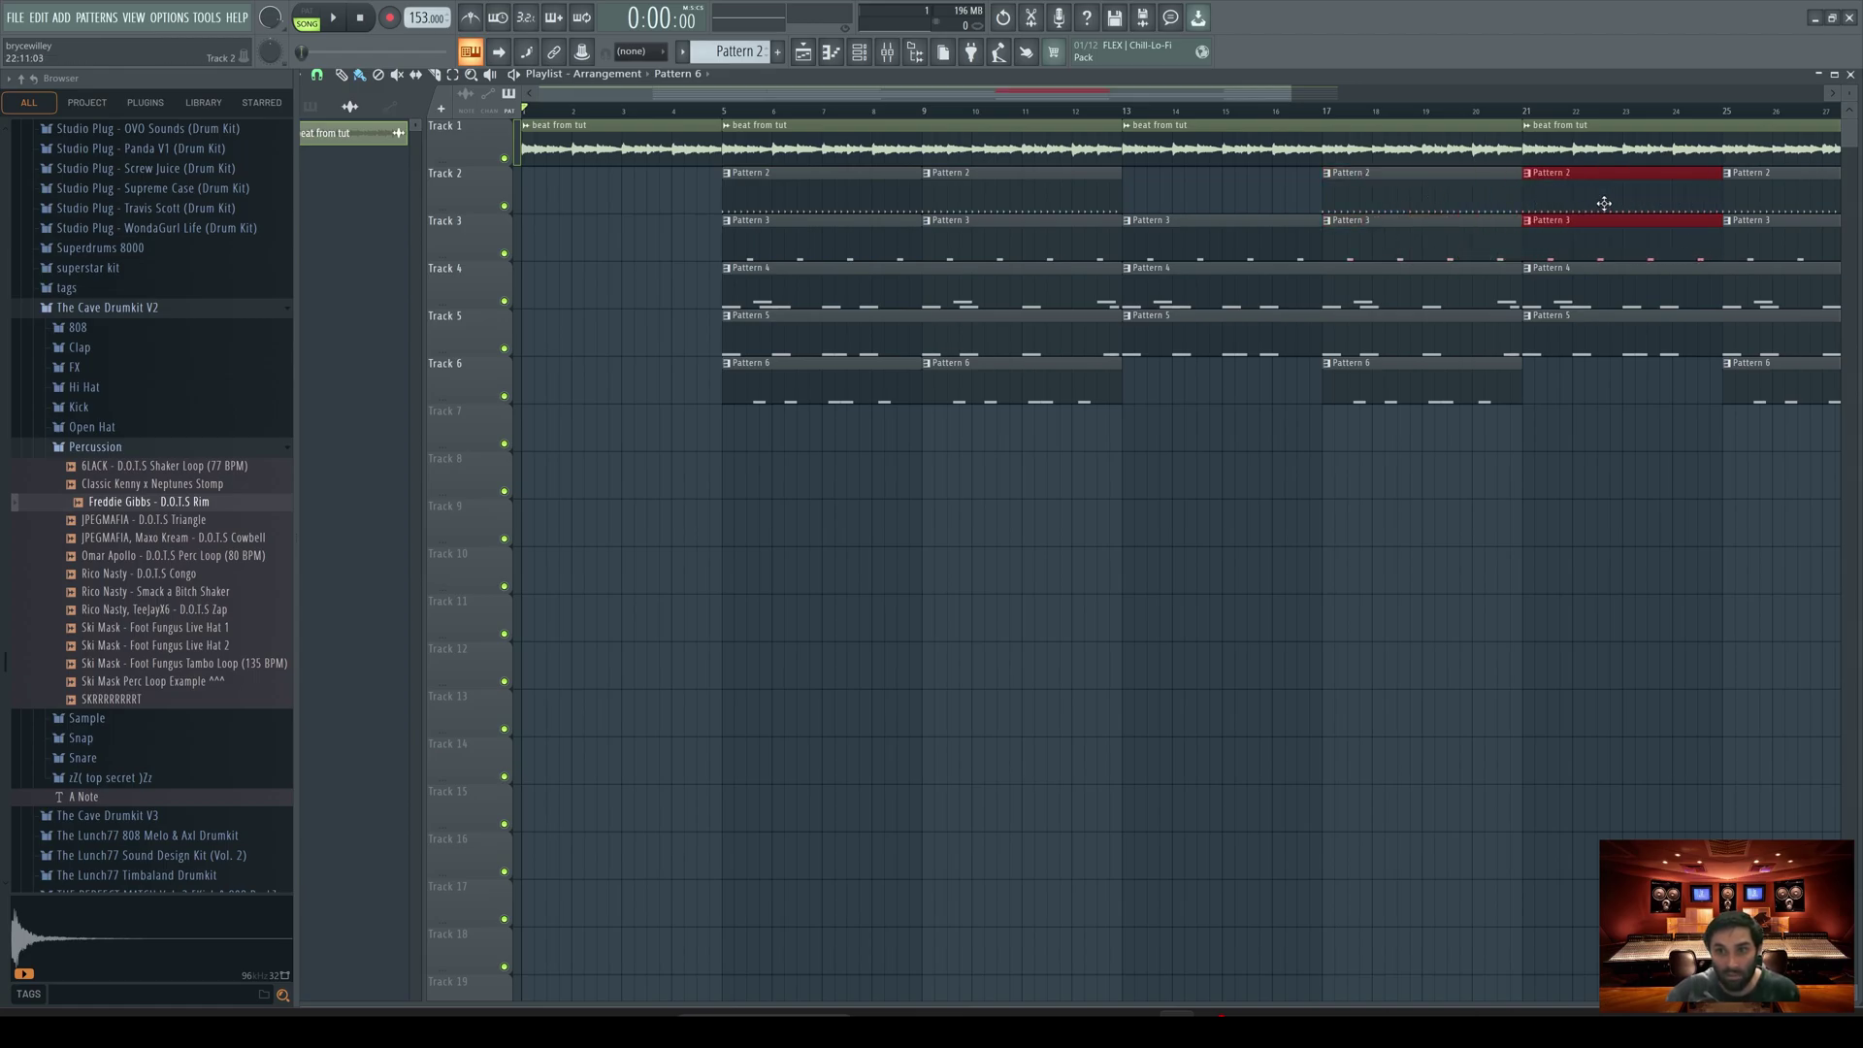
Step: Duplicate the bar 5–13 drum section into bars 29–37 and play the arrangement
scroll(1602, 204, "down", 4)
left_click_drag(727, 496, 831, 114)
key("ctrl+b")
left_click_drag(965, 192, 1482, 193)
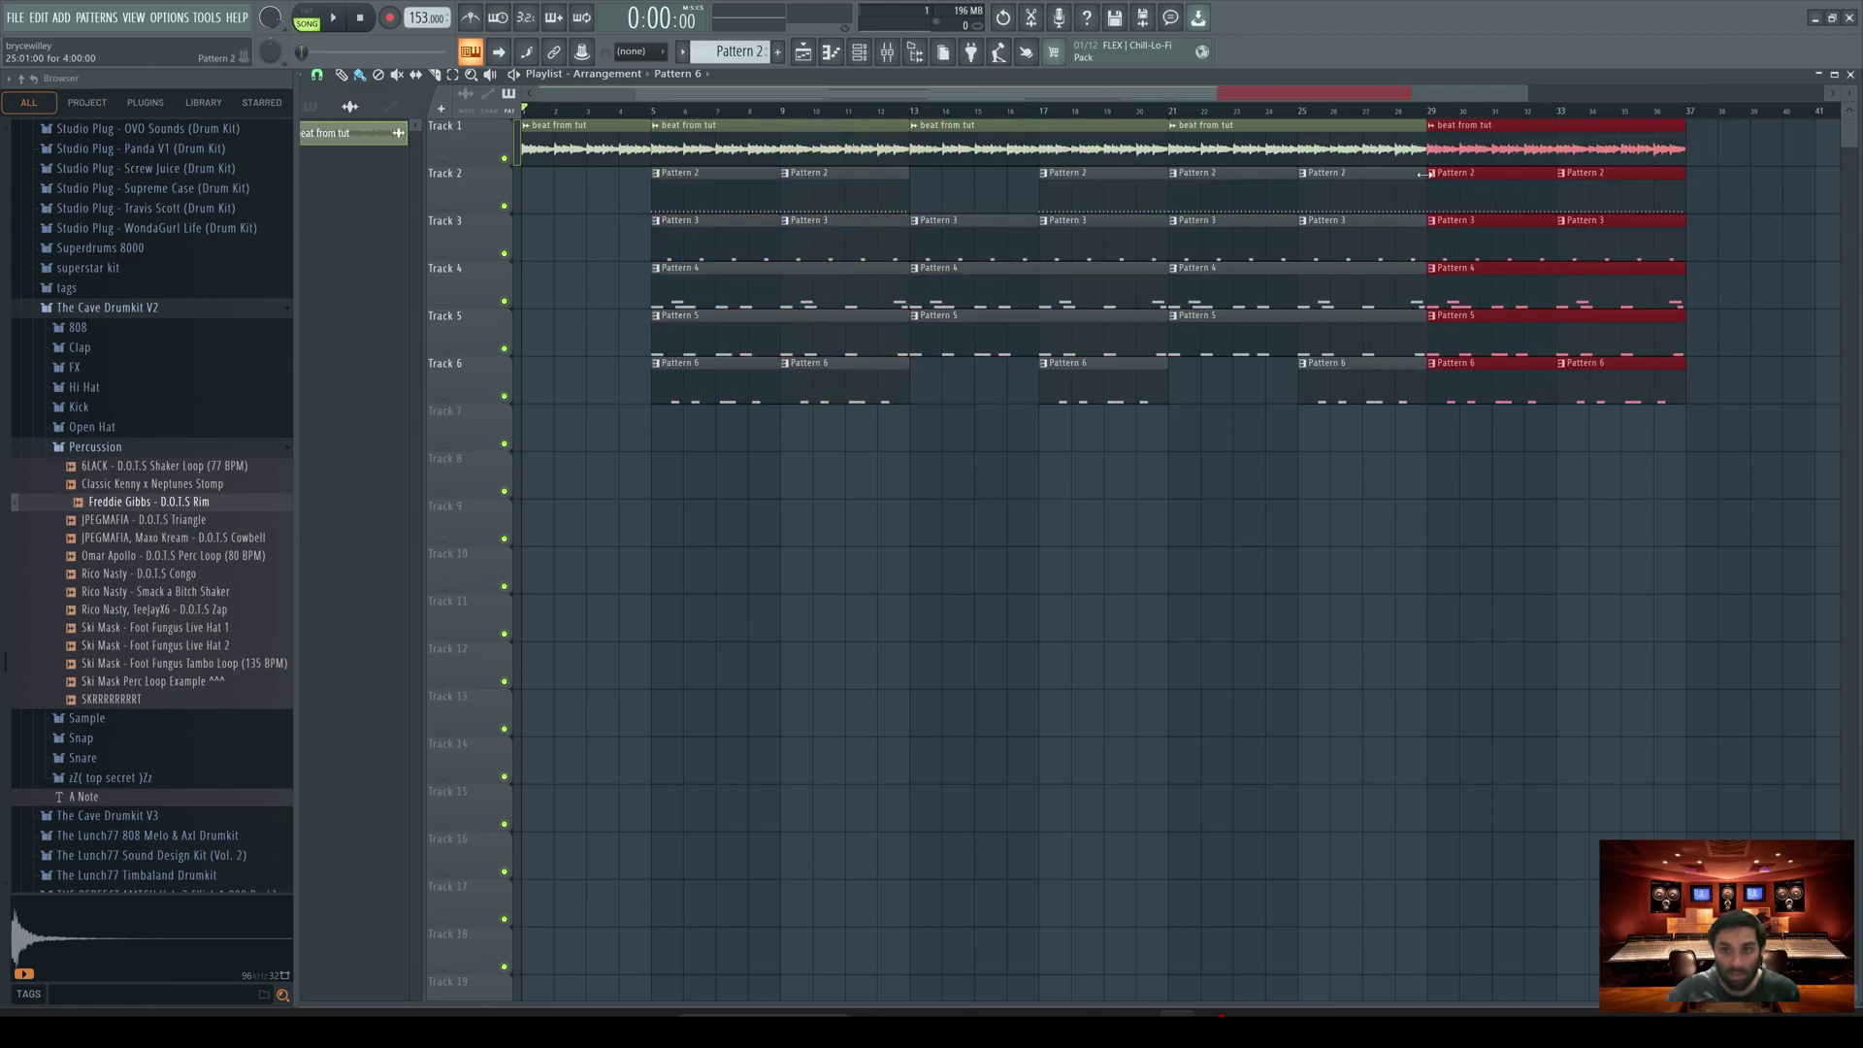
left_click(1418, 173)
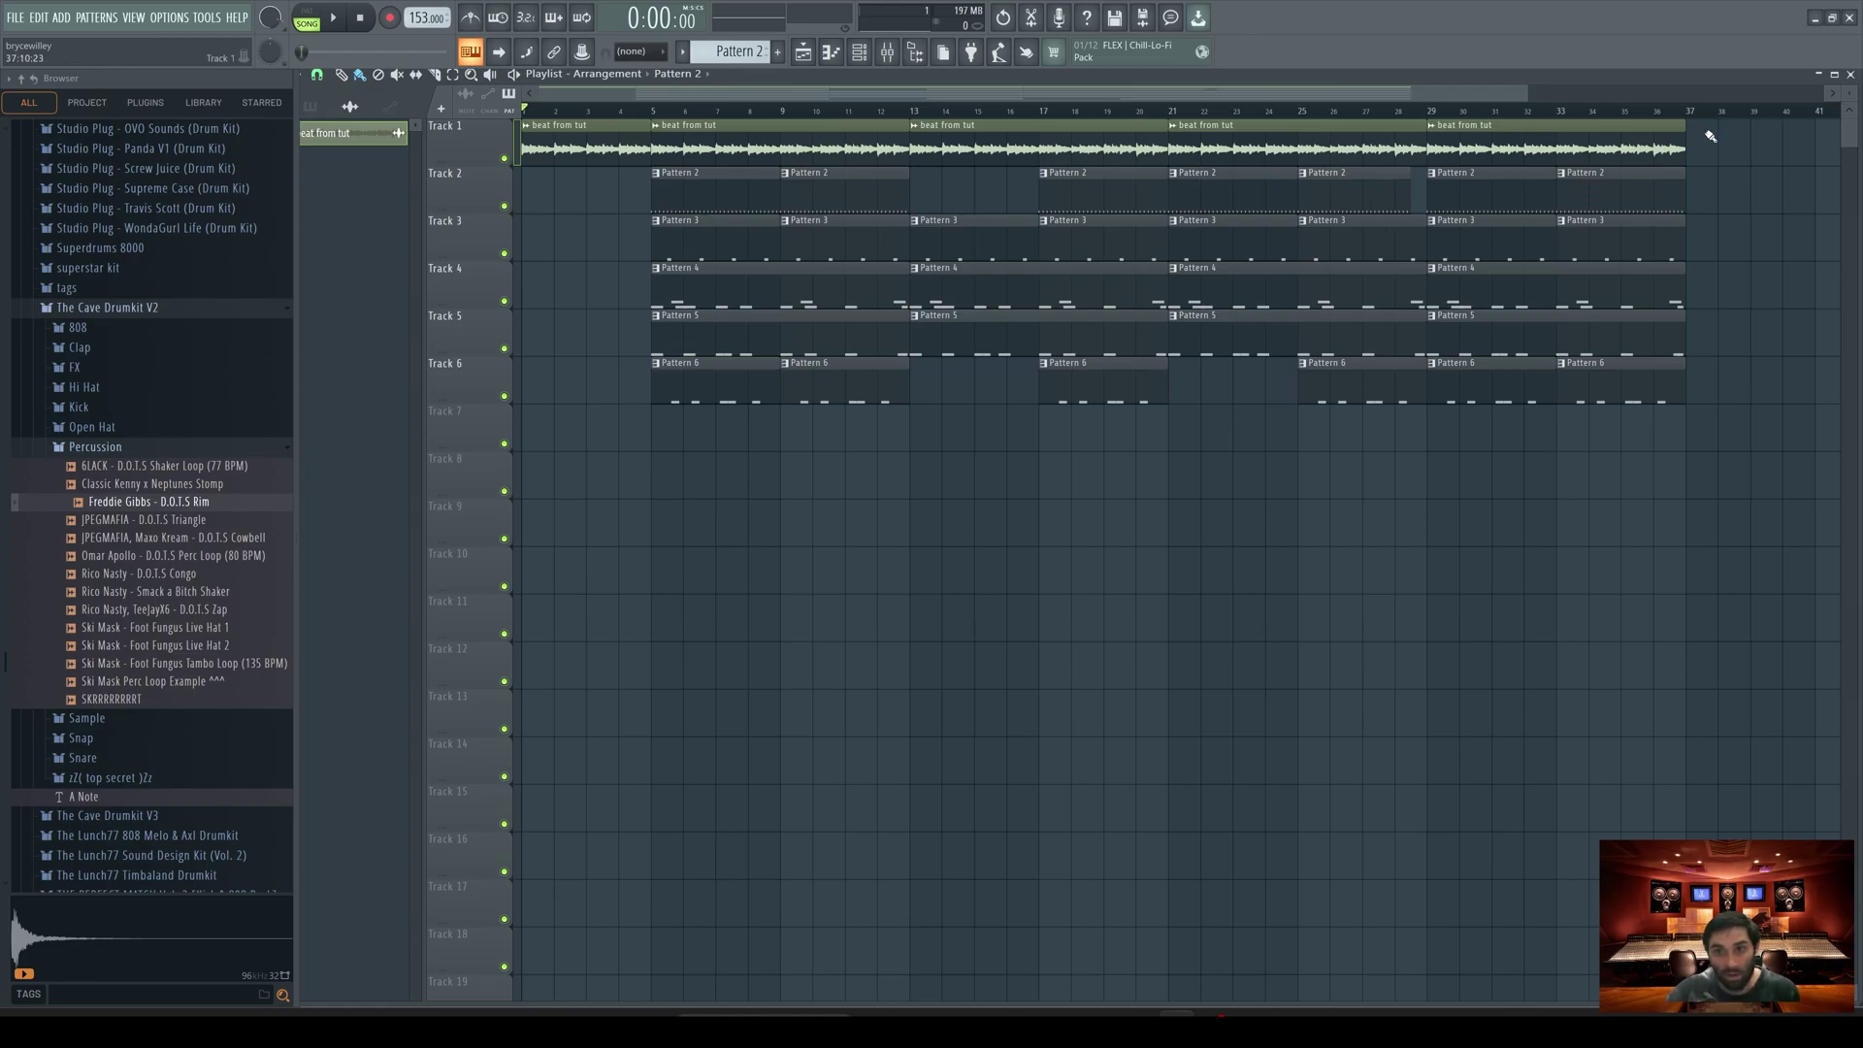
key("space")
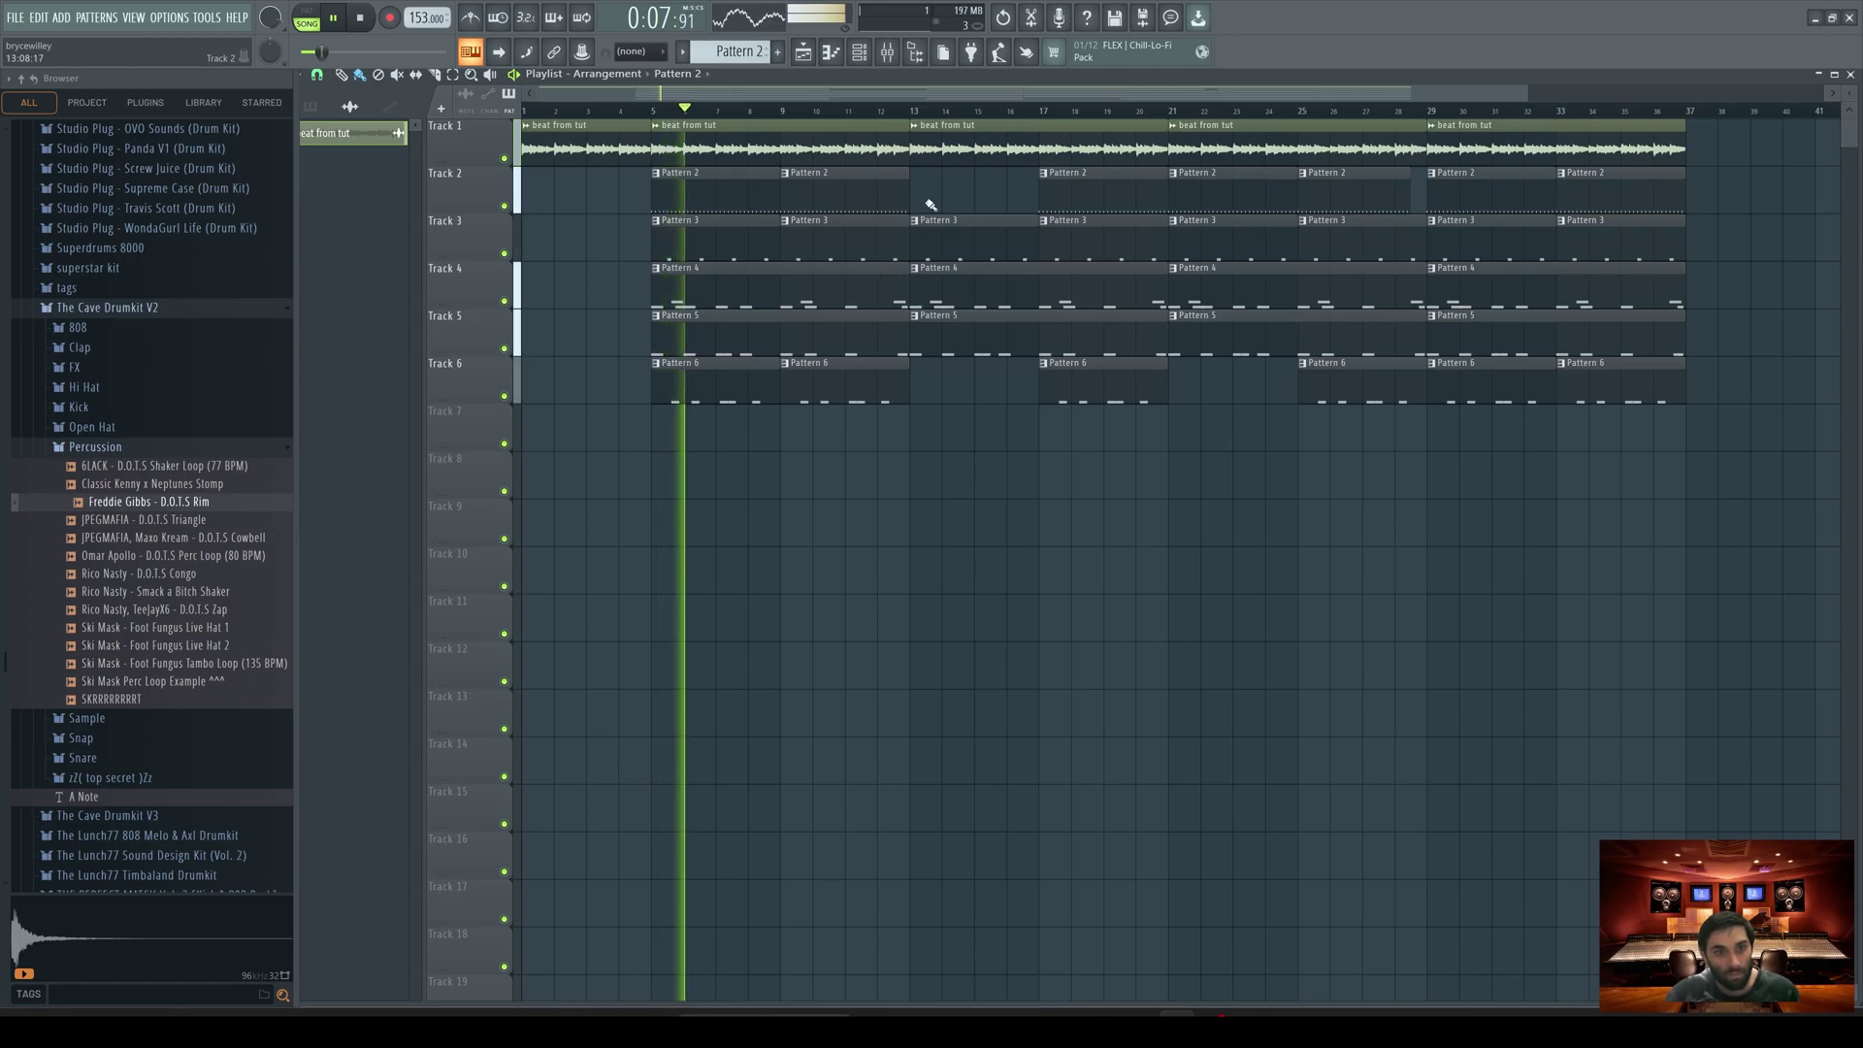